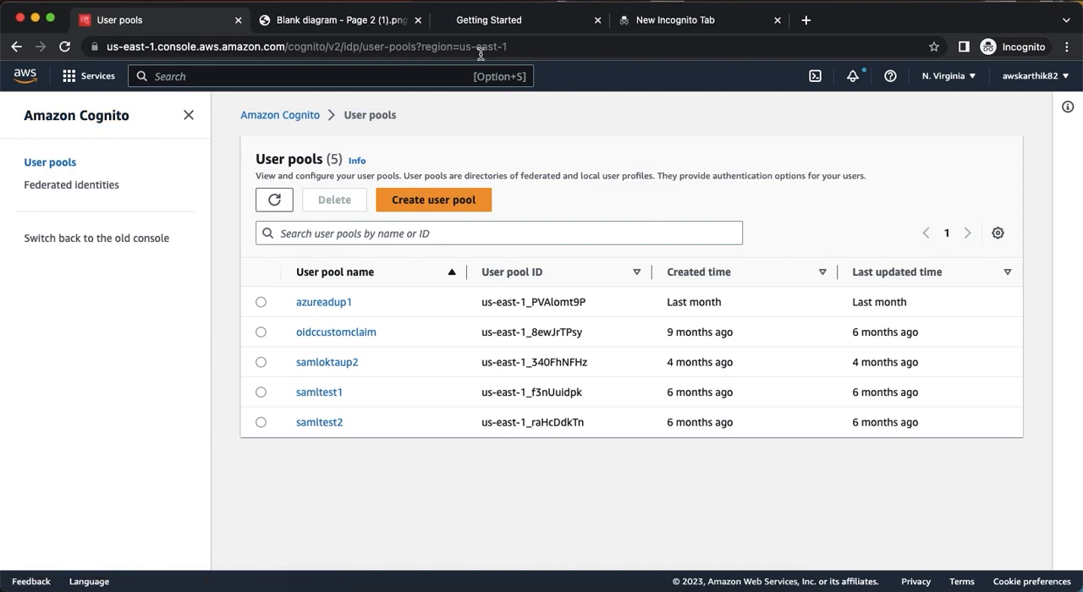
Search the web for "auth0 developer account" in the empty browser tab.
left_click(490, 27)
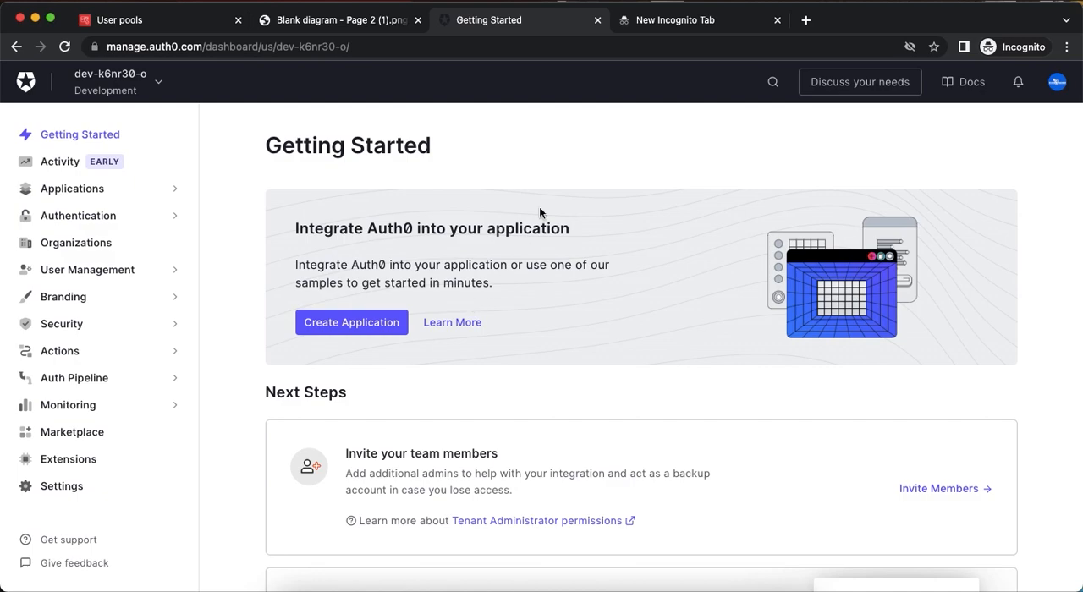
left_click(661, 25)
type("ac")
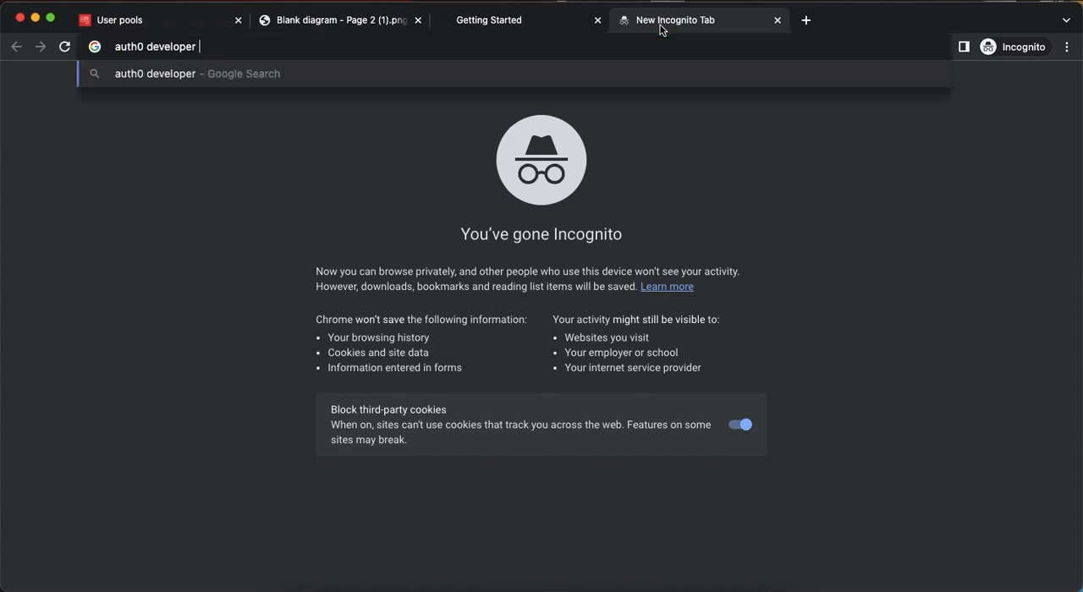
type("ount")
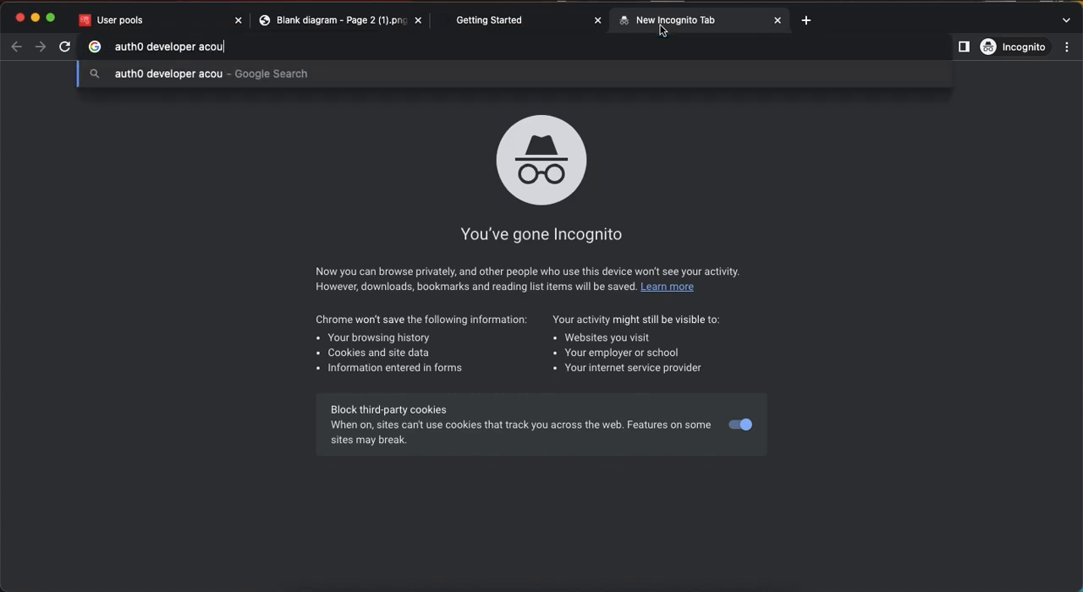
key("BackSpace")
key("BackSpace")
key("BackSpace")
key("BackSpace")
type("count")
key("BackSpace")
type("nt")
key("Return")
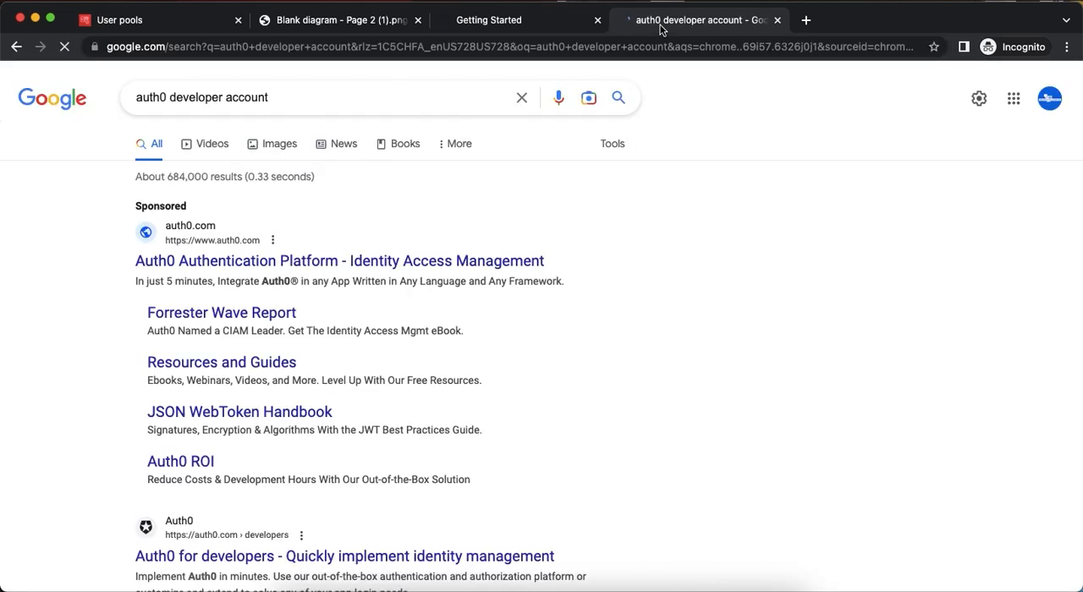
View the Auth0 Developer Center page from the search results, then close it.
scroll(444, 288, "down", 4)
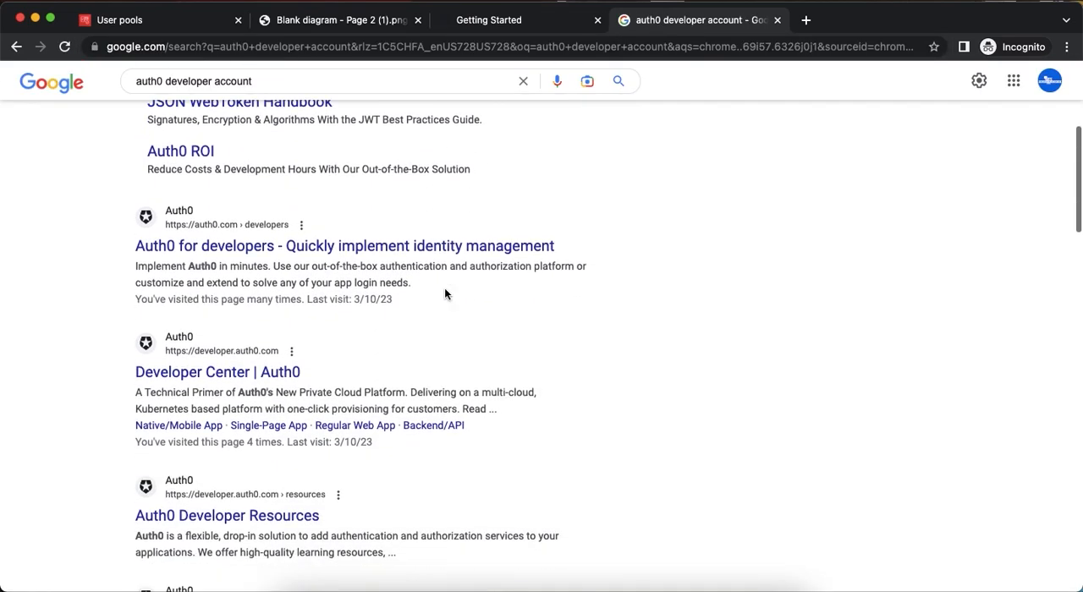
left_click(222, 373)
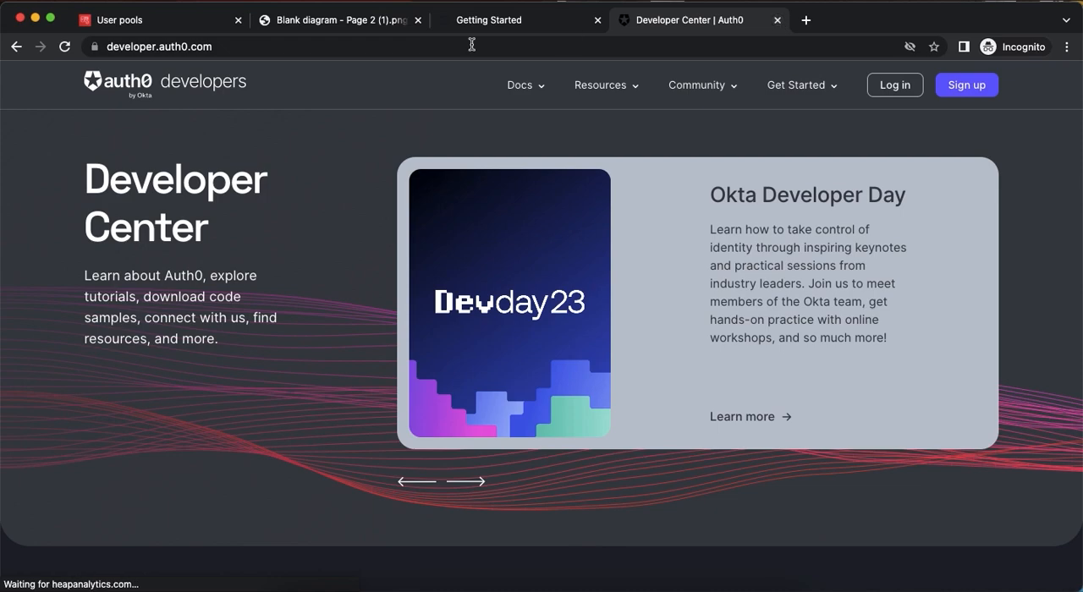
left_click(778, 20)
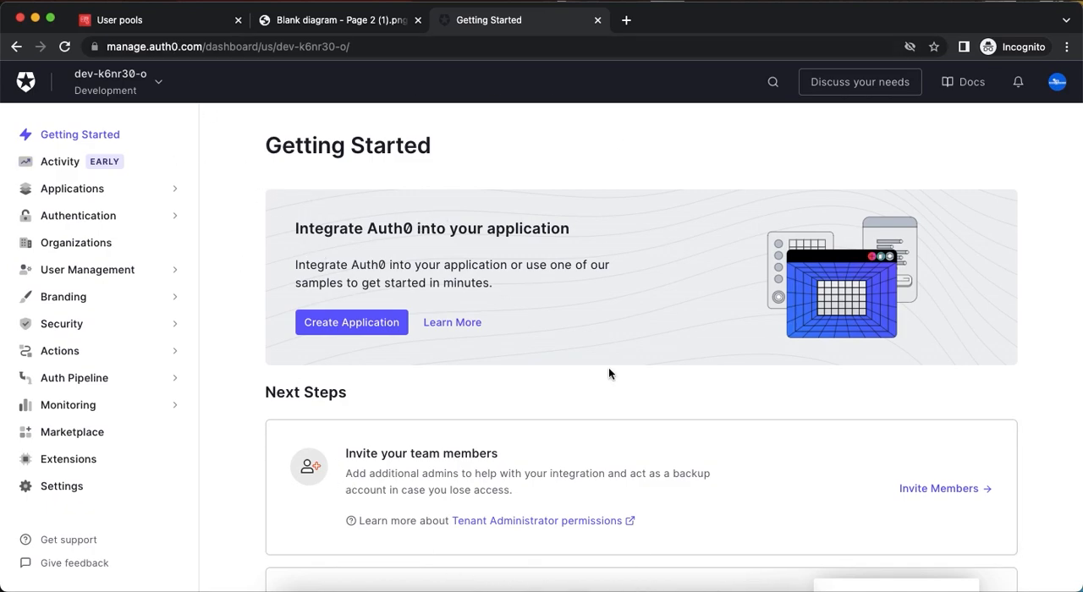
left_click(649, 587)
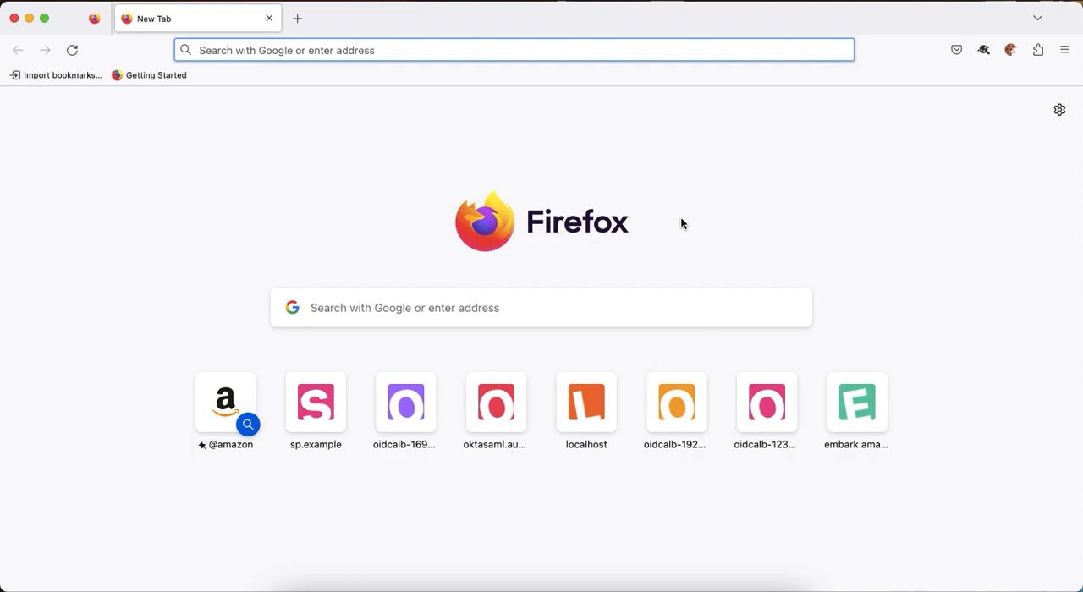
key("super+Tab")
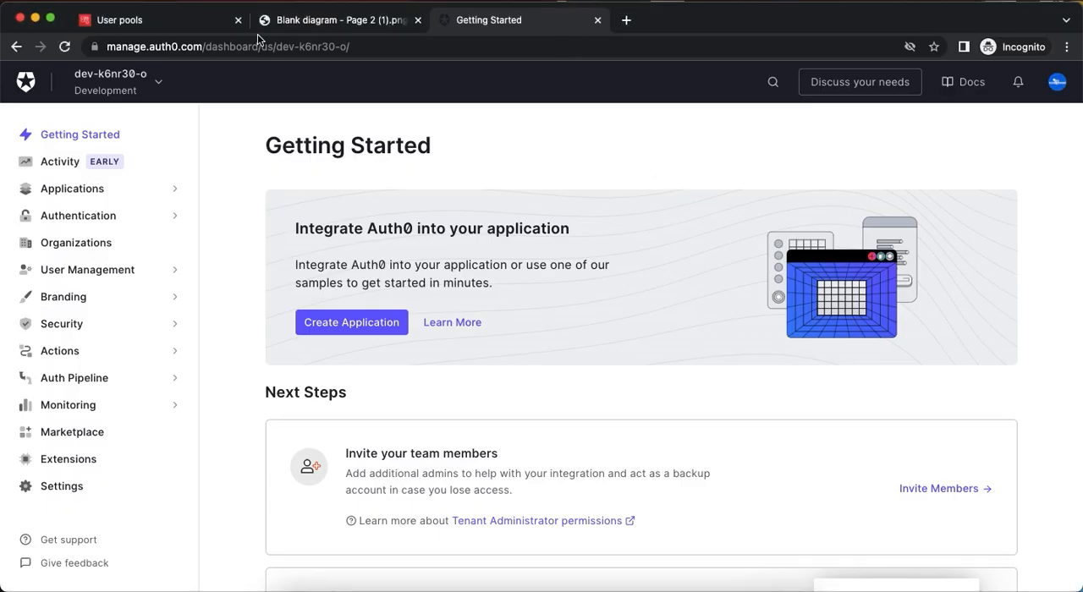
Start creating a Cognito user pool with User name as its sign-in option and continue to the security requirements.
left_click(131, 28)
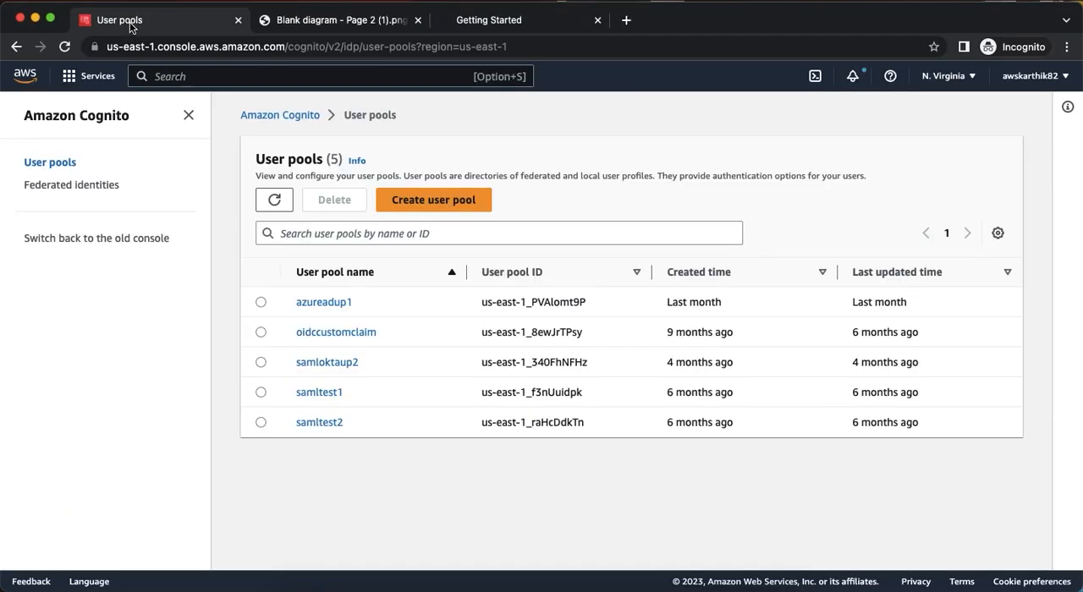
left_click(437, 203)
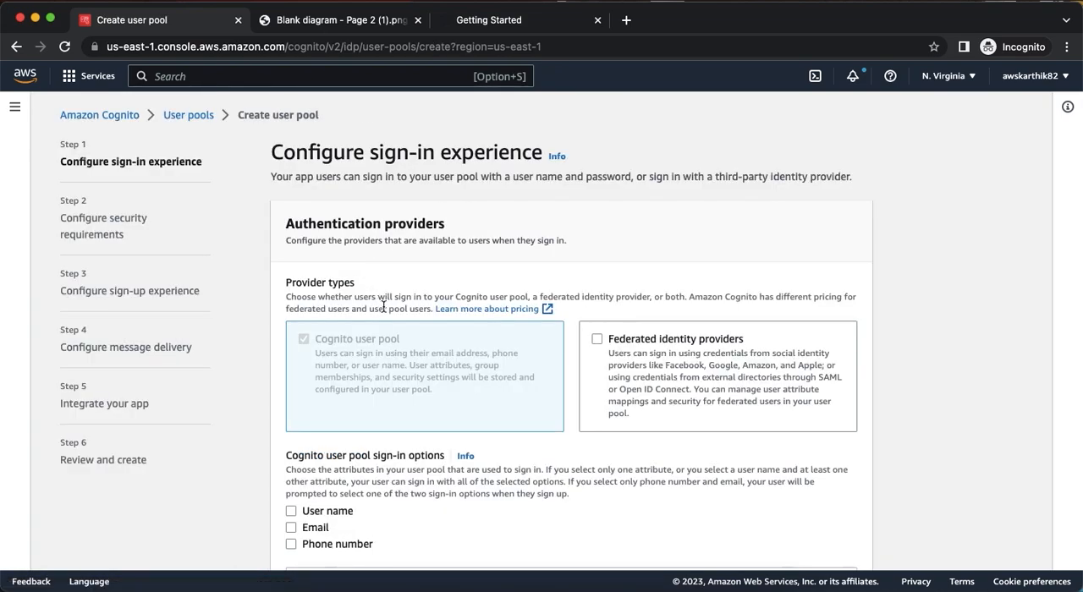
scroll(382, 311, "down", 3)
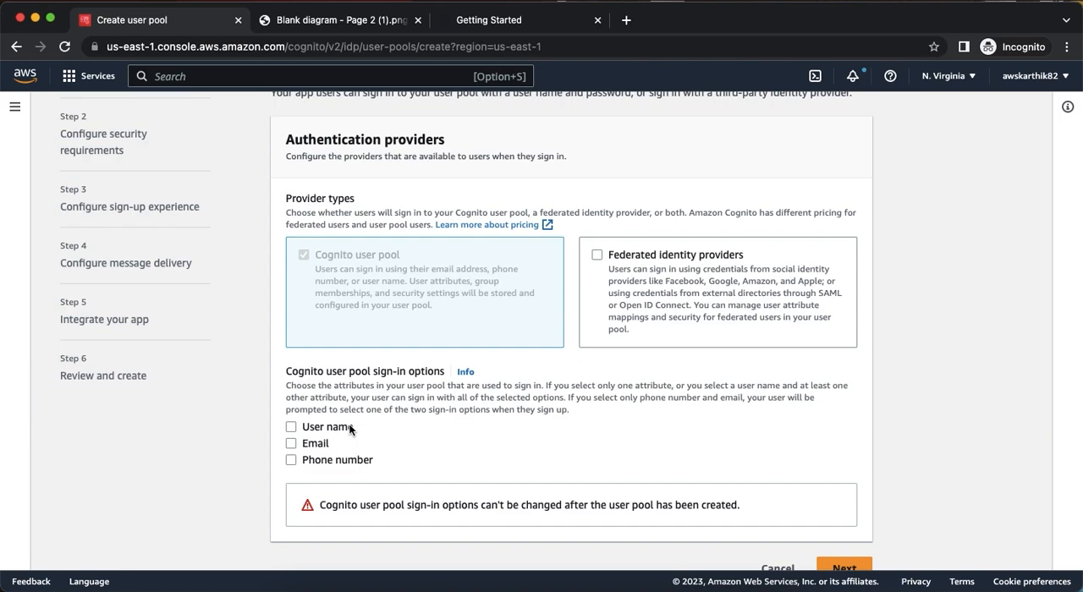
left_click(321, 428)
scroll(400, 424, "up", 1)
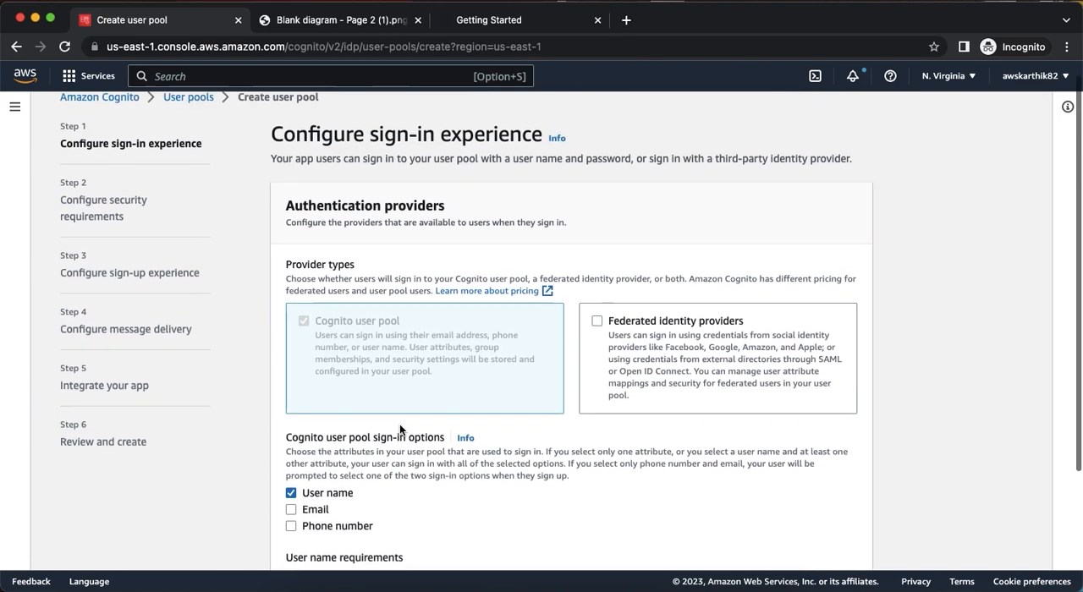
scroll(399, 424, "down", 3)
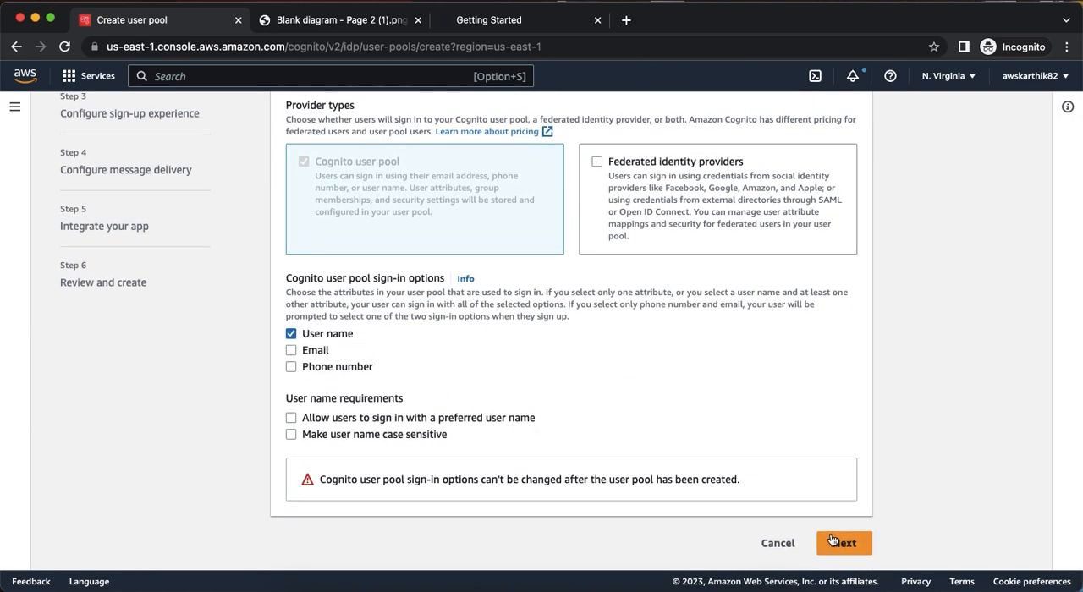
left_click(838, 542)
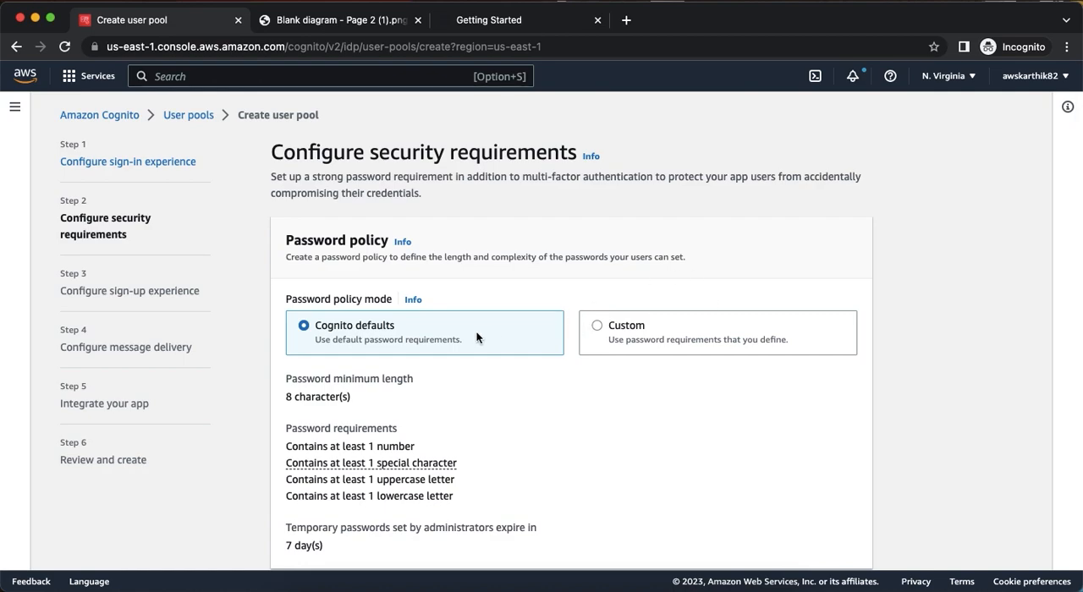
Set MFA enforcement to No MFA, disable self-service account recovery, and continue to the sign-up settings.
scroll(476, 337, "down", 5)
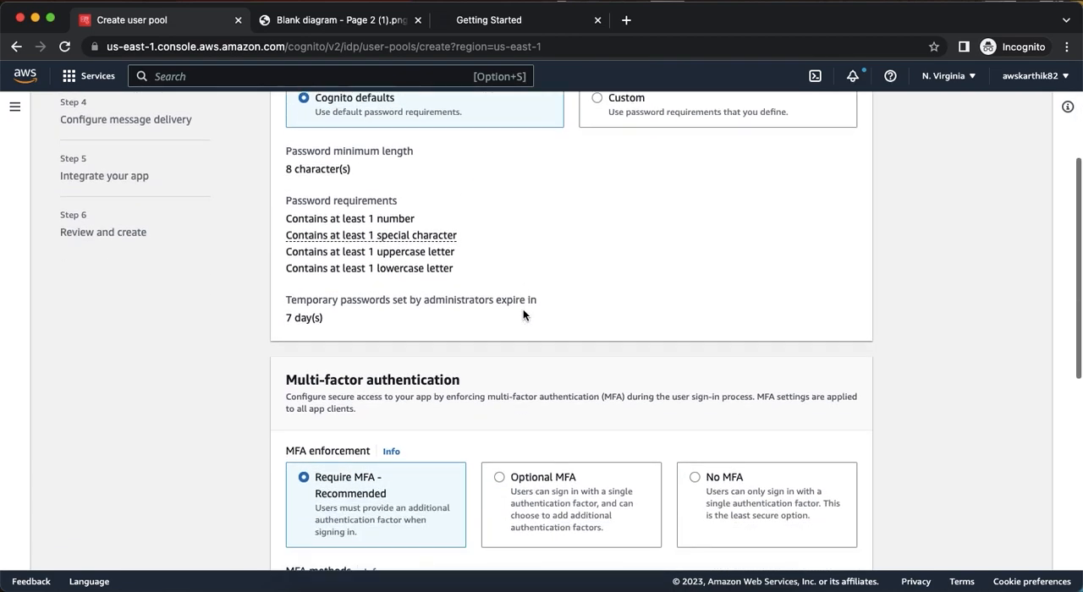
scroll(593, 326, "down", 3)
left_click(711, 331)
scroll(710, 332, "down", 3)
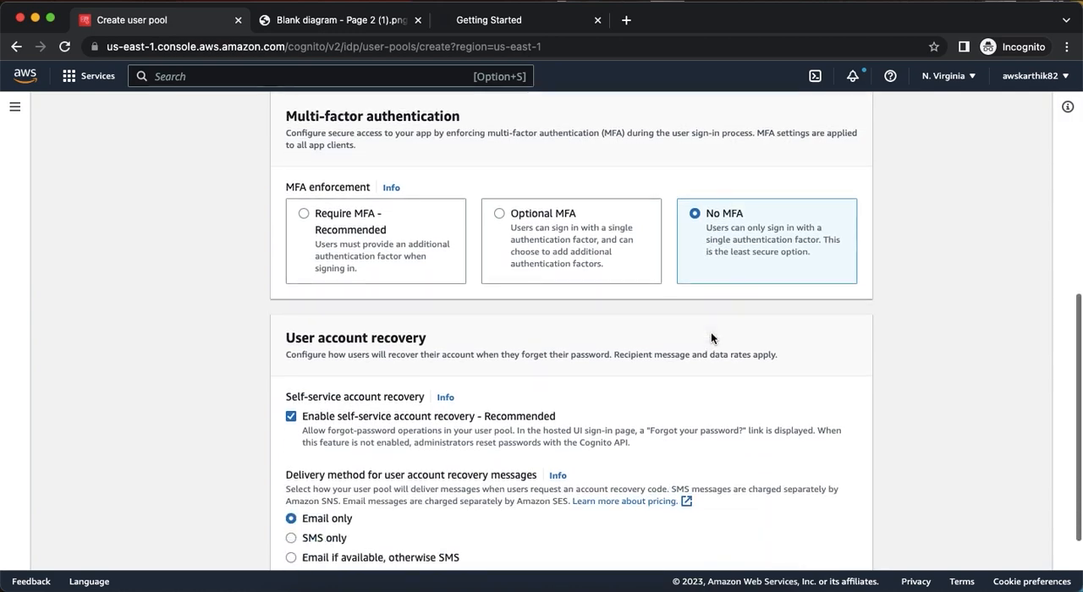
scroll(711, 335, "down", 2)
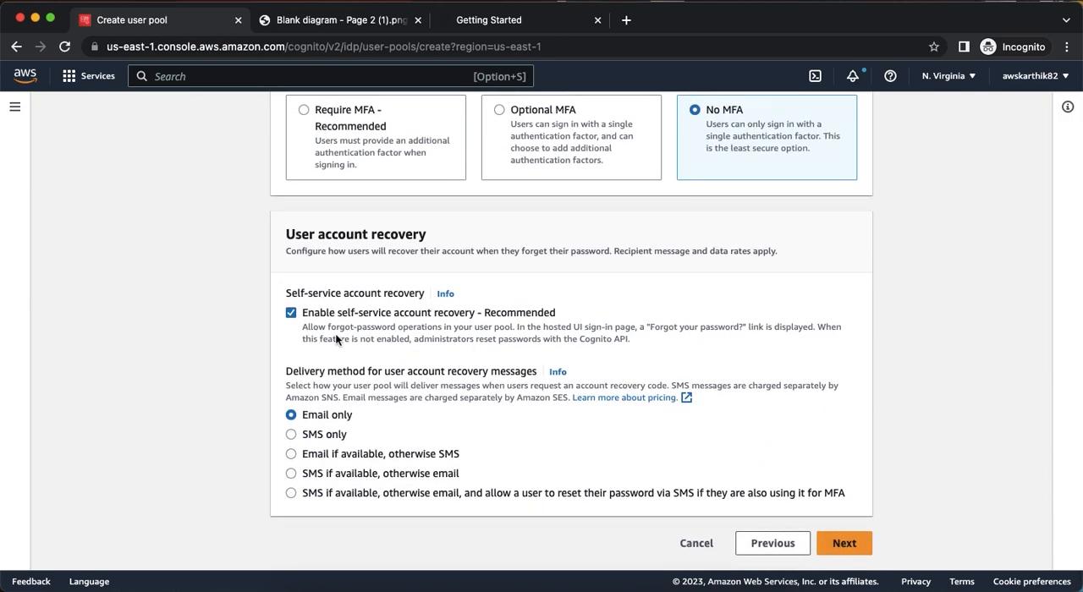
left_click(291, 313)
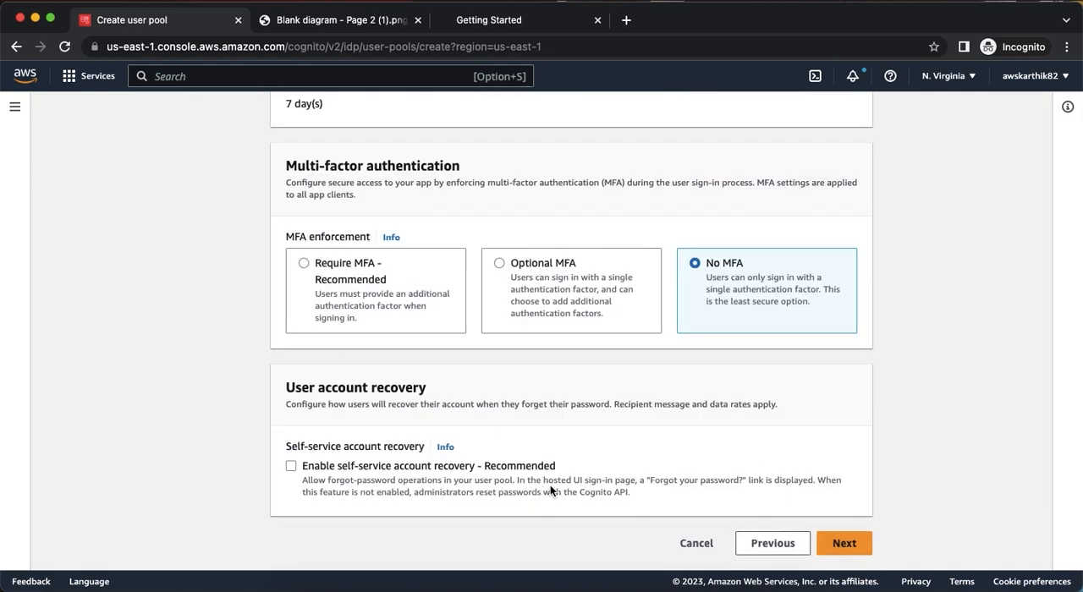
left_click(843, 544)
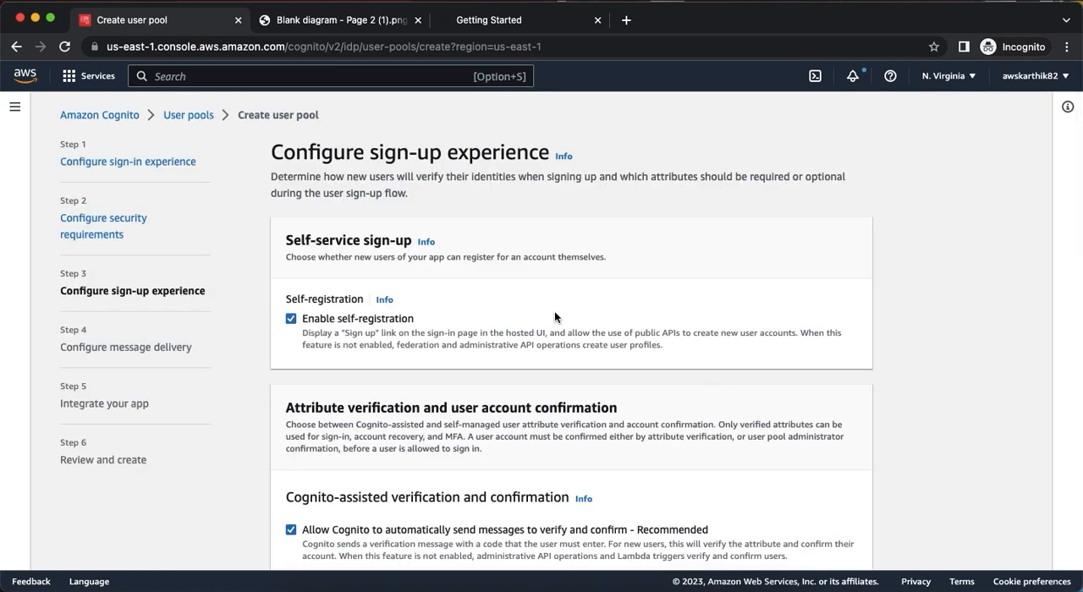
Disable self-registration and Cognito's automatic verification messages, then continue to message delivery.
left_click(291, 318)
scroll(389, 362, "down", 3)
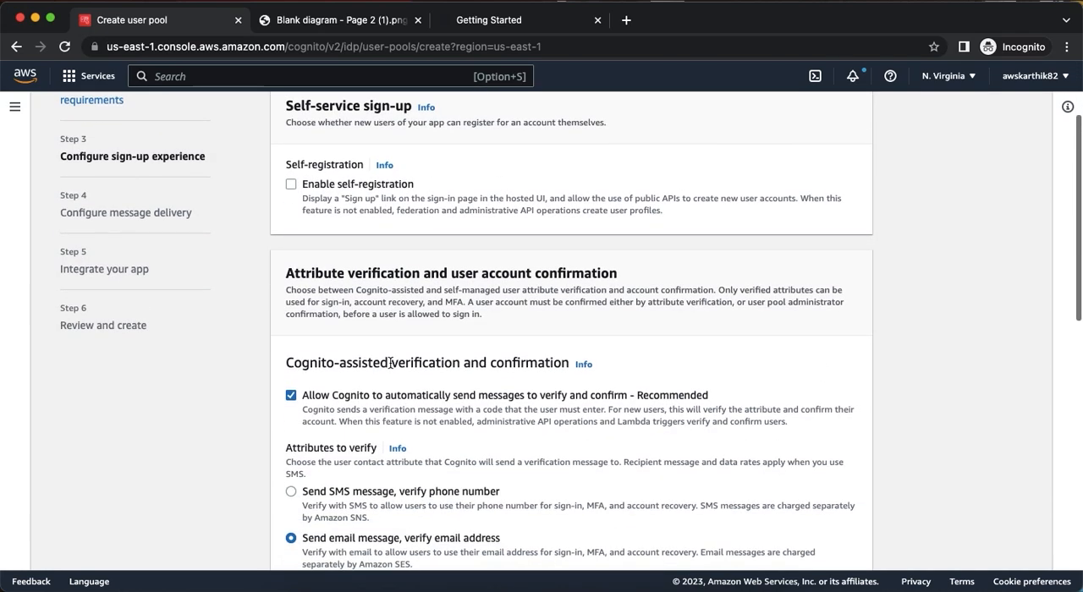
left_click(291, 395)
scroll(474, 388, "down", 3)
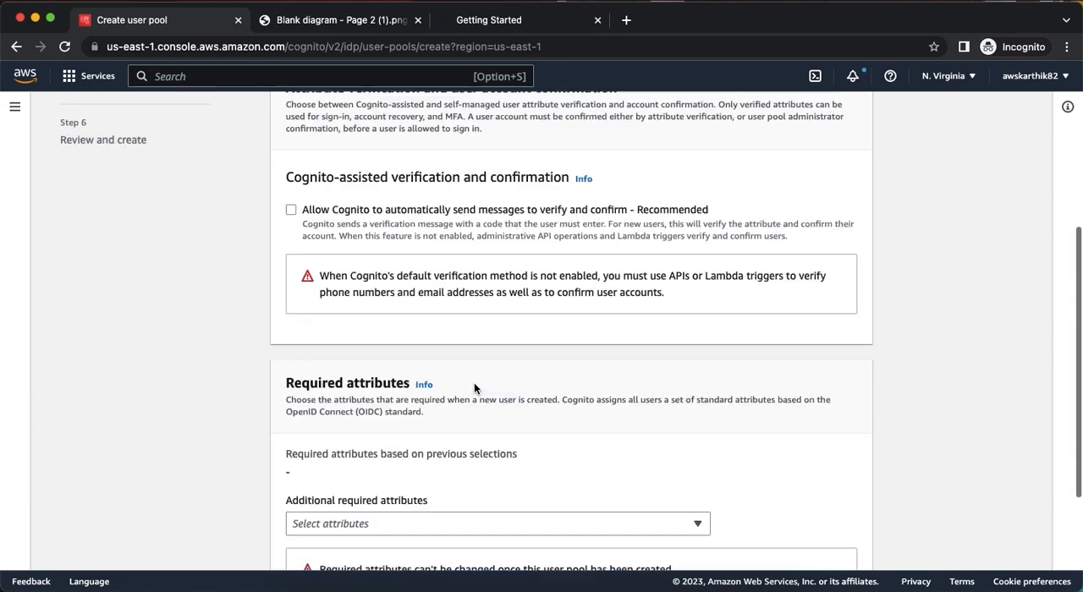
scroll(423, 376, "down", 4)
scroll(364, 376, "down", 1)
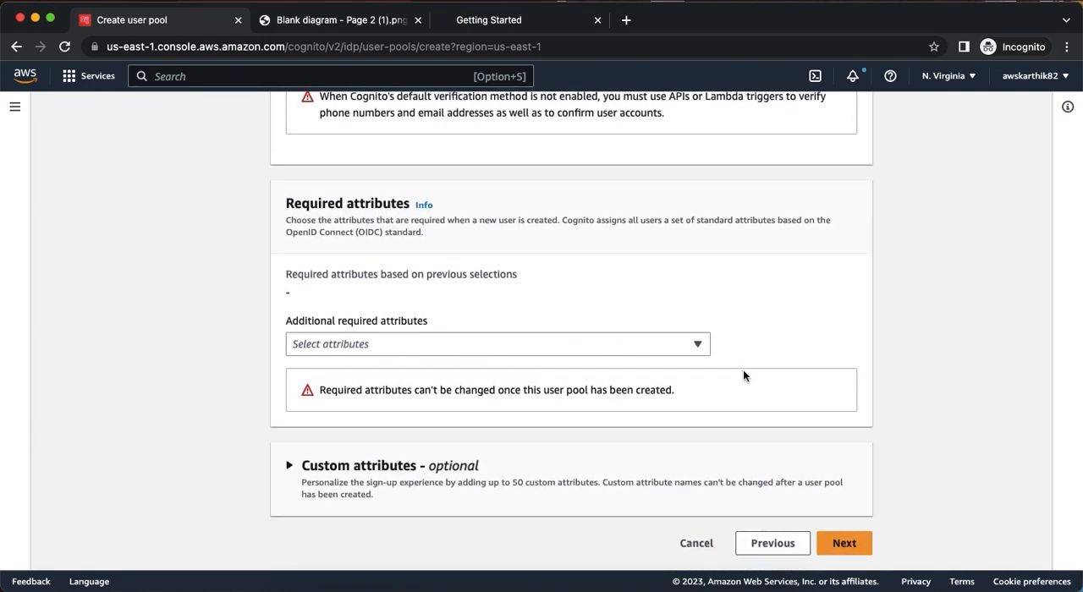
left_click(846, 544)
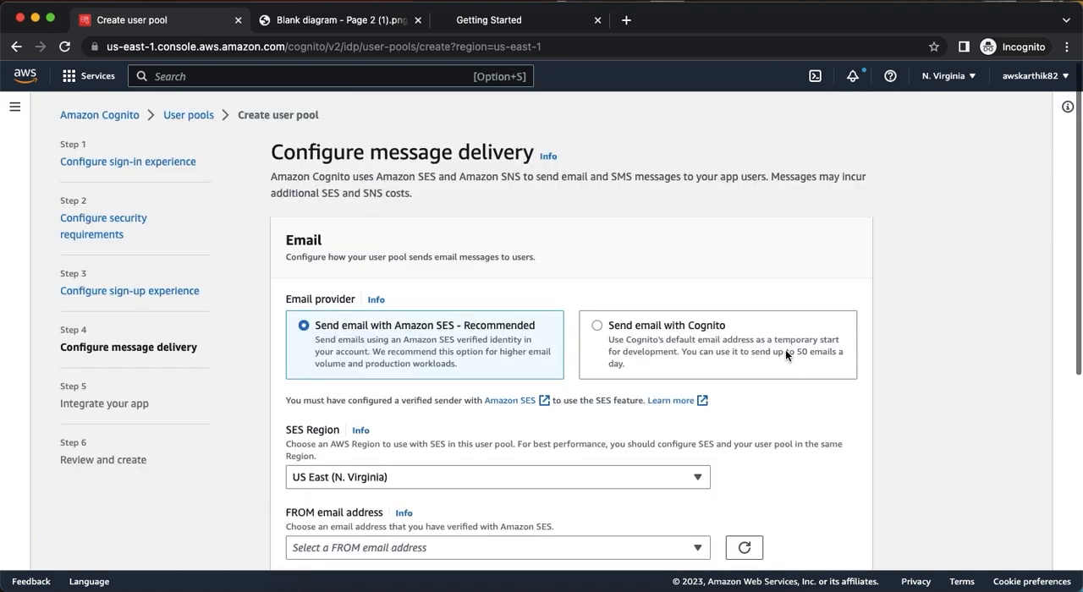
Choose Send email with Cognito as the email provider and continue to app integration.
left_click(598, 326)
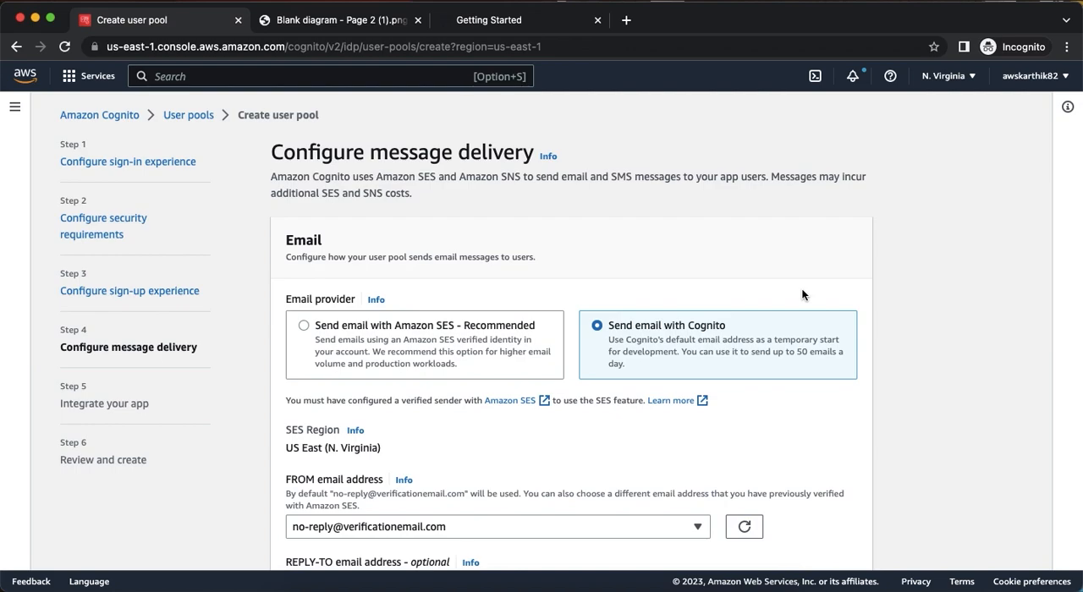
scroll(733, 290, "down", 3)
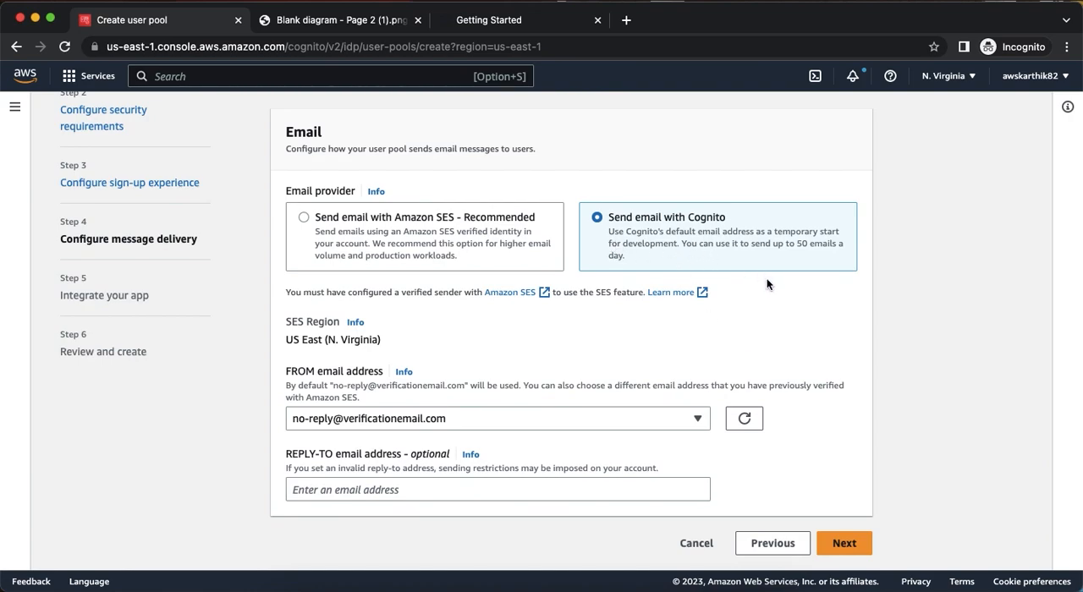
left_click(852, 542)
Name the user pool cognitoauth0testup and copy the name for reuse.
left_click(341, 305)
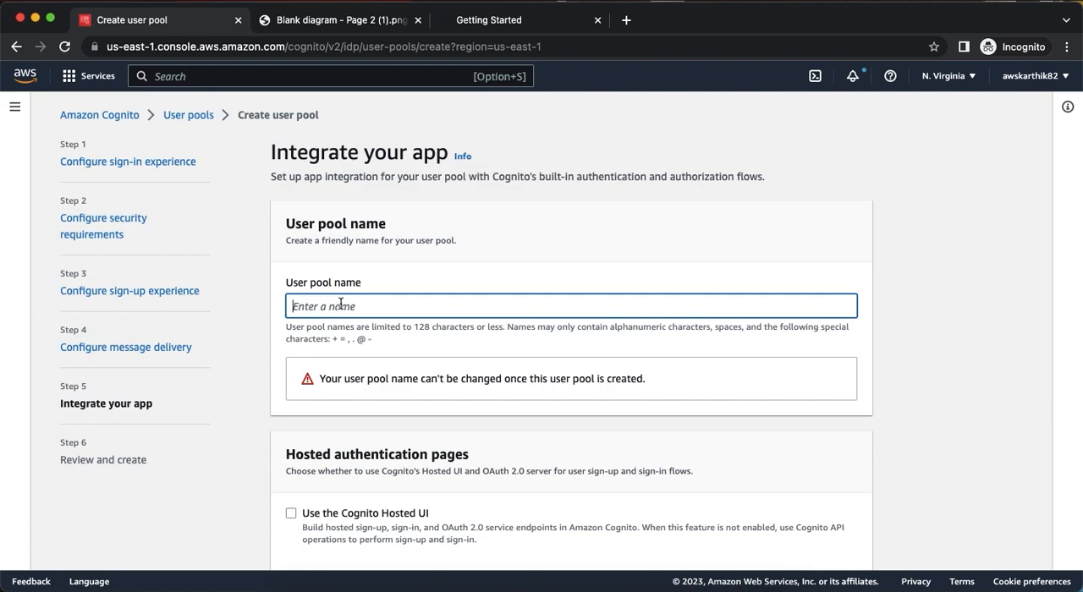
type("cognitoauth0test")
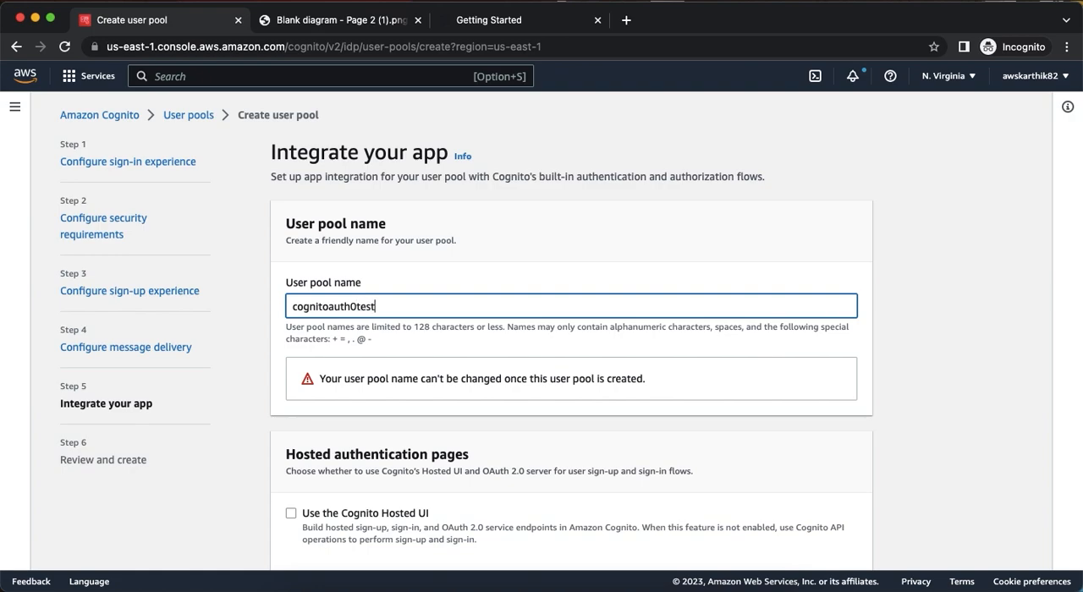
type("up")
key("super+a")
key("super+c")
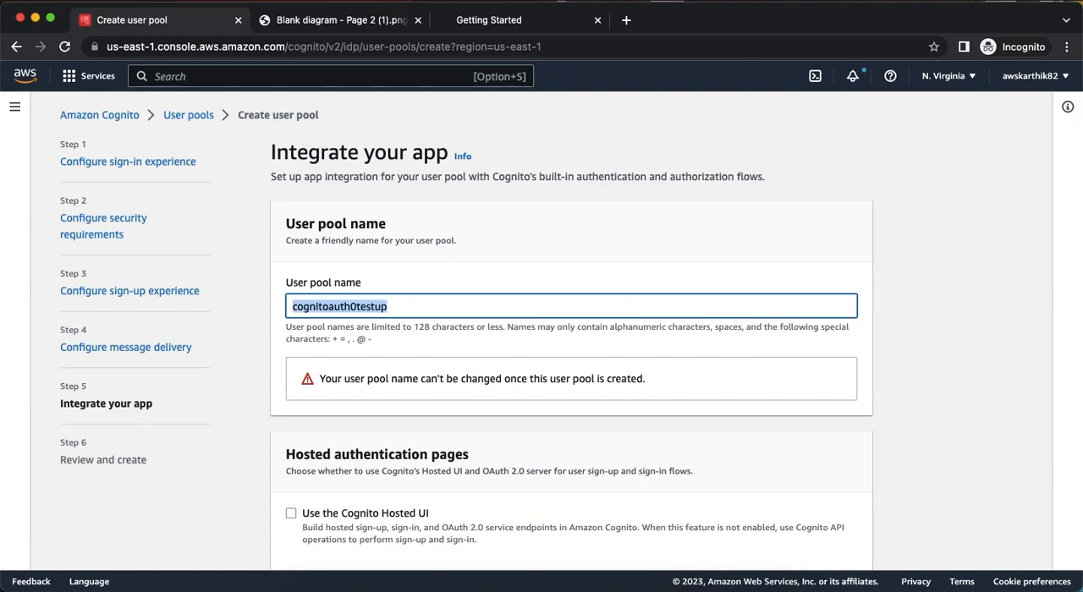
Enable the Cognito Hosted UI for the user pool's authentication pages.
scroll(338, 306, "down", 5)
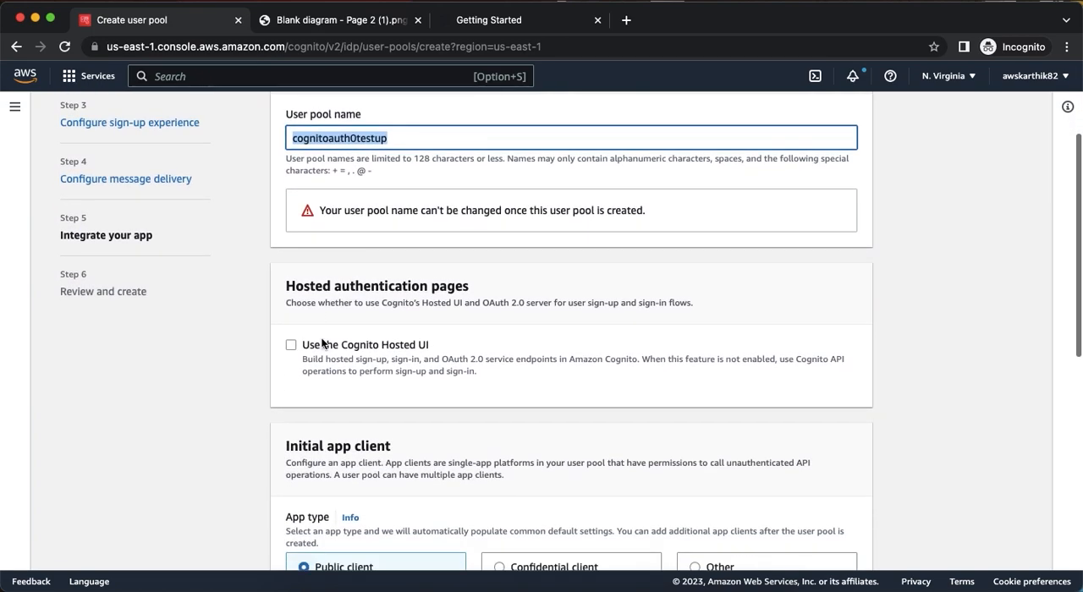
left_click(292, 344)
scroll(548, 342, "down", 1)
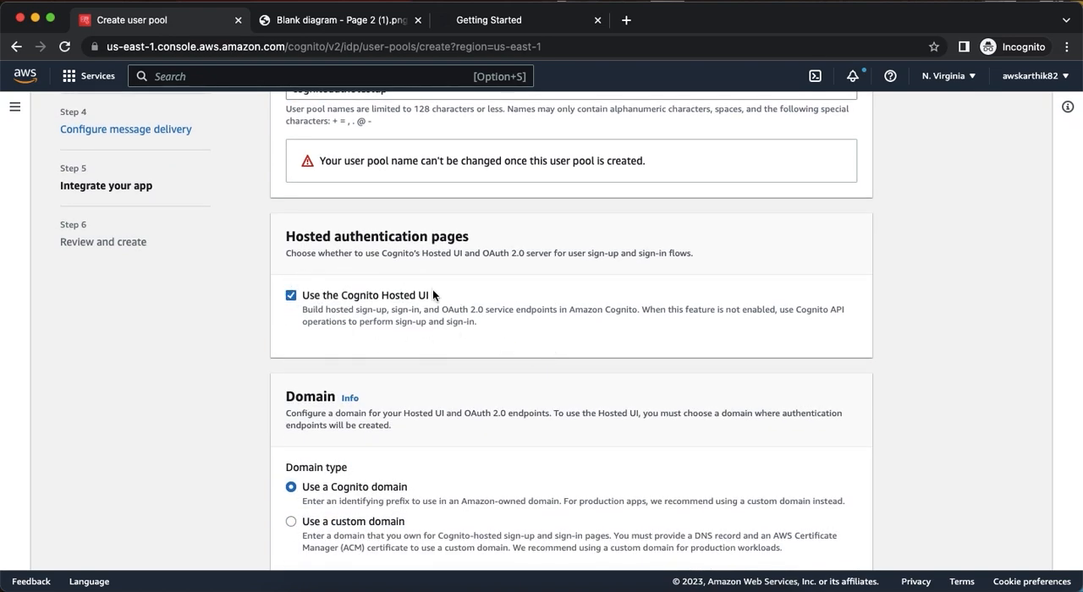
Set the Cognito domain prefix to cognitoauth0testup by reusing the copied user pool name.
scroll(392, 351, "down", 3)
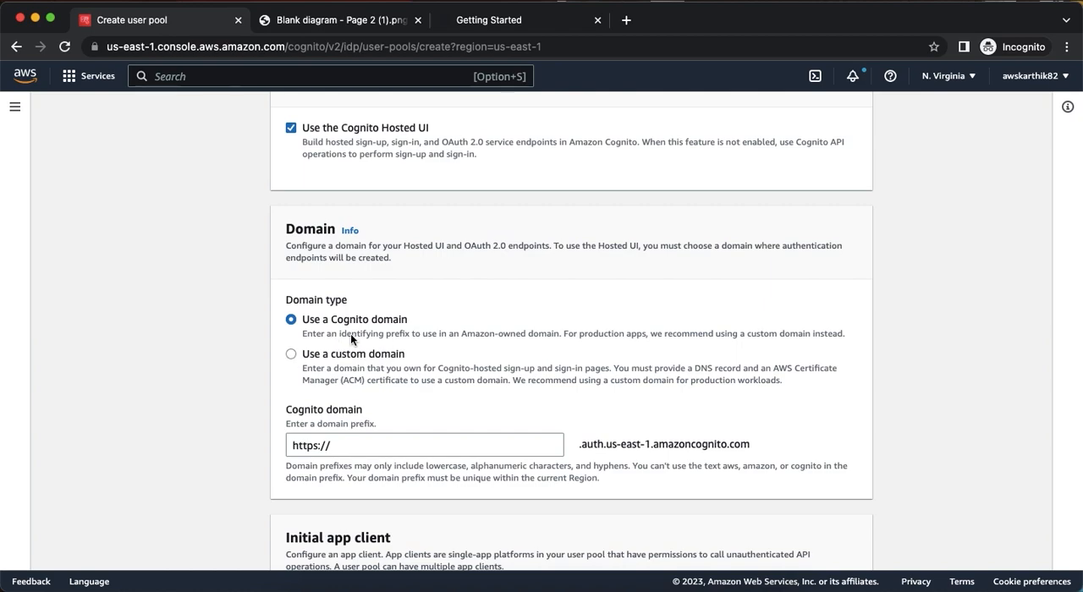
left_click(358, 452)
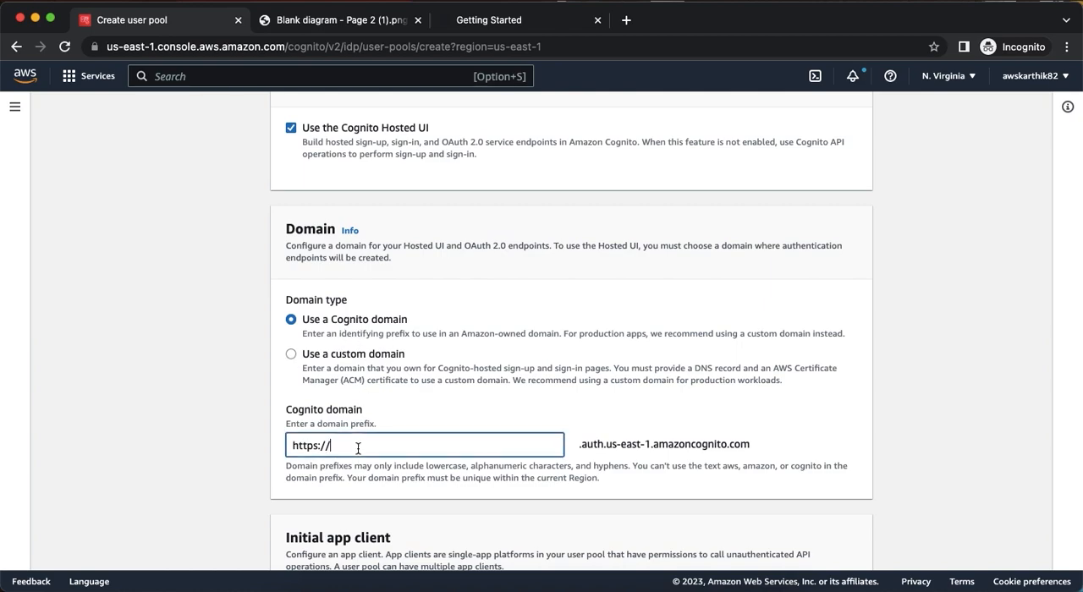
key("super+v")
scroll(681, 324, "down", 1)
left_click(619, 405)
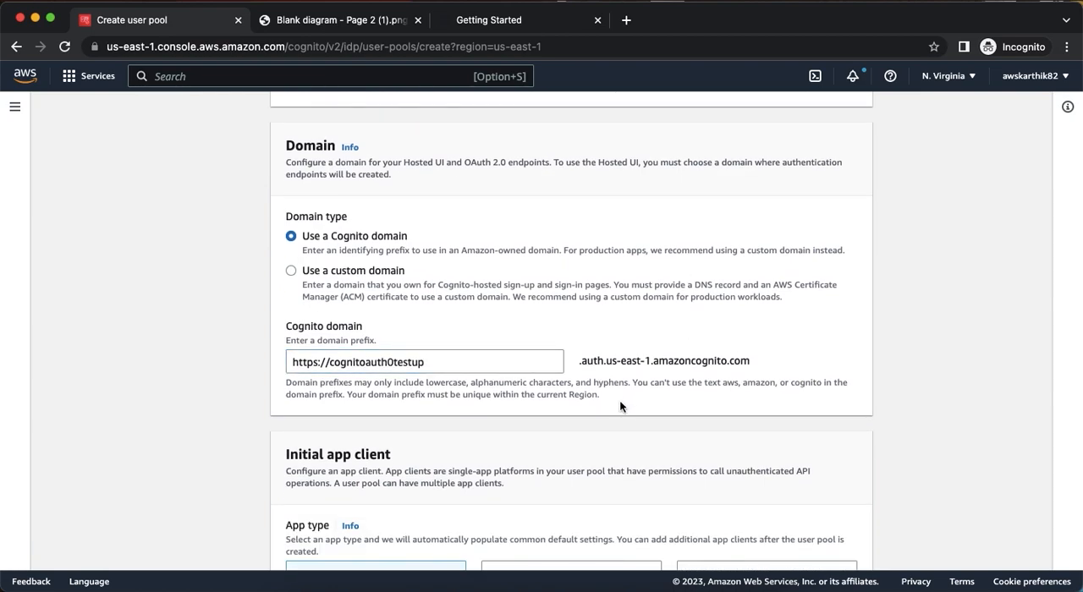
left_click(507, 366)
left_click(453, 379)
scroll(452, 378, "down", 2)
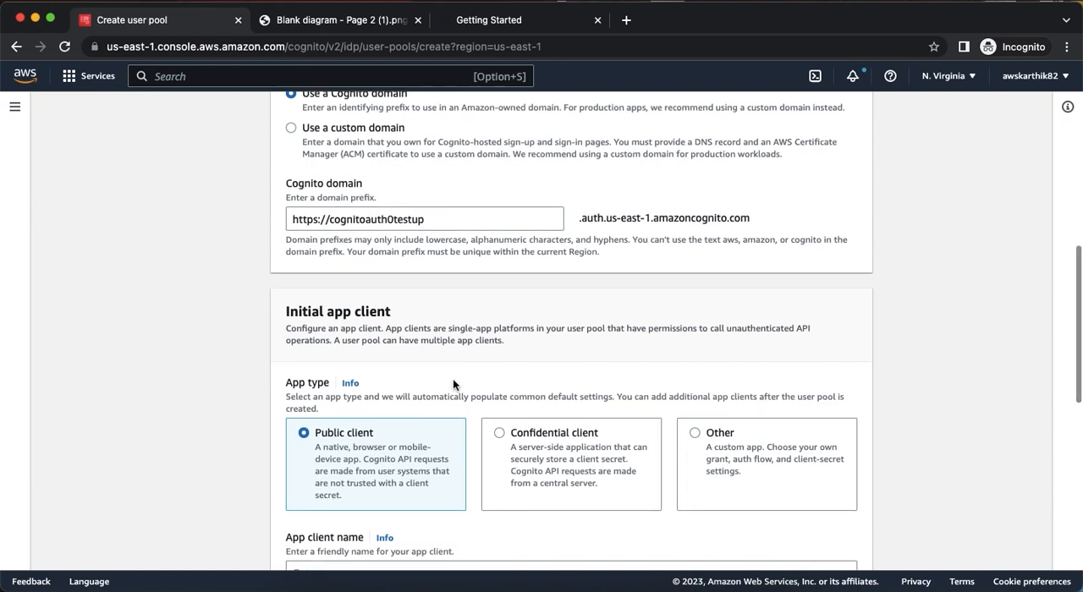
Name the initial public app client auth0client.
scroll(453, 383, "down", 3)
left_click(361, 380)
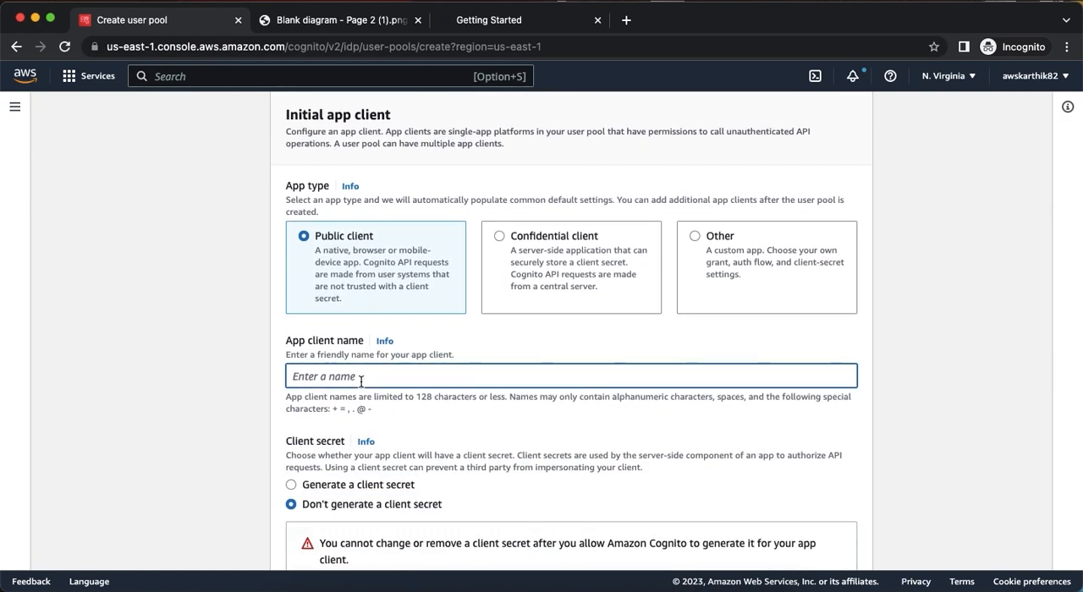
type("auth0client")
scroll(365, 386, "down", 2)
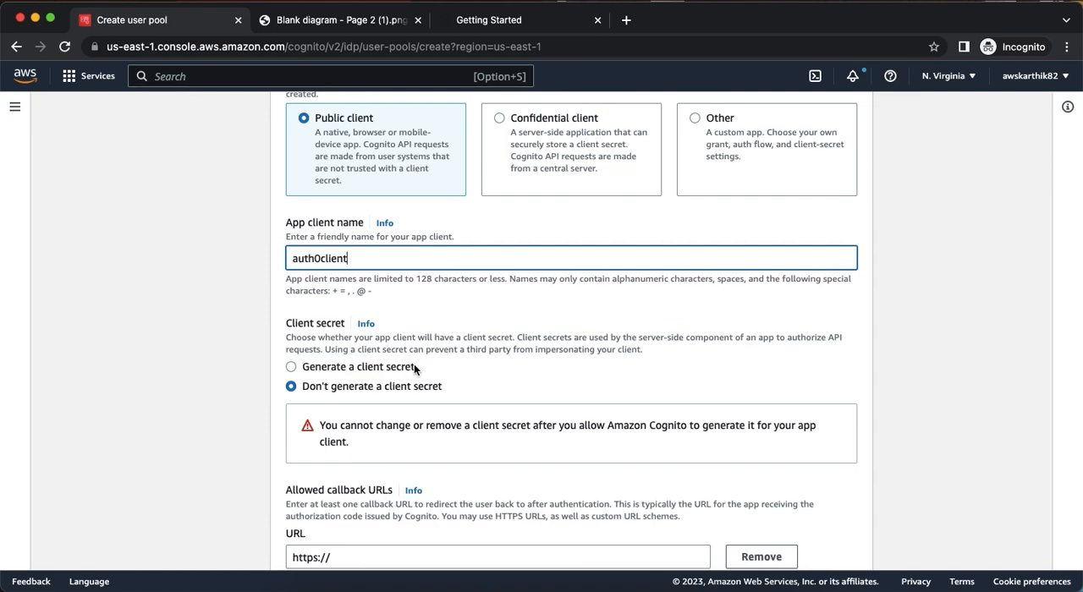
scroll(414, 369, "down", 2)
left_click(367, 435)
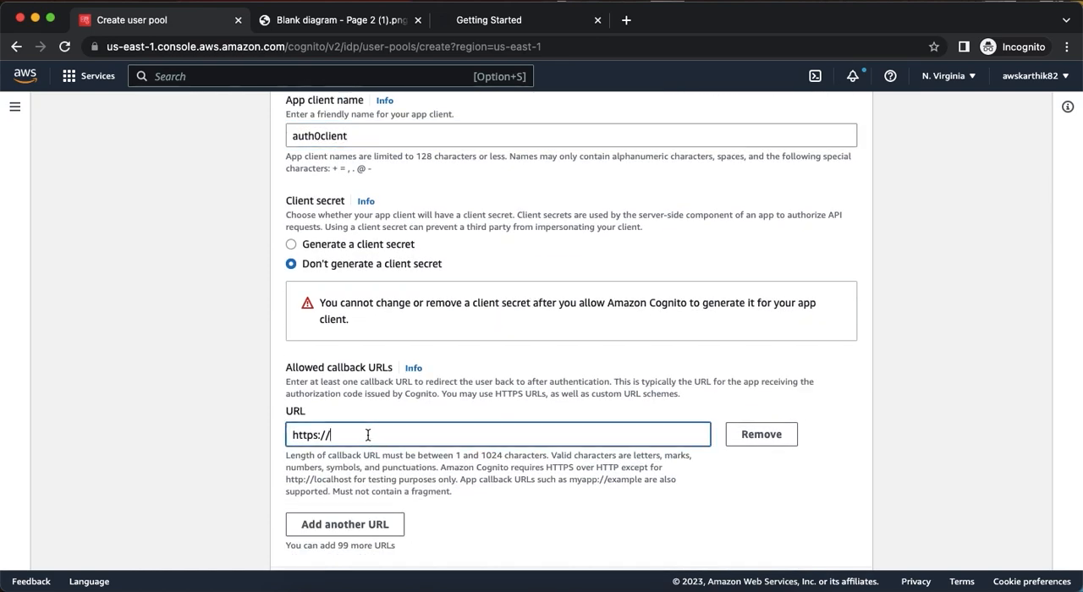
type("jwt.io")
In the advanced app client settings, replace the Authorization code grant with the Implicit grant as the OAuth 2.0 grant type.
scroll(362, 435, "down", 3)
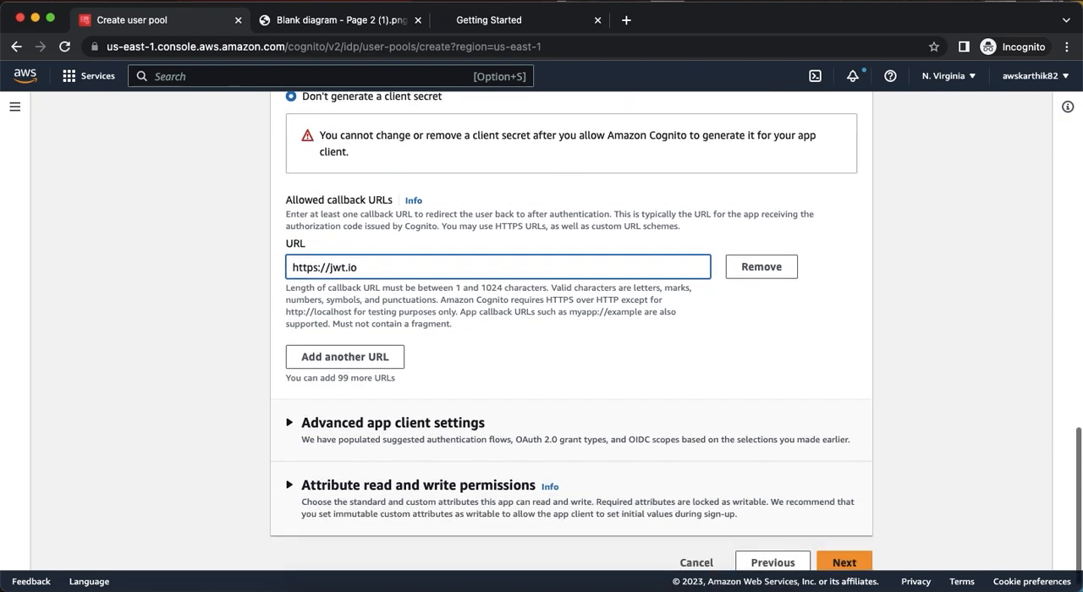
left_click(359, 406)
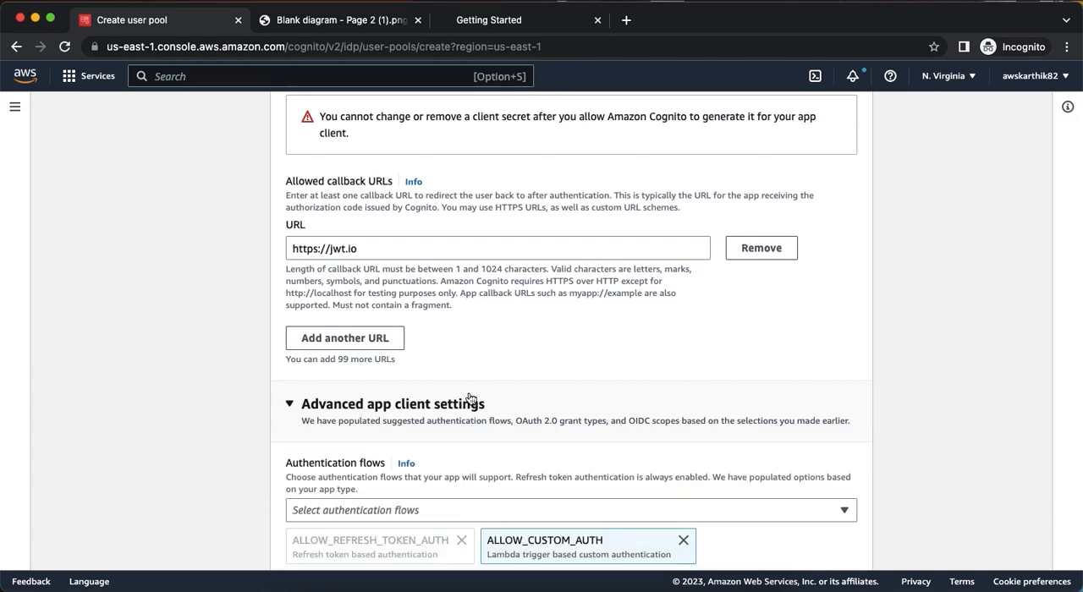
scroll(471, 398, "down", 5)
scroll(574, 329, "down", 10)
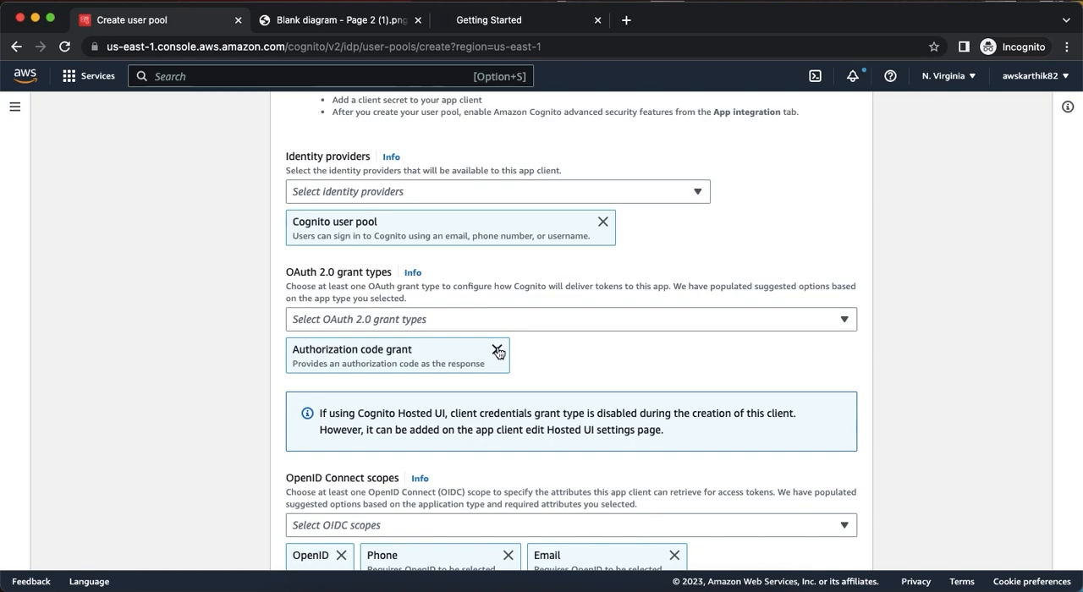
left_click(498, 352)
left_click(404, 319)
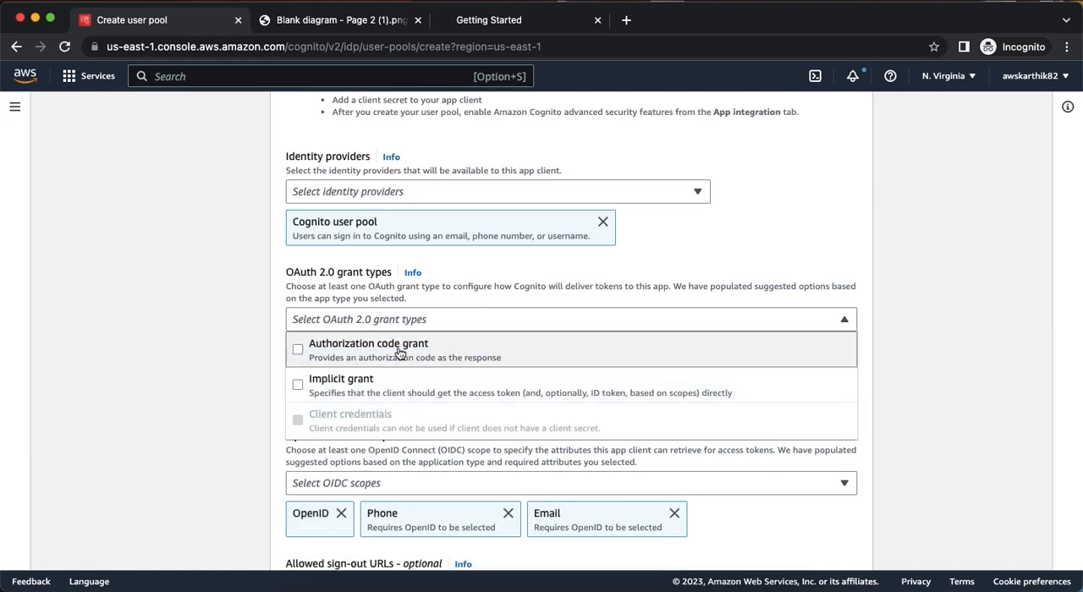
left_click(392, 382)
left_click(931, 357)
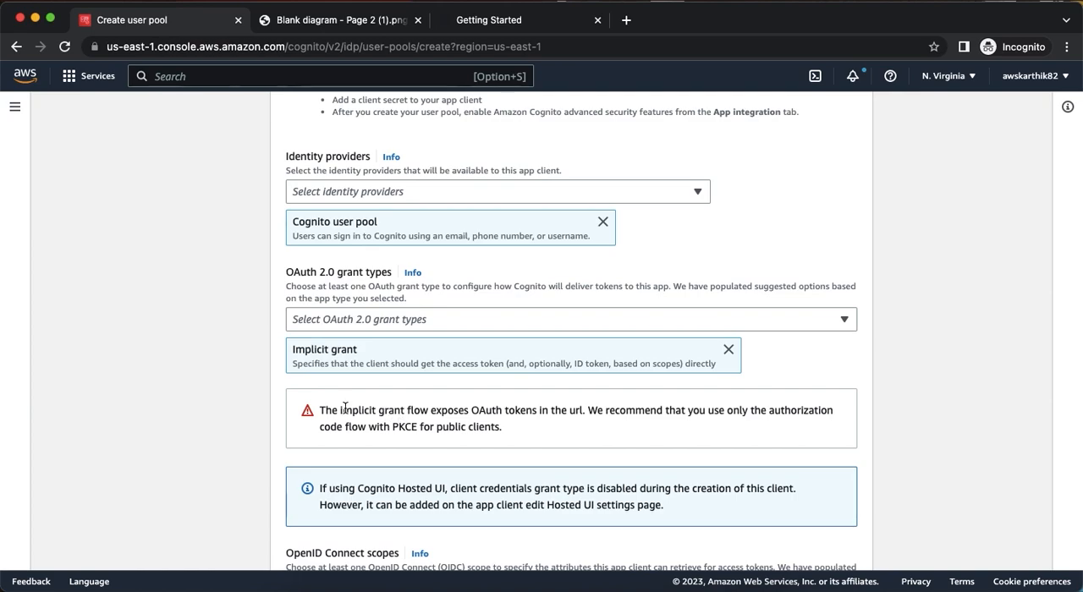
left_click_drag(325, 410, 429, 411)
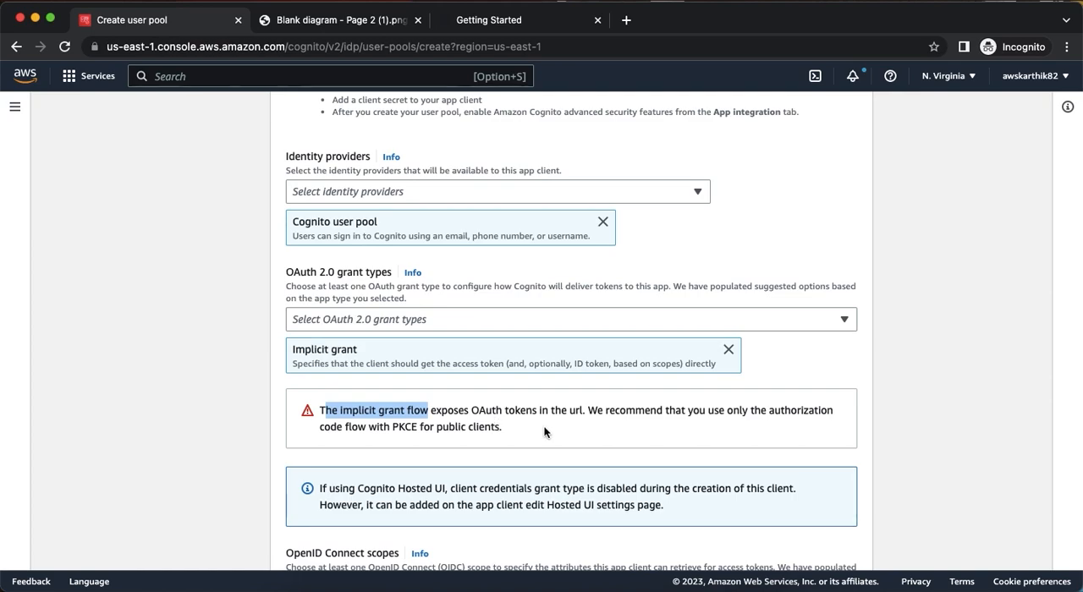
Remove the Phone scope from the OpenID Connect scopes and add the Profile scope.
scroll(544, 432, "down", 2)
scroll(527, 420, "down", 5)
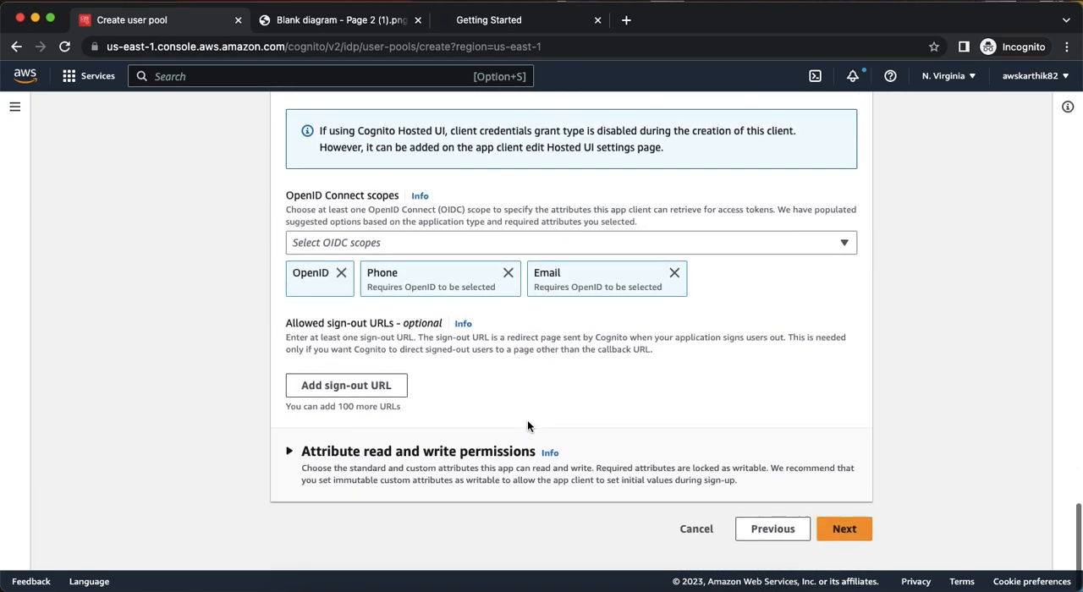
left_click(508, 287)
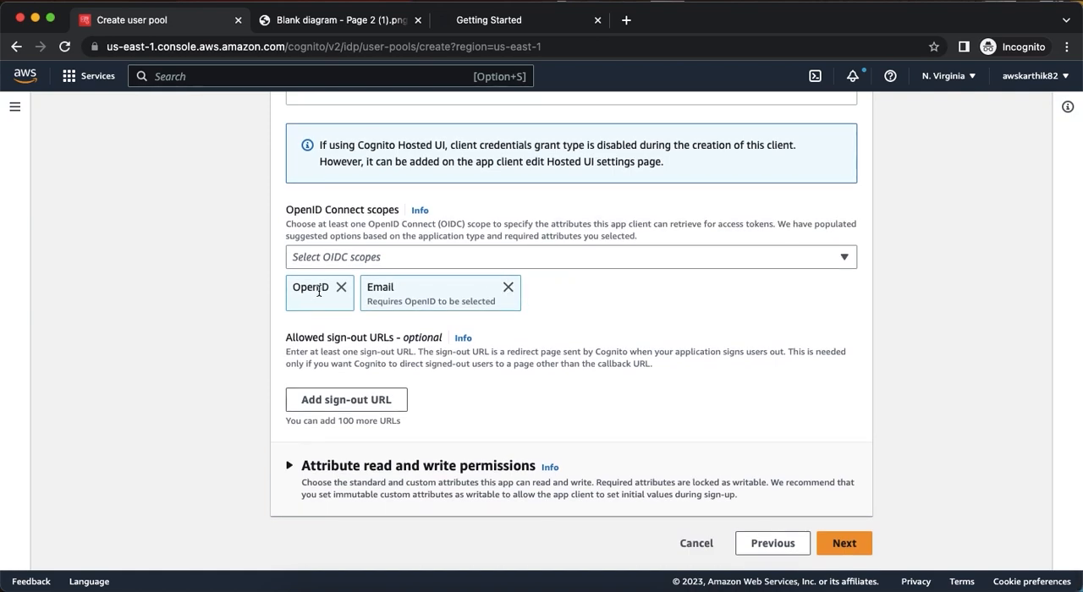
left_click(426, 257)
left_click(471, 404)
left_click(945, 344)
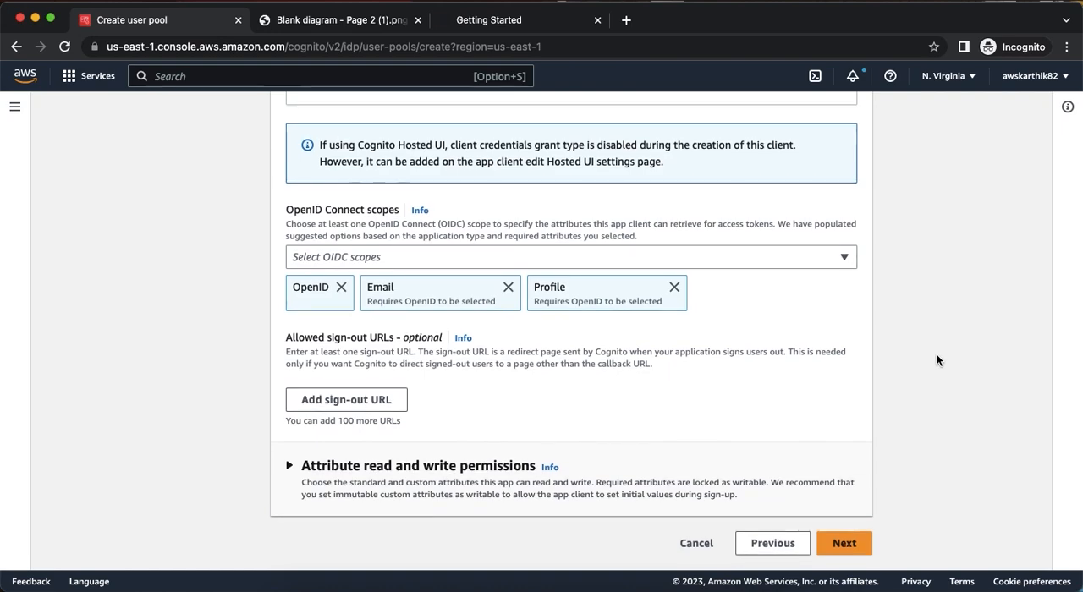
Replace the rejected Cognito domain prefix with cogauth0.
scroll(842, 546, "up", 1)
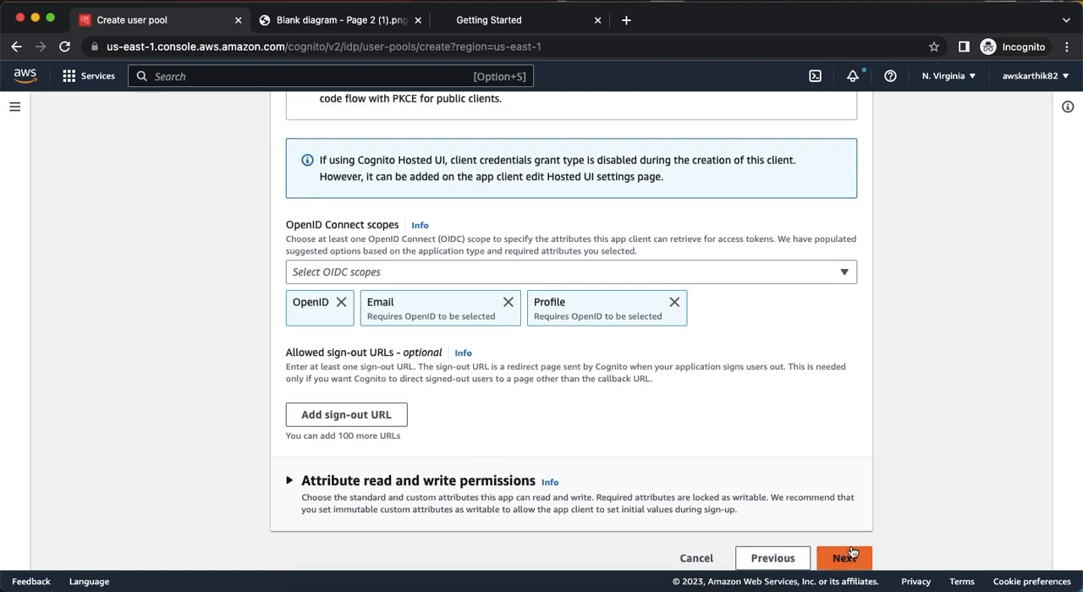
scroll(678, 339, "up", 5)
scroll(678, 344, "up", 10)
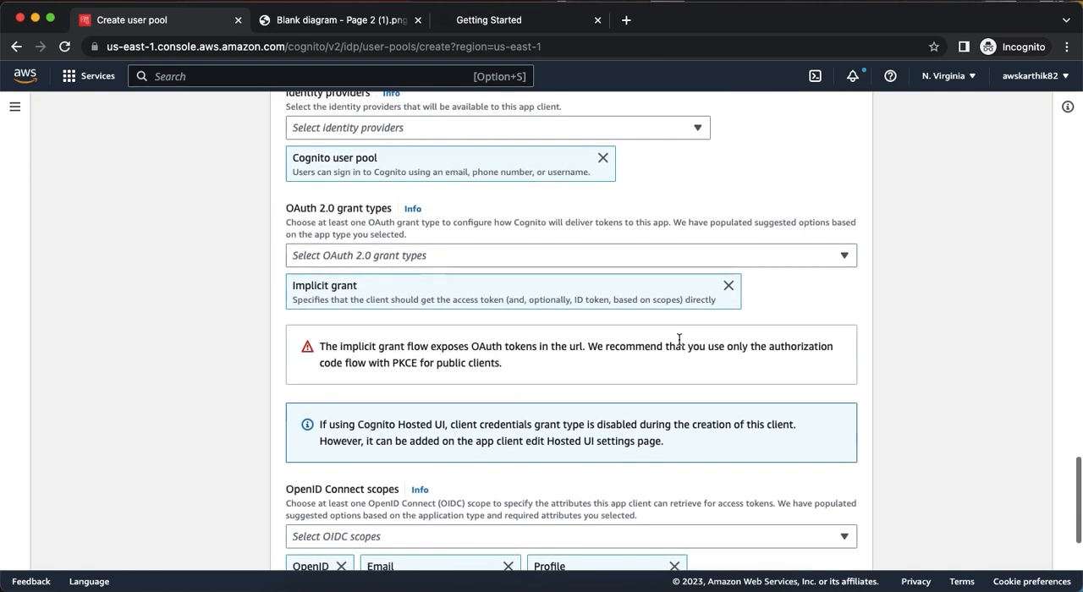
scroll(678, 345, "up", 10)
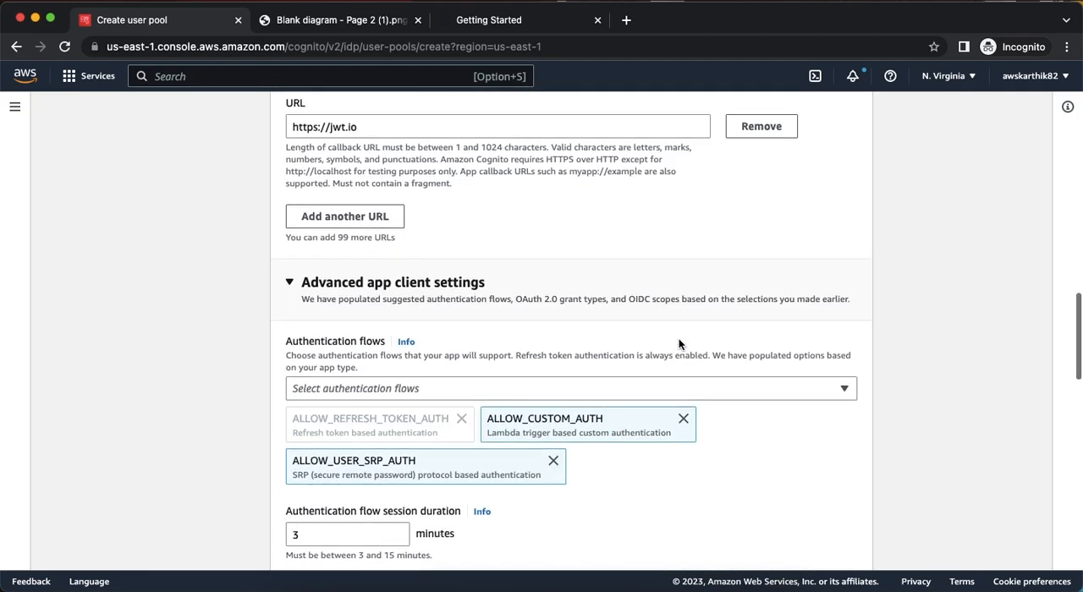
scroll(678, 338, "up", 8)
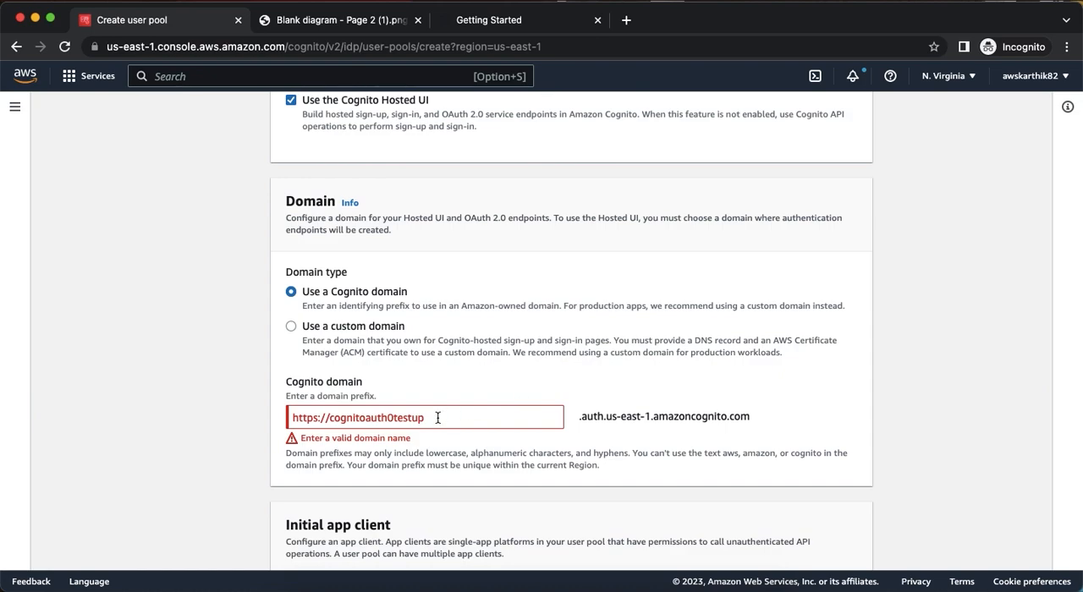
left_click(433, 420)
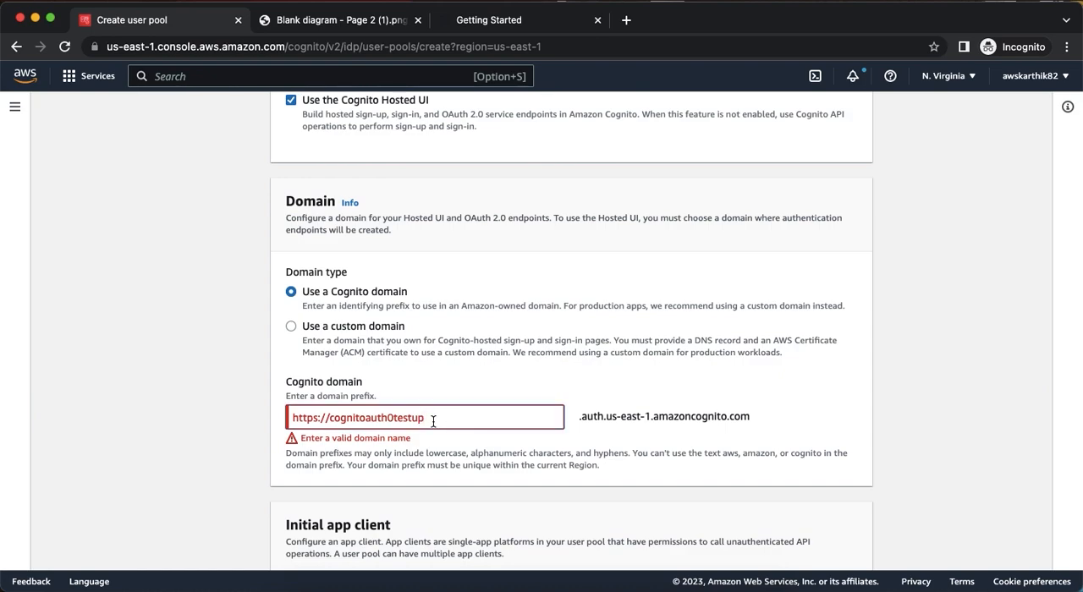
double_click(362, 417)
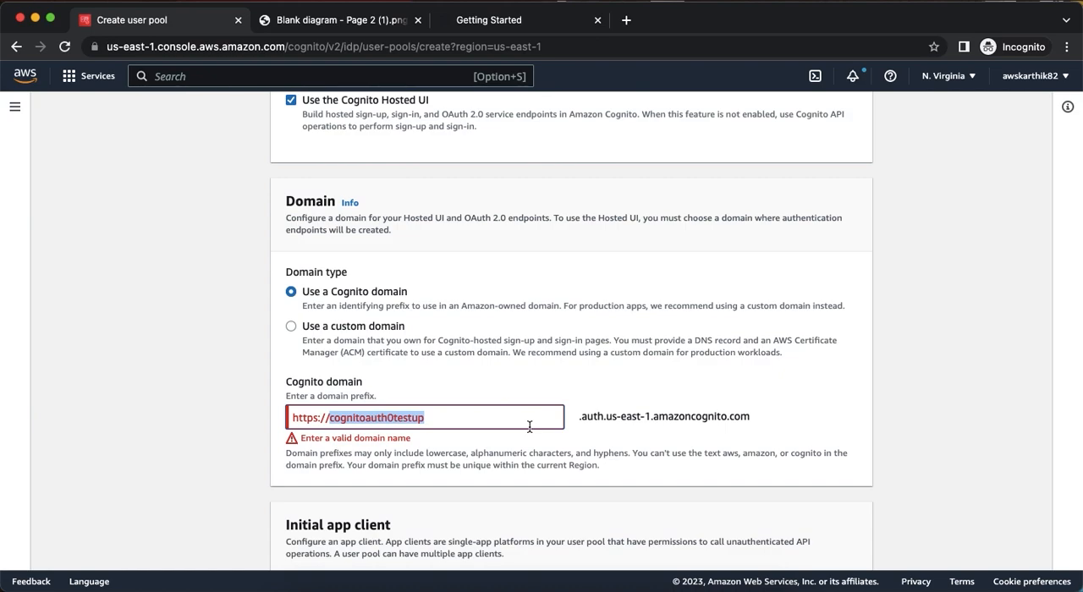
type("cogauth0")
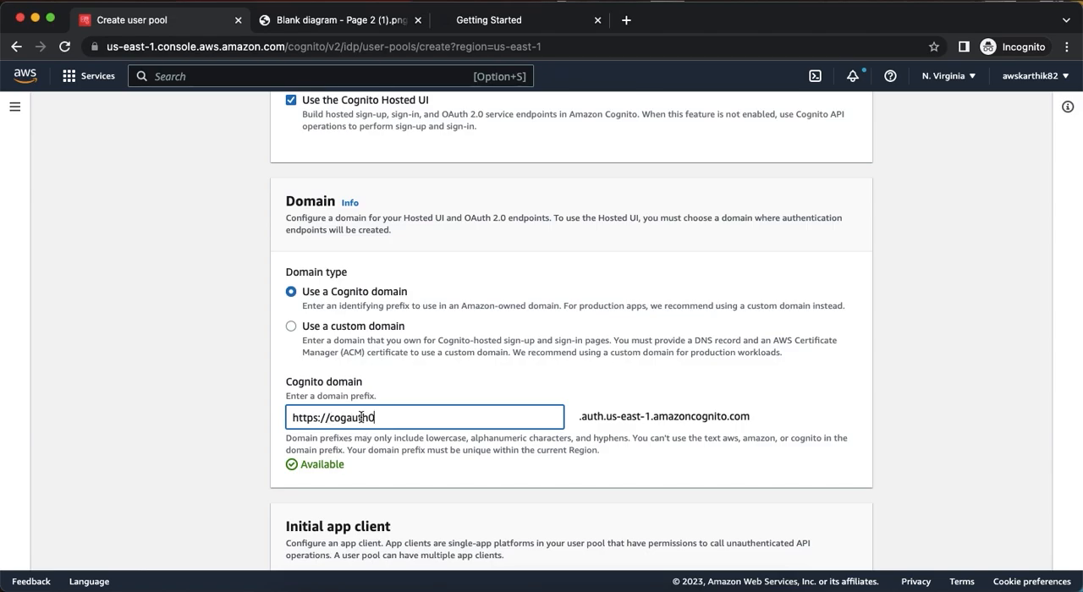
Submit the app integration settings and continue to the review page.
scroll(369, 420, "down", 5)
scroll(360, 141, "up", 1)
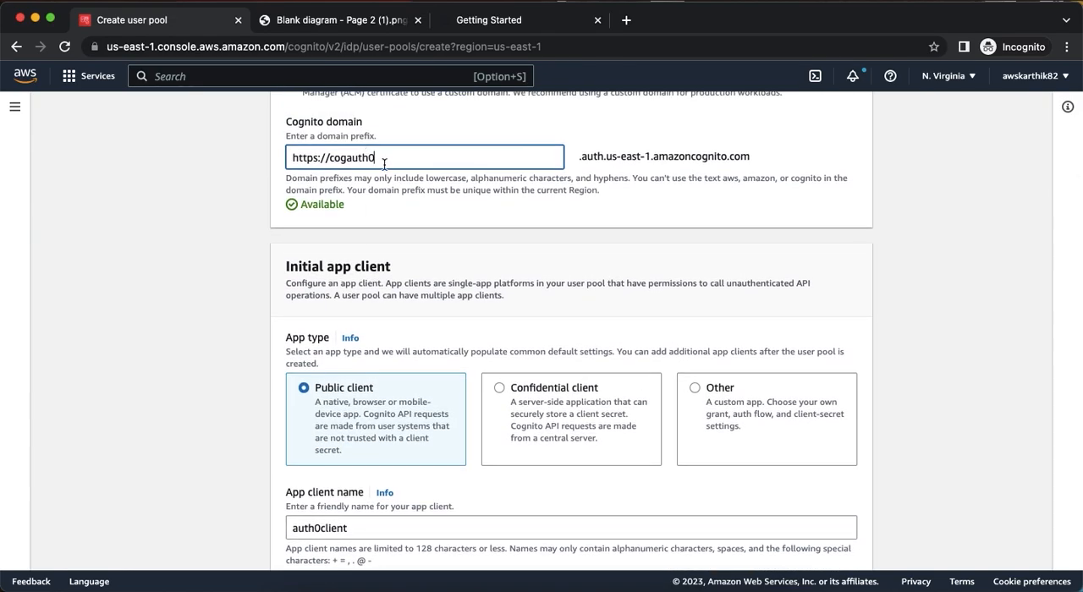
scroll(486, 232, "down", 15)
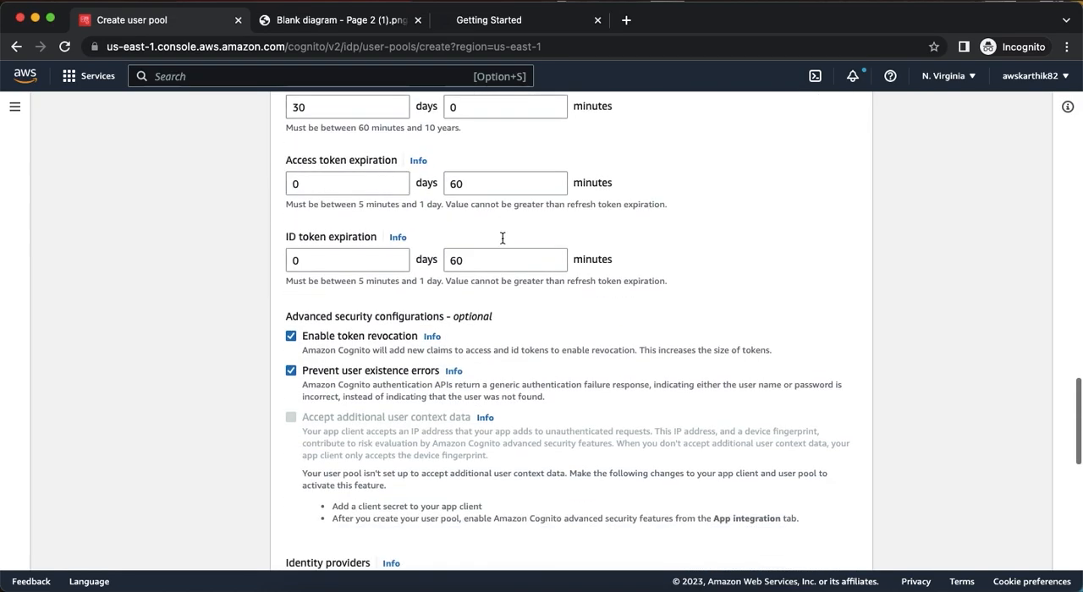
scroll(860, 499, "down", 6)
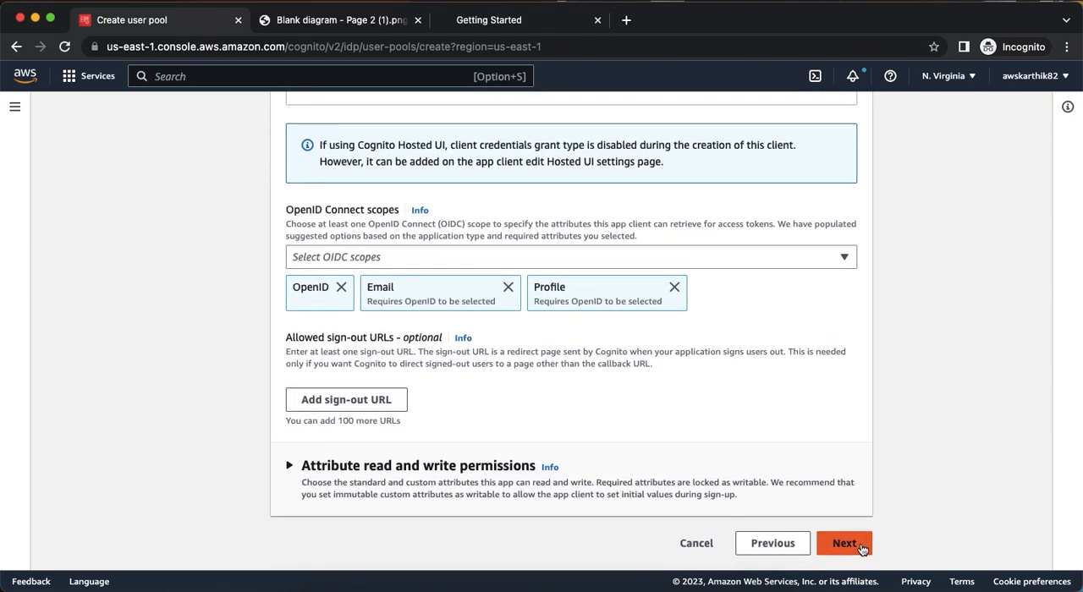
left_click(841, 542)
Review the configuration selections and create the user pool.
scroll(853, 330, "down", 15)
scroll(853, 330, "up", 20)
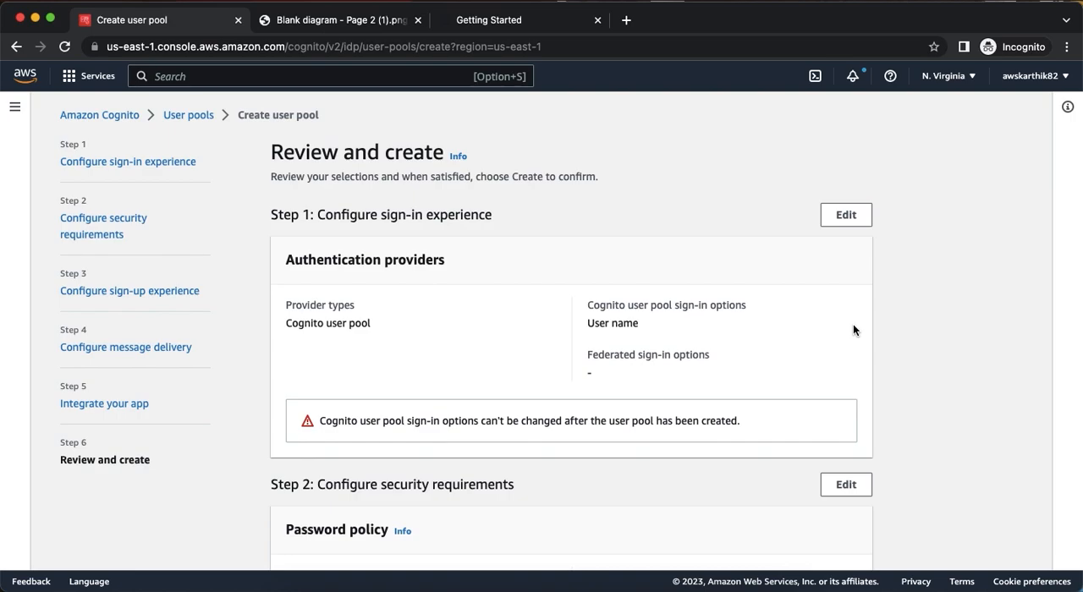
scroll(853, 330, "down", 20)
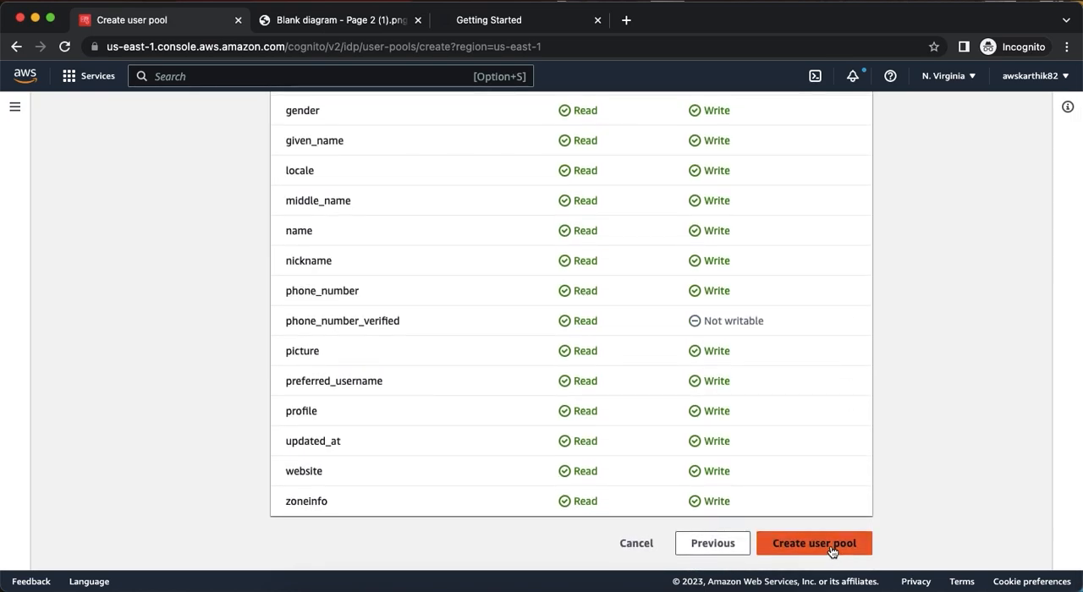
left_click(831, 551)
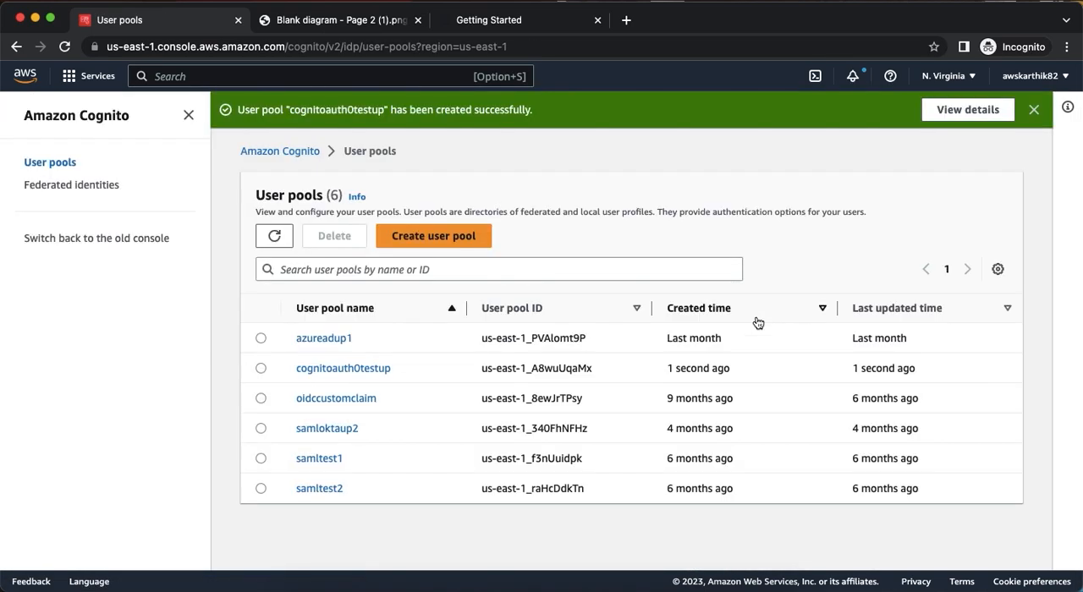
Open the cognitoauth0testup user pool and examine its app integration settings, including the Cognito domain and app client list.
left_click(376, 369)
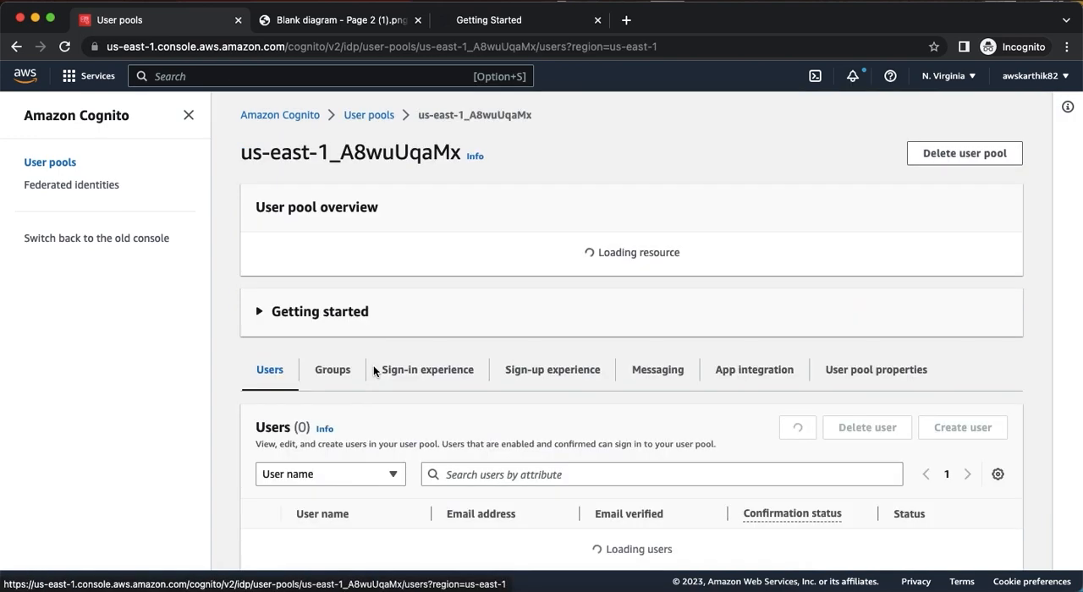
scroll(466, 372, "down", 5)
scroll(466, 373, "up", 4)
left_click(751, 339)
scroll(722, 290, "down", 8)
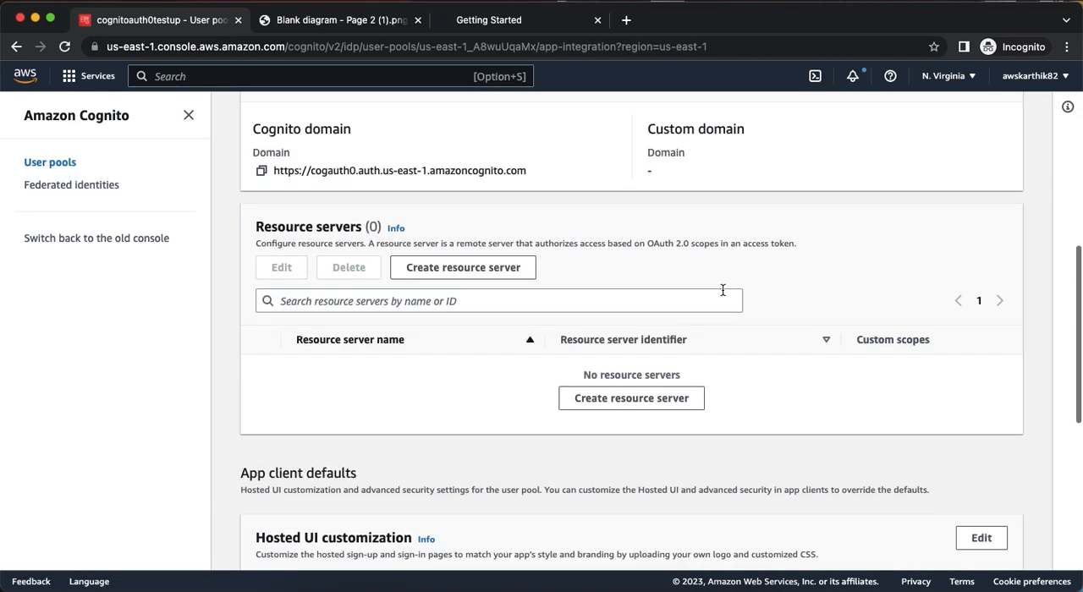
scroll(723, 290, "down", 10)
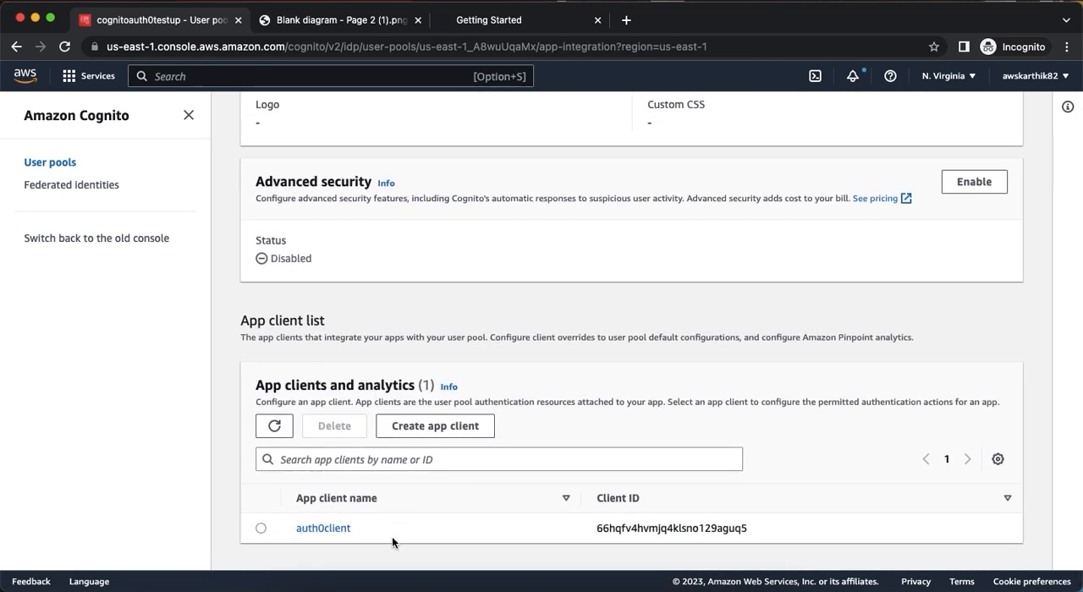
scroll(367, 520, "up", 10)
scroll(455, 424, "up", 5)
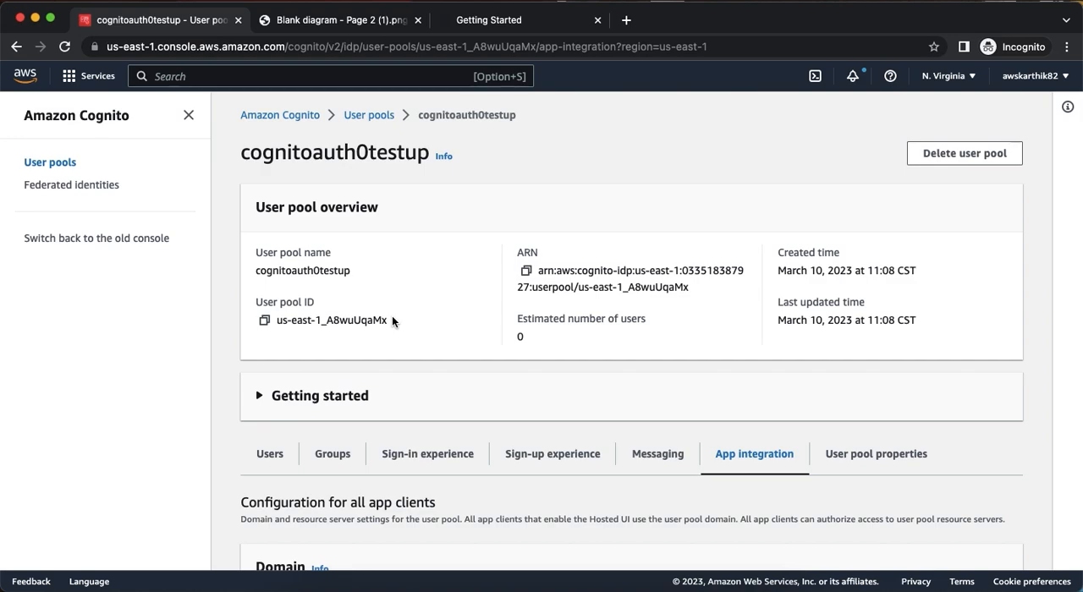
Switch to the Auth0 dashboard and open the list of applications.
left_click(475, 31)
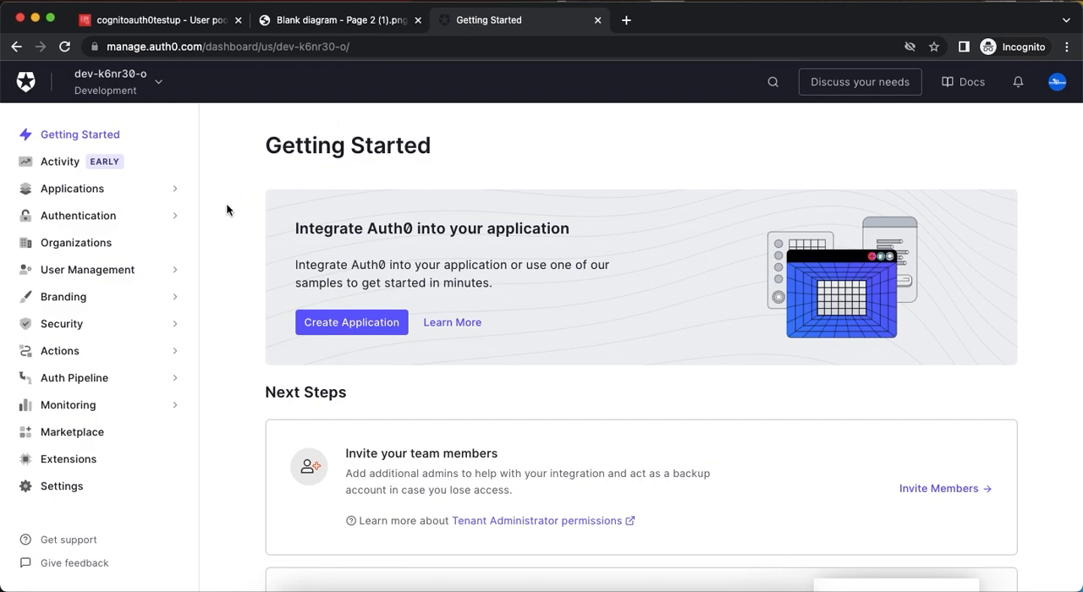
left_click(91, 197)
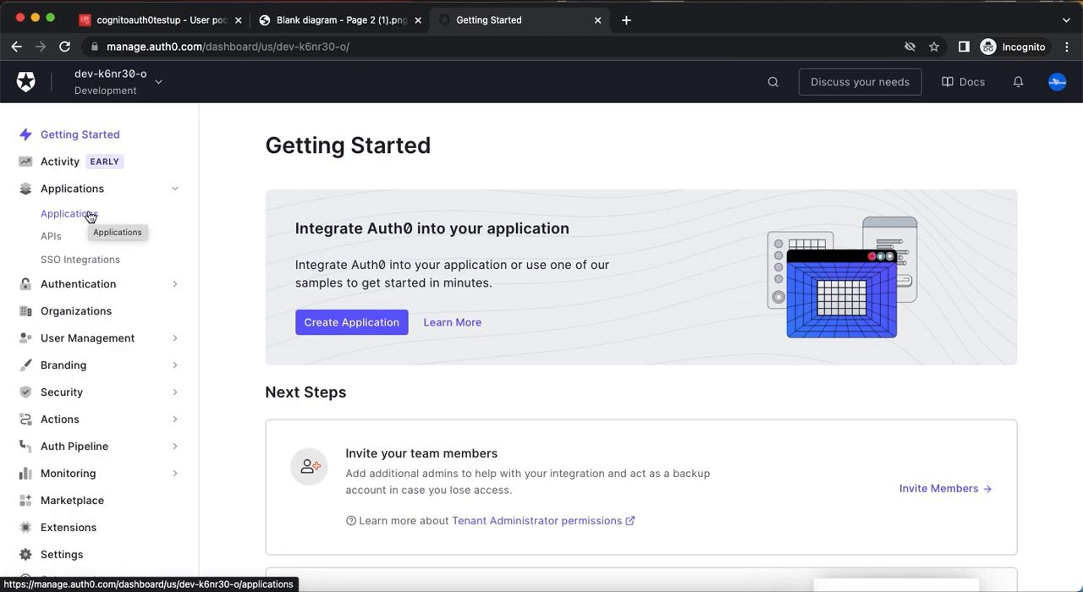
left_click(90, 215)
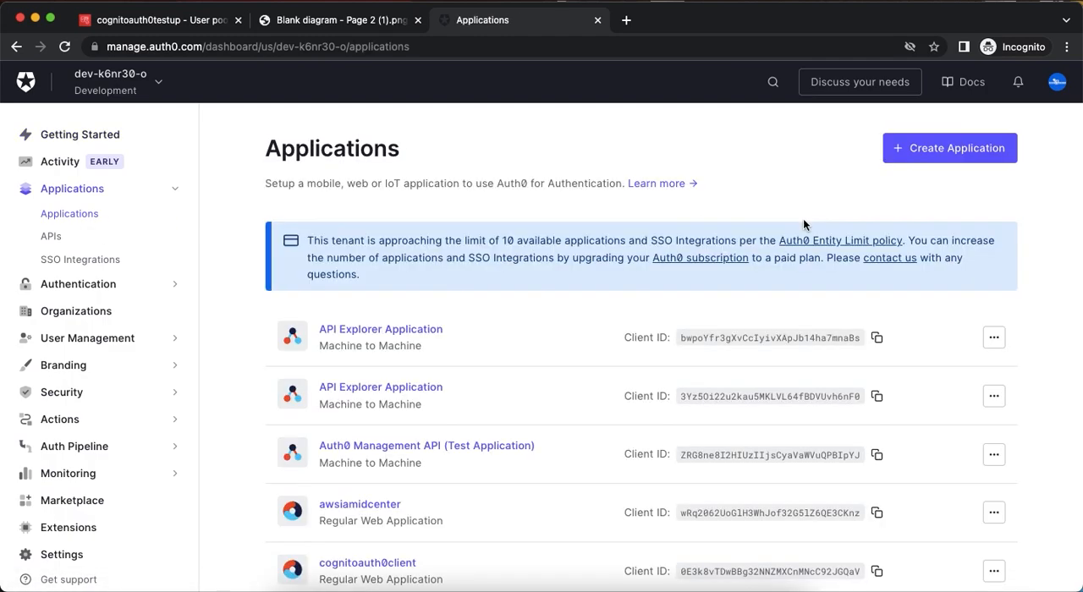
Create a Regular Web Application named cognitosamlclient.
left_click(918, 152)
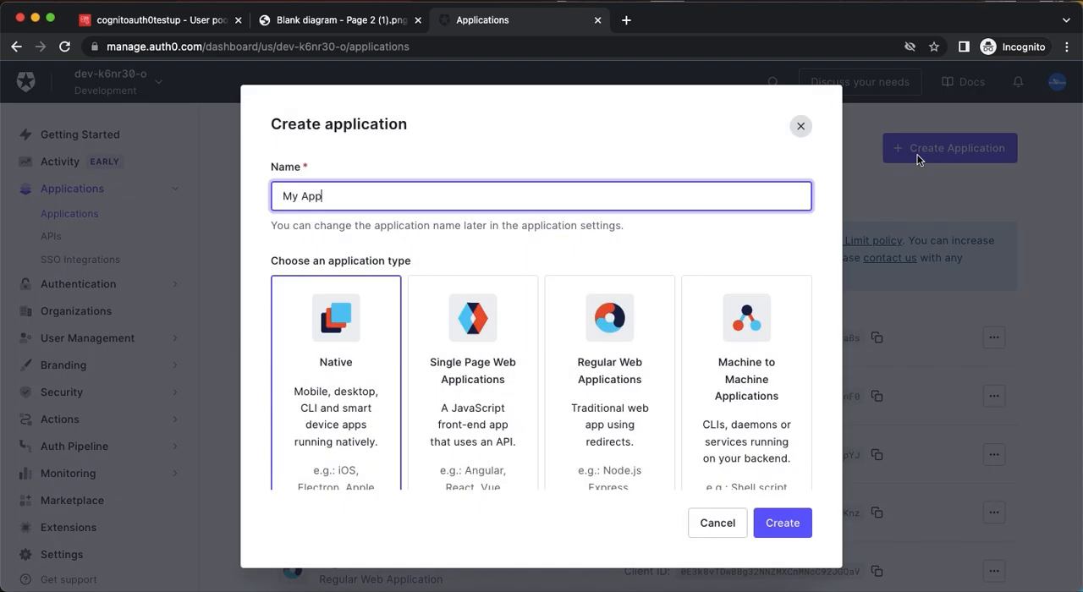
left_click_drag(379, 201, 247, 206)
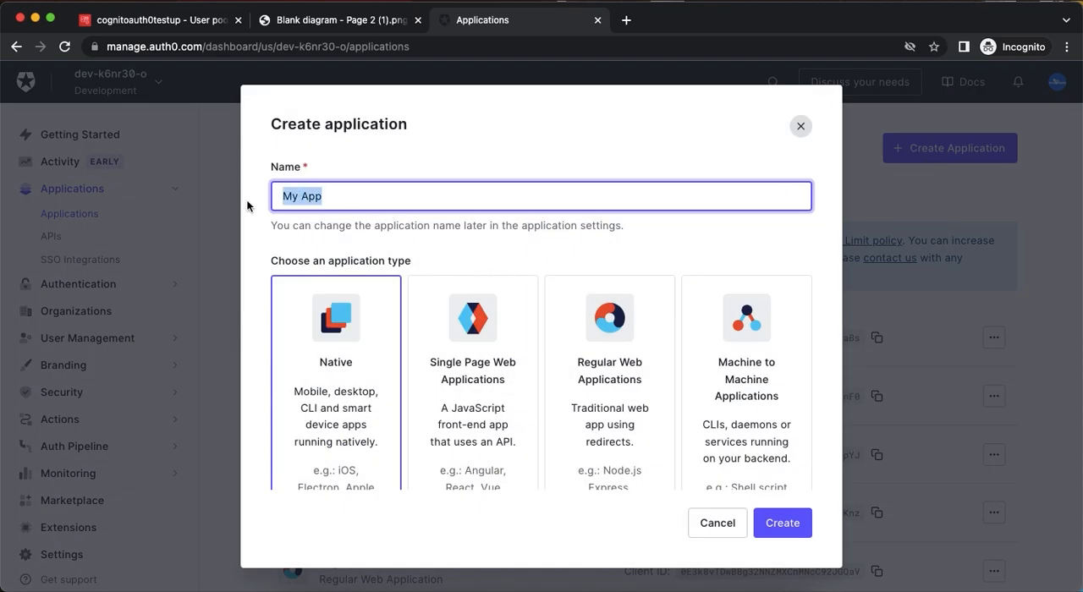
type("cognito")
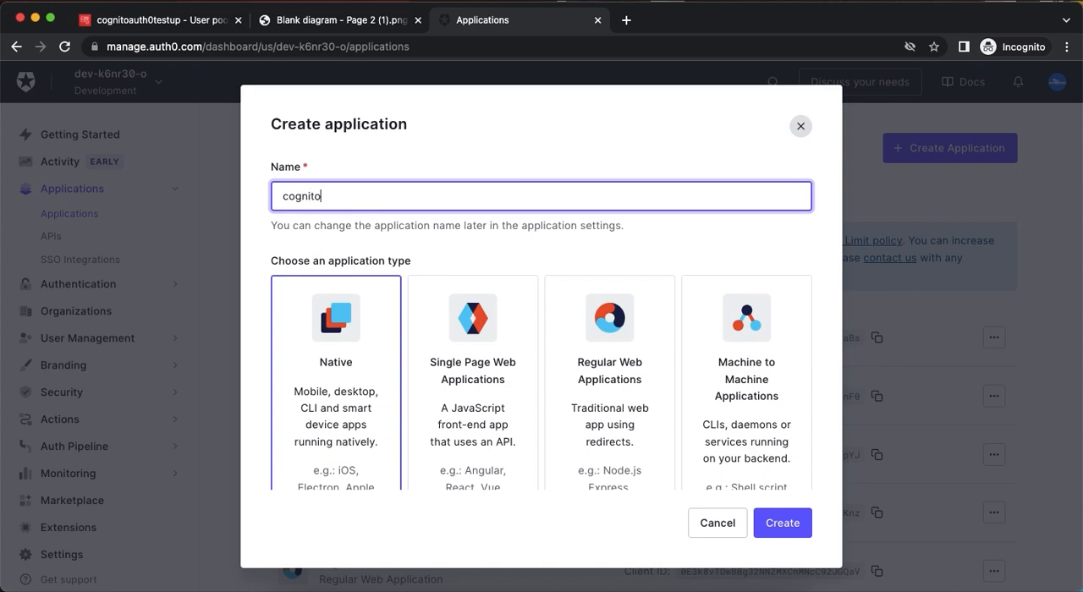
type("samlclient")
left_click(622, 347)
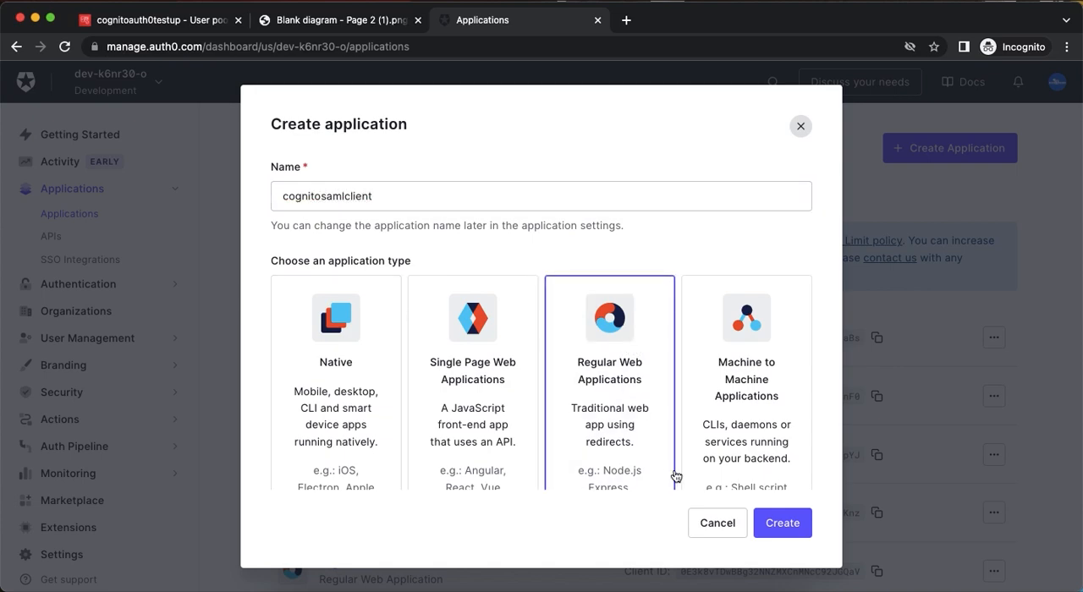
left_click(770, 522)
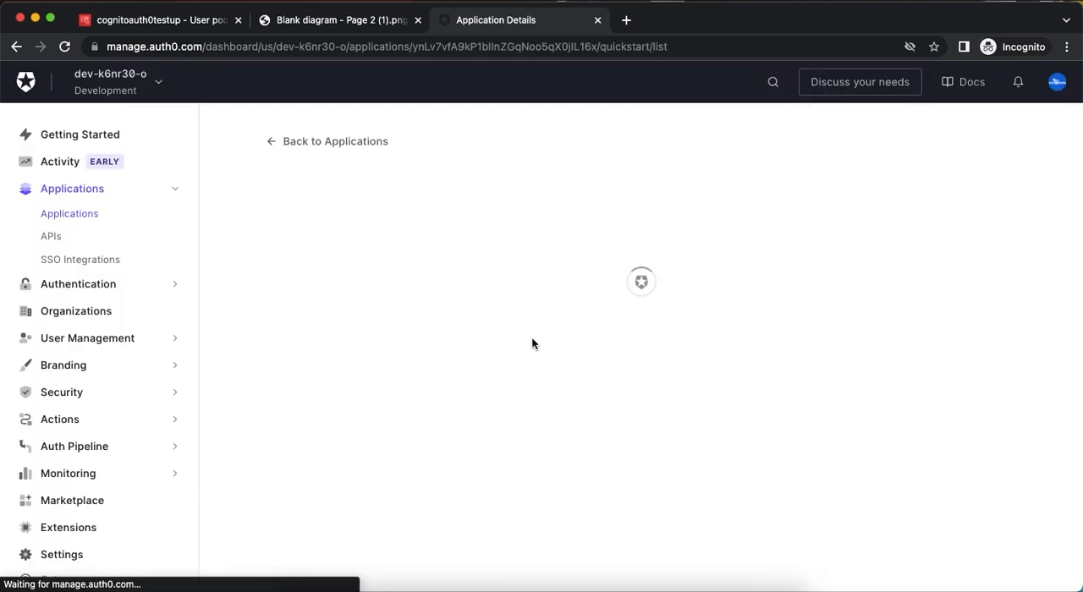
Open the SAML2 Web App addon of cognitosamlclient and go to the Application Callback URL in its settings.
left_click(382, 273)
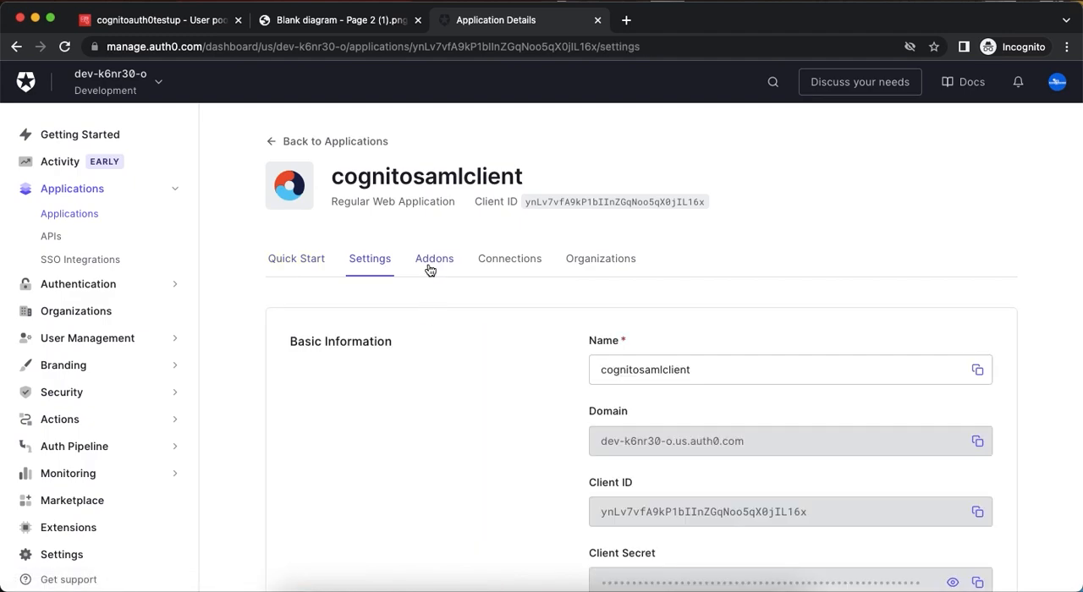
left_click(430, 269)
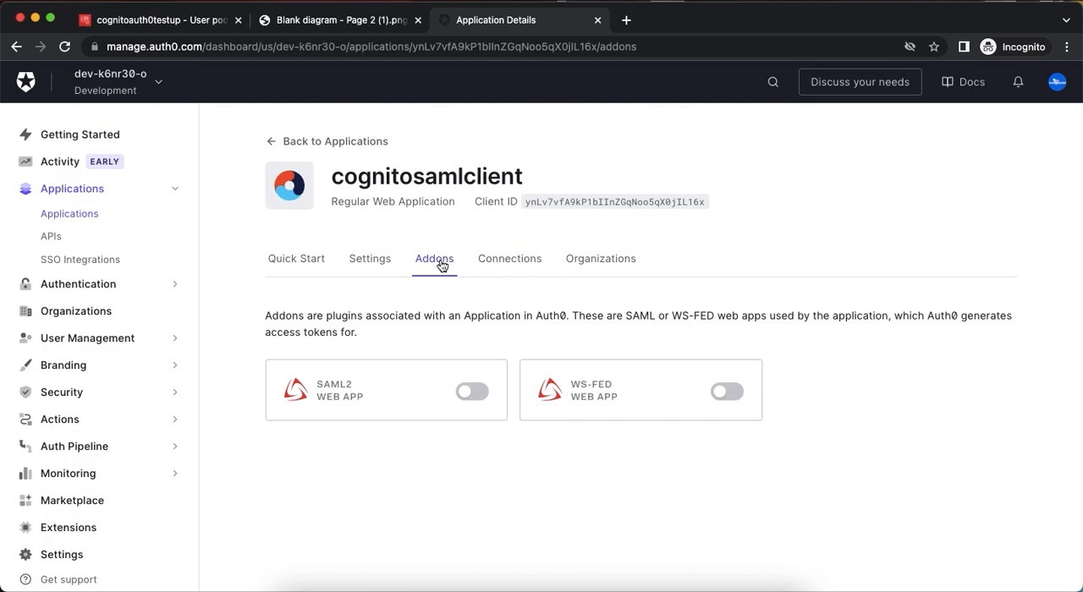
left_click(479, 391)
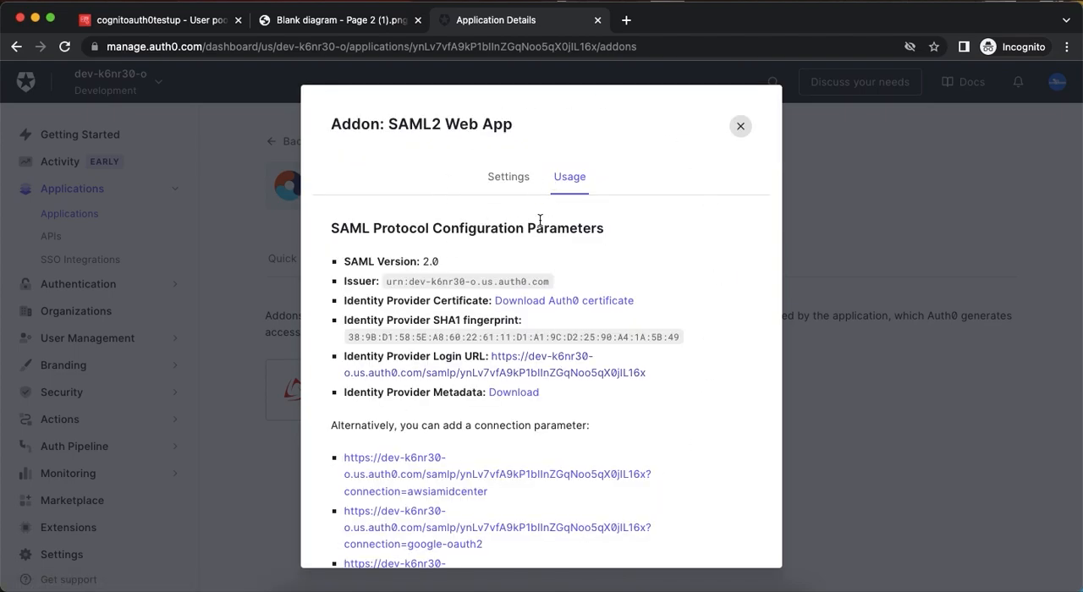
left_click(519, 180)
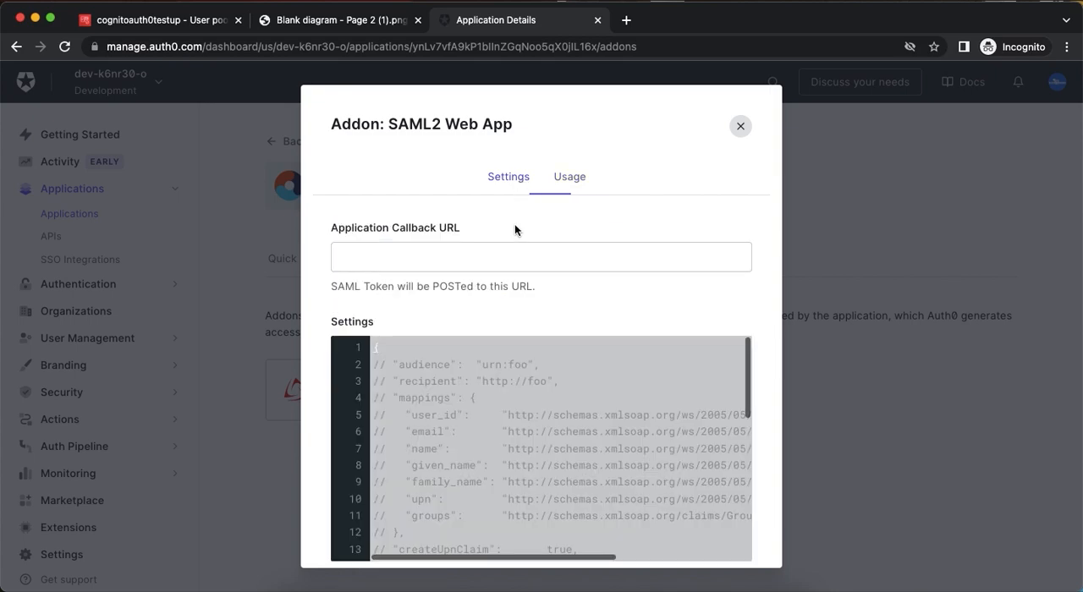
scroll(500, 318, "down", 2)
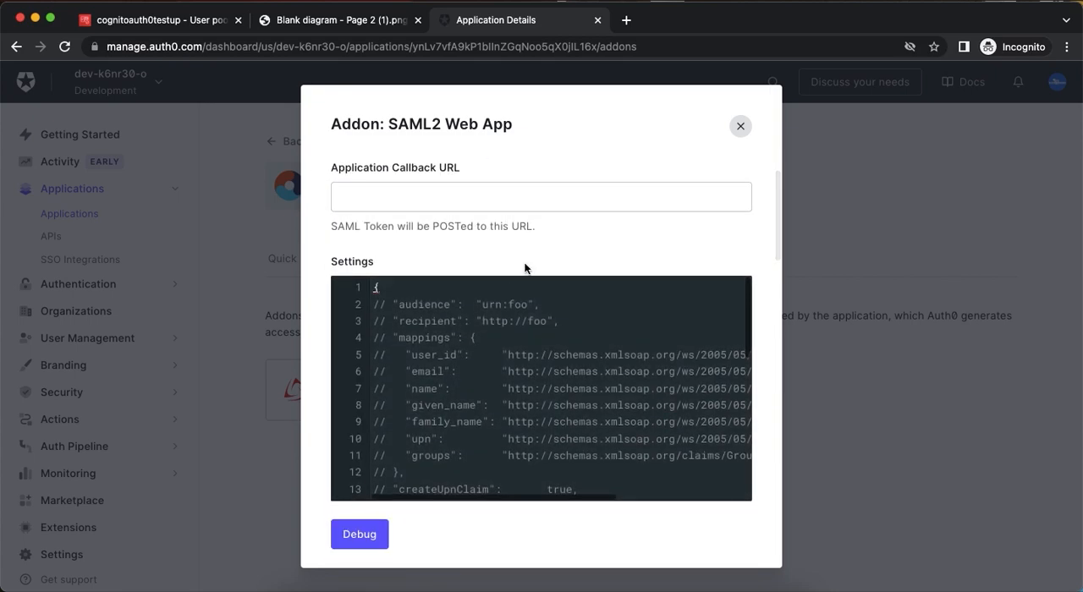
left_click(379, 193)
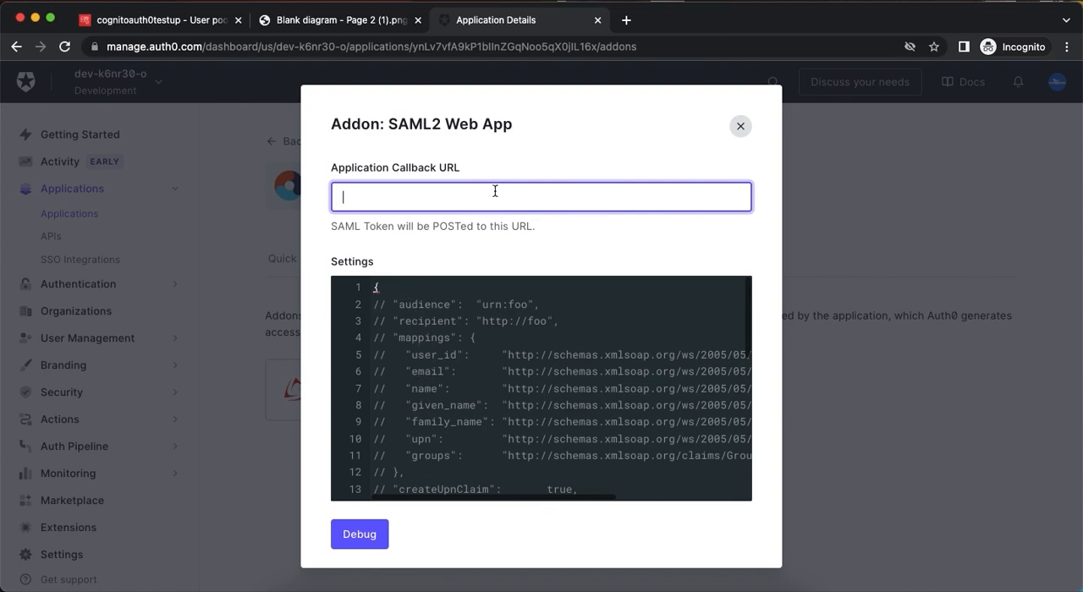
Search the web in a new tab for "cognito add external identity provider" and open the AWS guide on identity pools external identity providers.
left_click(626, 21)
type("cognito")
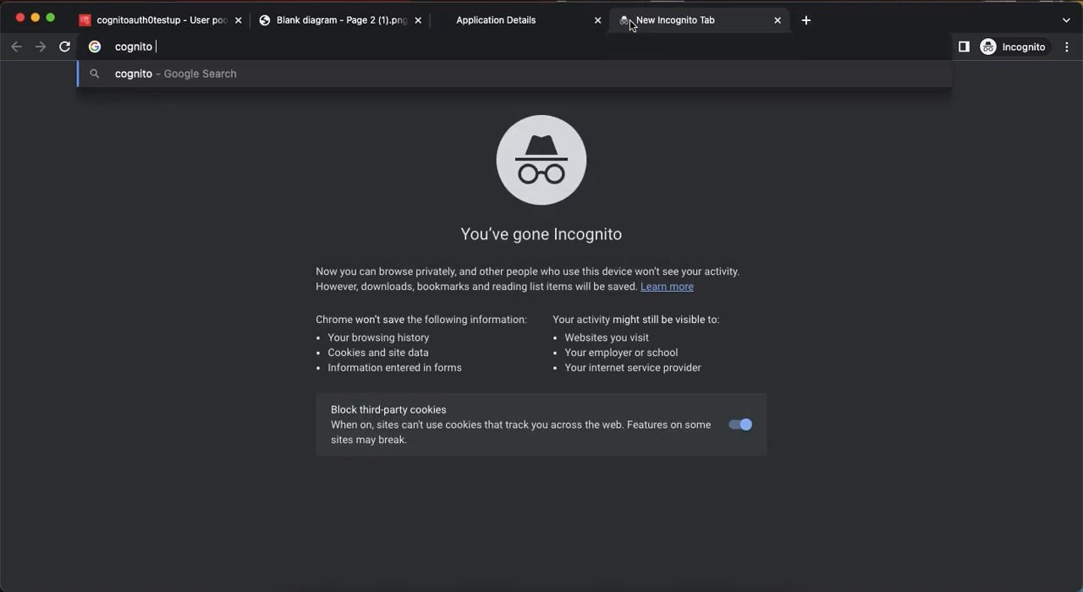
type(" add extern")
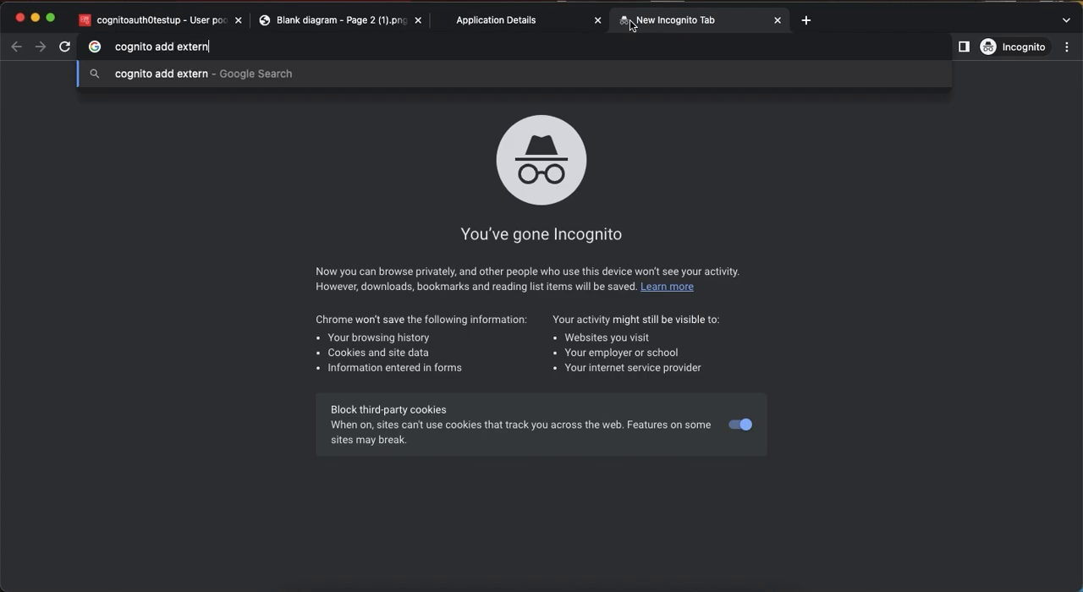
type("al identity providee")
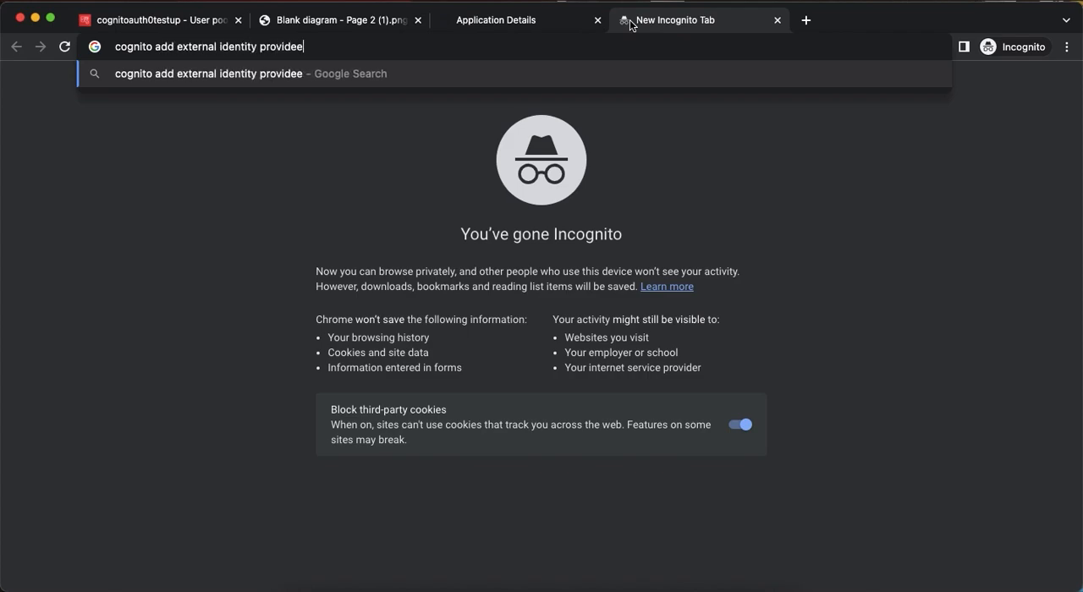
key("Return")
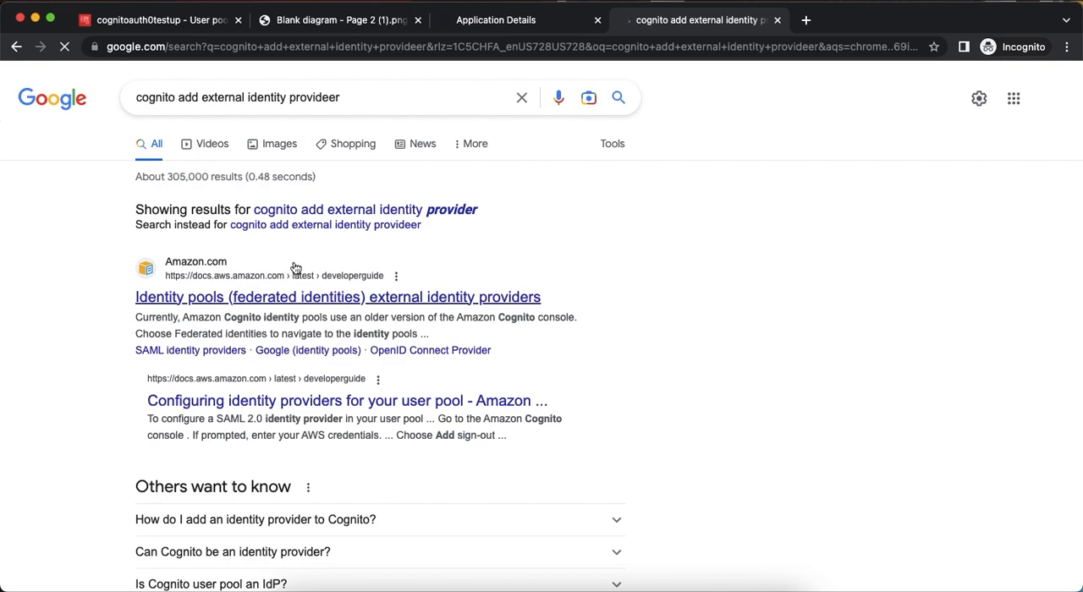
scroll(288, 254, "down", 3)
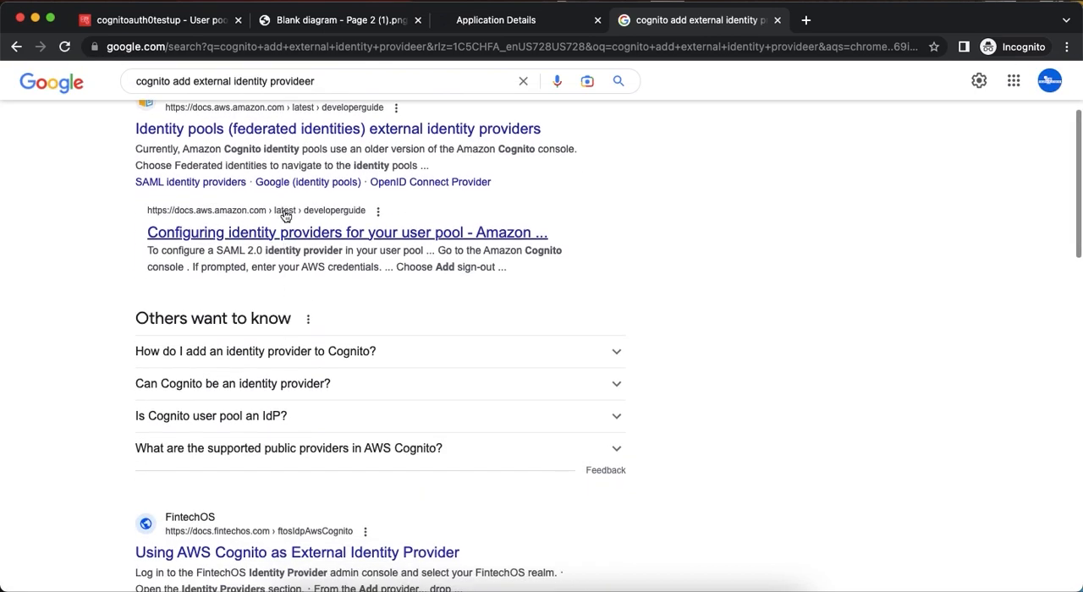
scroll(285, 216, "up", 3)
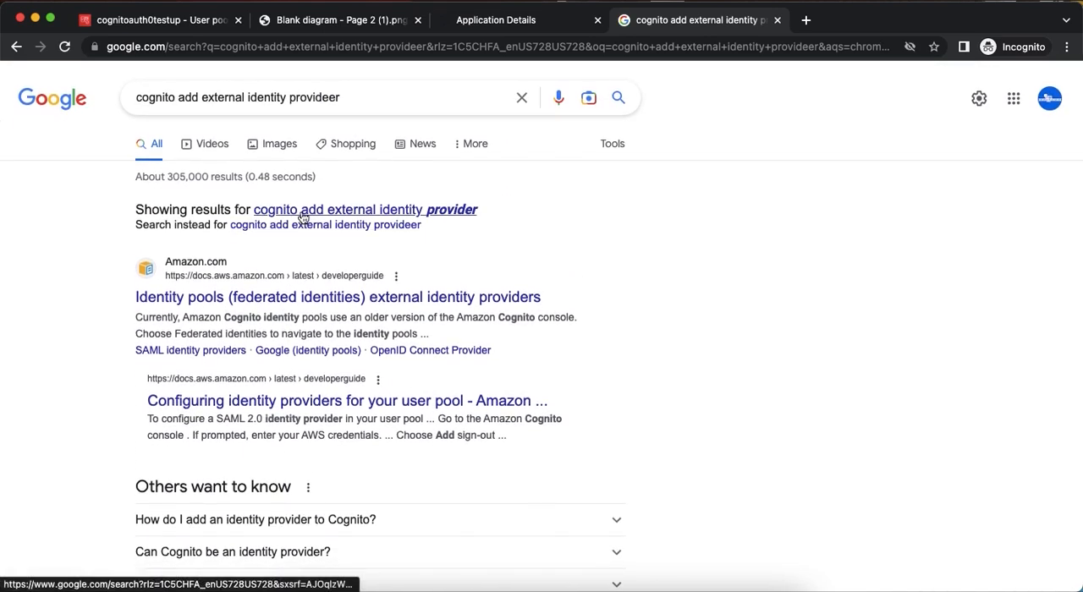
left_click(303, 215)
left_click(291, 242)
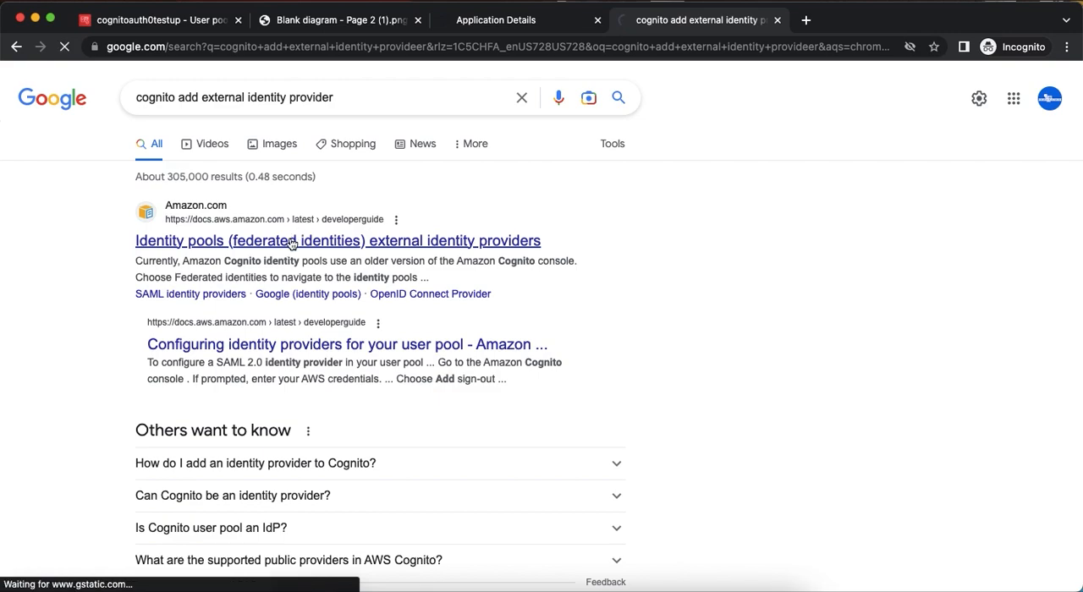
Find the Adding SAML providers page under third-party sign-in for Amazon Cognito user pools in the developer guide.
scroll(132, 342, "up", 5)
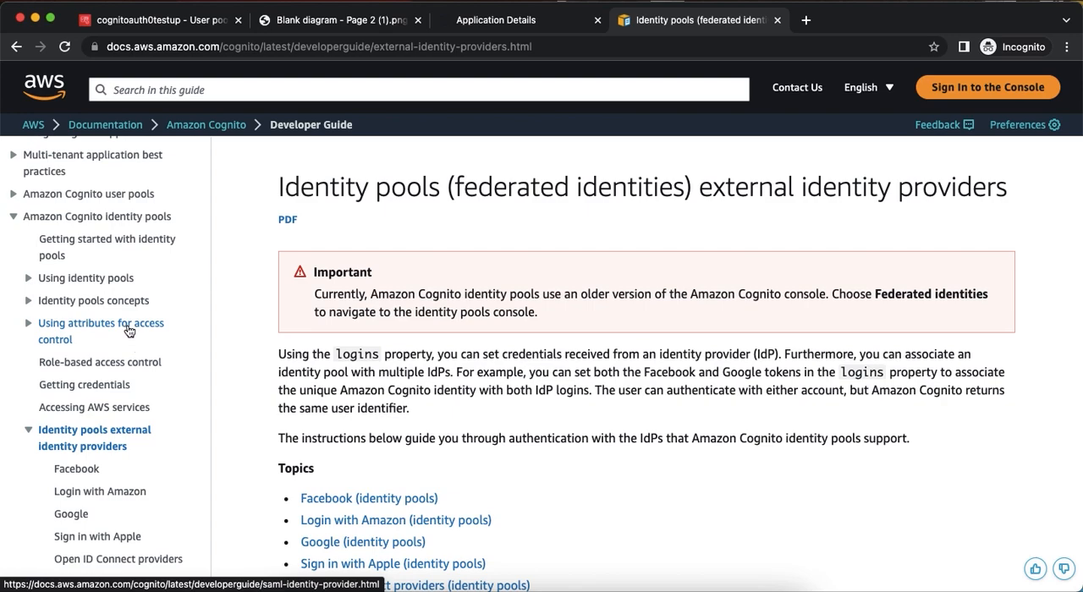
scroll(101, 314, "up", 2)
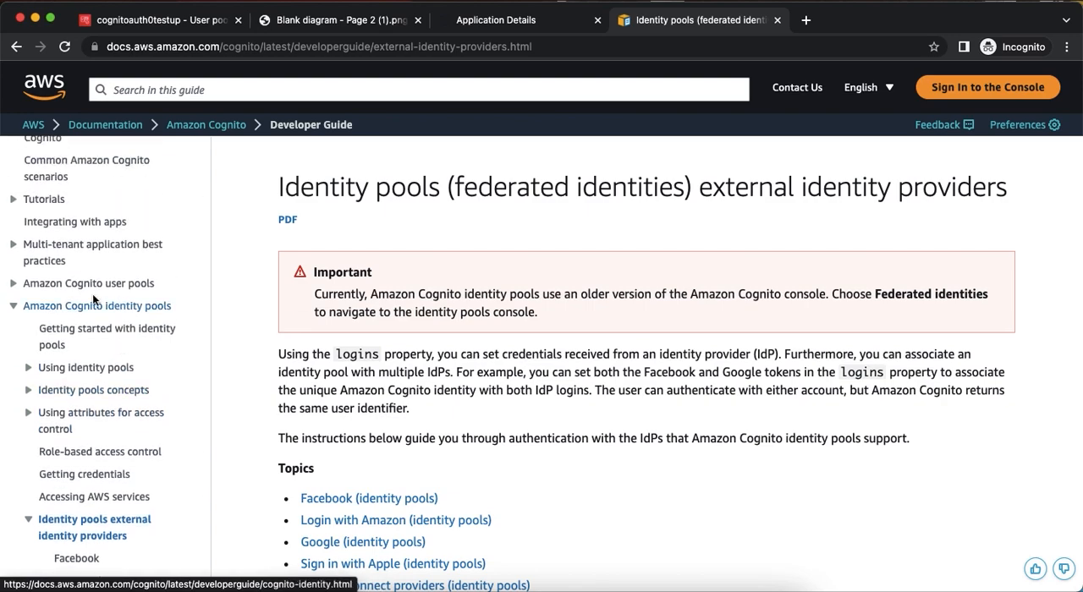
left_click(12, 285)
scroll(124, 318, "down", 2)
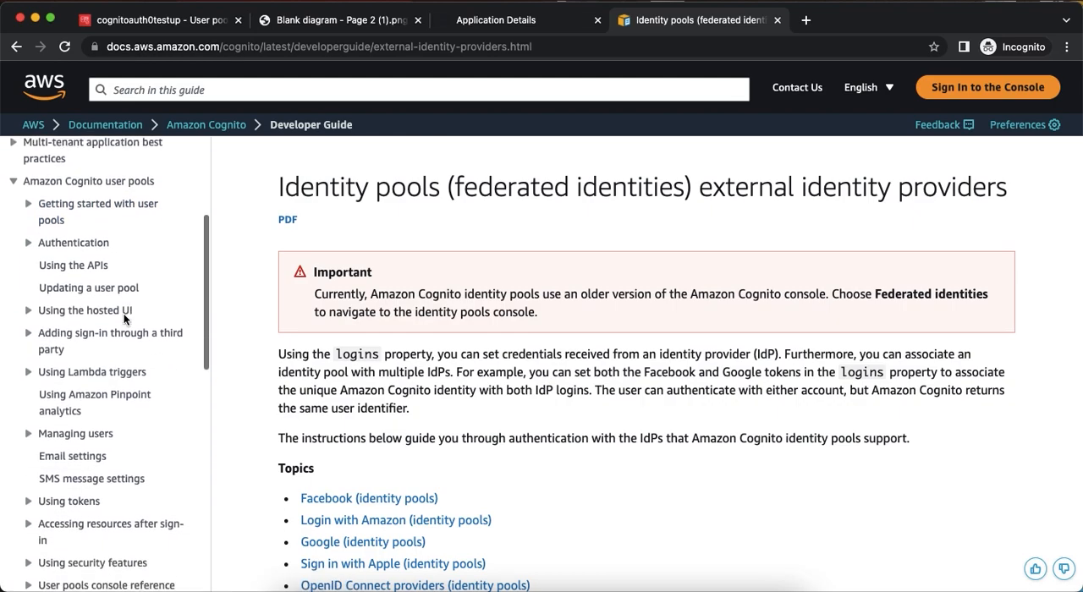
left_click(47, 331)
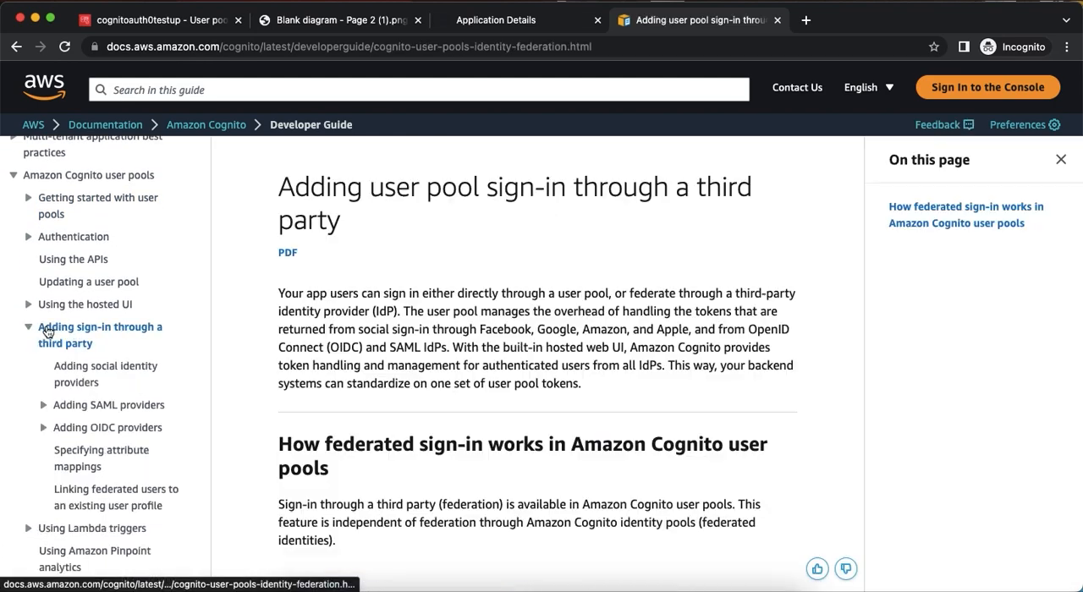
scroll(68, 347, "down", 1)
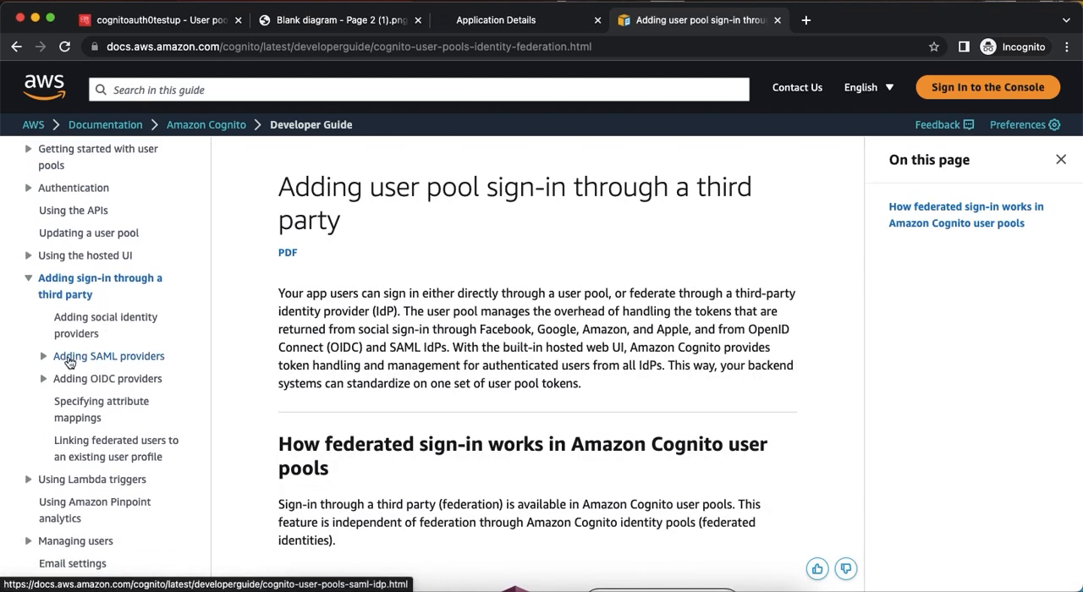
left_click(70, 359)
Copy the saml2/idpresponse endpoint format for an Amazon Cognito domain from the guide into the Auth0 SAML2 addon's Application Callback URL.
scroll(381, 351, "down", 10)
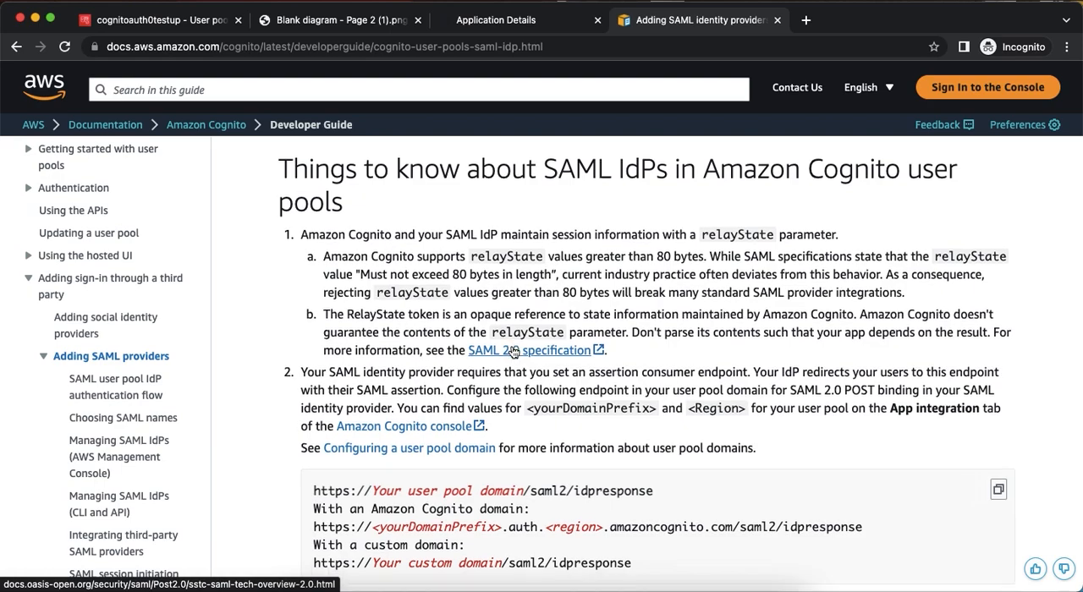
scroll(512, 351, "down", 2)
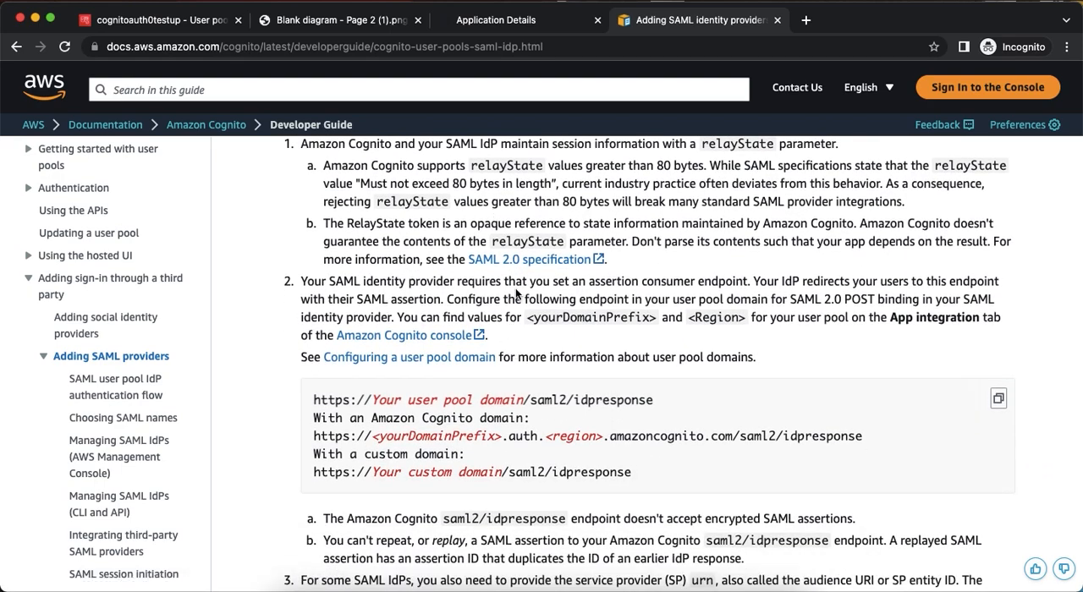
scroll(516, 288, "down", 3)
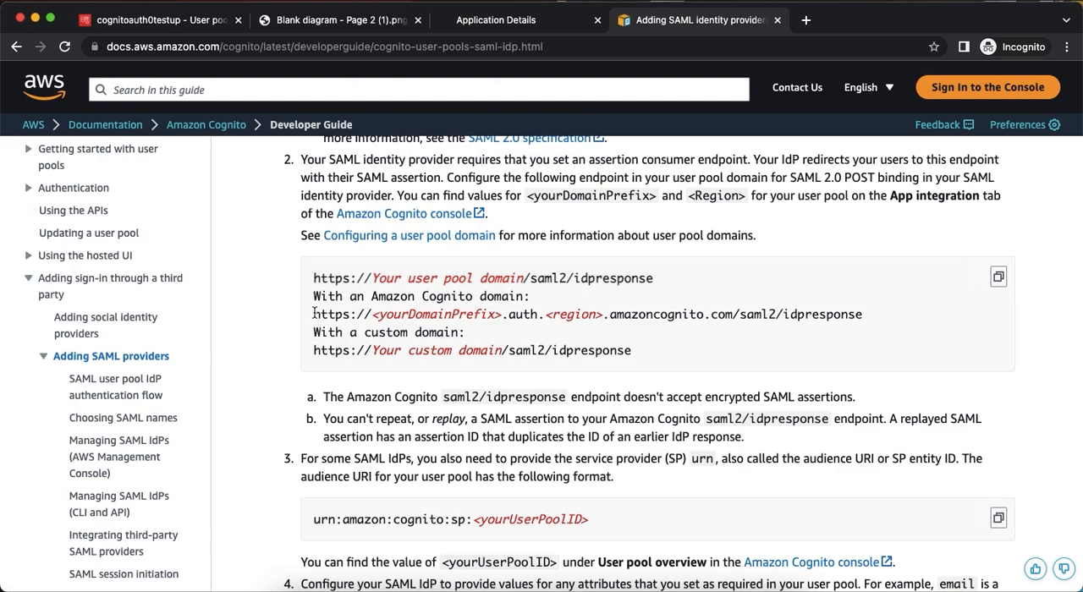
left_click_drag(313, 314, 366, 314)
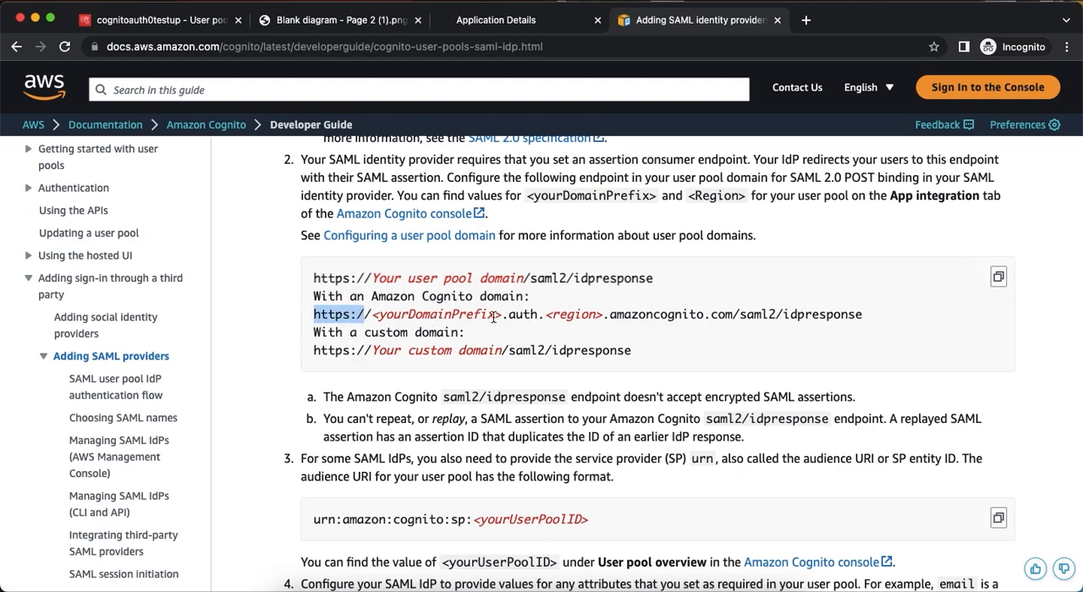
left_click_drag(868, 319, 863, 315)
key("super+c")
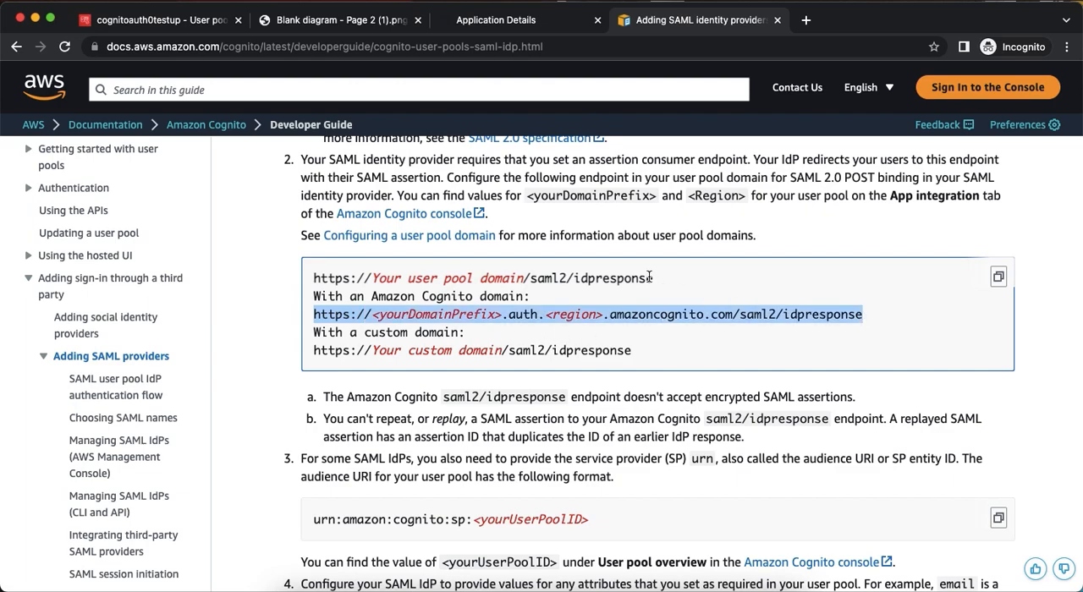
left_click(473, 24)
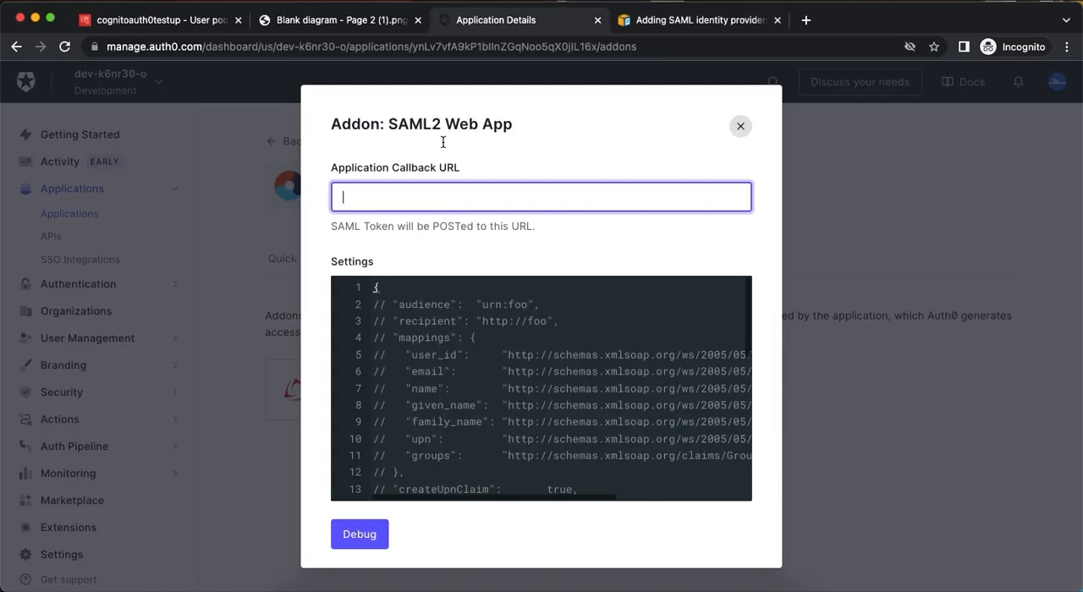
key("super+v")
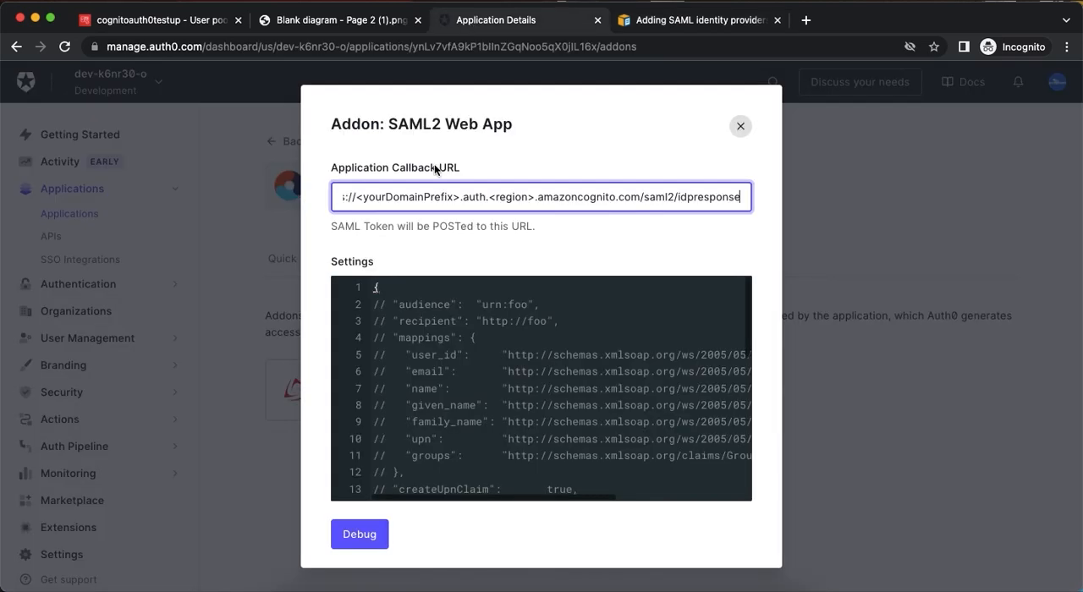
left_click(141, 23)
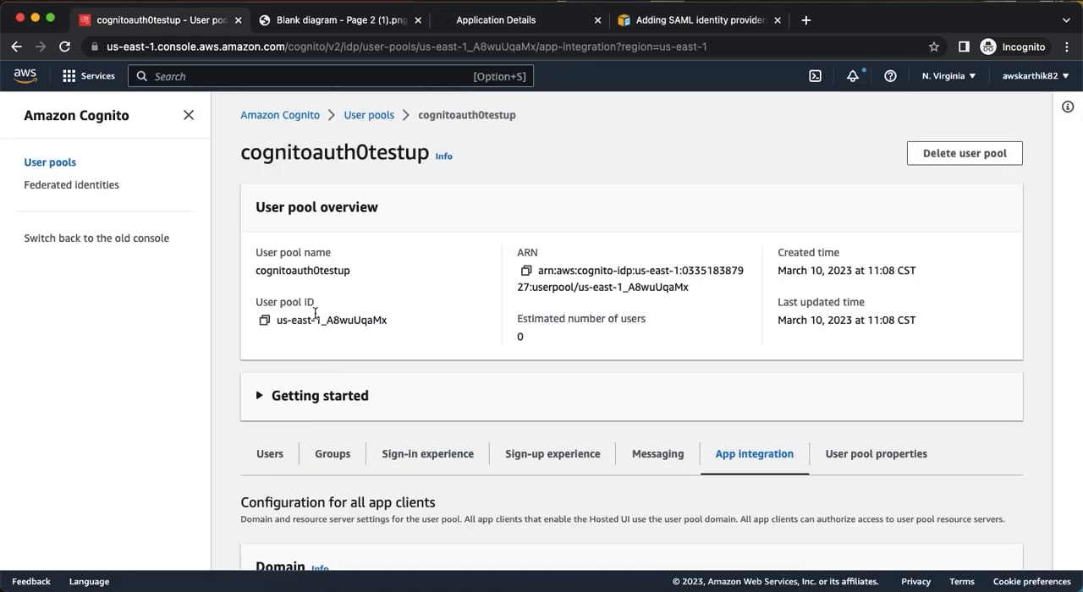
scroll(366, 330, "down", 3)
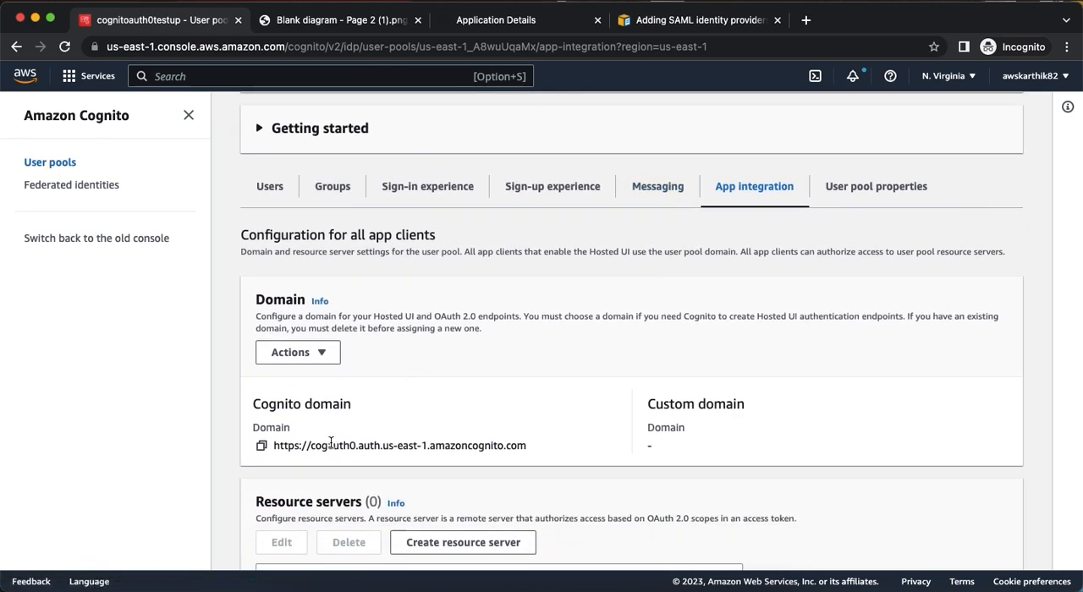
double_click(331, 445)
left_click(549, 452)
left_click_drag(537, 441, 280, 449)
left_click(261, 446)
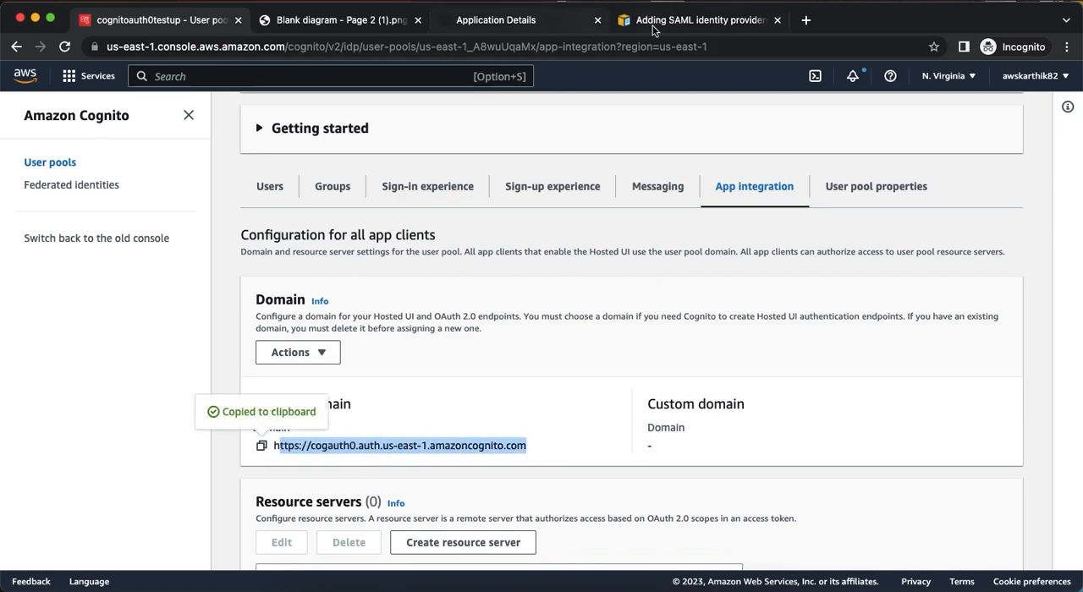
left_click(535, 26)
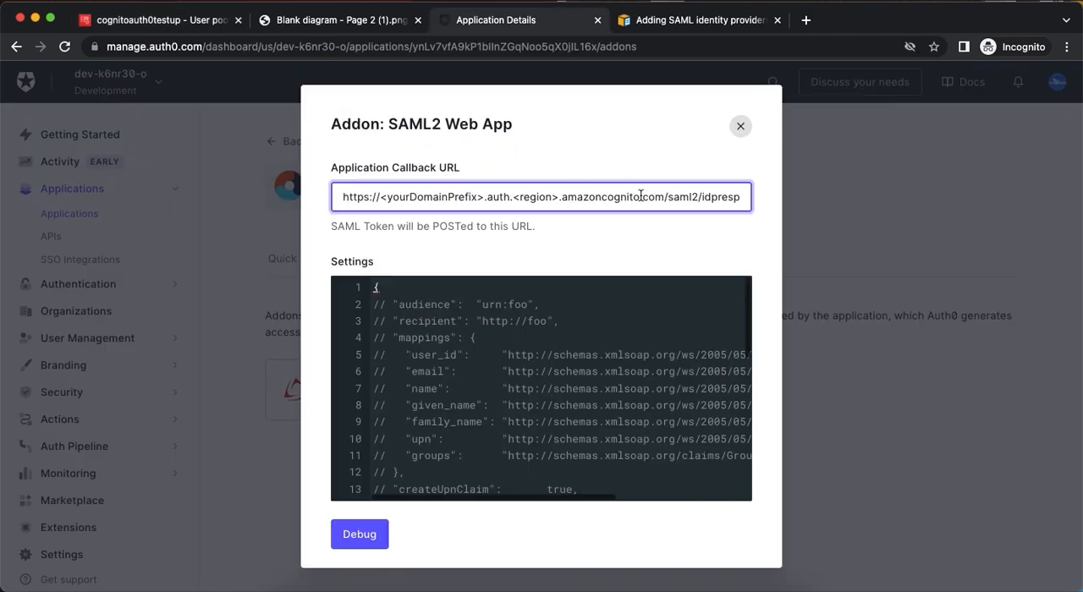
left_click_drag(664, 196, 343, 197)
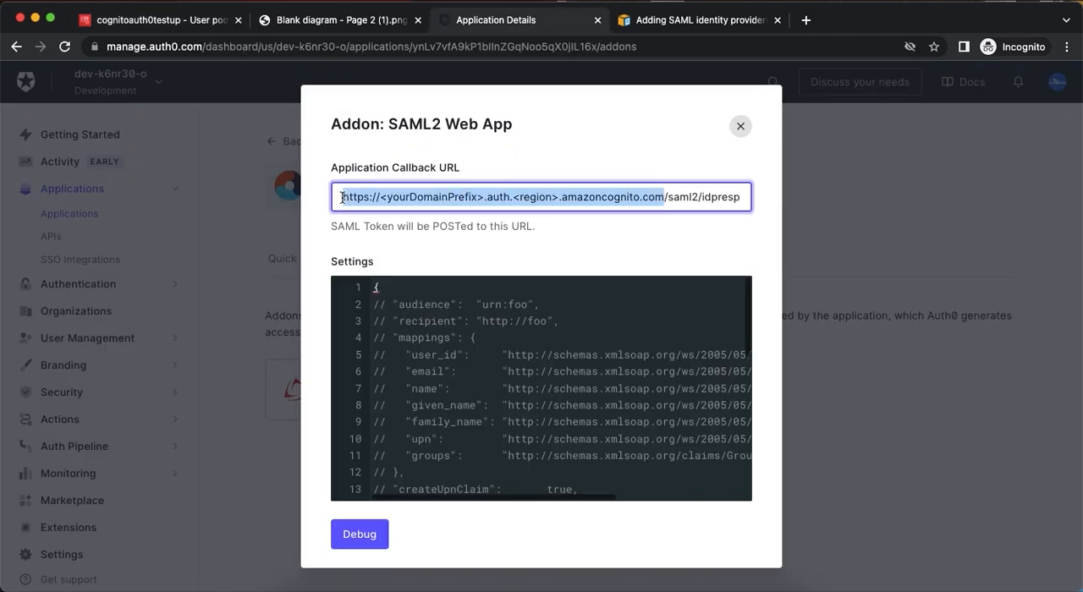
key("super+v")
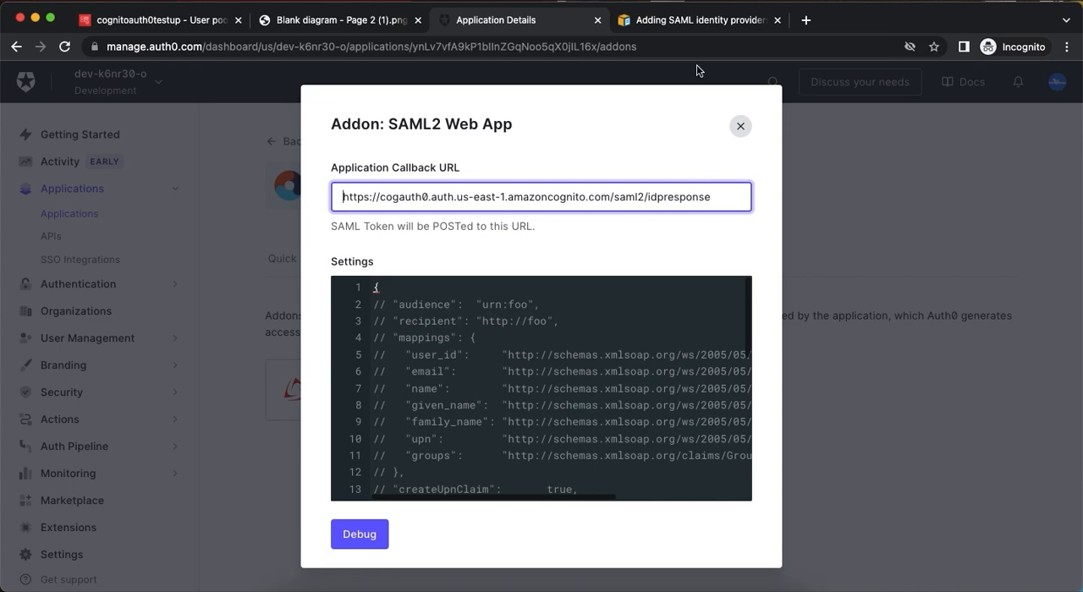
Uncomment the audience setting and set it to the guide's audience URI format, urn:amazon:cognito:sp:<yourUserPoolID>.
left_click(684, 23)
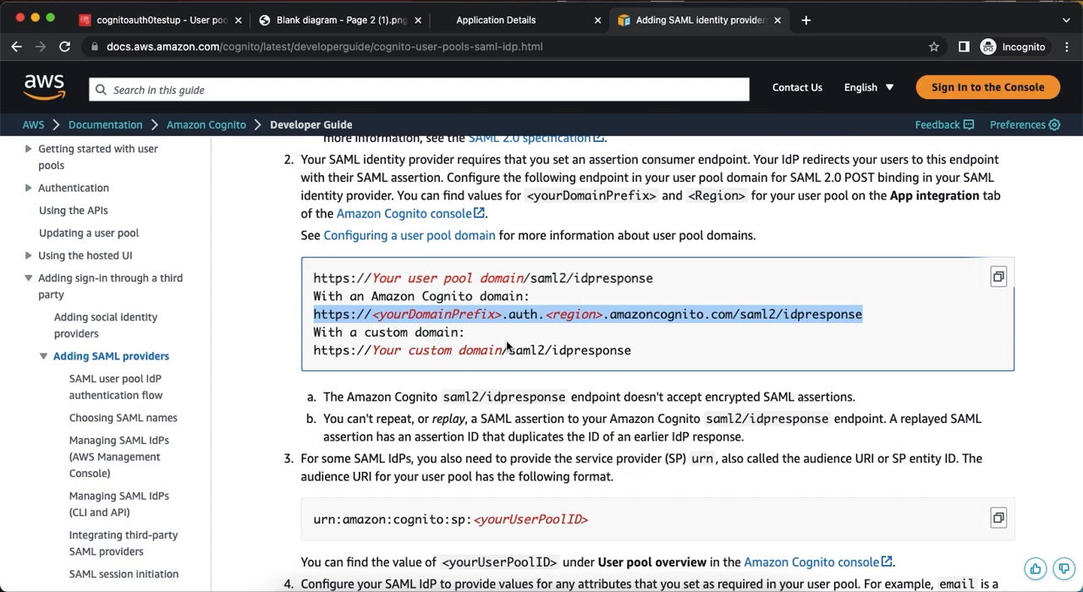
scroll(506, 340, "down", 5)
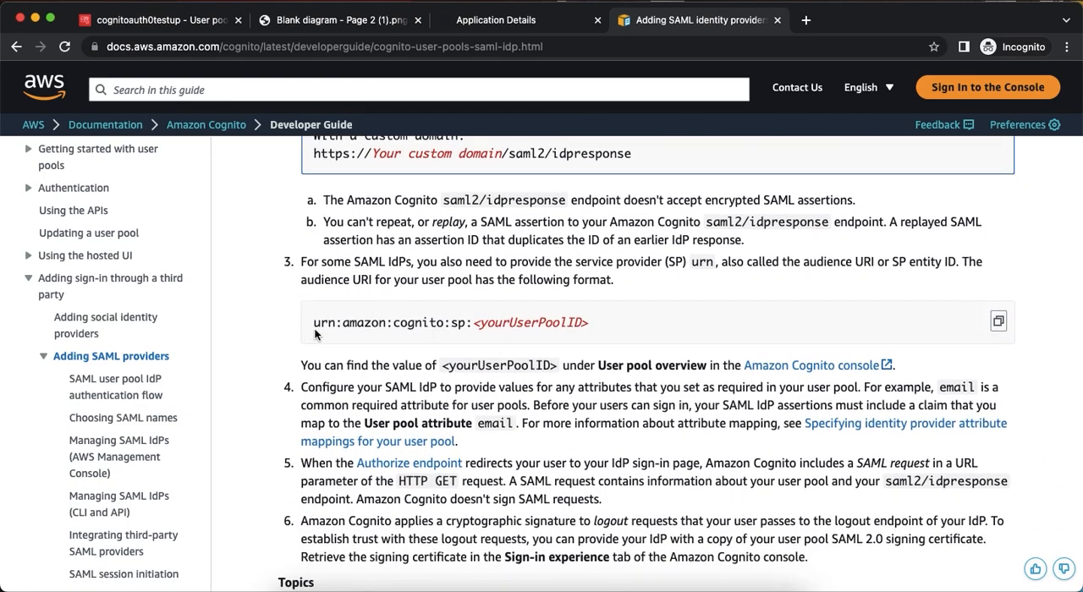
left_click_drag(312, 323, 604, 322)
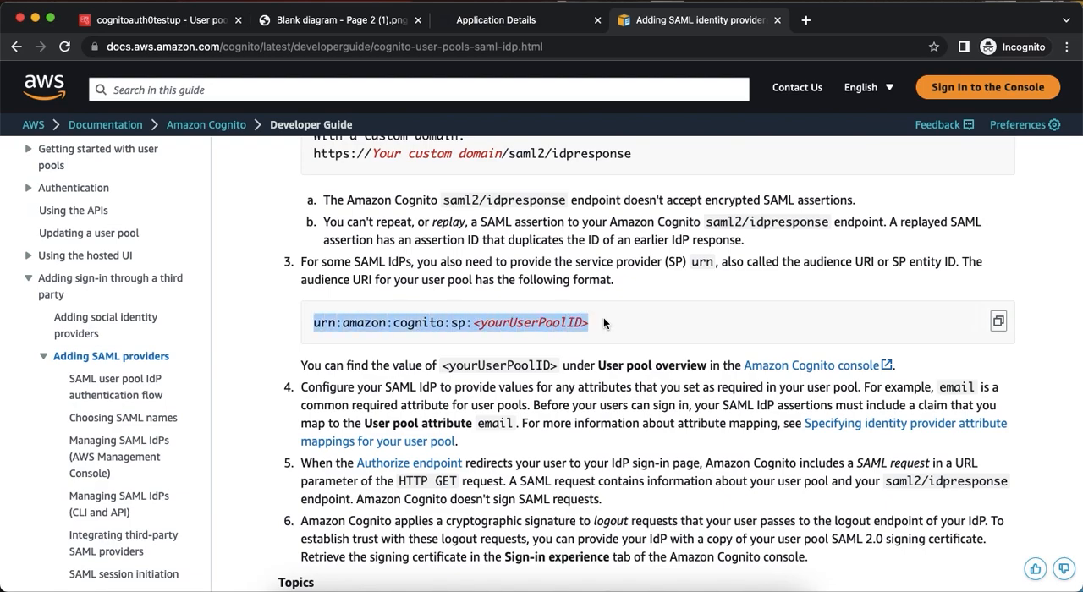
left_click(459, 24)
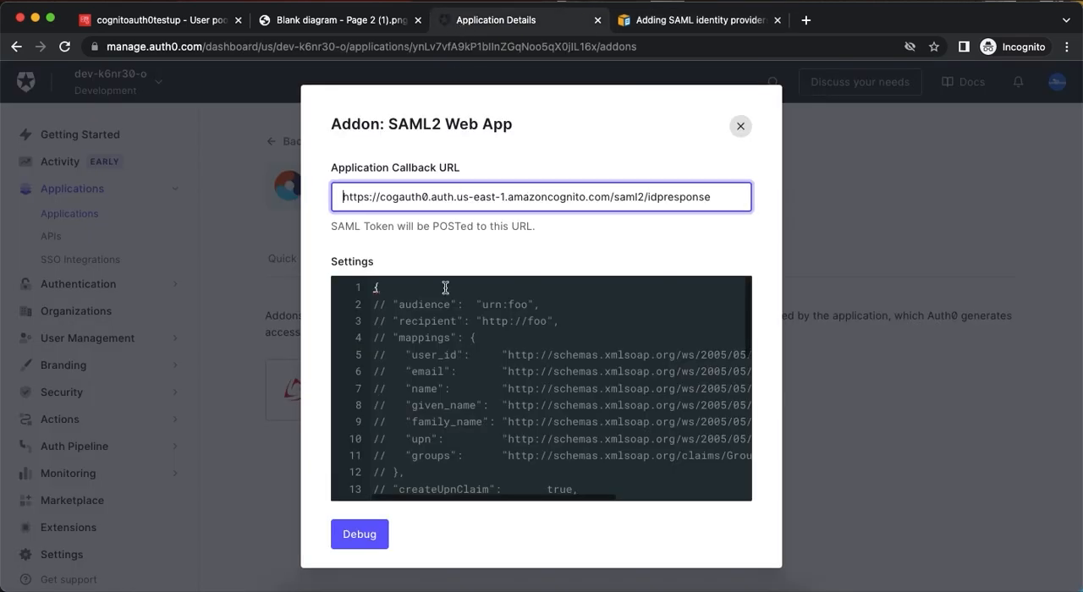
left_click(385, 309)
key("BackSpace")
key("BackSpace")
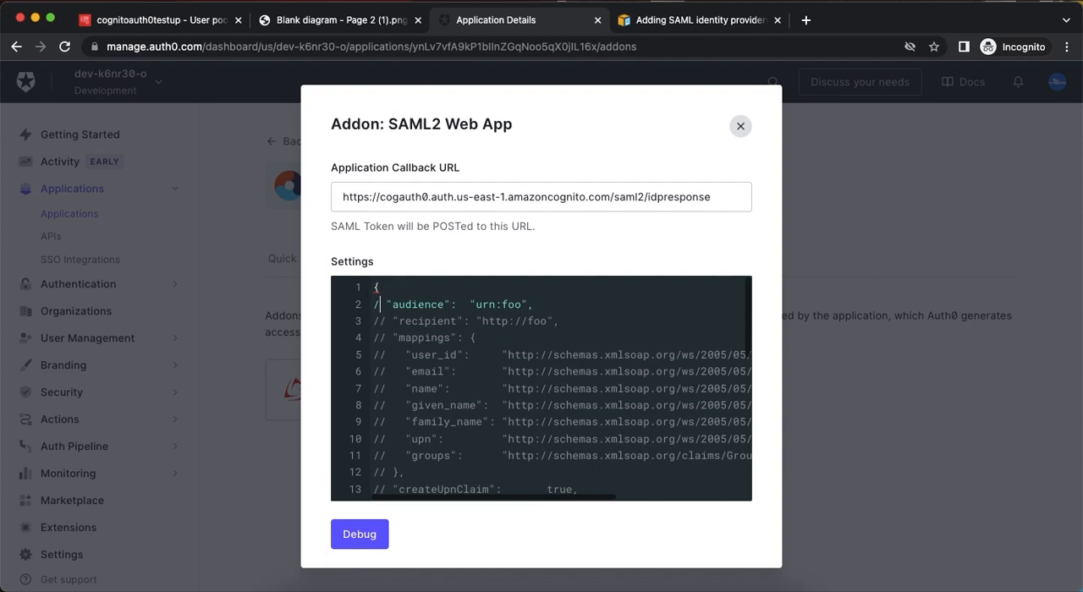
scroll(452, 348, "down", 3)
scroll(453, 348, "up", 3)
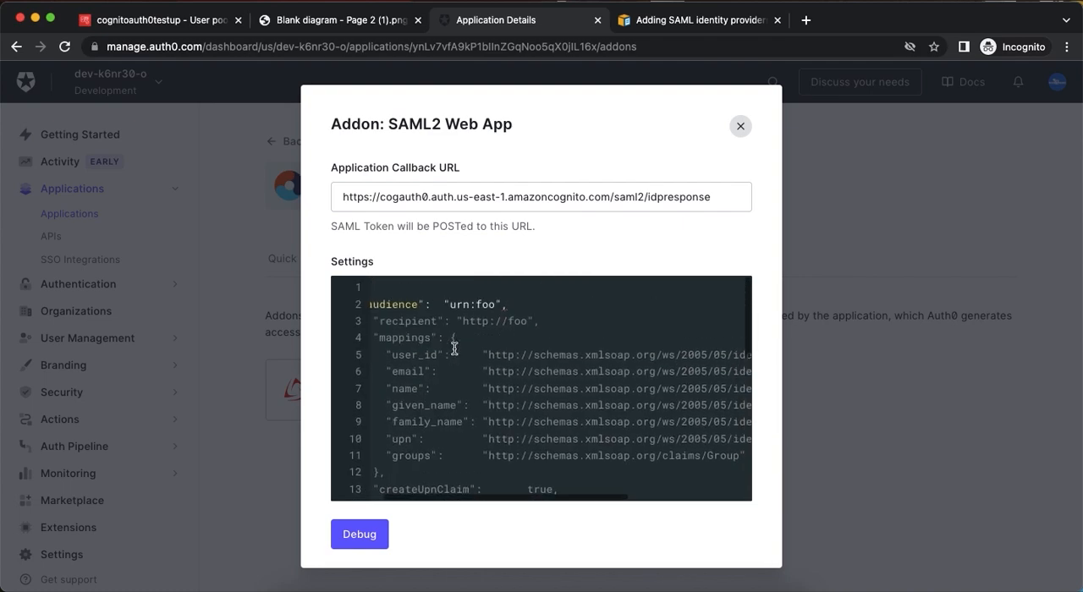
left_click_drag(469, 310, 506, 305)
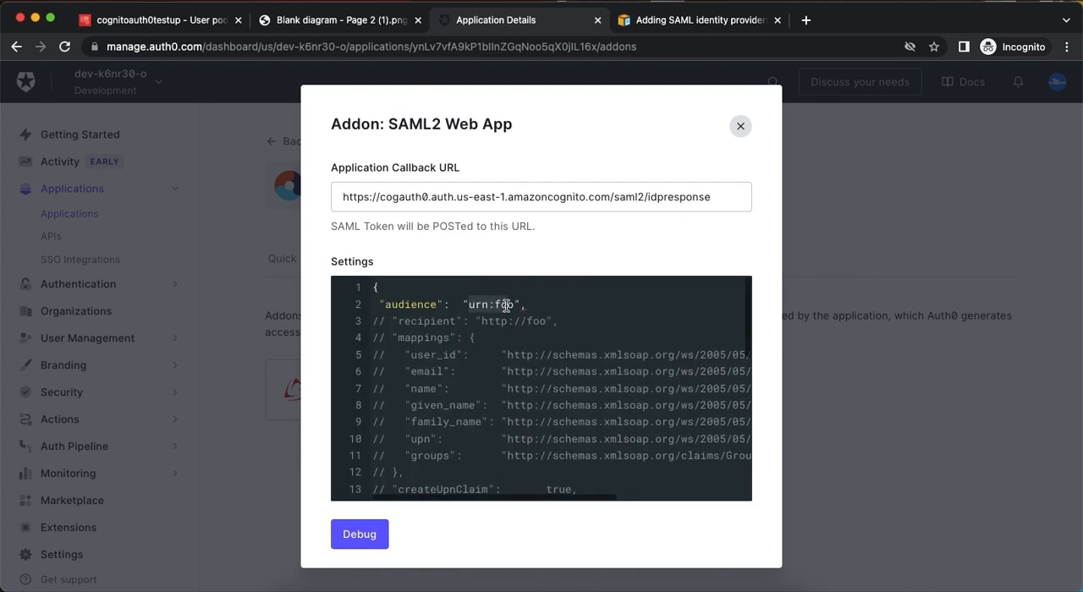
key("super+v")
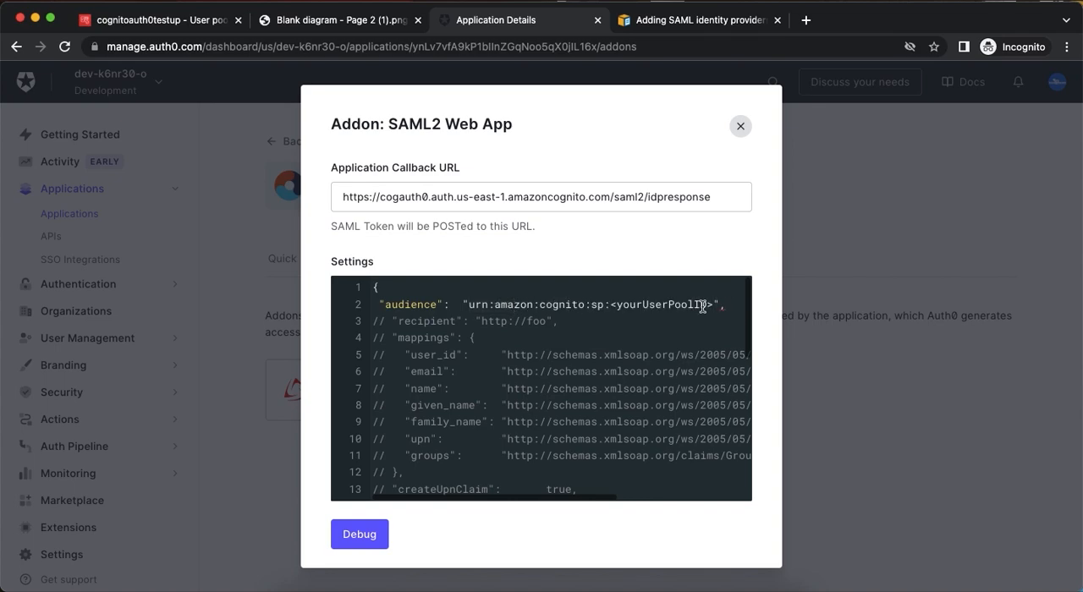
Replace the <yourUserPoolID> placeholder in the audience with the ID copied from the cognitoauth0testup overview, us-east-1_A8wuUqaMx.
left_click(193, 25)
scroll(259, 165, "up", 5)
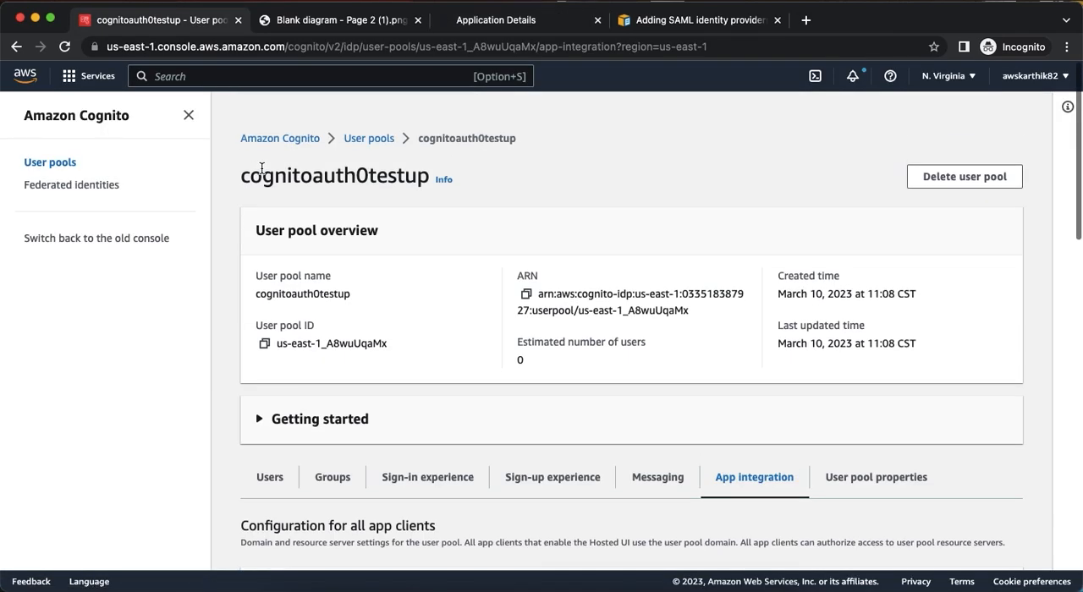
left_click(264, 323)
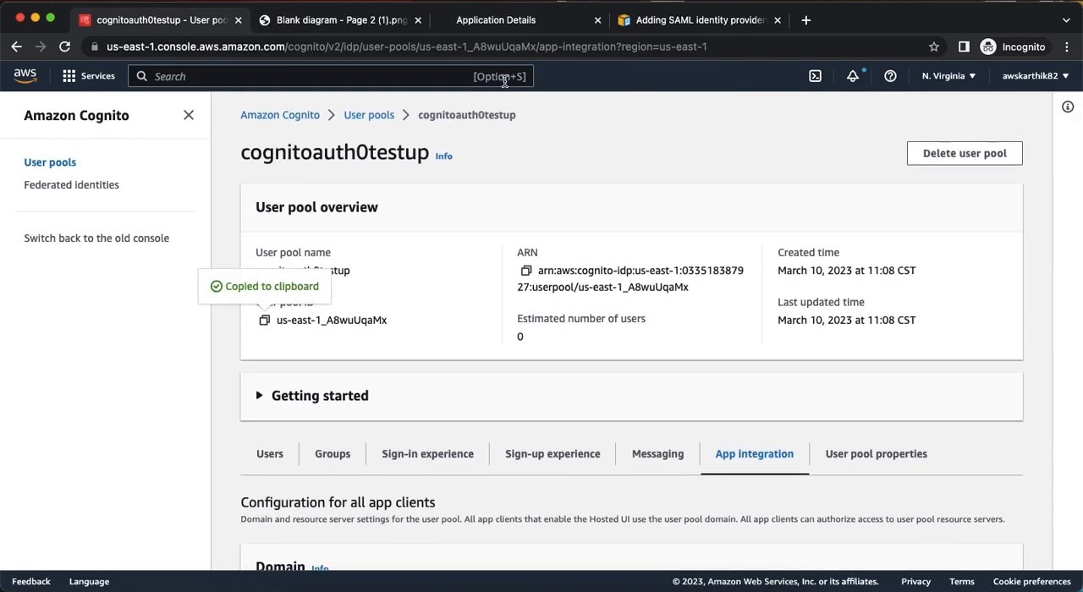
left_click(472, 26)
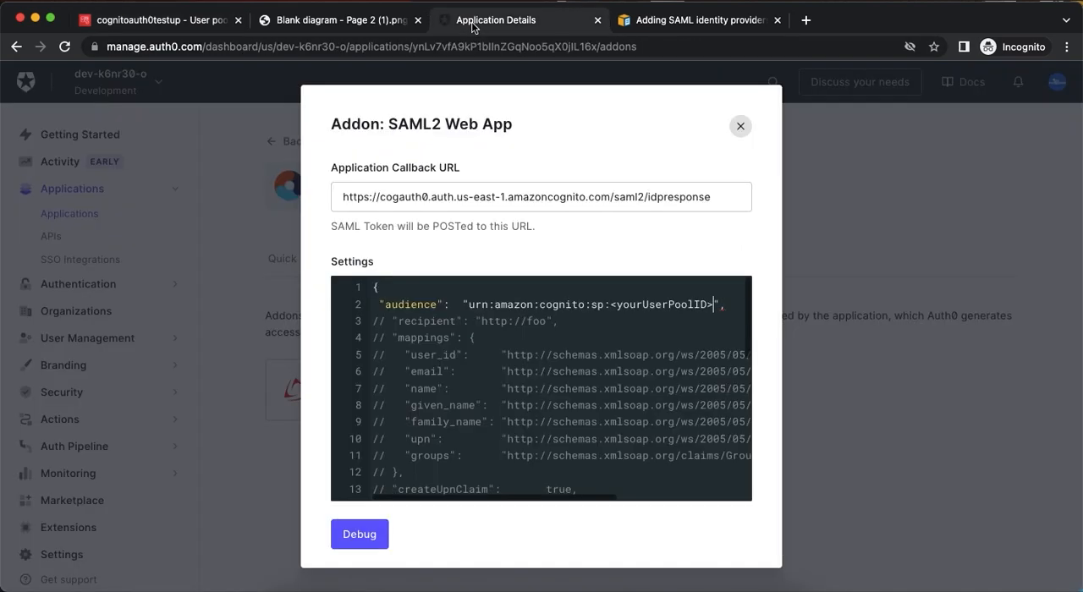
left_click_drag(612, 304, 712, 305)
key("super+v")
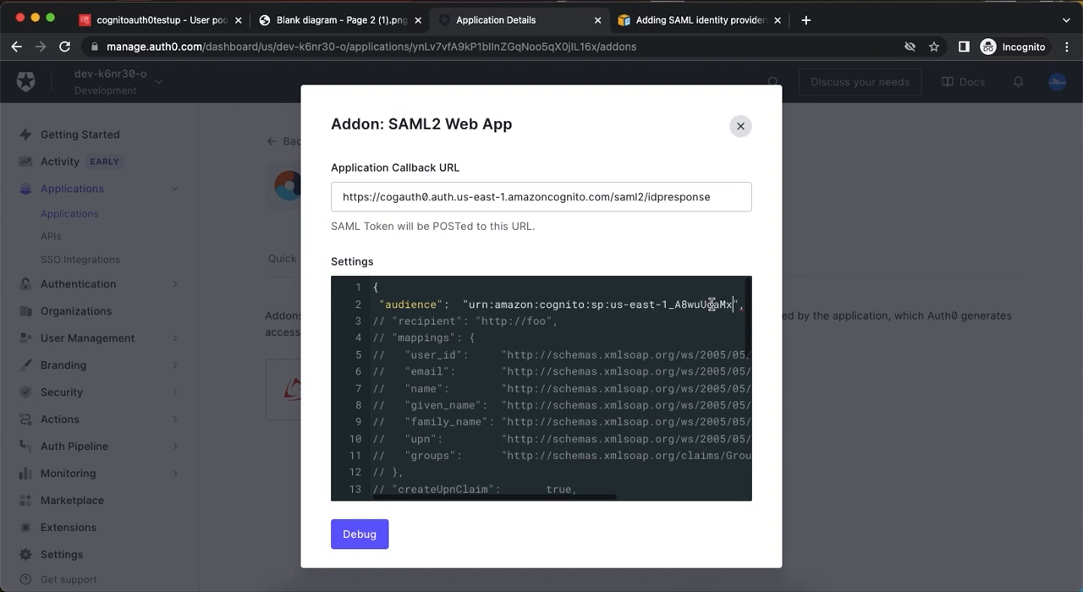
Uncomment the mappings block with its closing brace and the email line, and map email to "email".
left_click(386, 337)
key("BackSpace")
key("BackSpace")
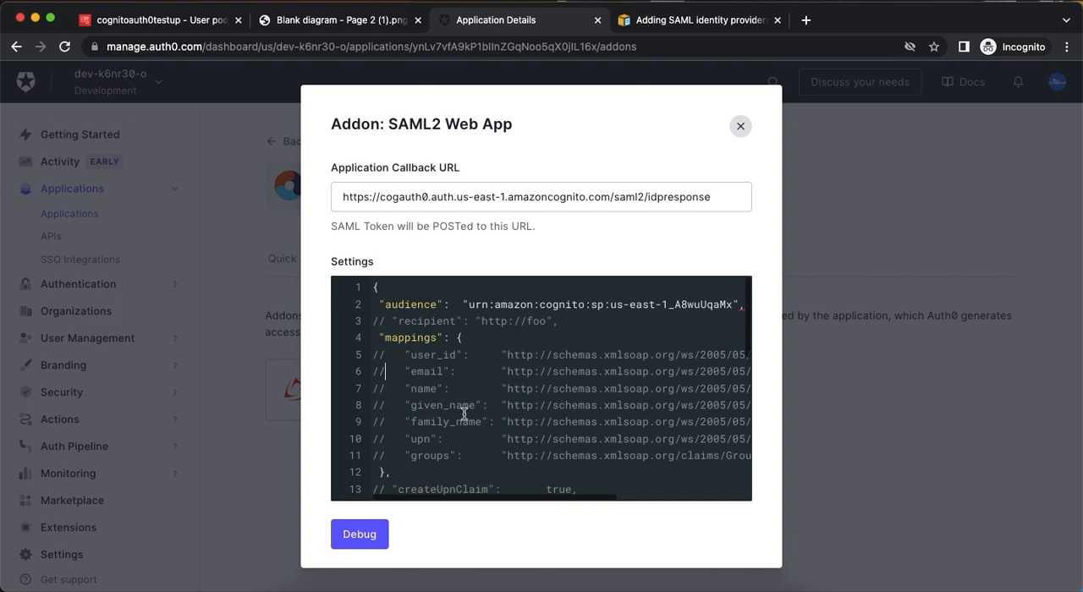
key("BackSpace")
key("BackSpace")
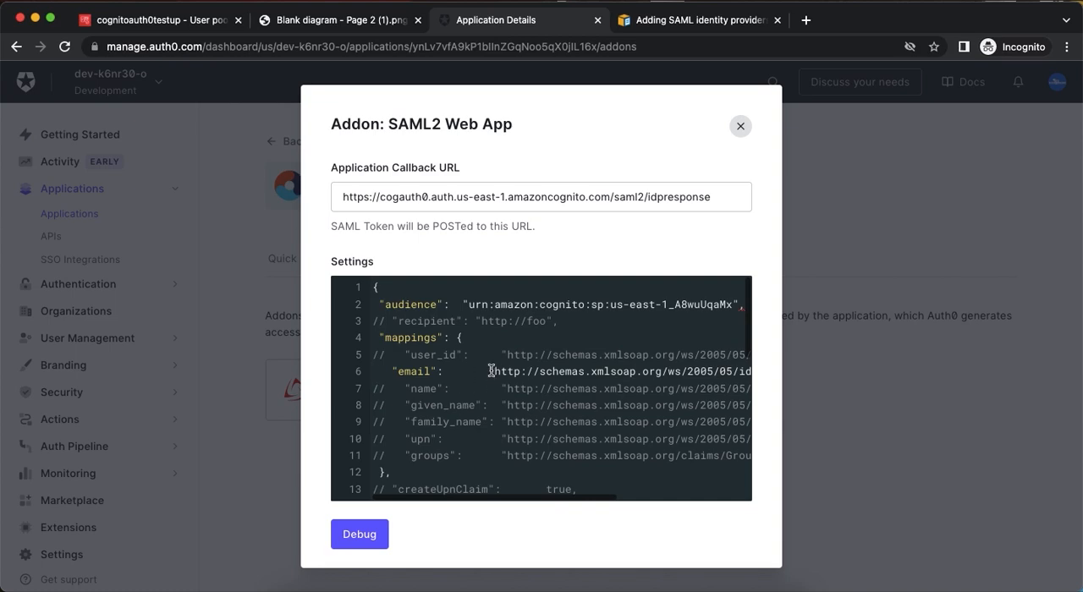
scroll(546, 383, "right", 5)
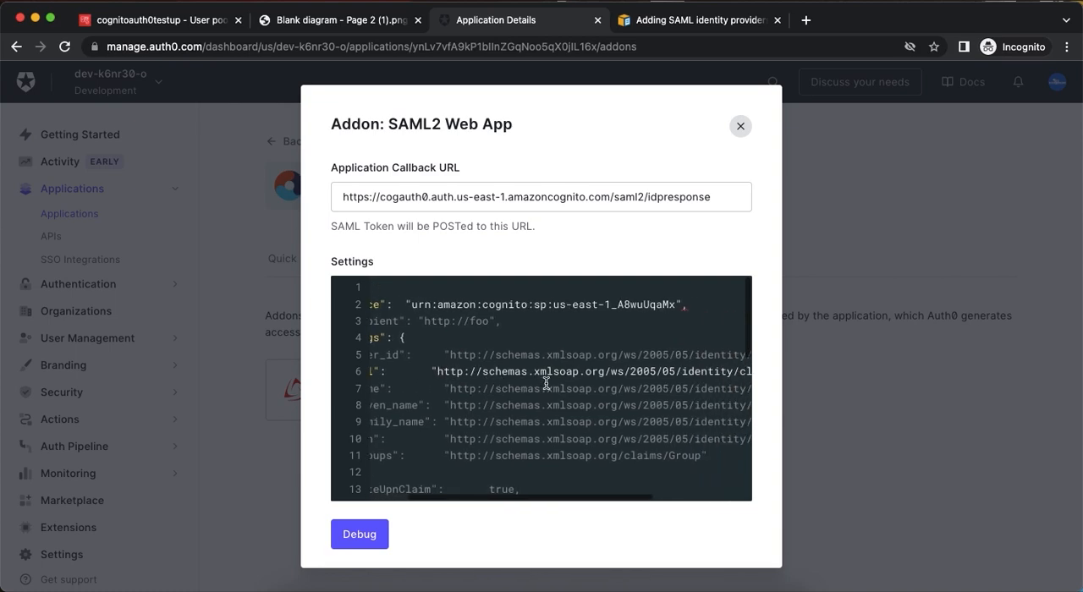
scroll(547, 385, "right", 2)
left_click(712, 373, "shift")
type("email\",")
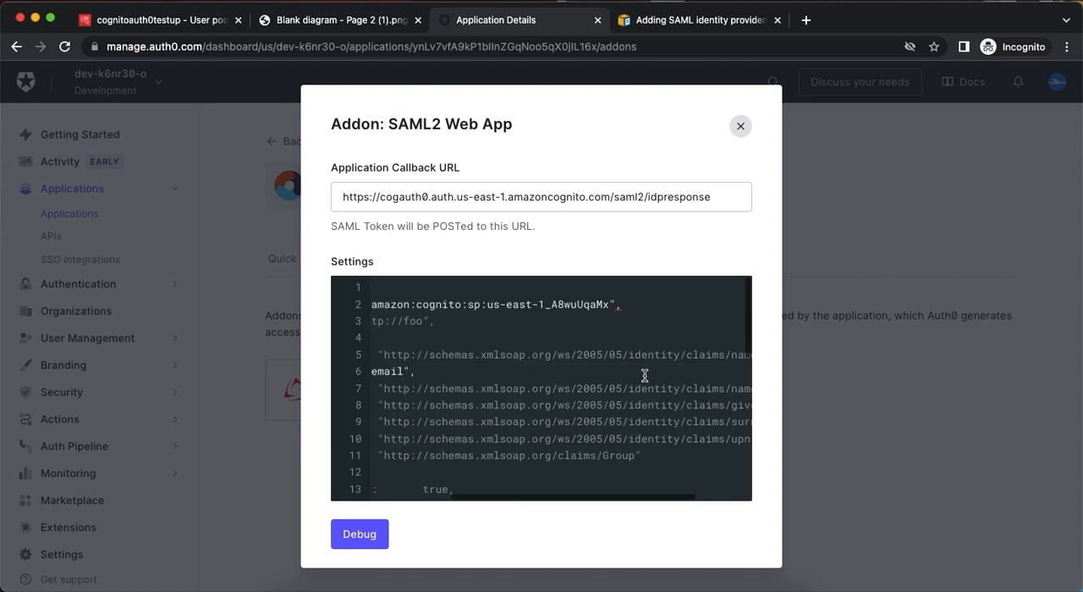
Uncomment the name mapping in the SAML2 settings and set its value to "name".
left_click(387, 389)
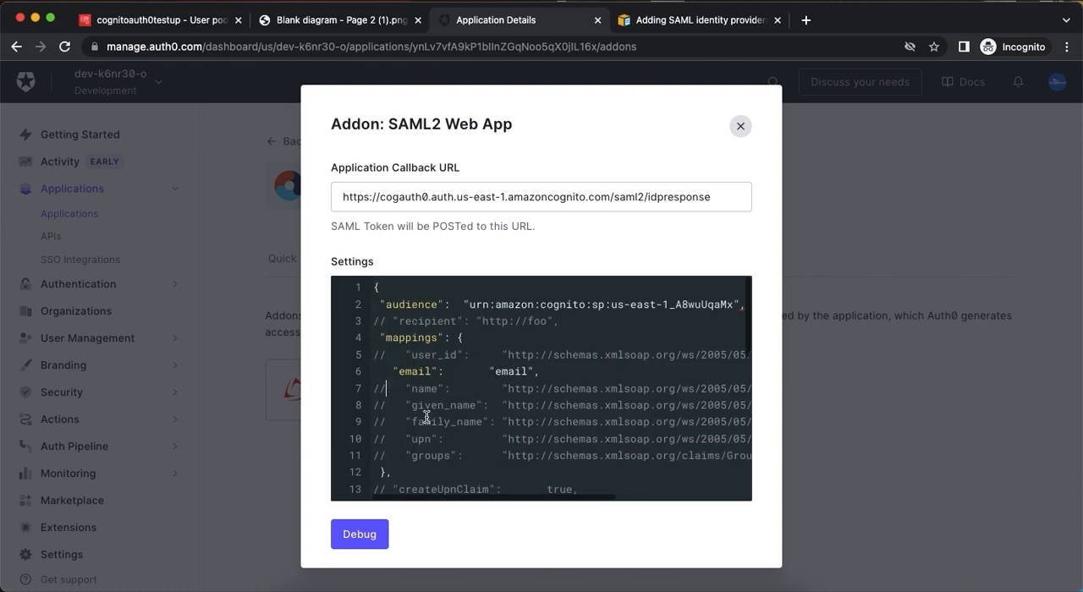
key("BackSpace")
key("BackSpace")
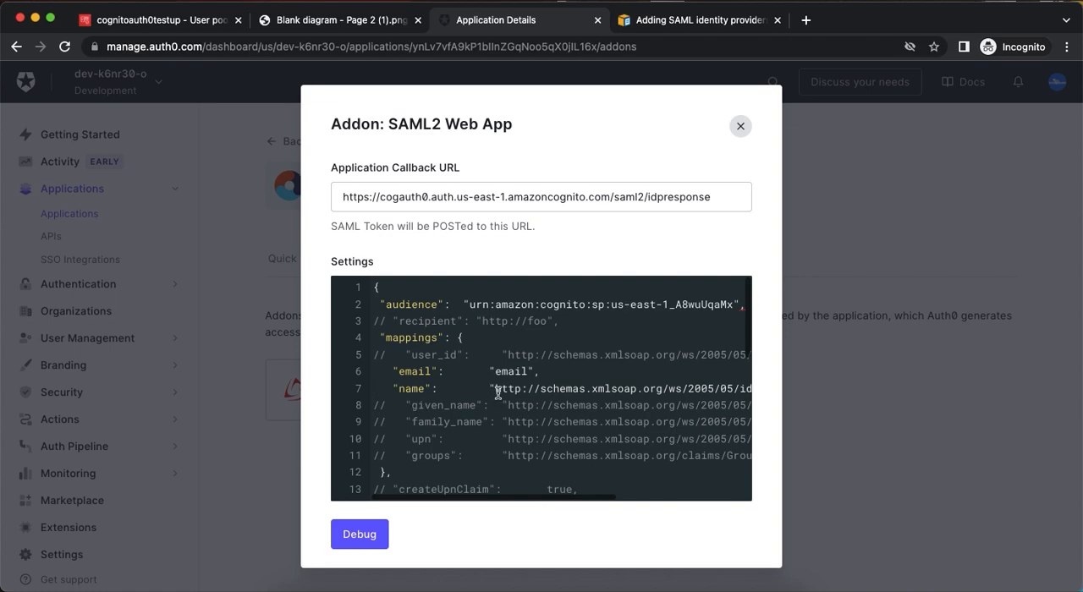
scroll(627, 419, "right", 5)
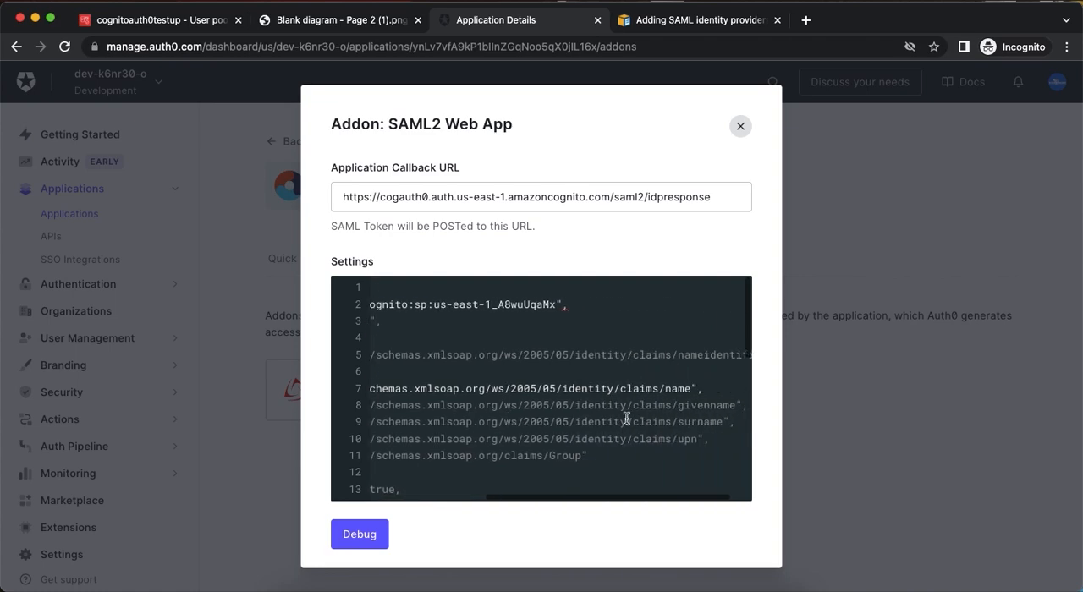
left_click(692, 389, "shift")
type("name")
scroll(525, 403, "left", 1)
scroll(525, 403, "left", 3)
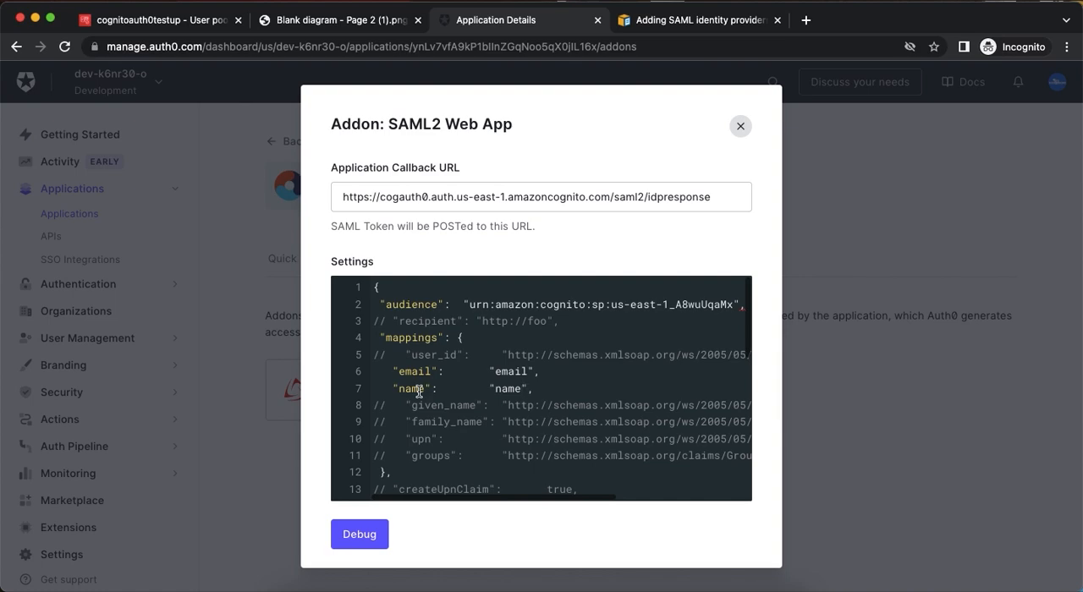
double_click(503, 372)
Uncomment the given_name mapping and replace its schema URL with "given_name".
left_click(384, 410)
key("BackSpace")
key("BackSpace")
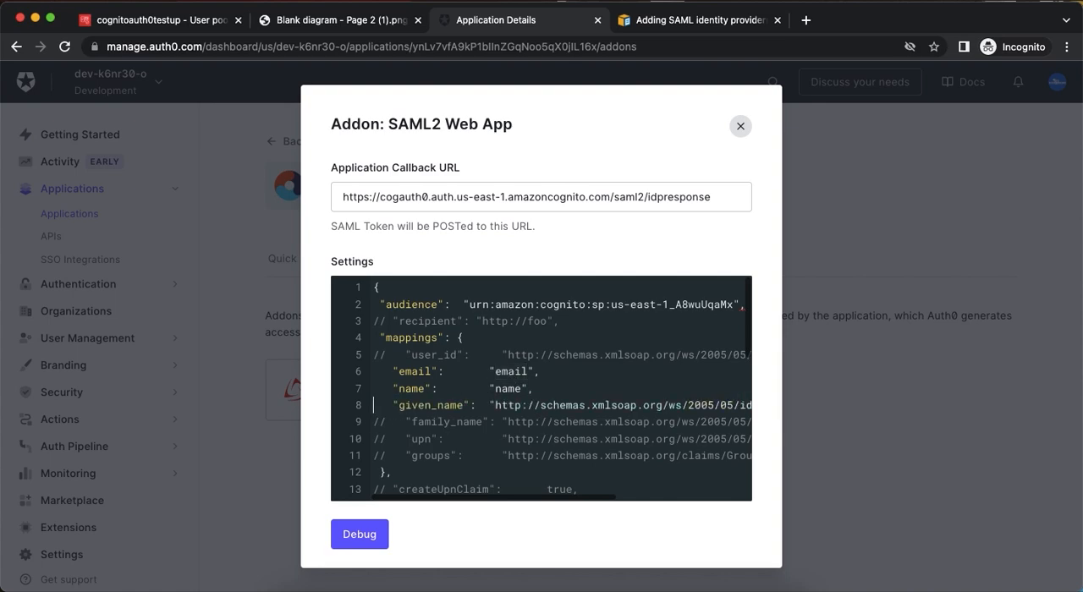
double_click(439, 407)
left_click(496, 407)
scroll(563, 407, "right", 5)
left_click(693, 405, "shift")
key("ctrl+v")
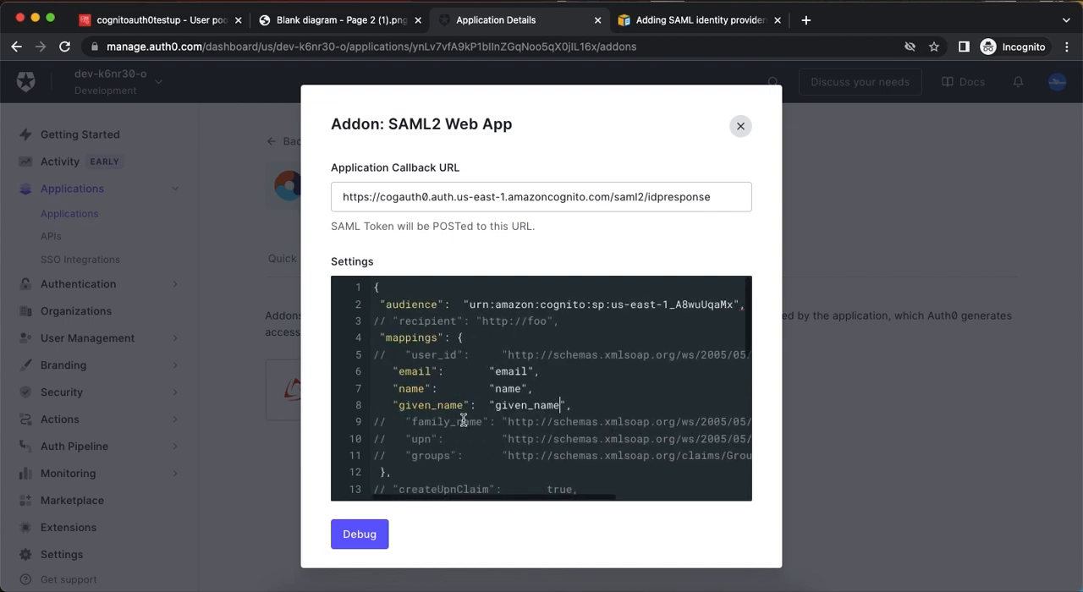
Uncomment the family_name mapping and replace its schema URL with "family_name".
left_click(383, 422)
key("BackSpace")
key("Delete")
double_click(438, 423)
left_click(498, 421)
scroll(558, 421, "right", 3)
scroll(559, 421, "right", 2)
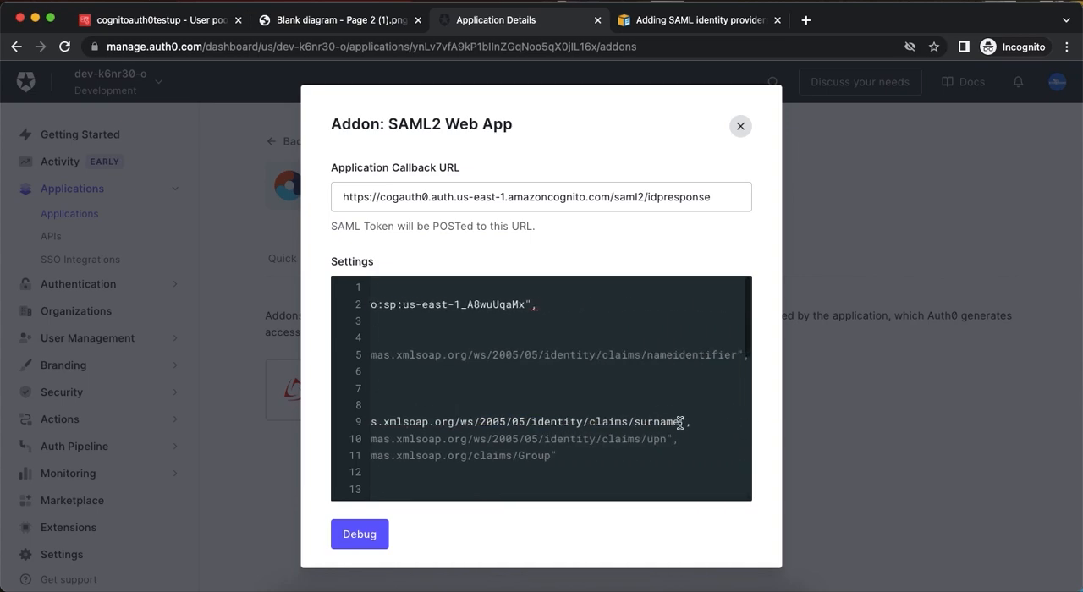
left_click(679, 422, "shift")
key("BackSpace")
key("ctrl+v")
Review the remaining SAML2 settings, open the addon's debug login page, and return to the addon dialog.
scroll(567, 421, "down", 3)
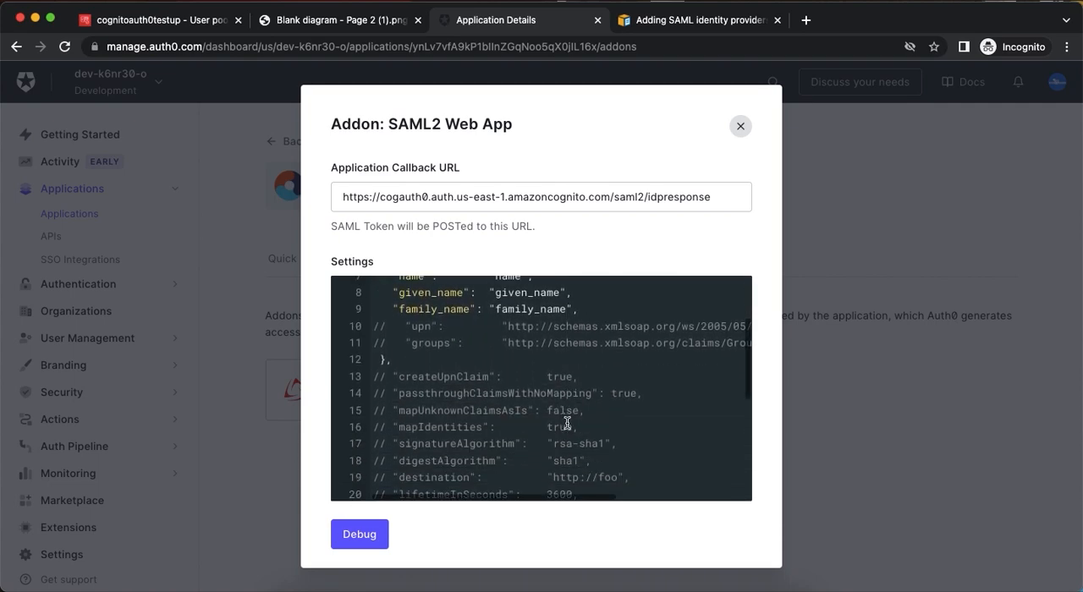
scroll(567, 421, "down", 5)
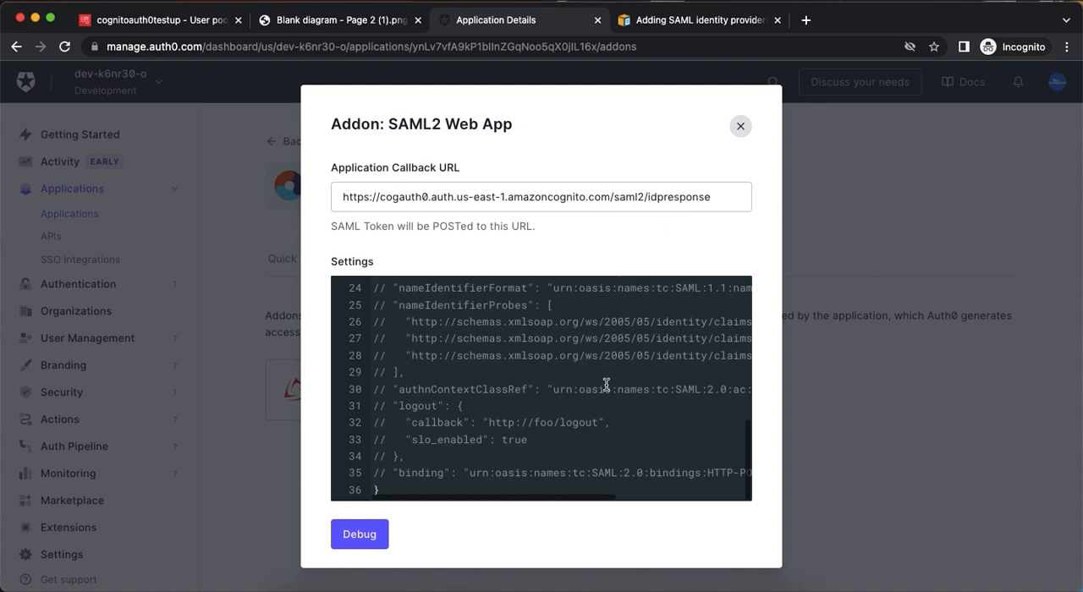
scroll(606, 385, "up", 8)
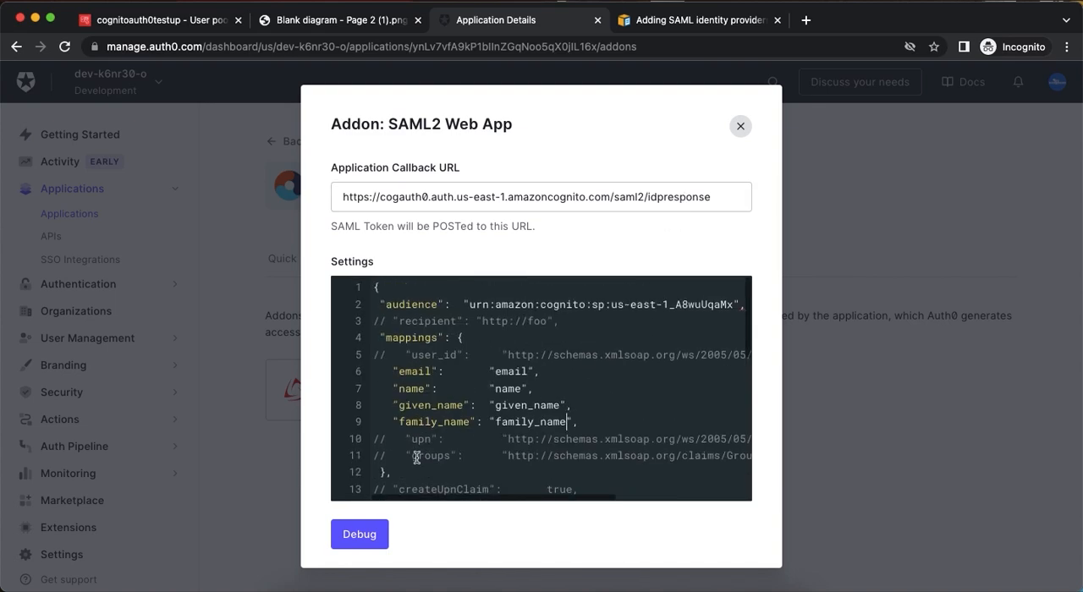
left_click(377, 532)
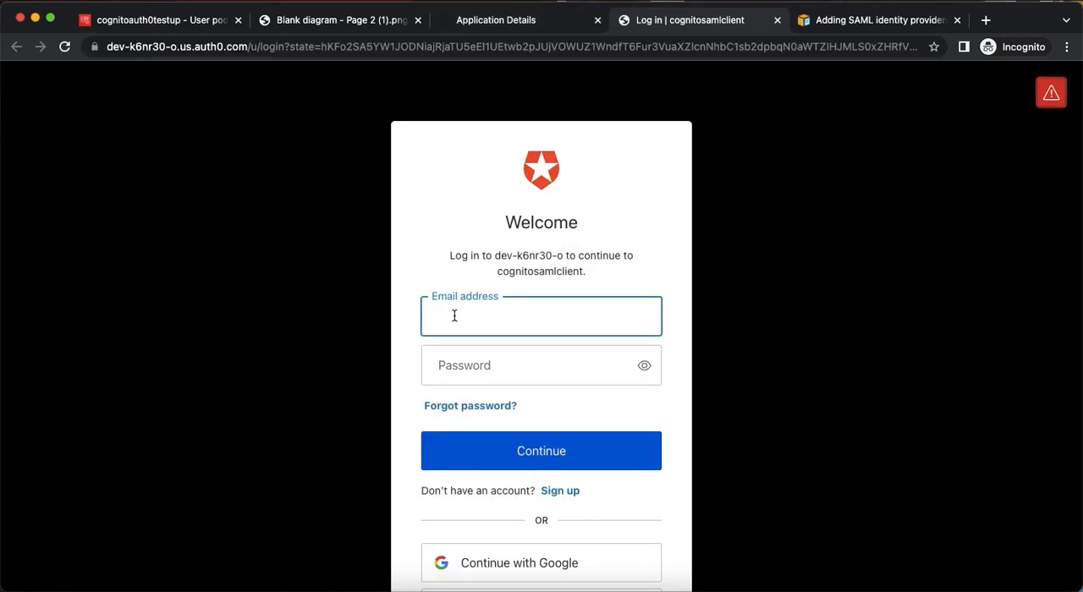
key("ctrl+shift+Tab")
Enable the SAML2 Web App addon with the configured callback URL and settings.
scroll(518, 358, "down", 5)
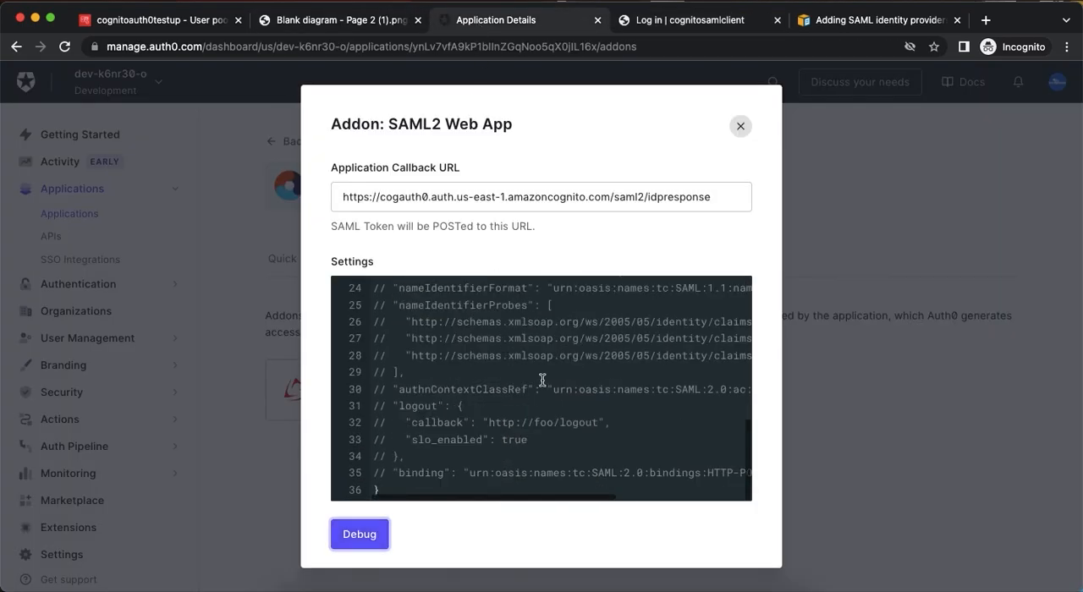
scroll(729, 550, "down", 15)
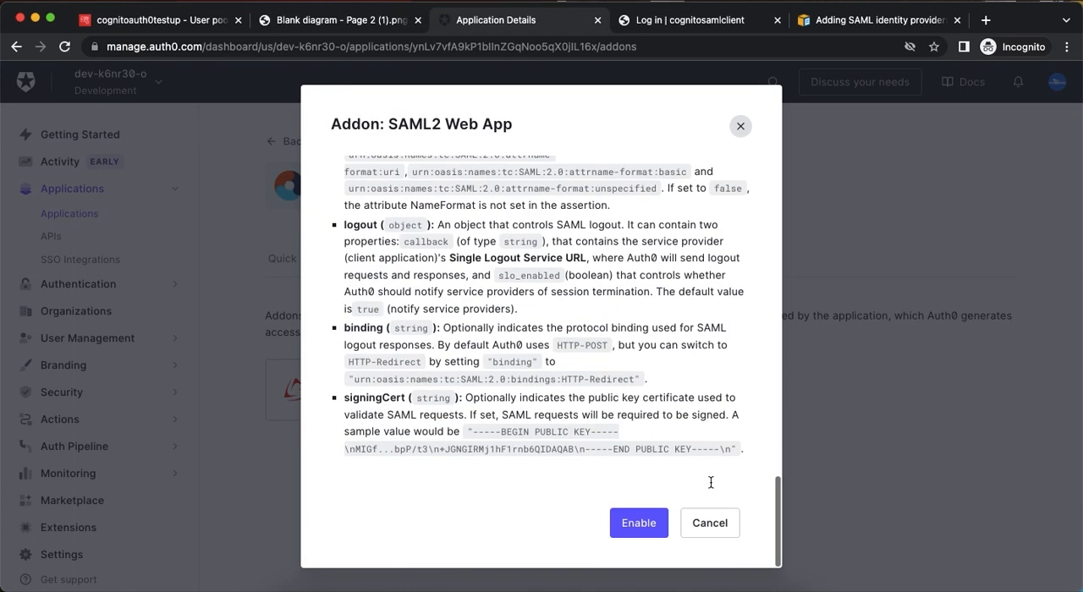
left_click(643, 522)
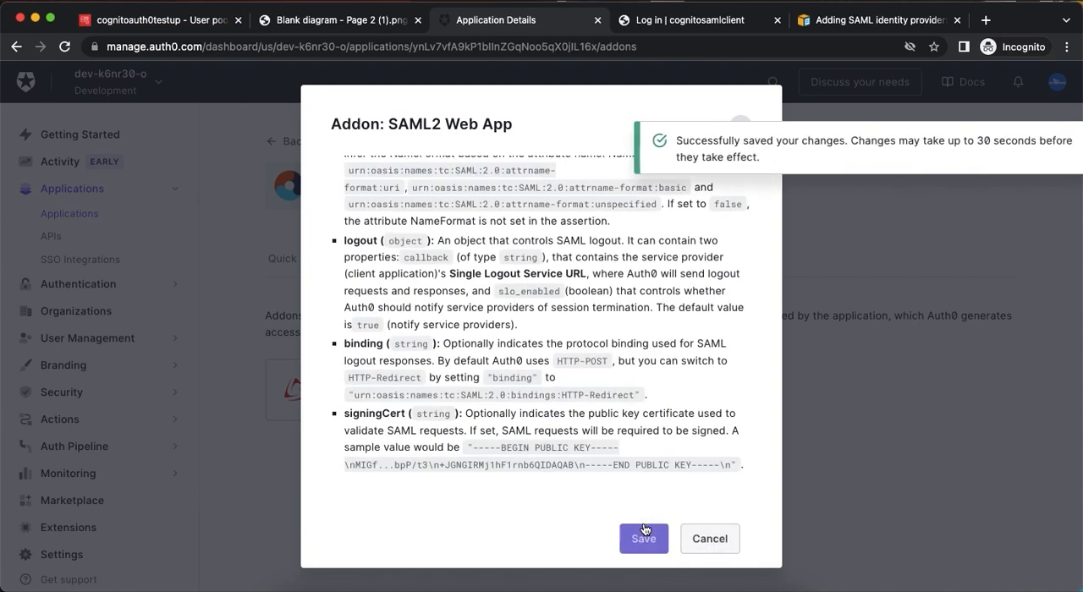
Save the SAML2 Web App addon configuration, dismiss the notification, and close the addon dialog.
left_click(662, 530)
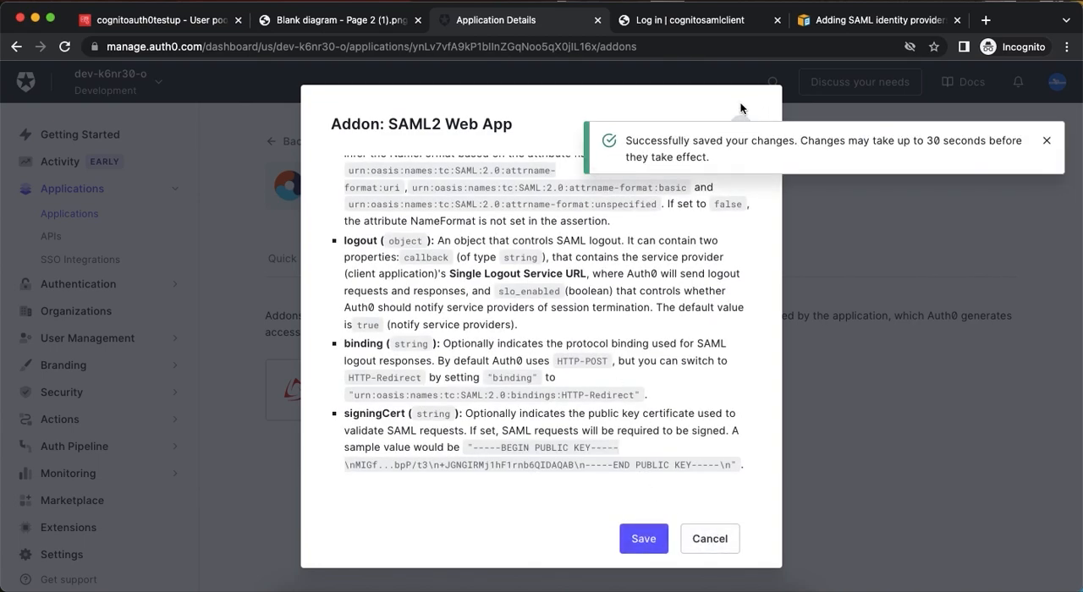
left_click(1047, 142)
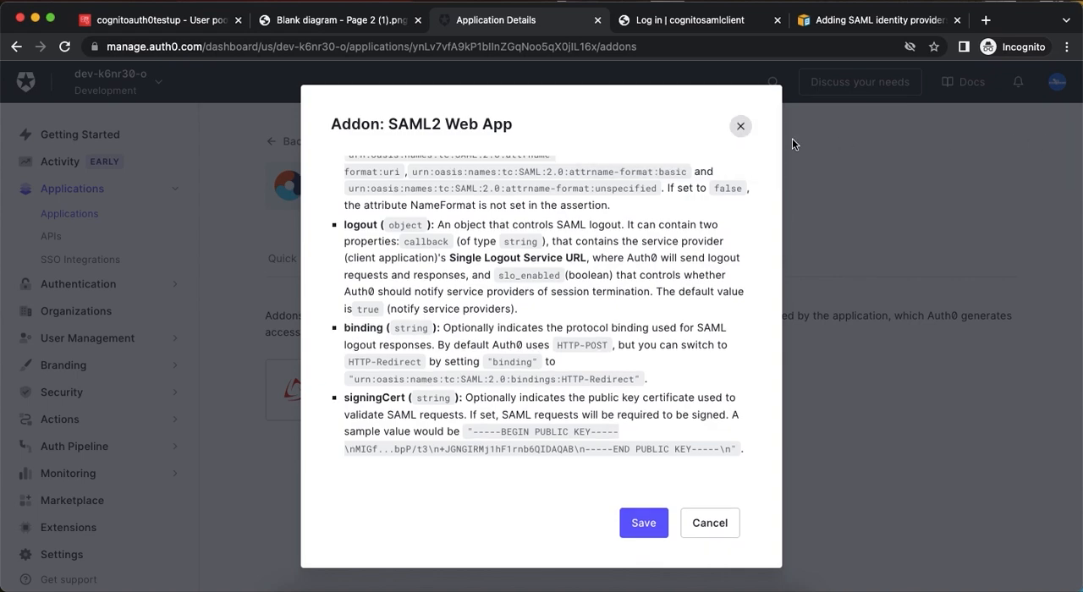
left_click(741, 127)
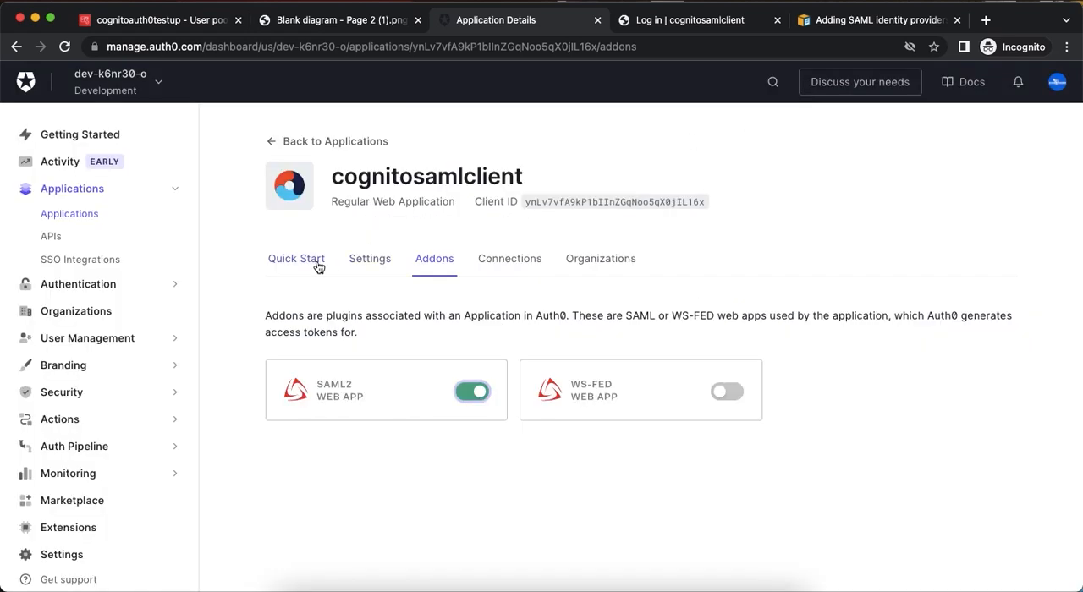
Open the Users page from User Management in a new browser tab and view the available test users.
left_click(91, 286)
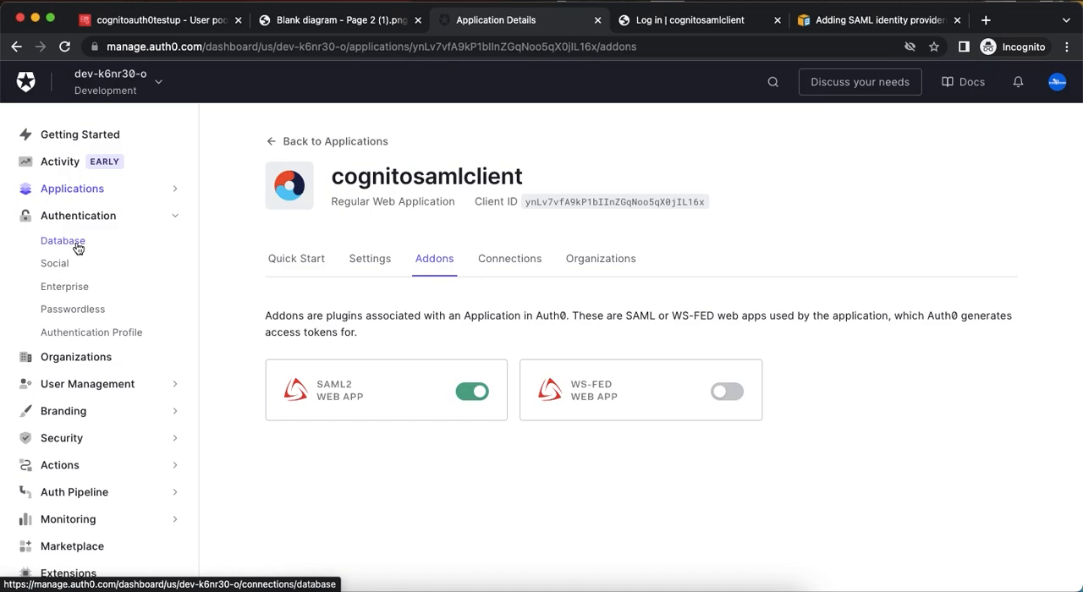
left_click(100, 383)
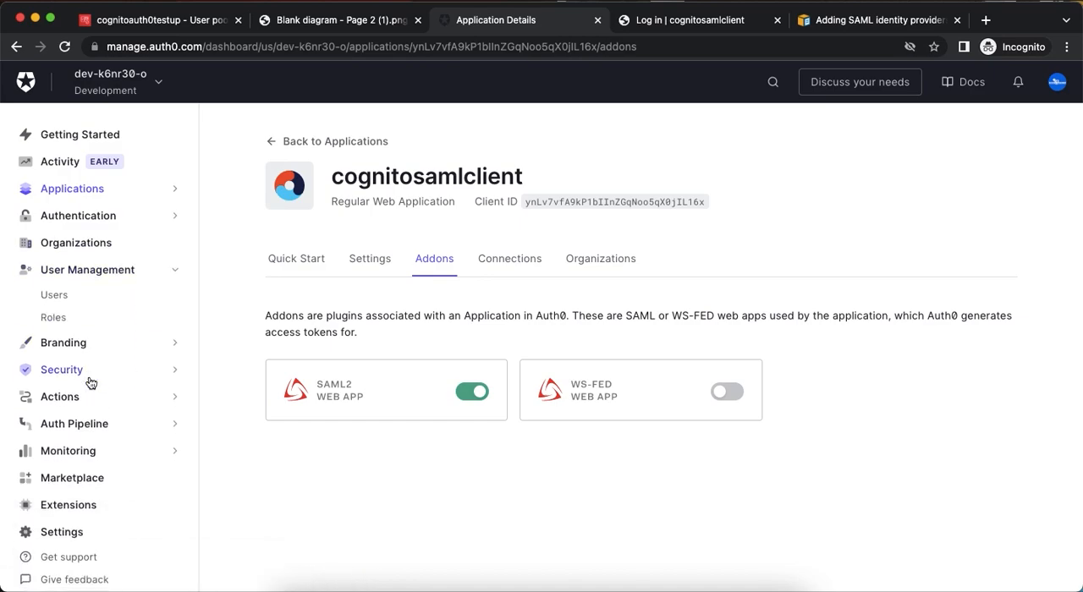
right_click(61, 300)
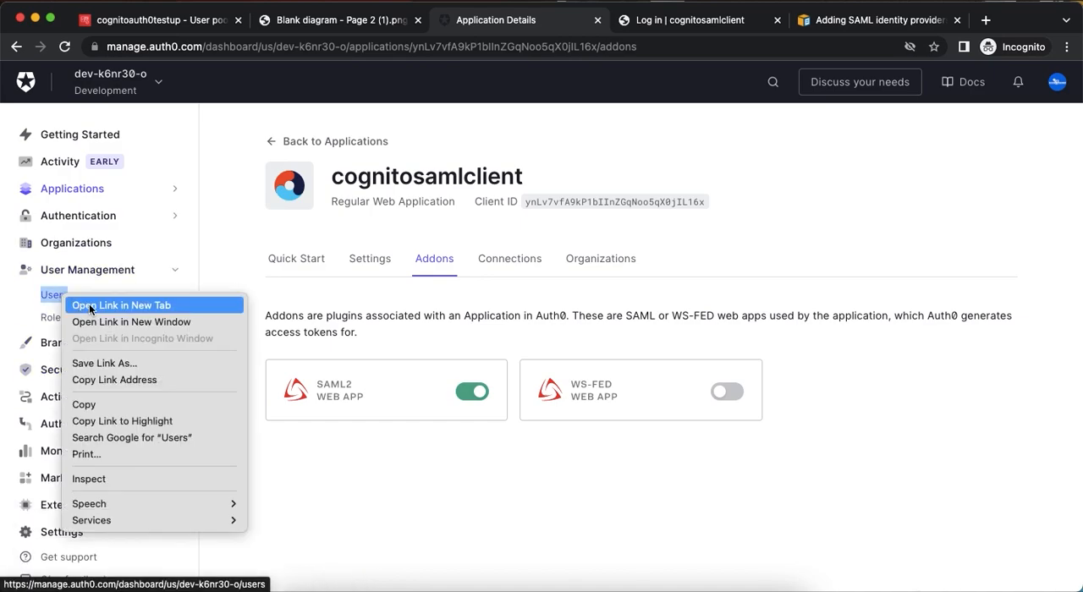
left_click(93, 307)
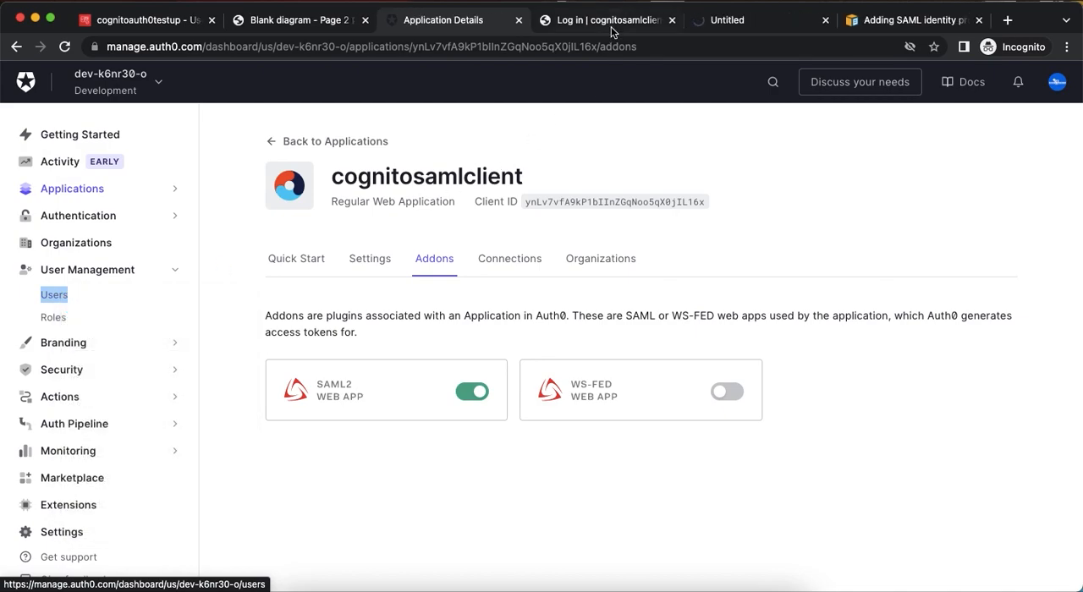
left_click(732, 21)
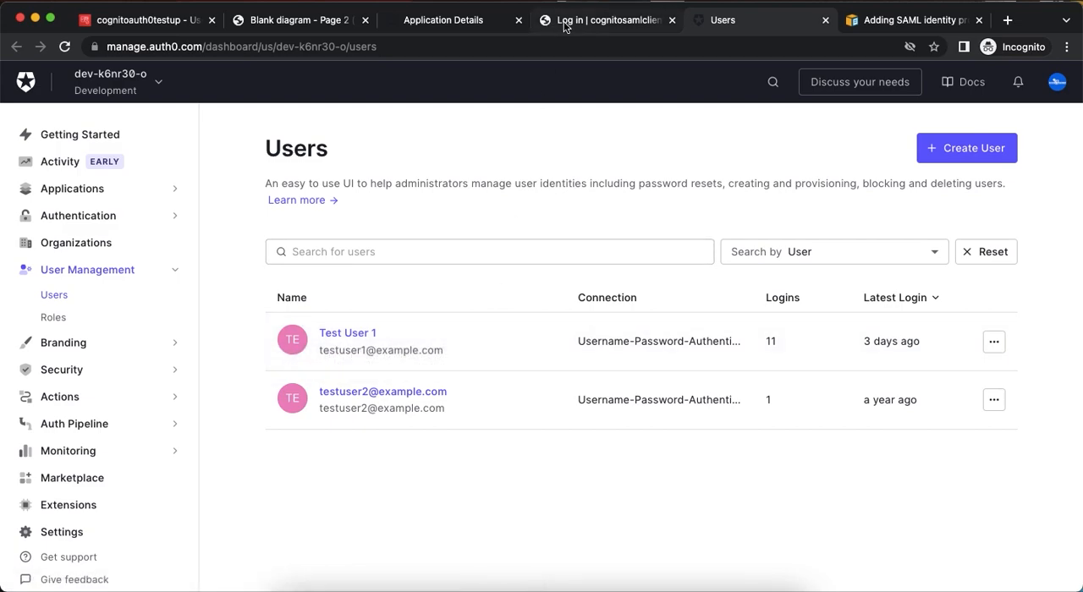
Check the debug login page, reopen the SAML2 Web App addon's settings on cognitosamlclient, and look through them.
left_click(592, 20)
type("test")
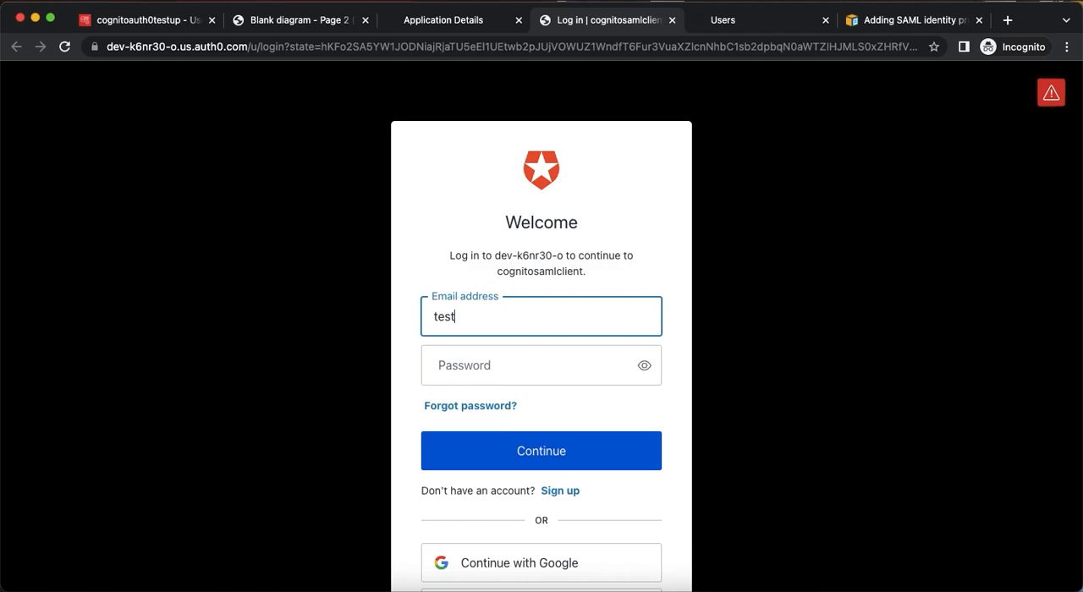
left_click(451, 22)
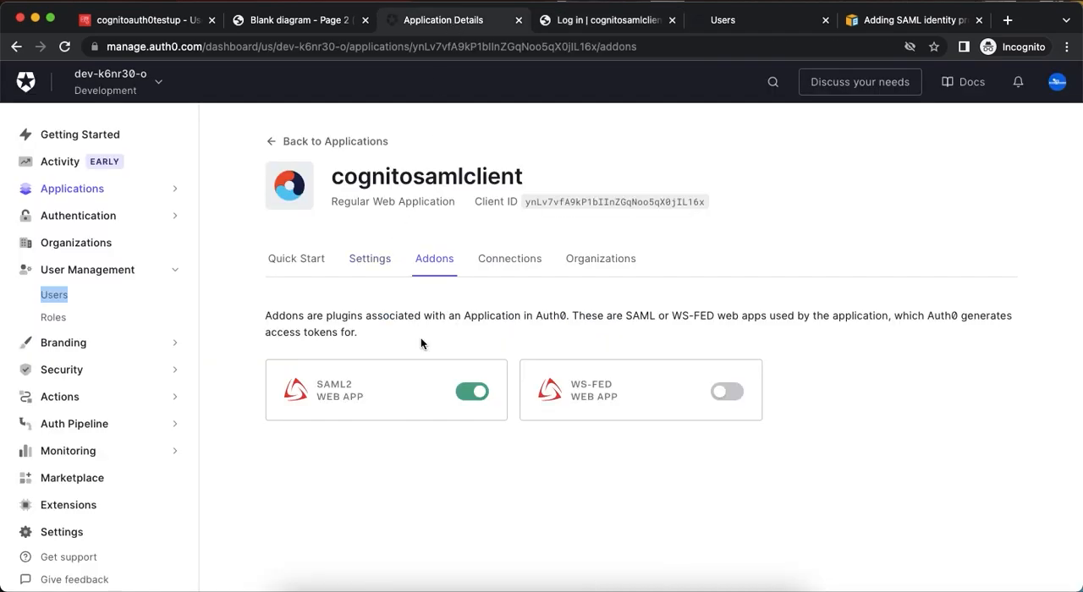
left_click(377, 399)
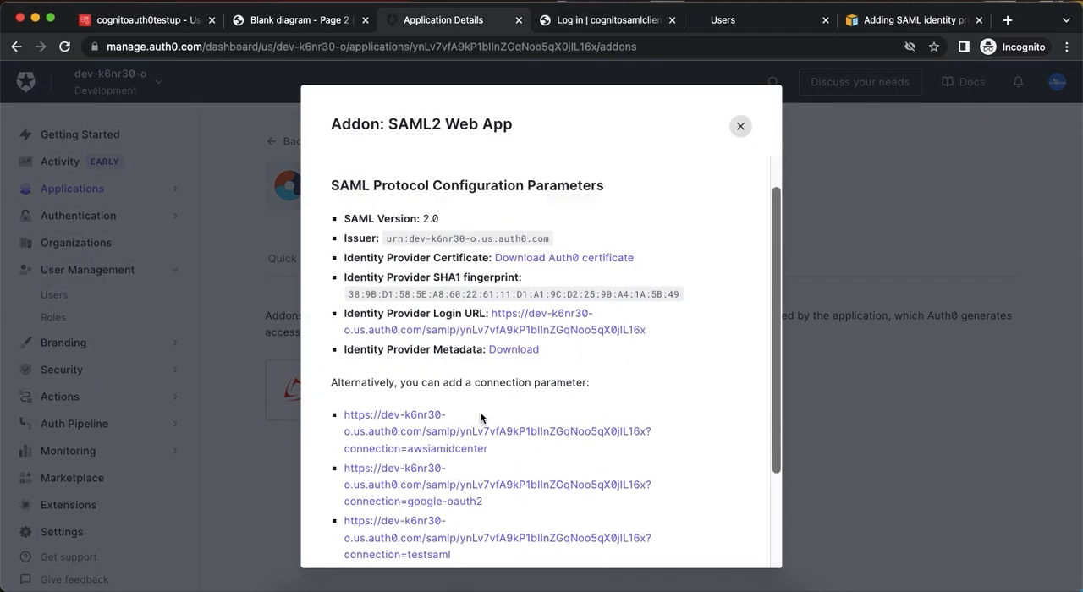
left_click(504, 176)
scroll(496, 322, "down", 10)
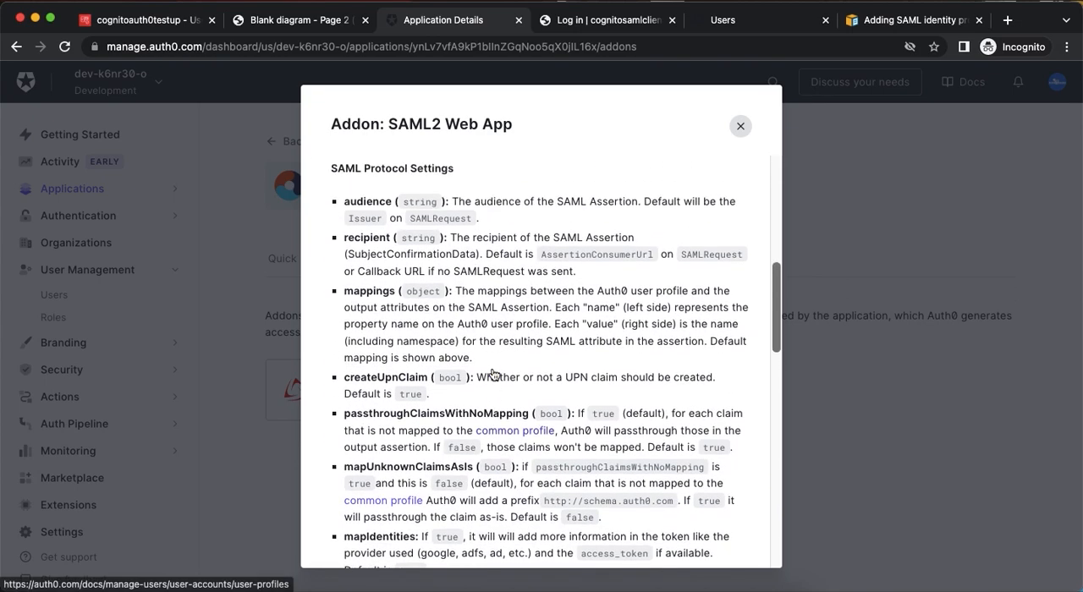
scroll(497, 373, "up", 5)
Log in to cognitosamlclient on the debug login page with the first test user's email address and password.
left_click(597, 17)
left_click(499, 312)
type("testuser")
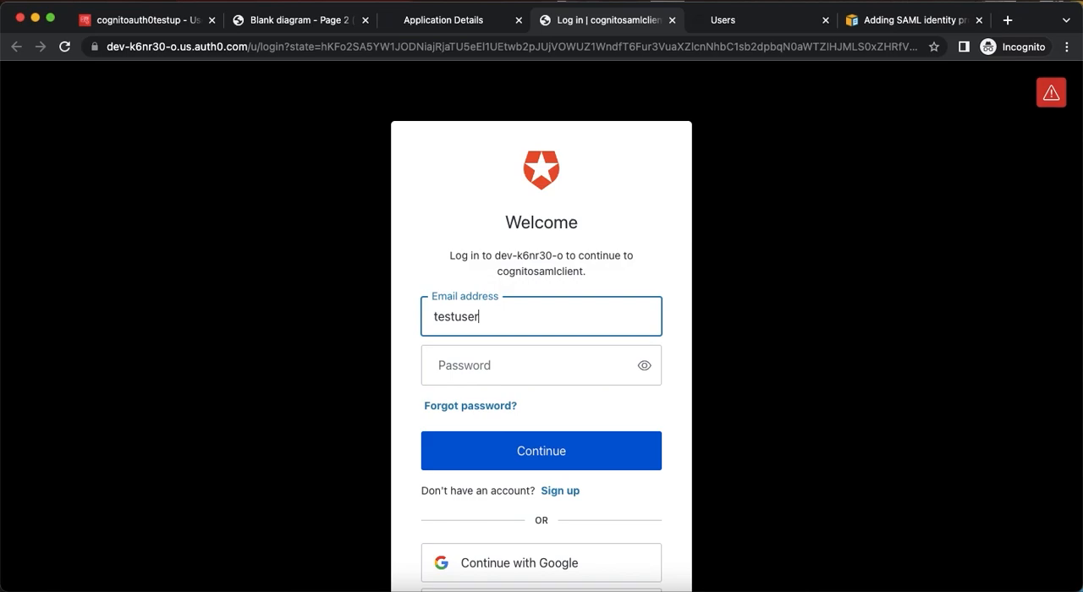
type("1@ex")
type("ample.com")
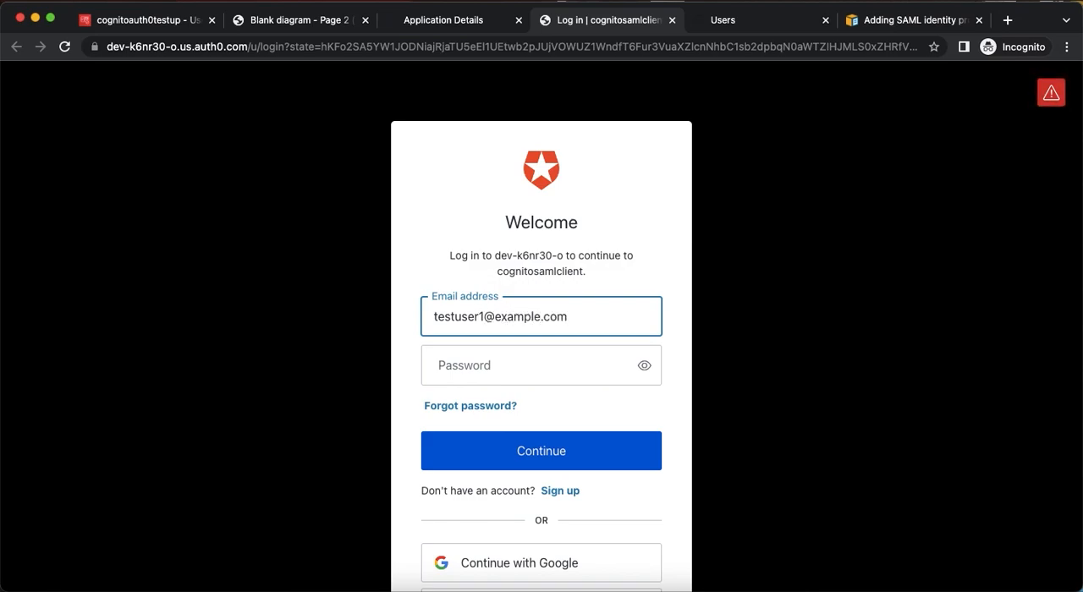
key("Tab")
type("********")
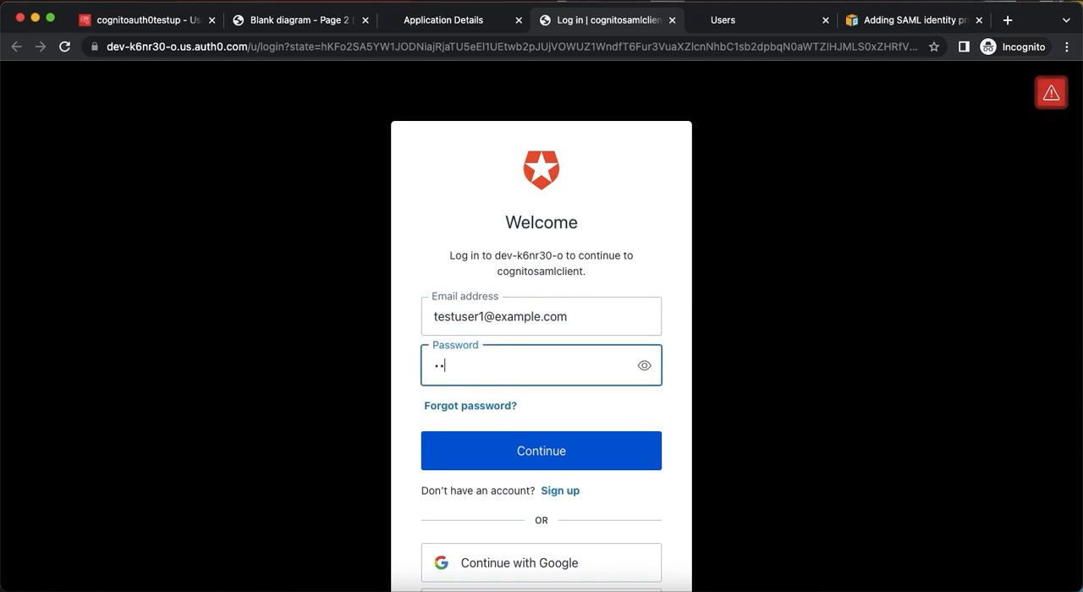
type("**")
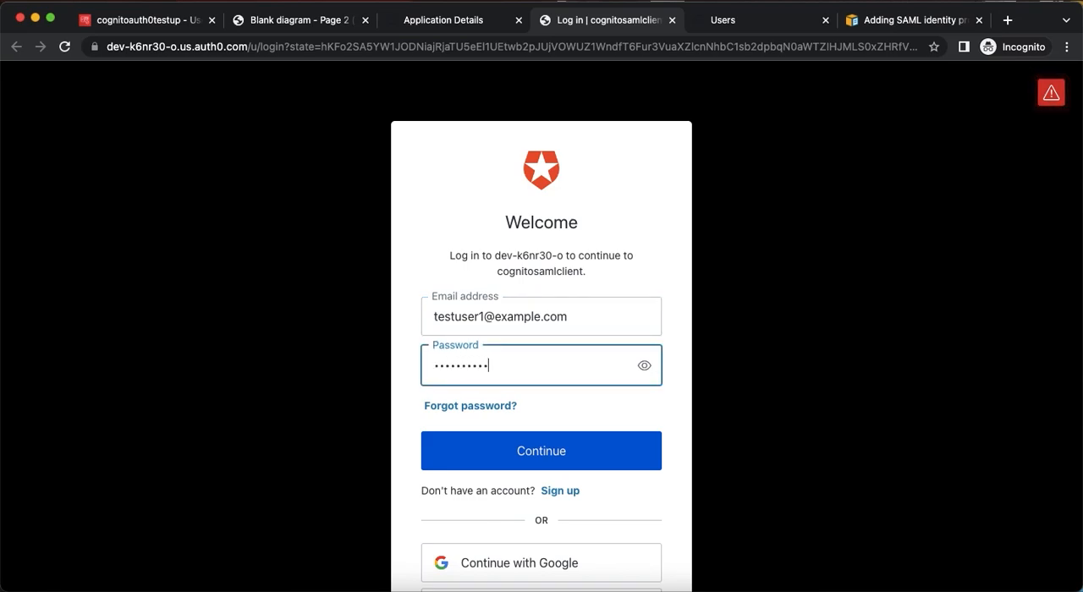
left_click(511, 445)
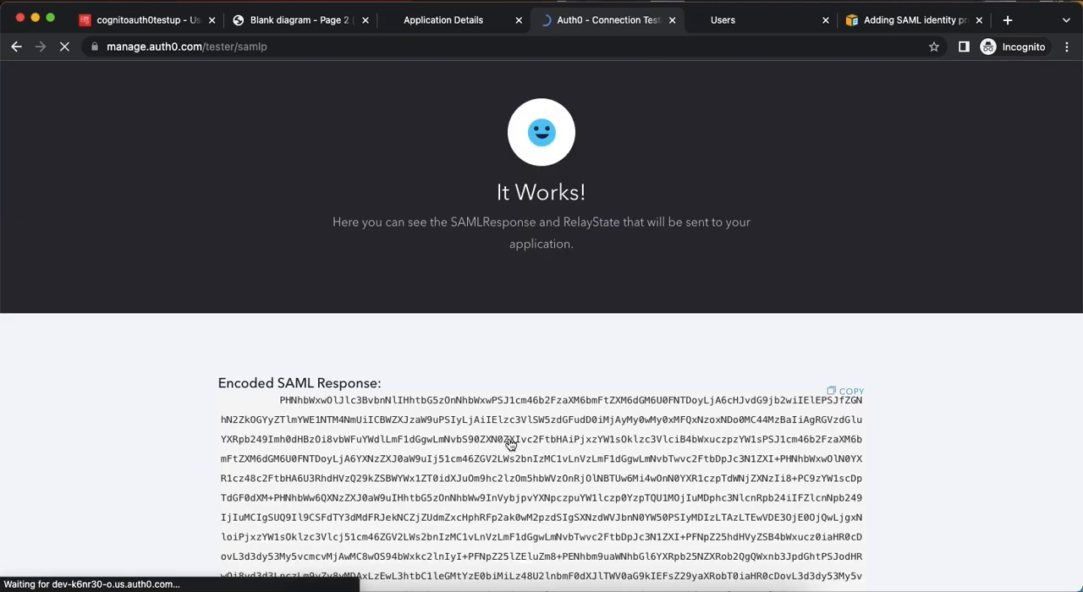
Examine the decoded SAML response, checking the audience, the email, given_name and family_name attributes, and the additional unmapped attributes.
scroll(510, 445, "down", 3)
scroll(511, 445, "down", 5)
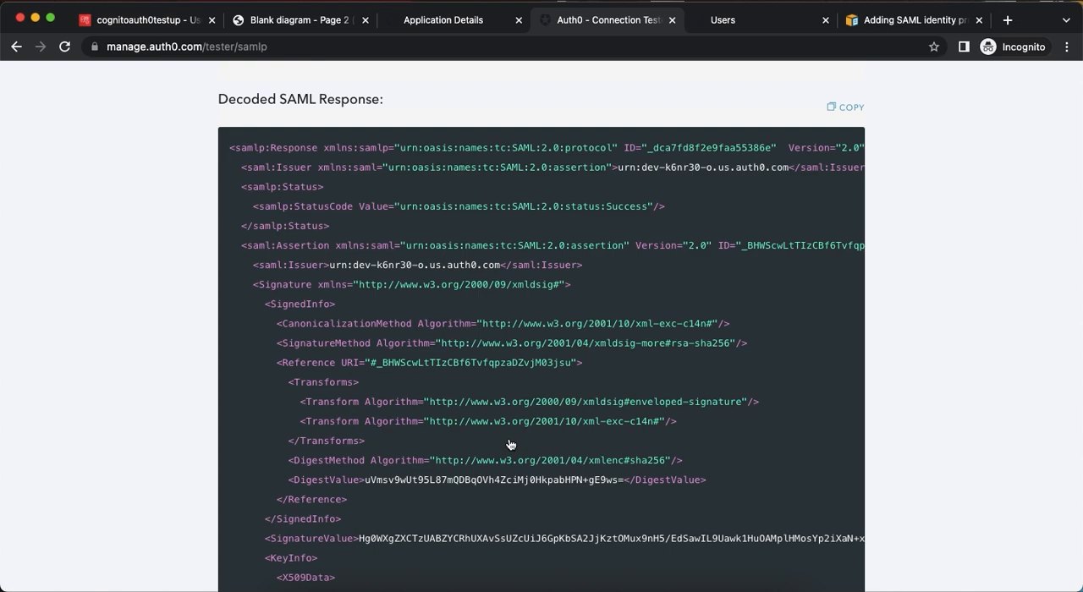
scroll(510, 445, "down", 7)
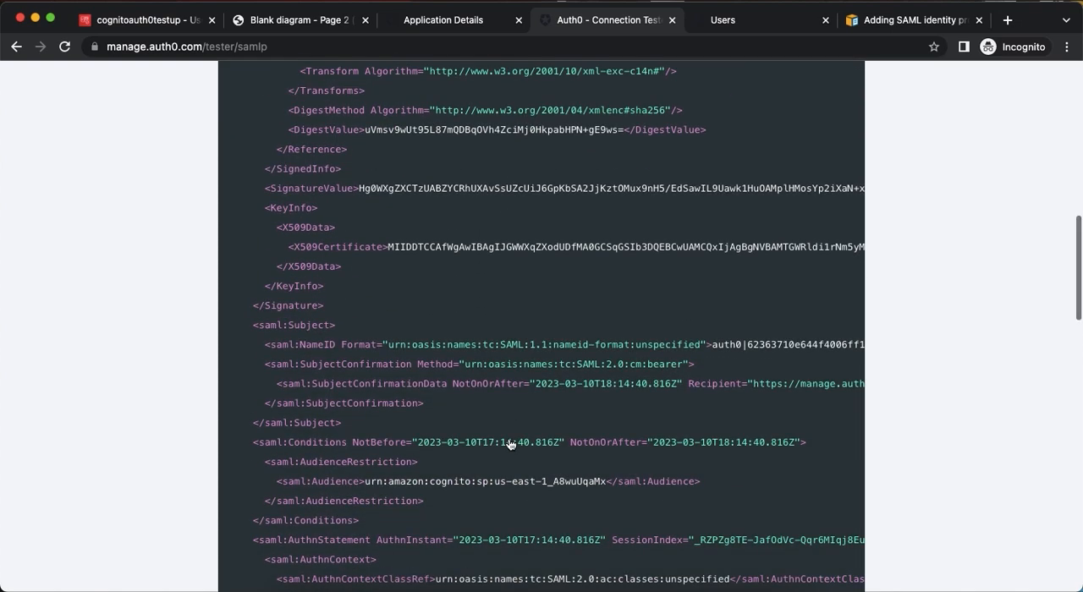
scroll(510, 445, "down", 9)
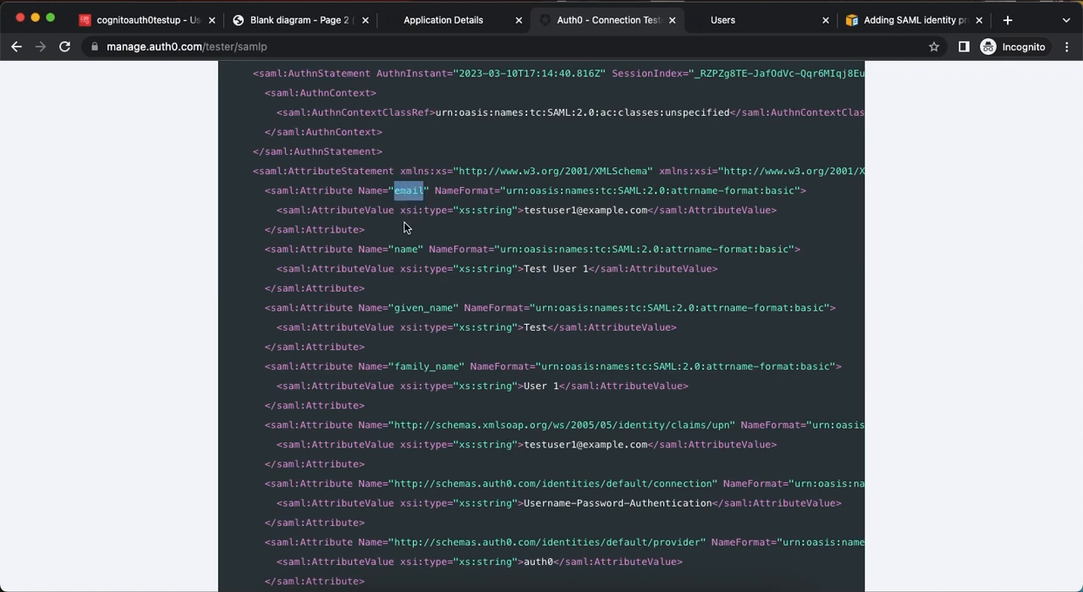
double_click(416, 305)
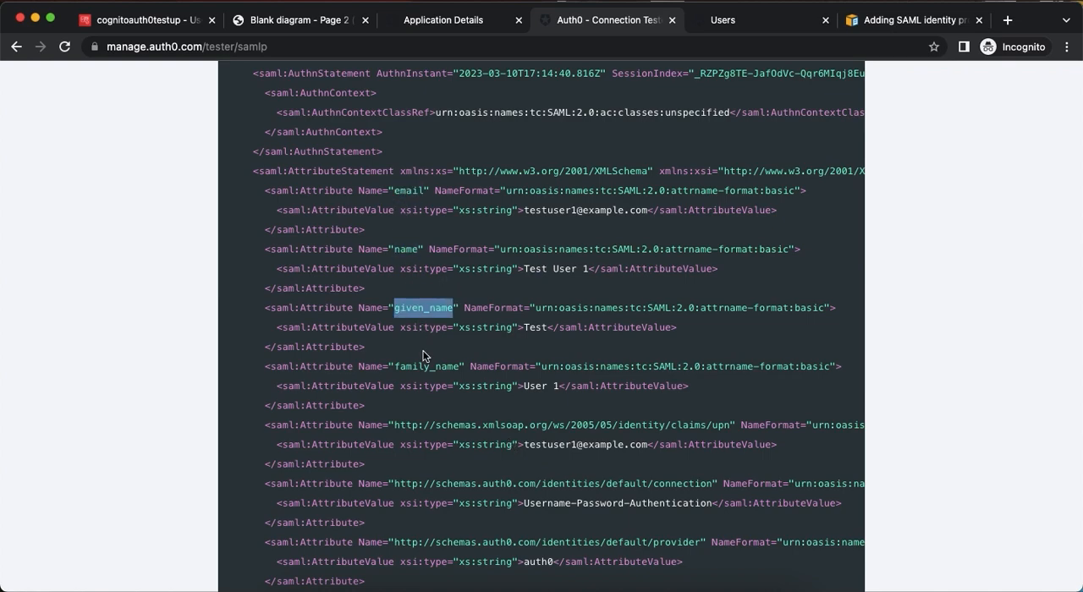
double_click(426, 366)
scroll(451, 404, "down", 1)
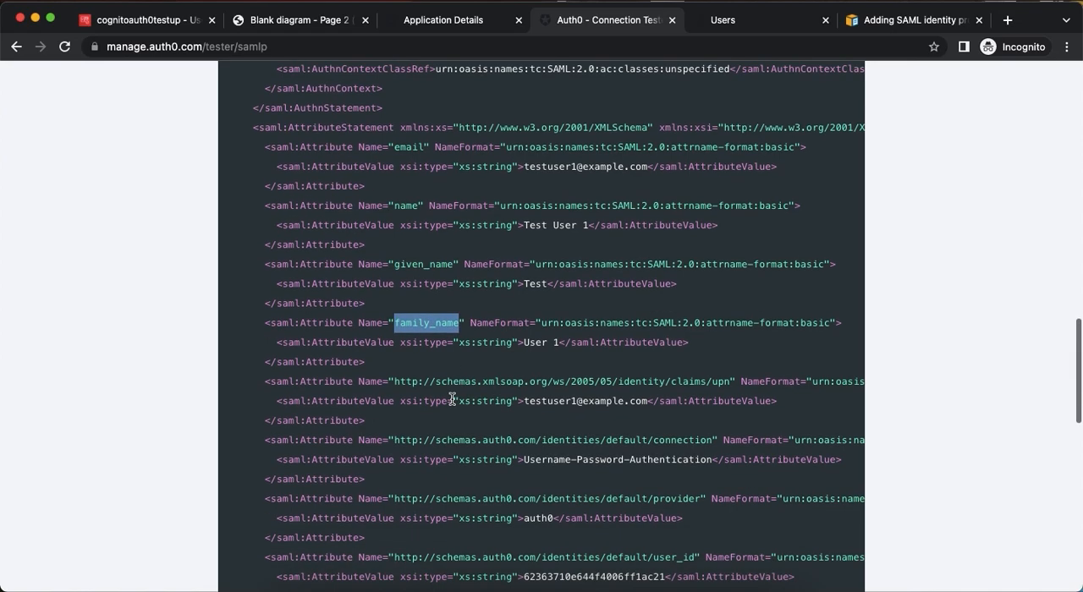
scroll(453, 399, "down", 5)
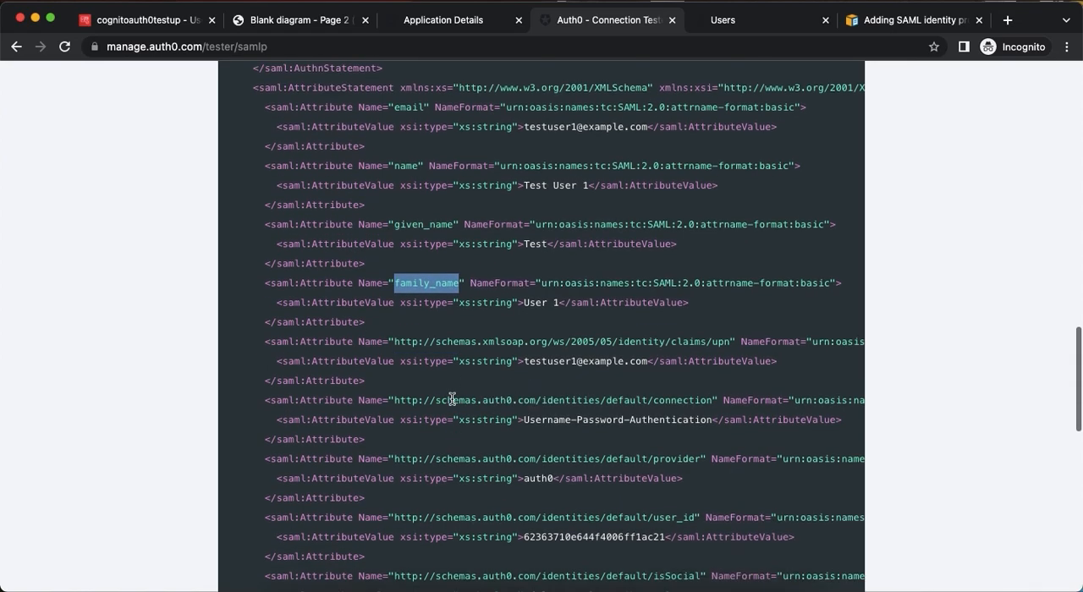
scroll(457, 368, "down", 8)
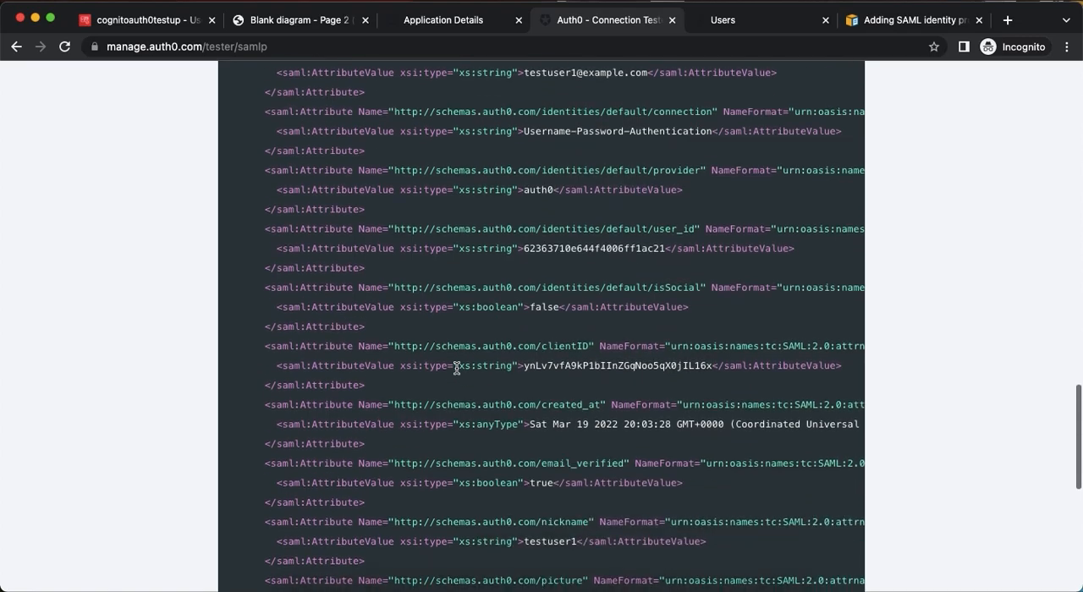
scroll(457, 368, "down", 7)
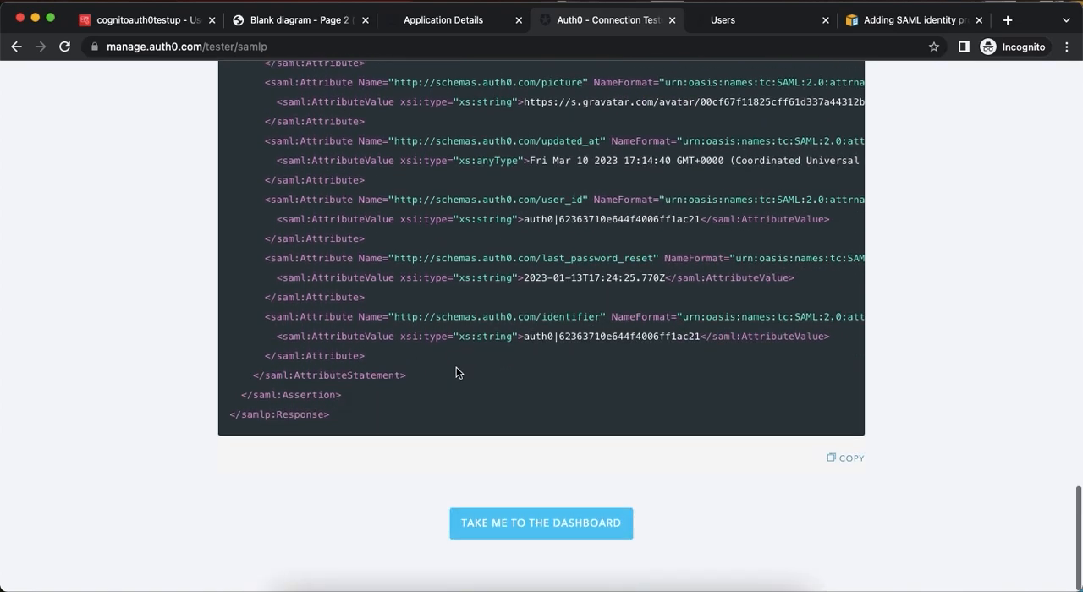
scroll(454, 370, "up", 20)
scroll(457, 369, "up", 3)
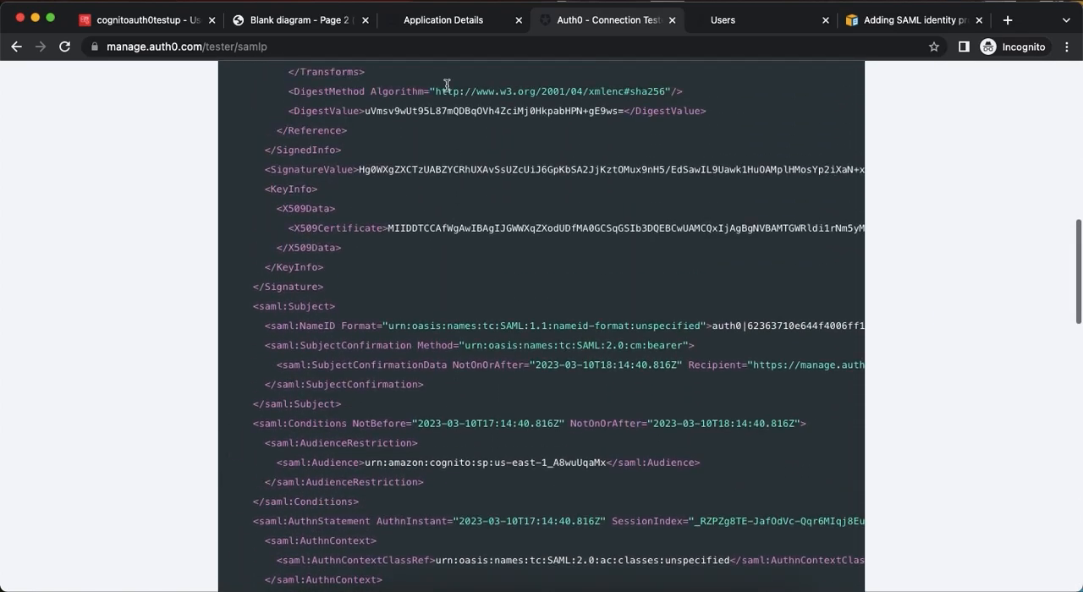
Review the SAML protocol settings descriptions in the SAML2 Web App addon for options that control which claims are passed through.
left_click(424, 26)
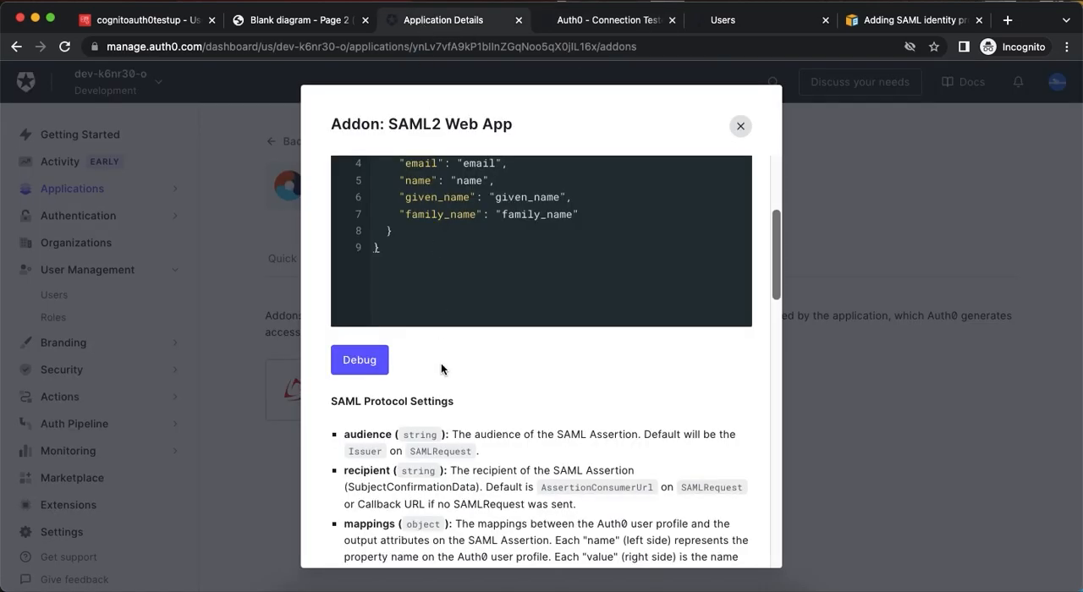
scroll(459, 439, "down", 5)
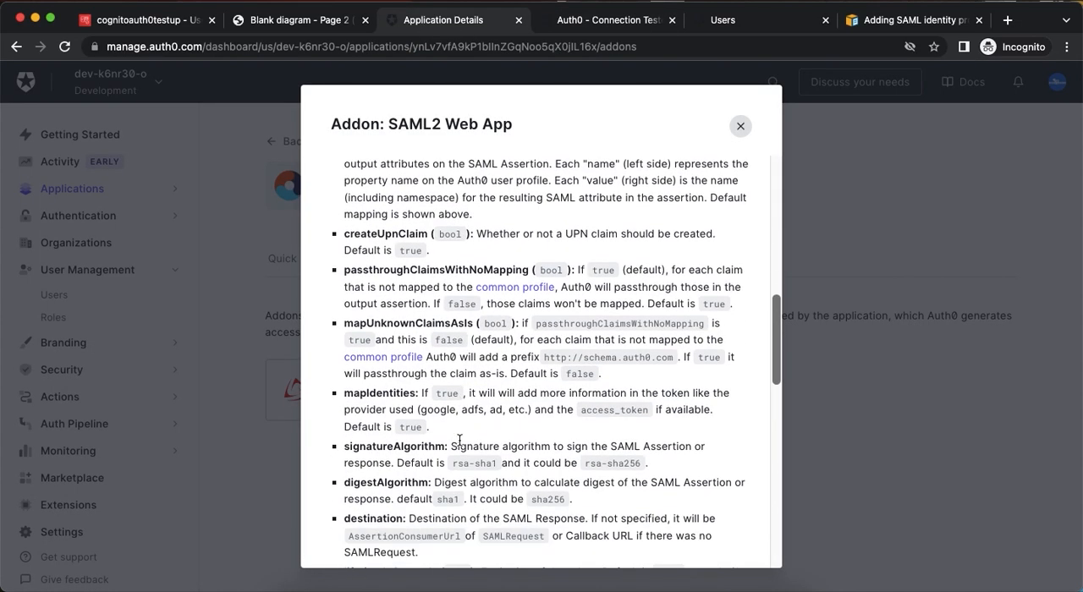
scroll(438, 334, "down", 1)
scroll(438, 334, "down", 2)
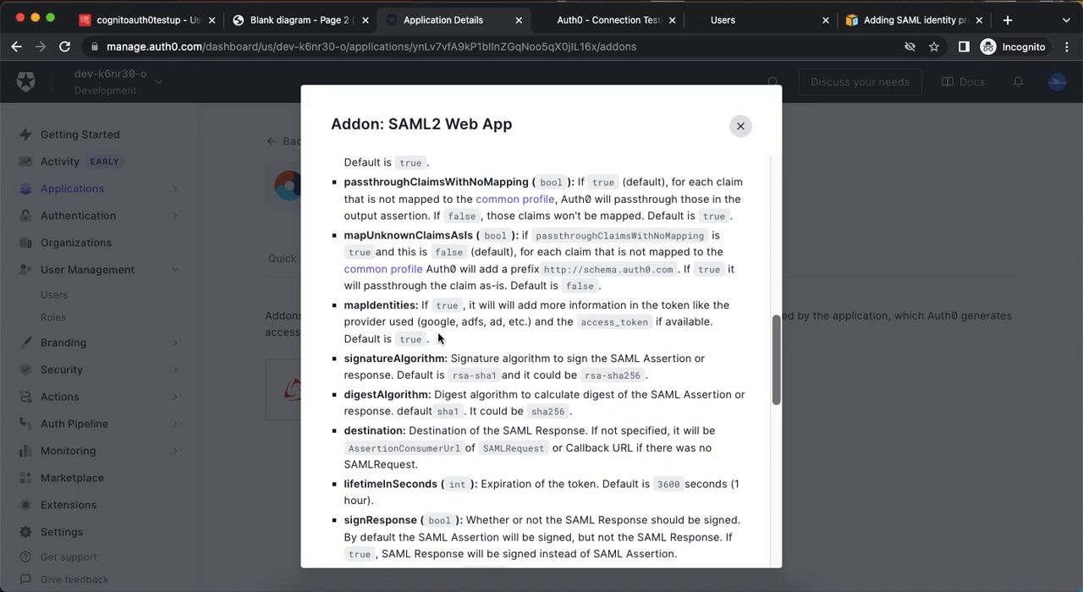
scroll(439, 333, "down", 3)
scroll(438, 333, "down", 2)
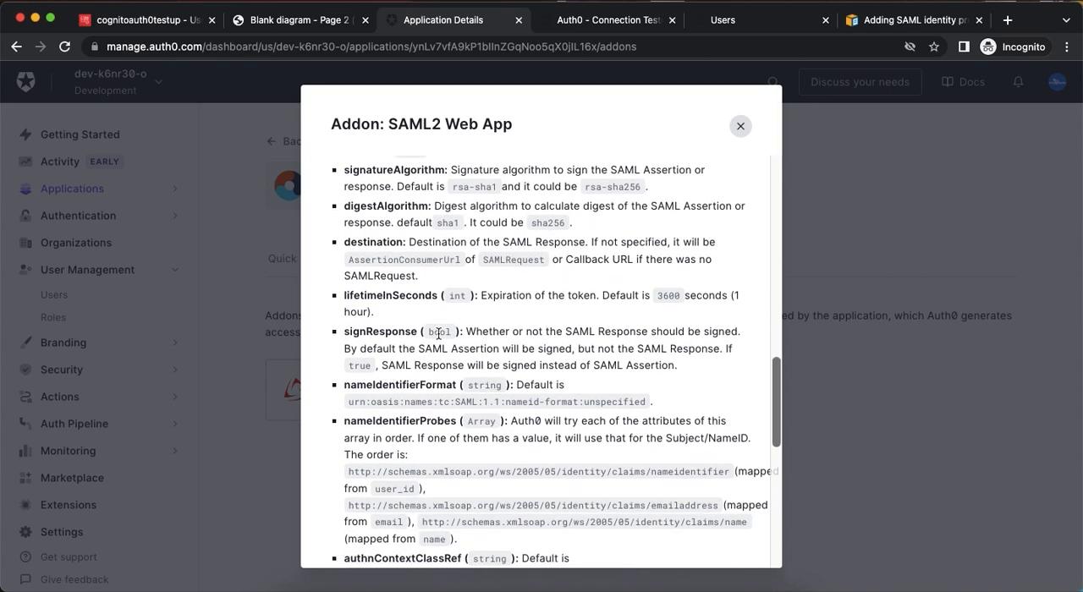
scroll(431, 420, "down", 3)
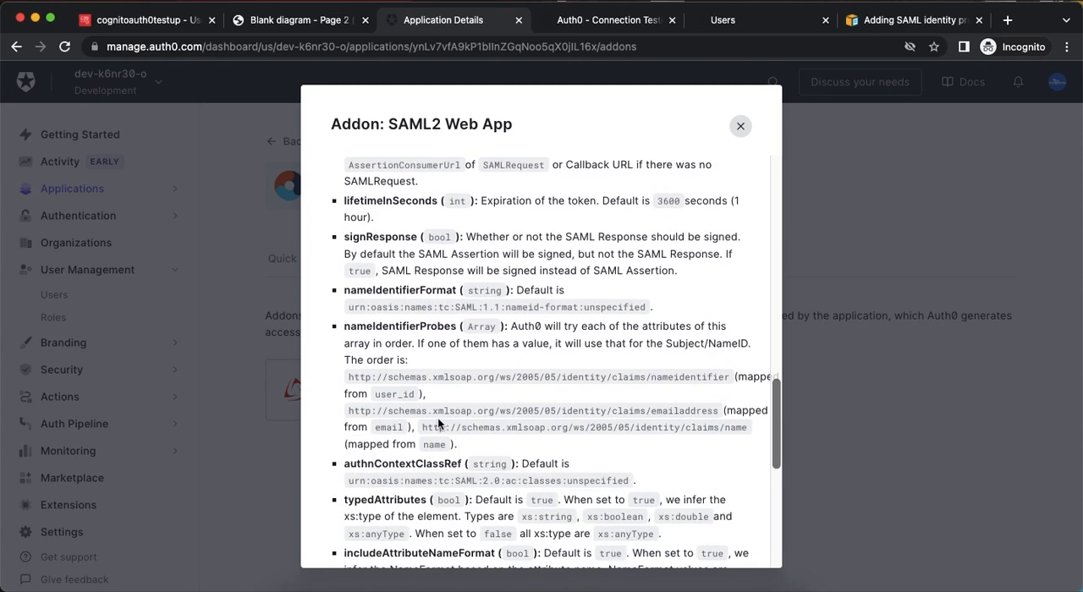
scroll(438, 423, "down", 3)
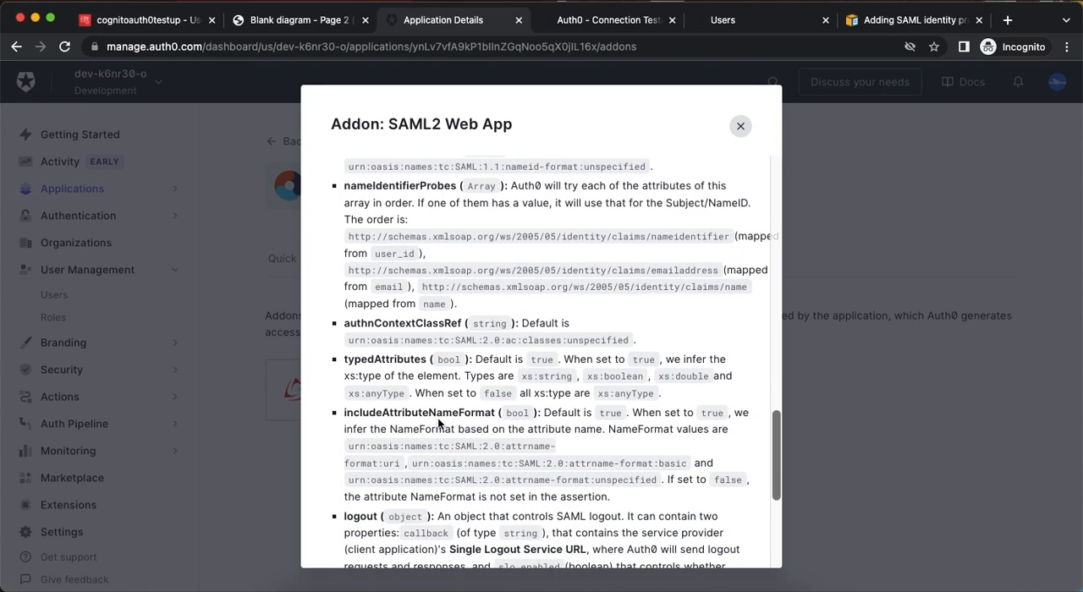
scroll(438, 423, "up", 10)
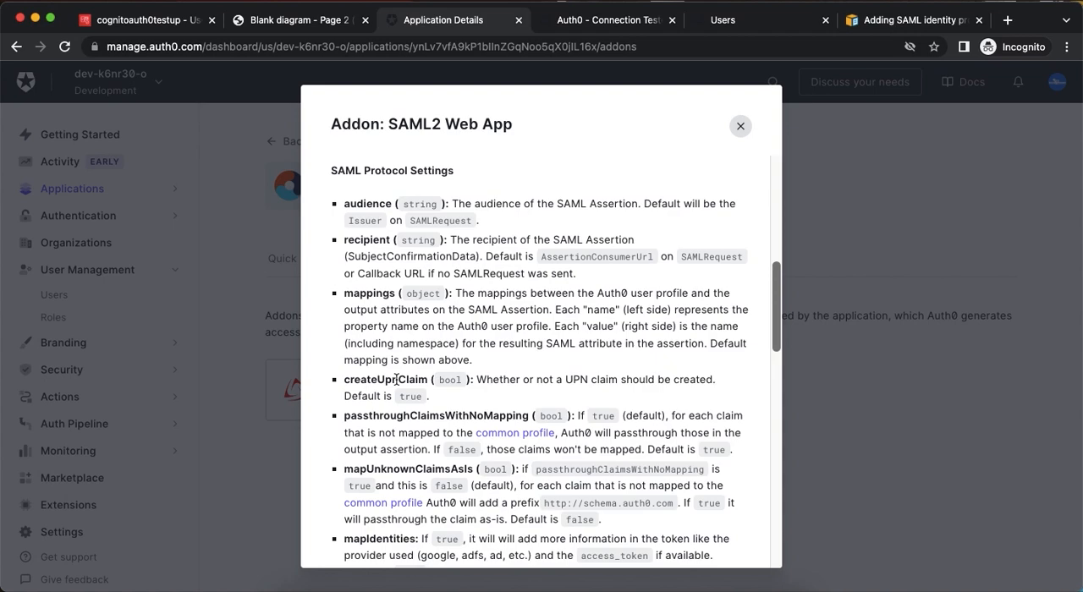
Add "passthroughClaimsWithNoMapping": false below the mappings in the SAML2 Web App settings JSON and save the addon.
double_click(412, 415)
key("super+c")
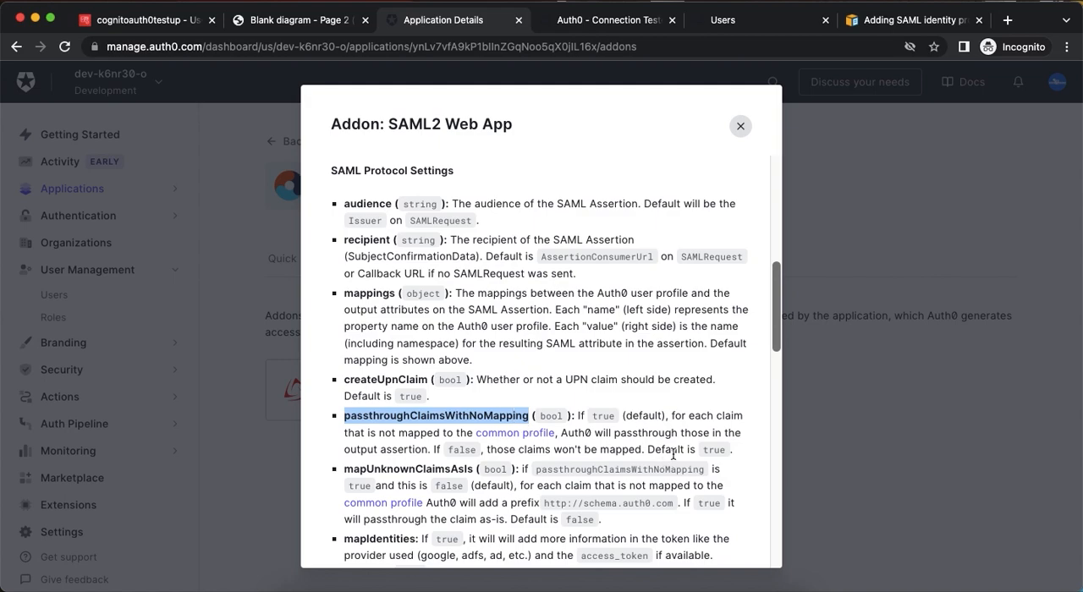
scroll(690, 440, "up", 10)
left_click(417, 466)
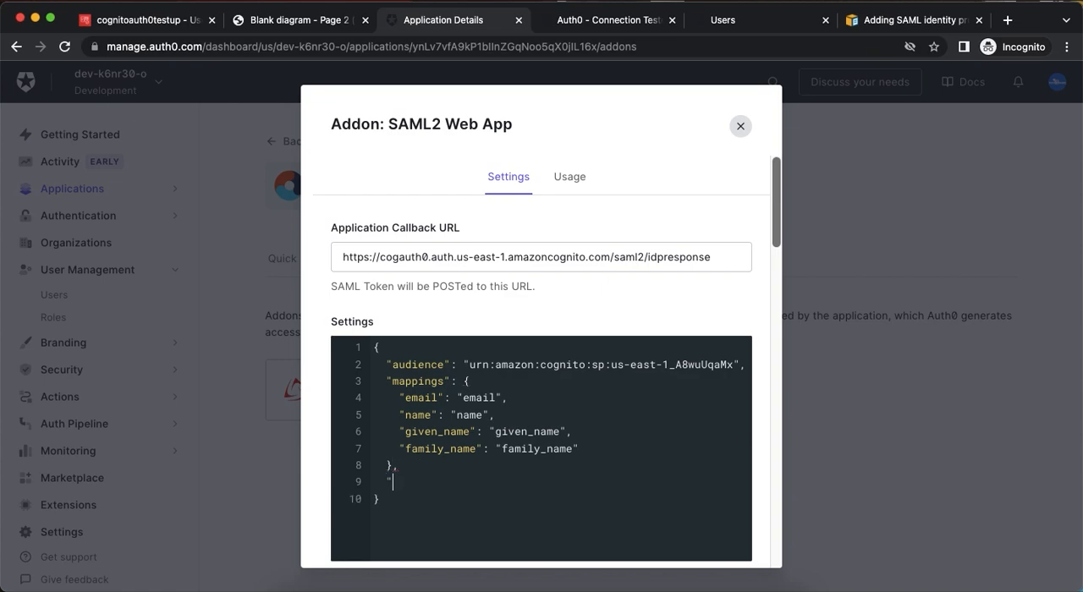
type(",")
key("Return")
type("\"")
key("super+v")
type(": false")
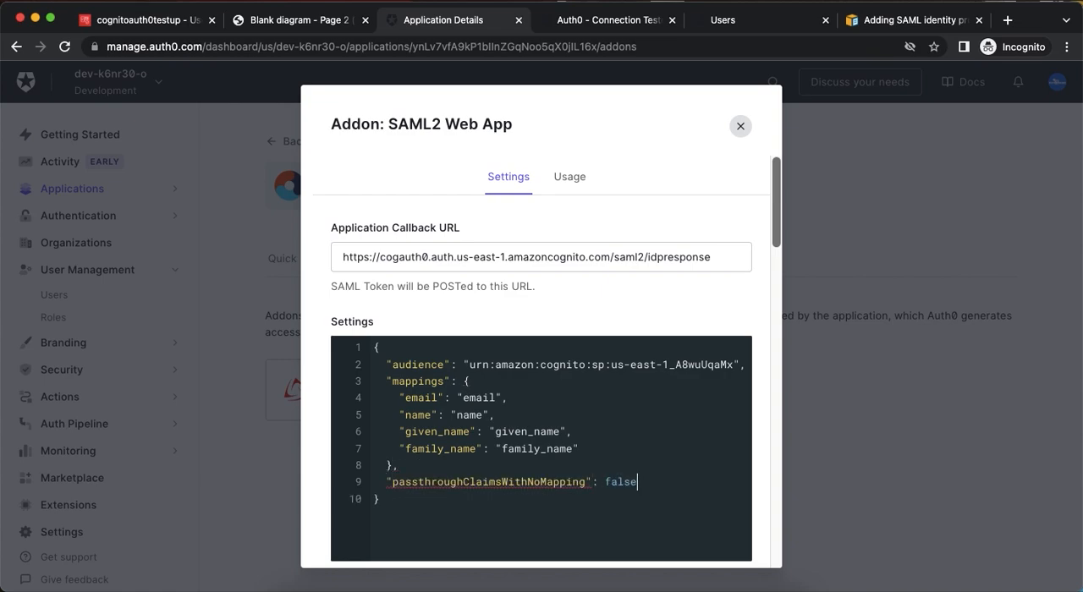
scroll(542, 361, "down", 5)
scroll(681, 455, "down", 15)
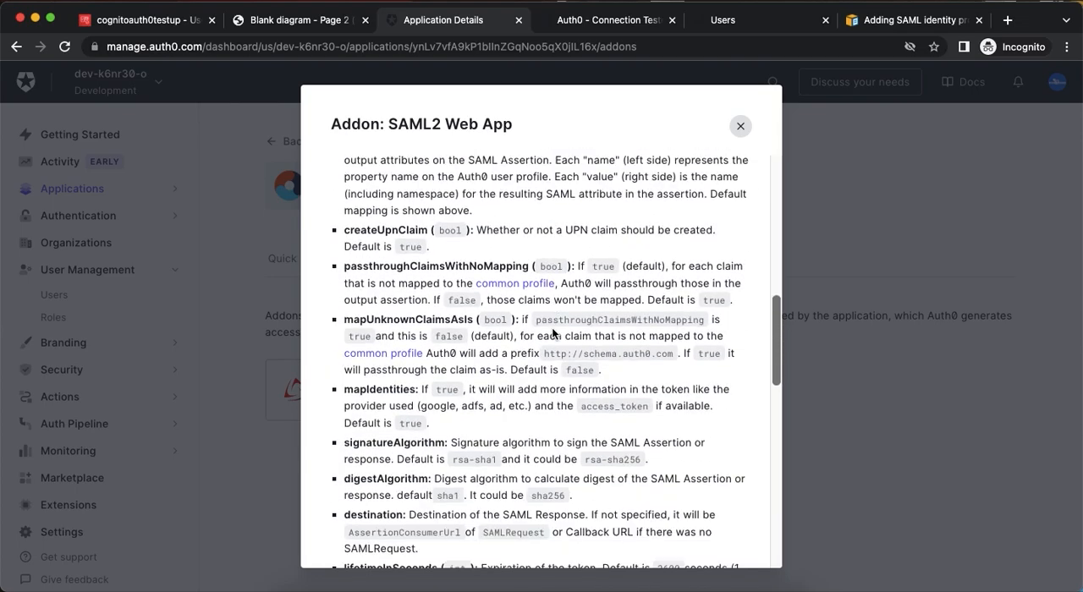
left_click(648, 528)
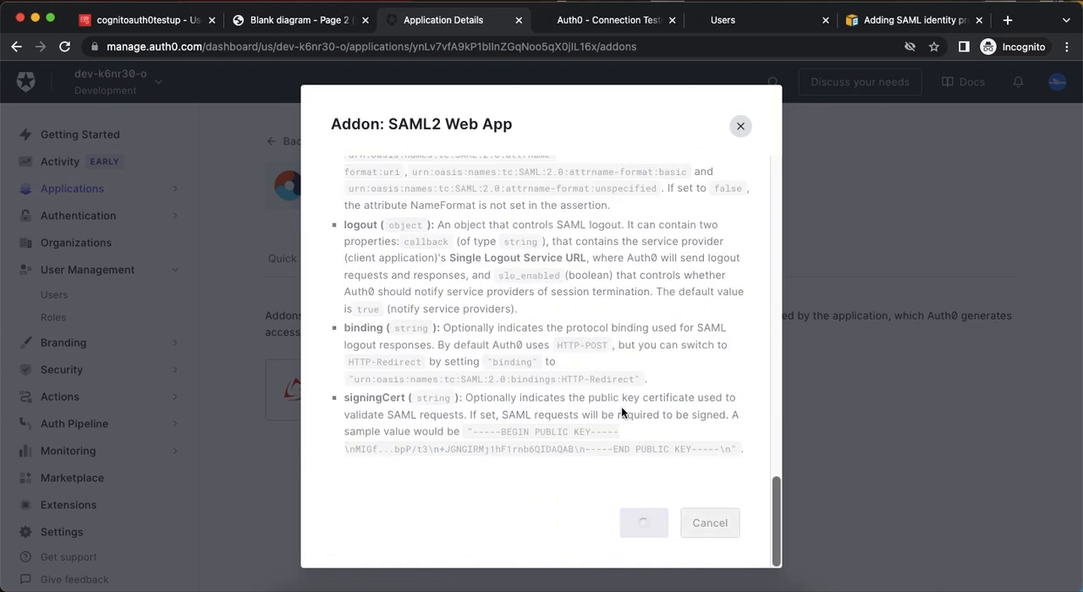
Run the SAML2 Web App addon's debug test again and close the previous test result.
scroll(609, 358, "up", 15)
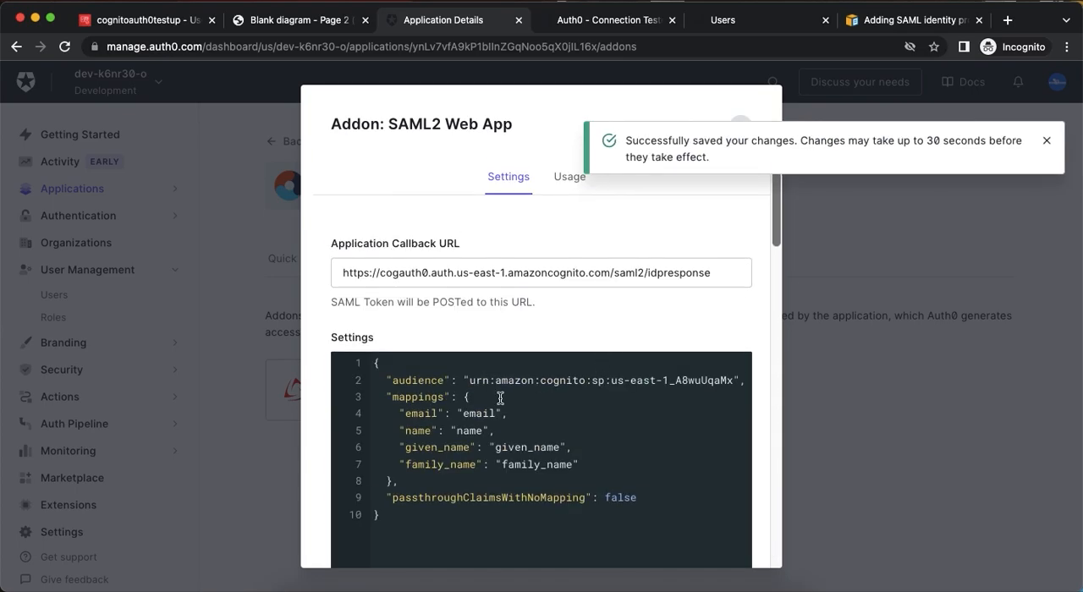
scroll(501, 399, "down", 2)
left_click(359, 530)
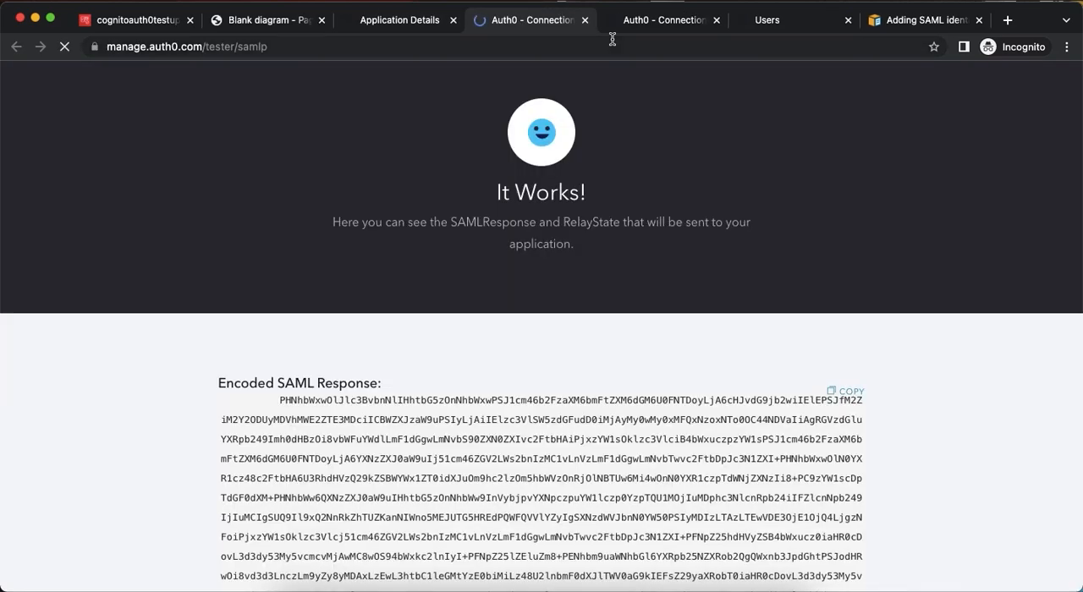
left_click(662, 24)
left_click(717, 21)
left_click(544, 24)
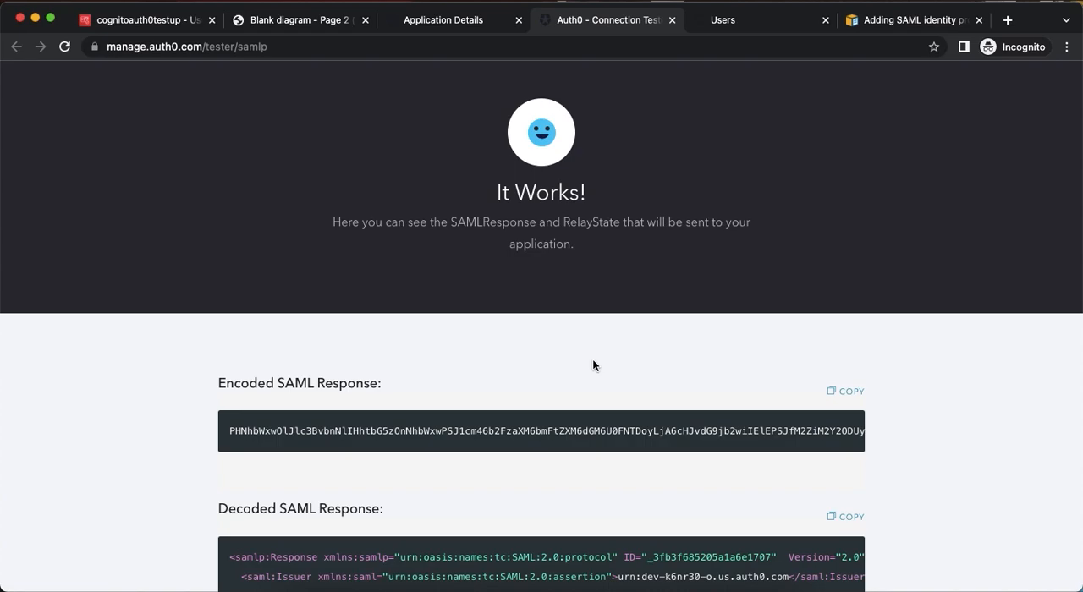
Examine the attribute statement of the new decoded SAML response for unmapped claims such as upn and the Auth0 identities.
scroll(592, 360, "down", 20)
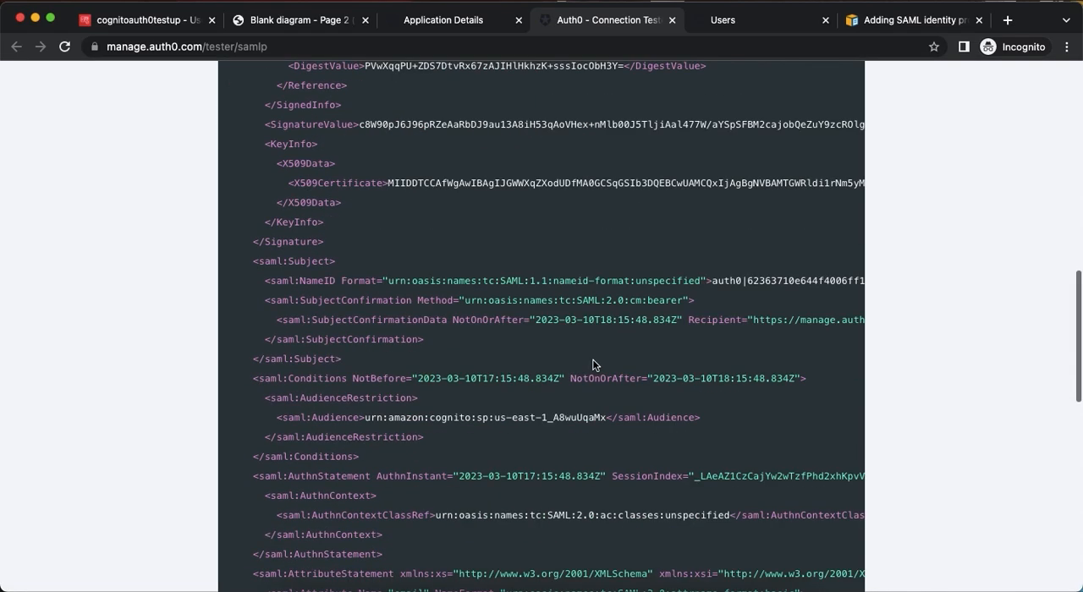
scroll(592, 358, "down", 5)
scroll(592, 358, "up", 5)
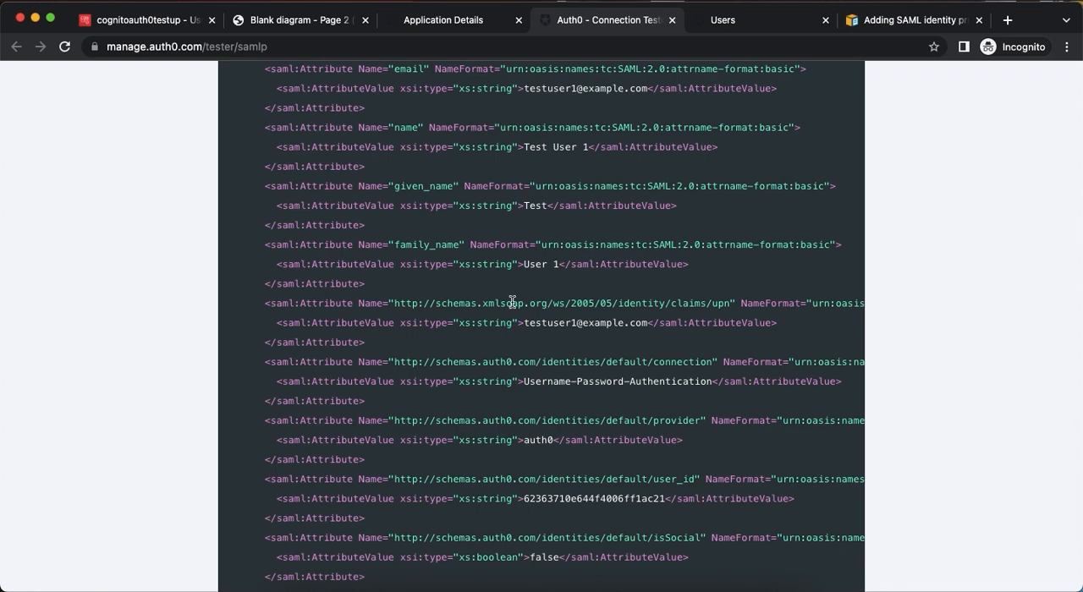
scroll(485, 308, "down", 5)
scroll(487, 312, "up", 5)
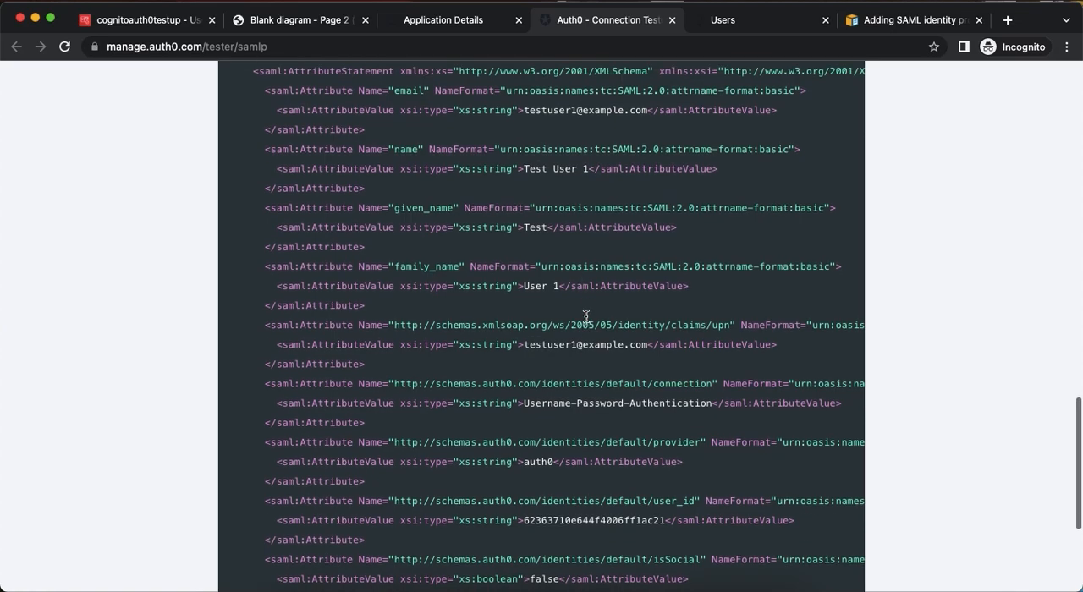
scroll(587, 315, "up", 1)
Return to the SAML2 Web App addon and review the mapUnknownClaimsAsIs, mapIdentities and neighbouring protocol setting descriptions.
left_click(453, 28)
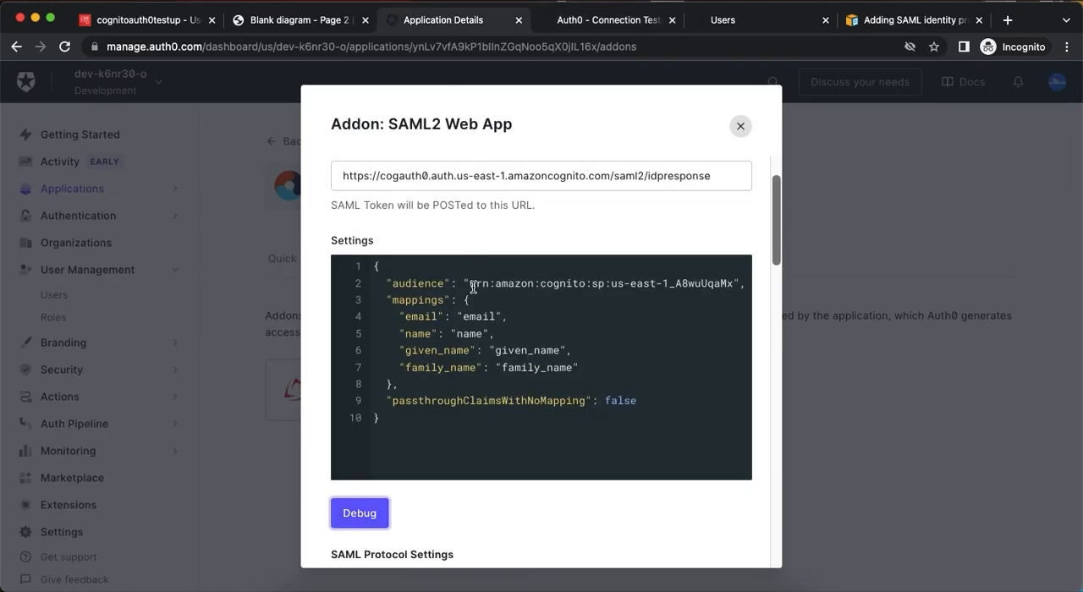
scroll(446, 500, "down", 1)
scroll(446, 505, "down", 10)
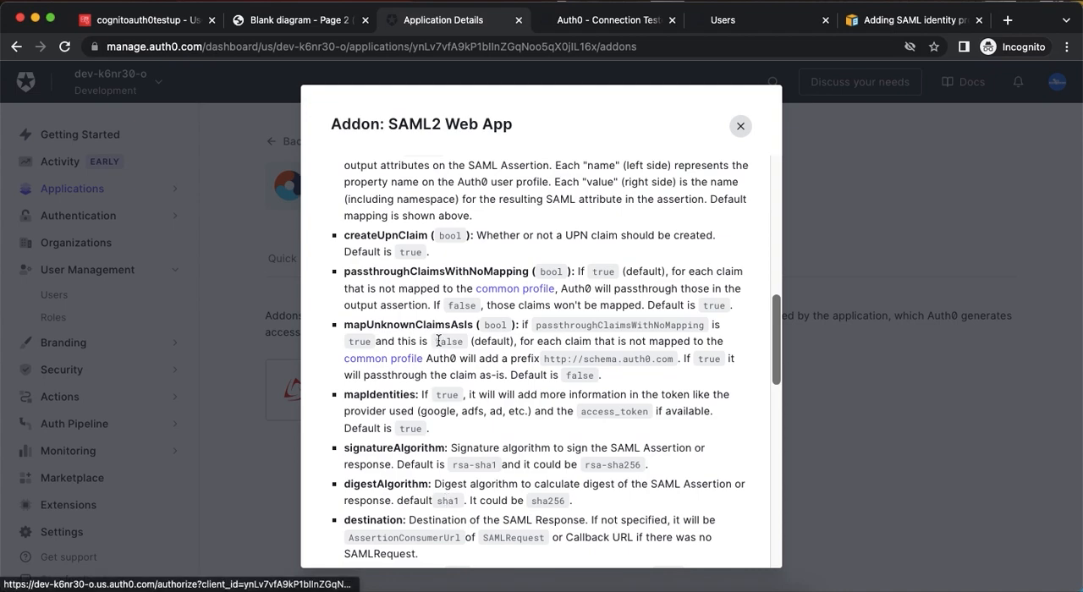
double_click(432, 326)
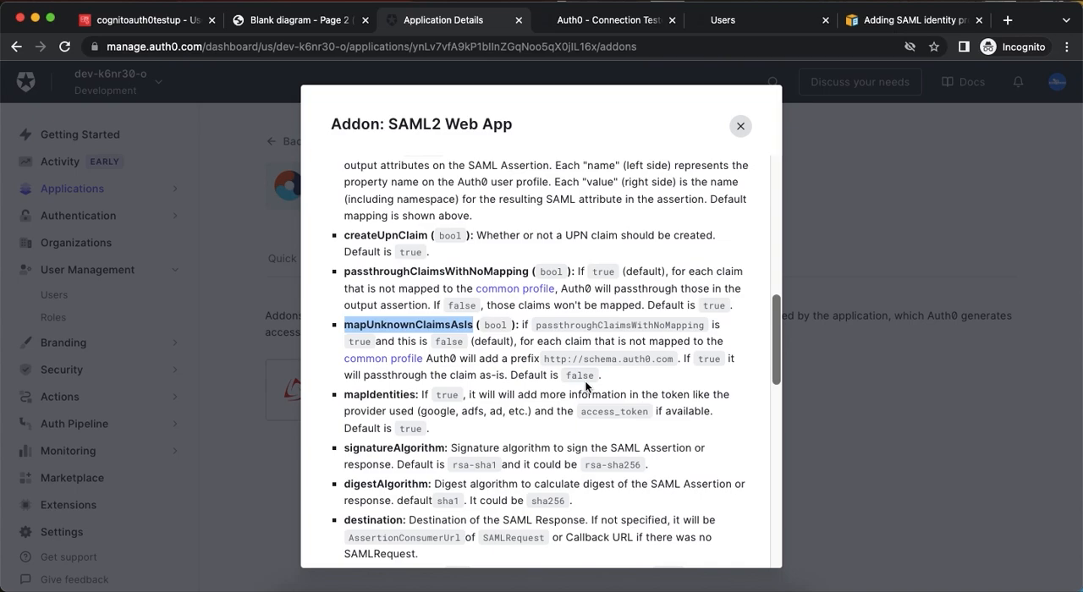
scroll(407, 436, "down", 2)
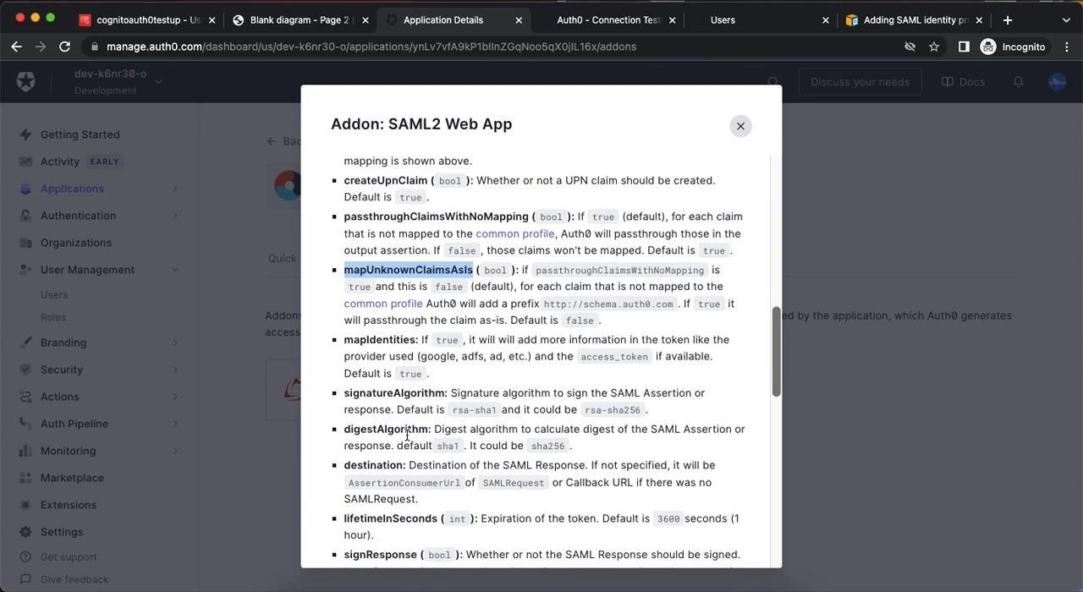
scroll(407, 436, "down", 1)
scroll(407, 436, "up", 4)
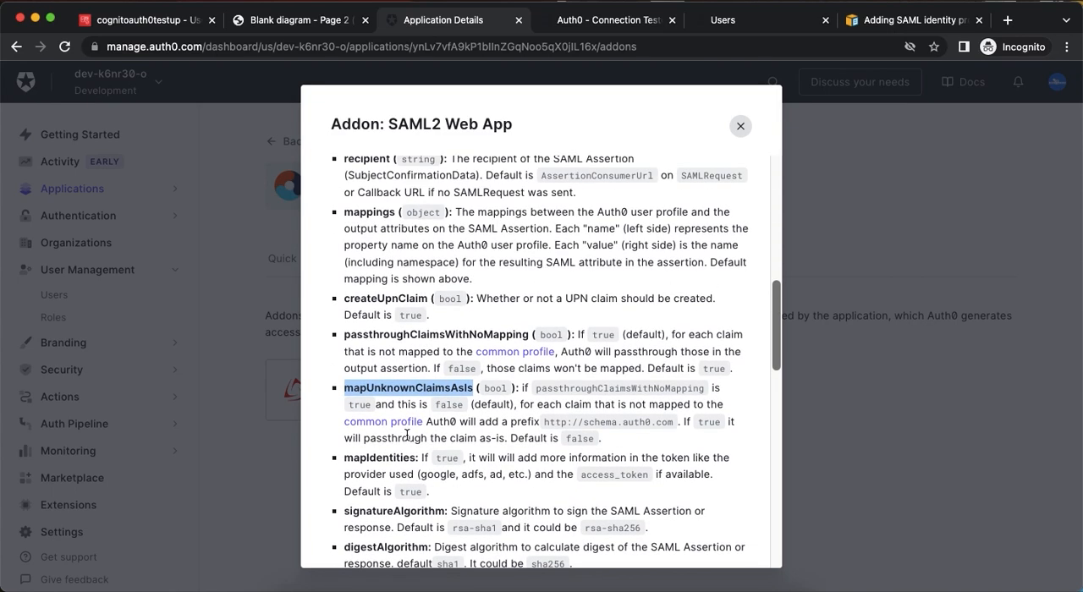
Add "createUpnClaim": false after passthroughClaimsWithNoMapping in the addon's settings JSON and save the changes.
double_click(393, 300)
key("super+c")
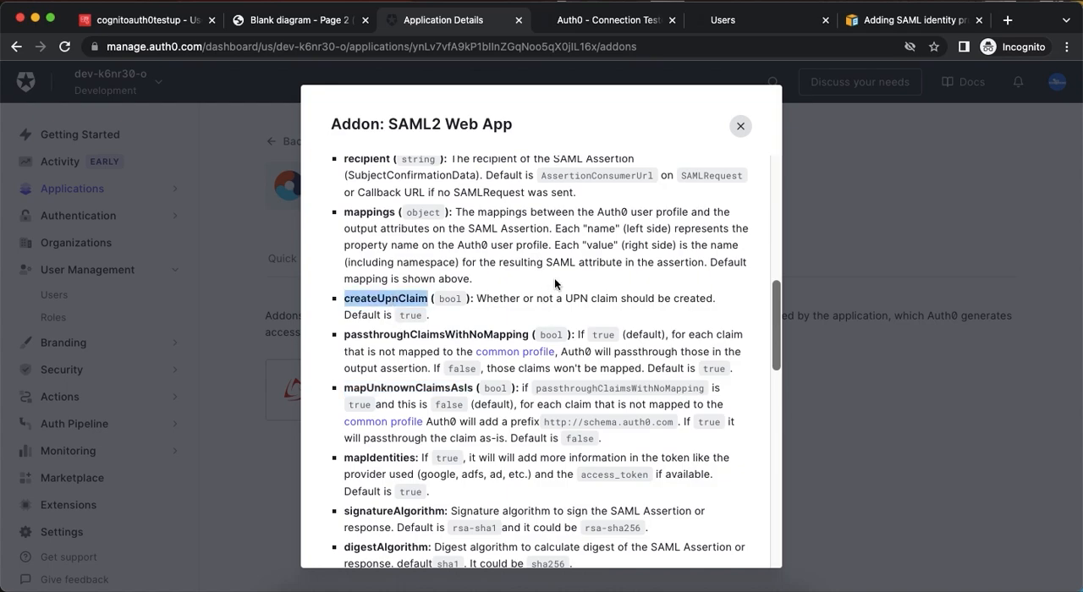
scroll(554, 277, "up", 10)
left_click(671, 430)
type(",   ")
type("\"")
key("super+v")
type("\"")
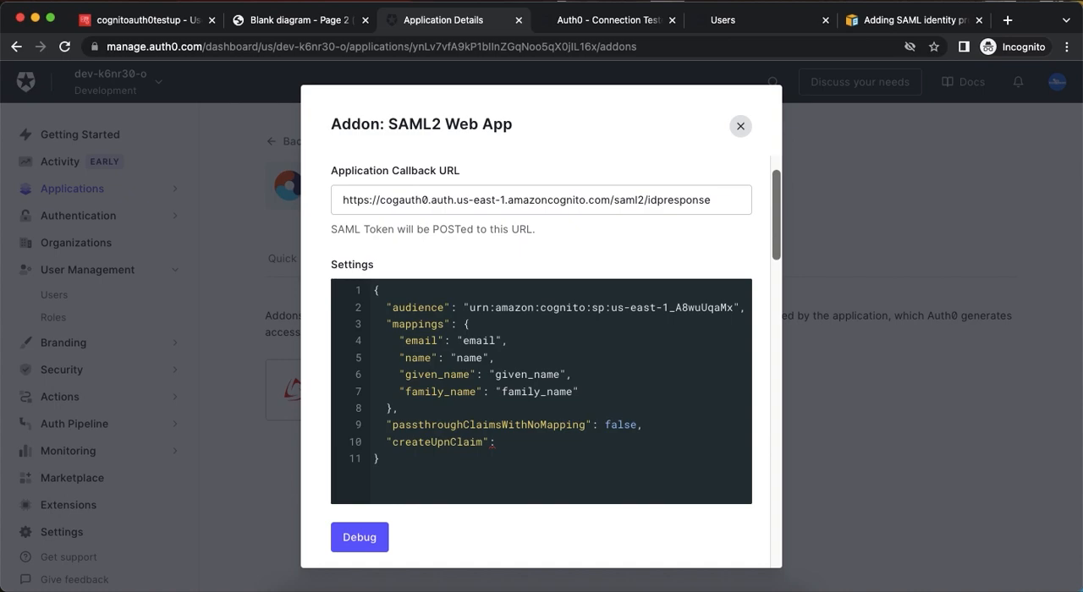
type("false")
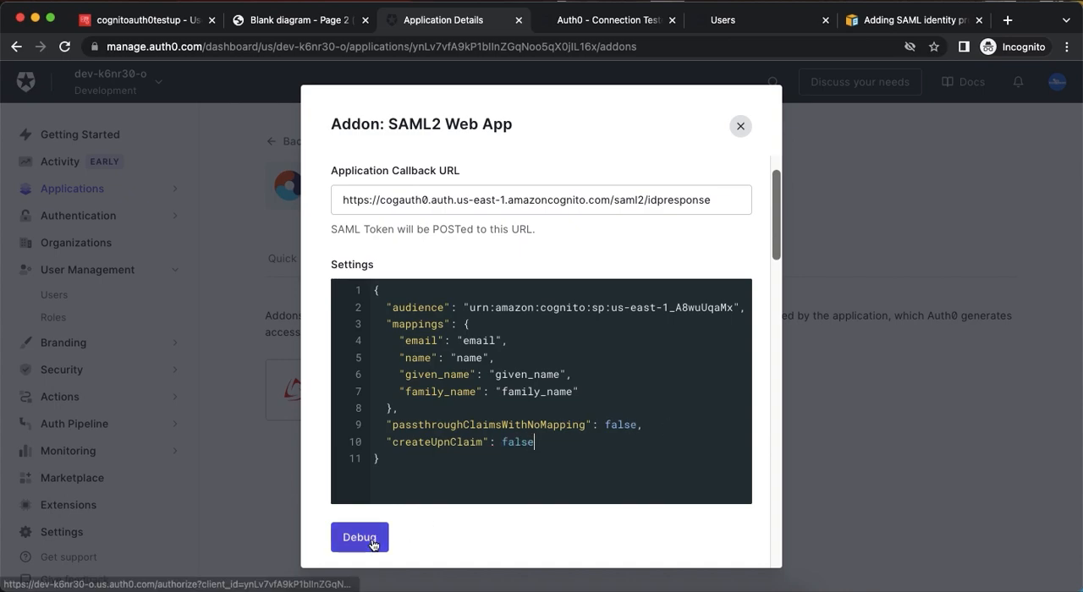
scroll(544, 451, "down", 15)
left_click(643, 523)
Debug the SAML2 Web App addon once more and inspect the attributes in the decoded SAML response.
scroll(622, 368, "up", 10)
scroll(622, 368, "up", 10)
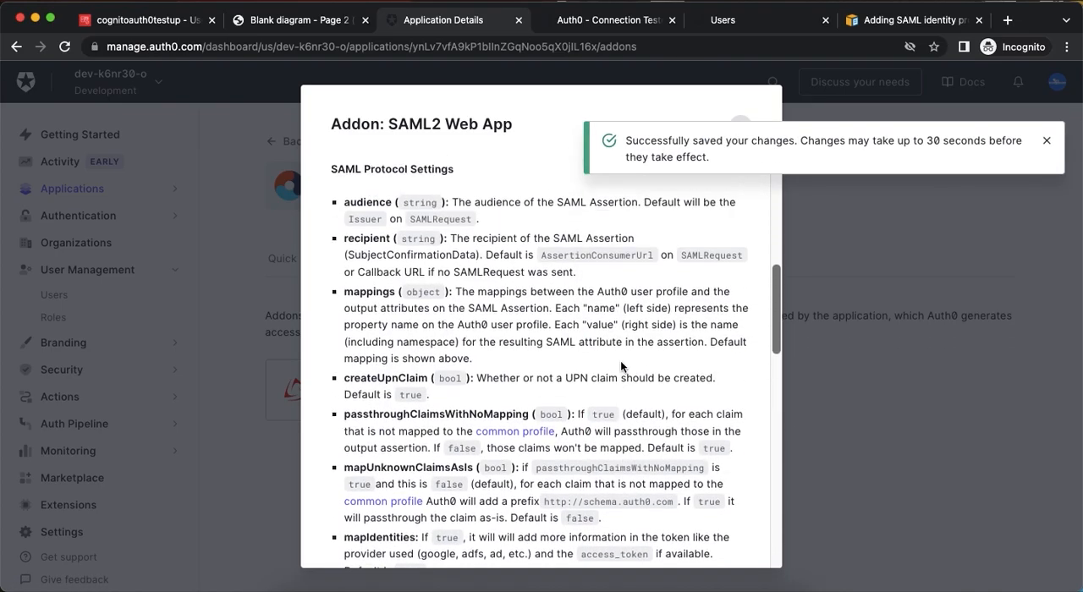
left_click(370, 533)
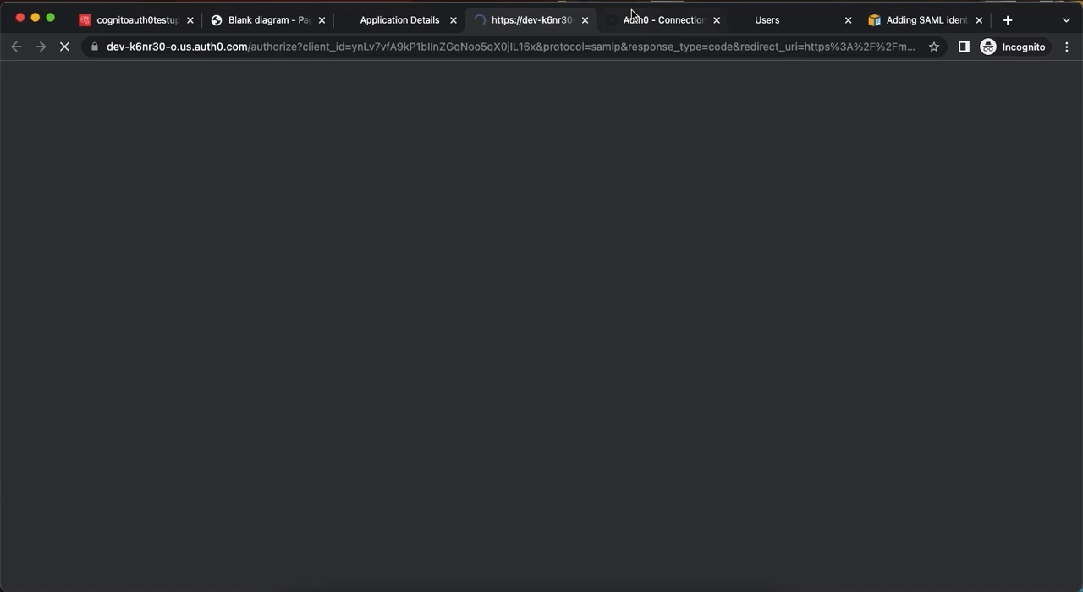
scroll(514, 361, "down", 10)
scroll(514, 361, "down", 5)
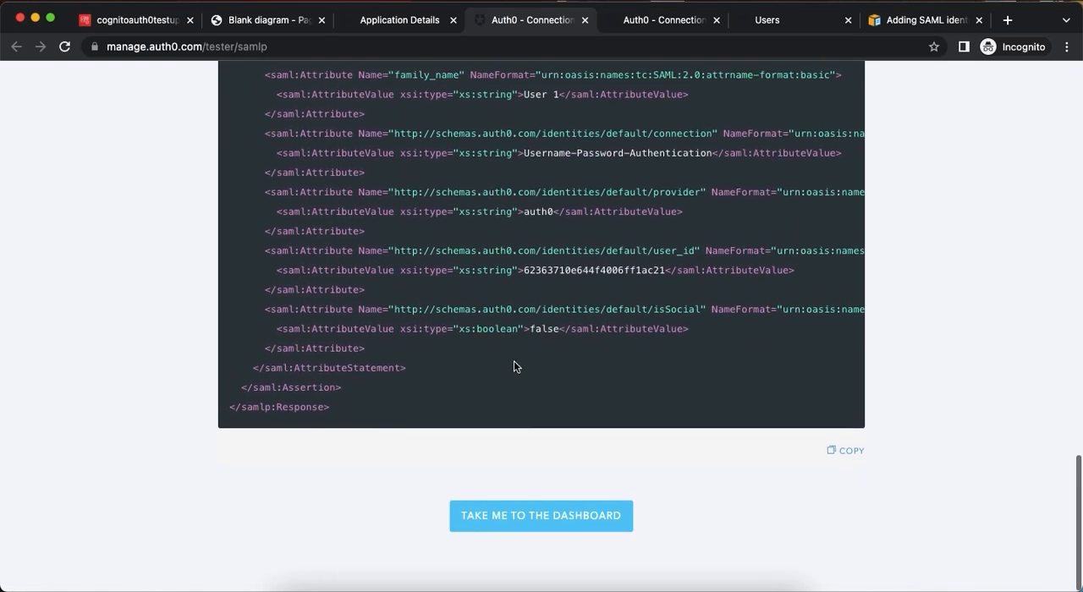
scroll(514, 361, "up", 3)
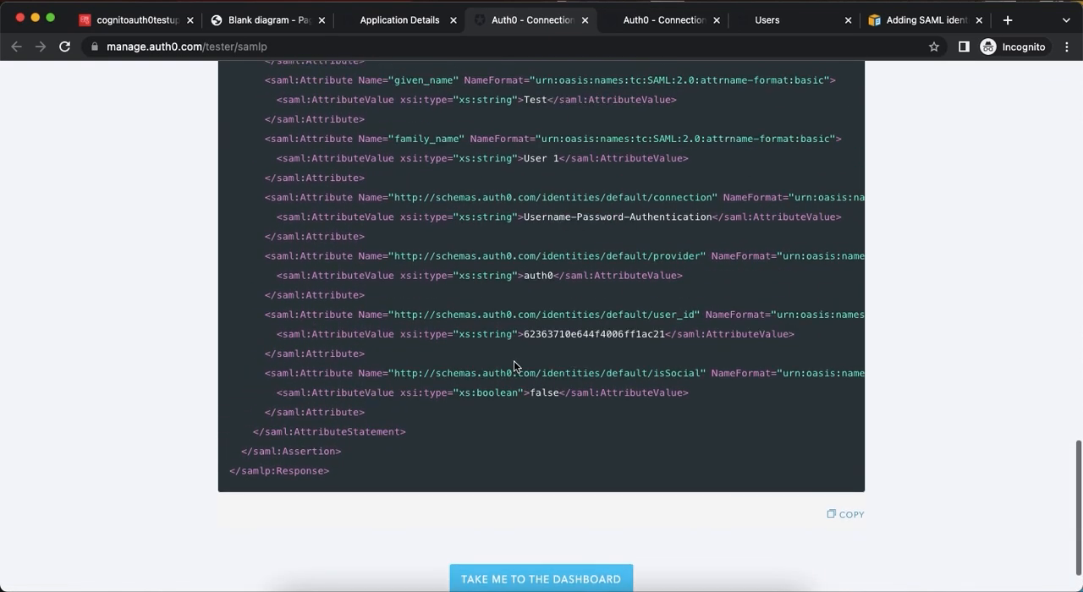
scroll(514, 362, "up", 3)
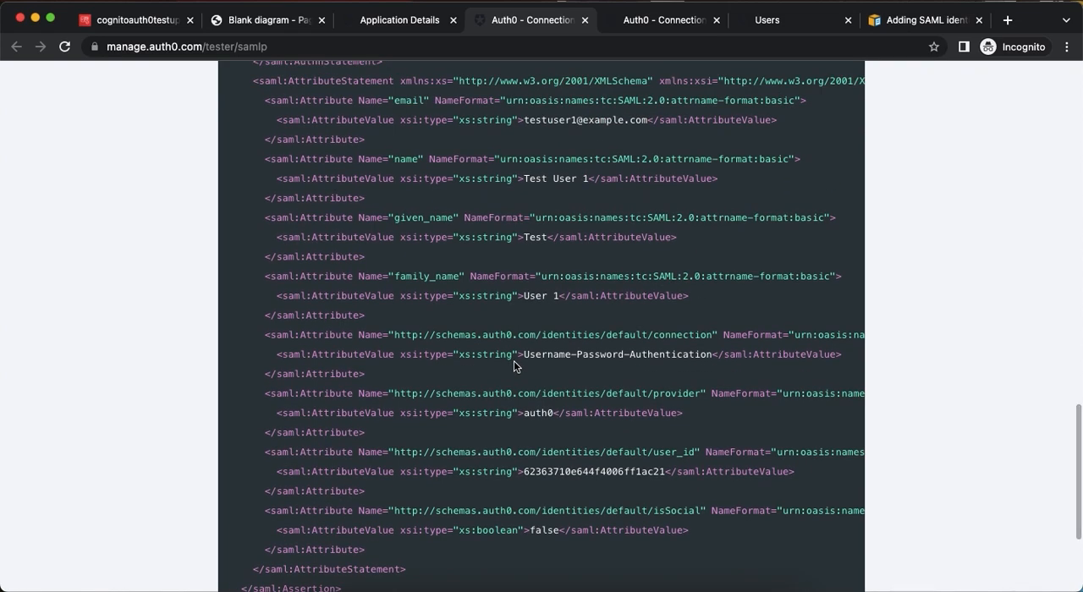
Compare the new SAML response with the previous one, checking the upn claim and the remaining Auth0 identity attributes.
left_click(648, 23)
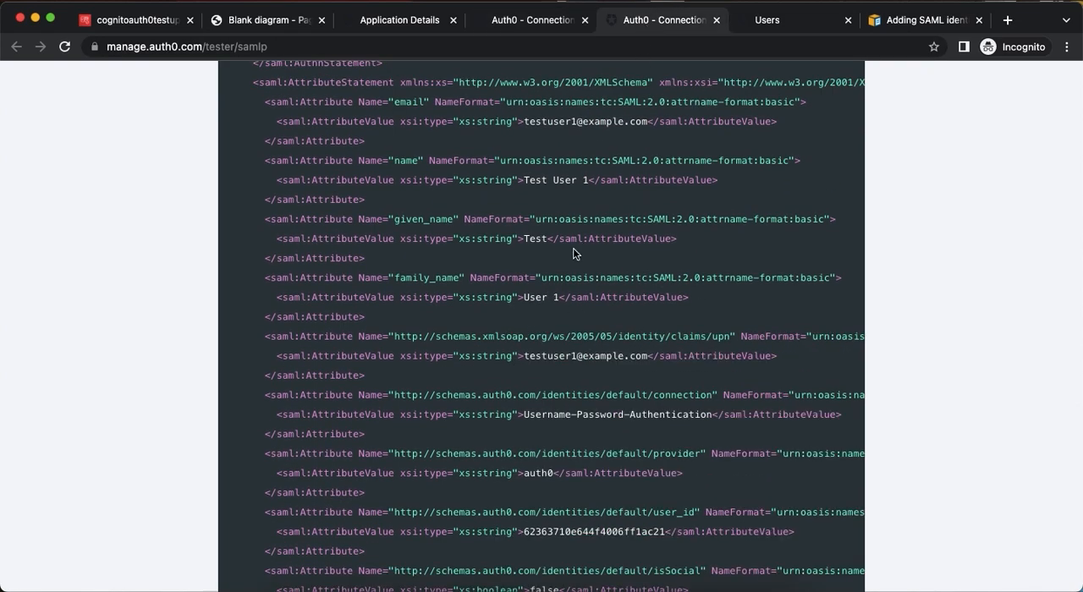
left_click(540, 23)
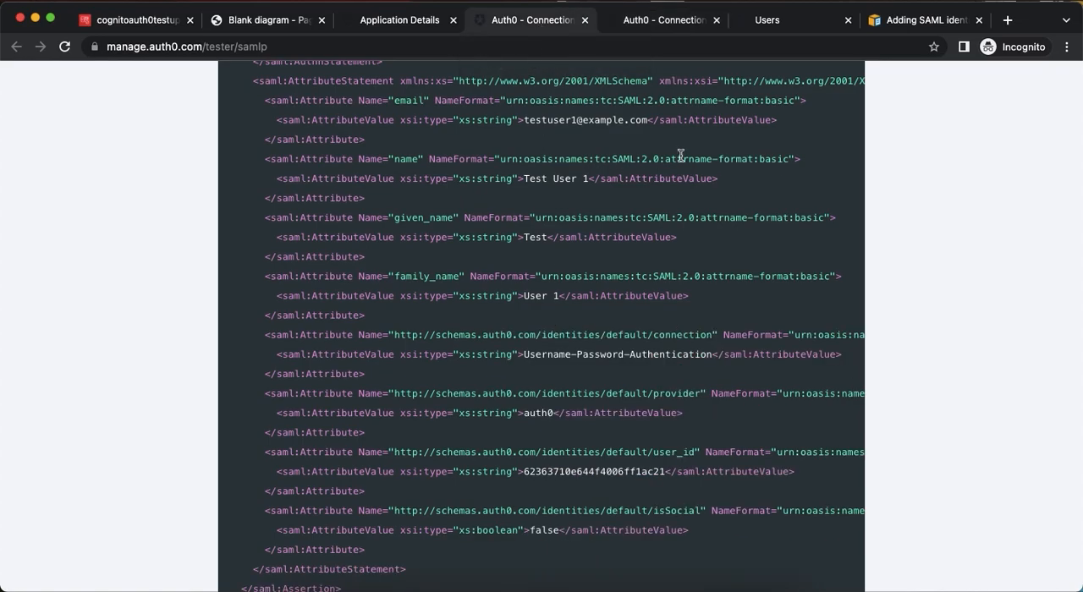
scroll(576, 335, "up", 2)
scroll(571, 347, "down", 3)
scroll(571, 345, "up", 2)
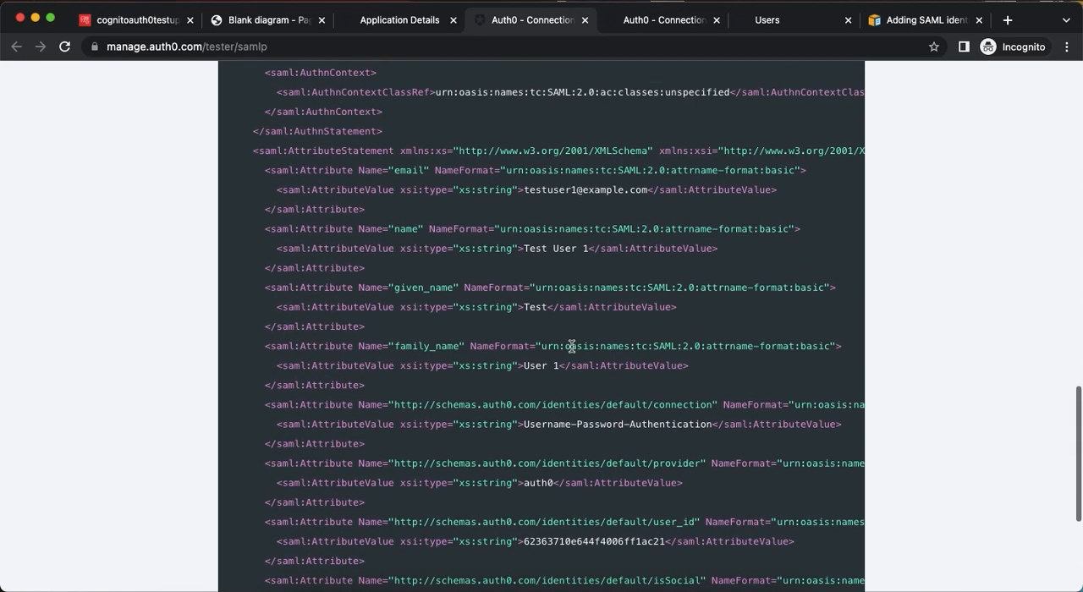
scroll(571, 346, "down", 2)
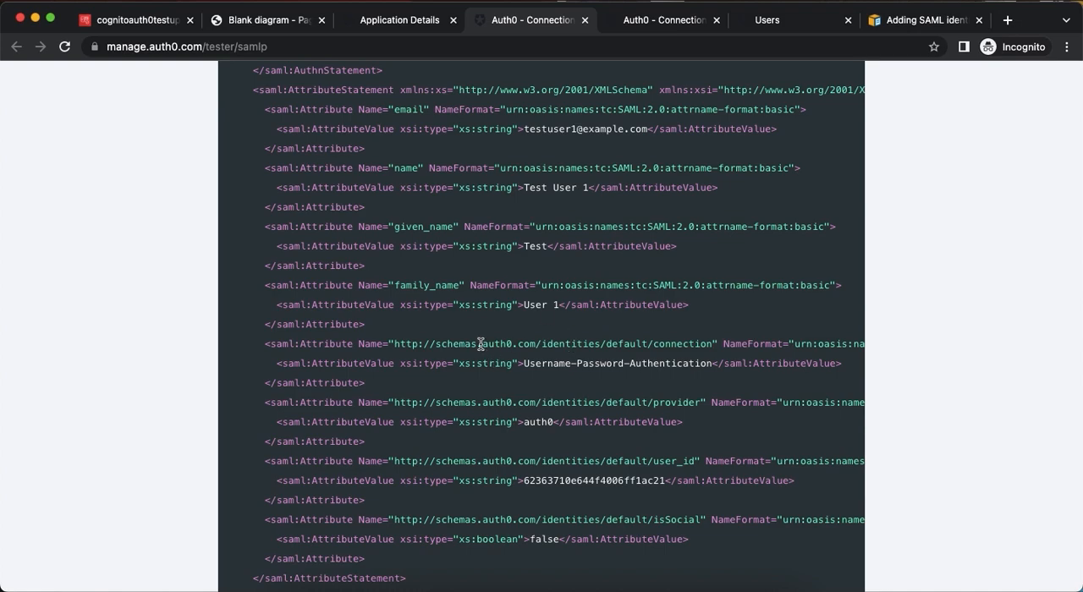
right_click(514, 447)
left_click(496, 457)
scroll(641, 163, "up", 10)
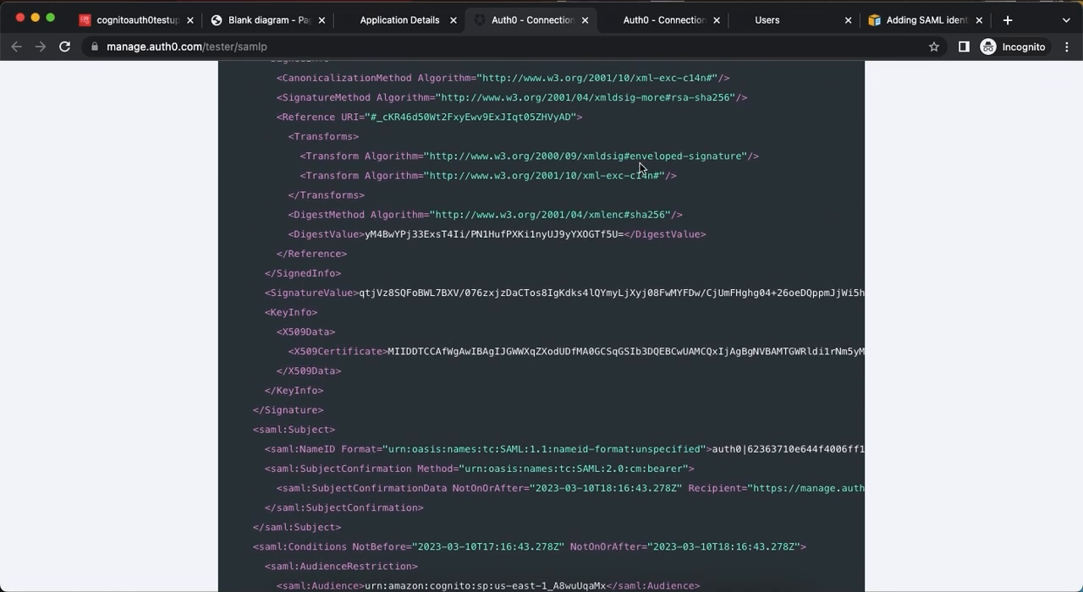
Close both debug test results and return to the SAML2 Web App addon's settings.
left_click(586, 22)
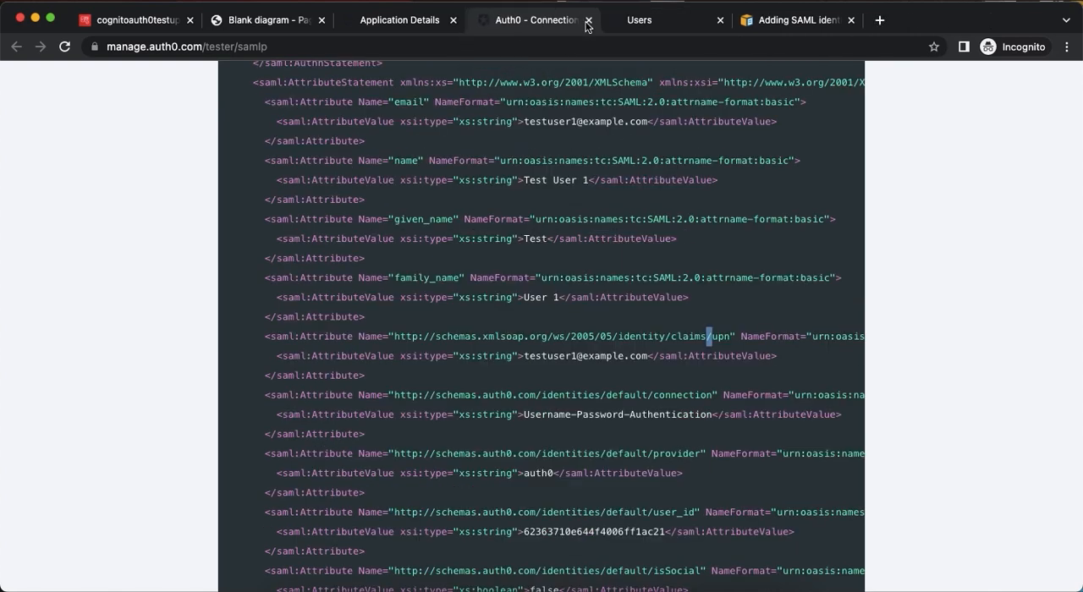
left_click(587, 21)
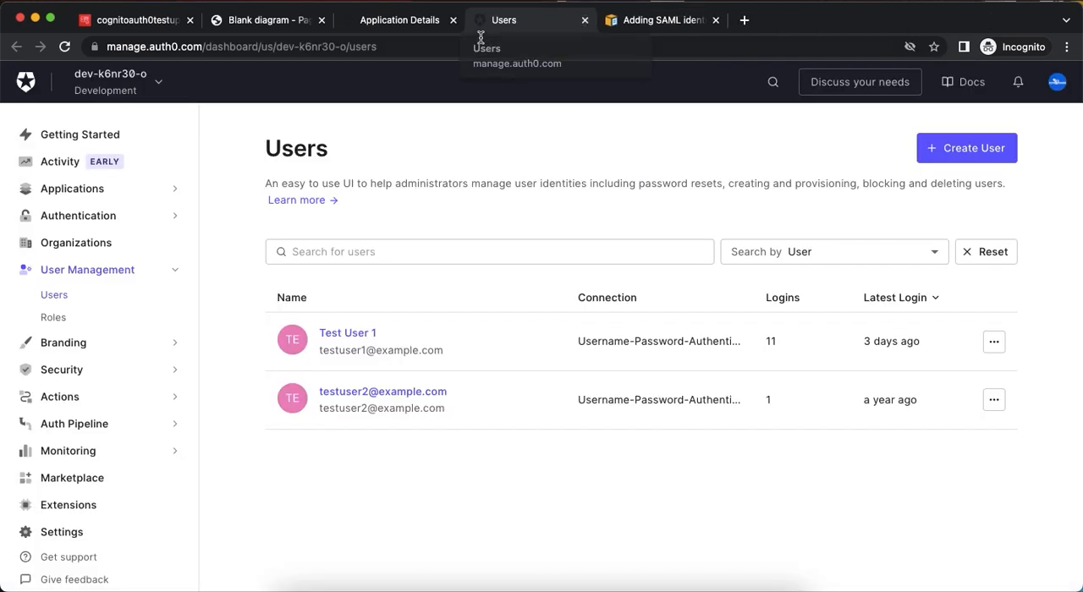
left_click(428, 26)
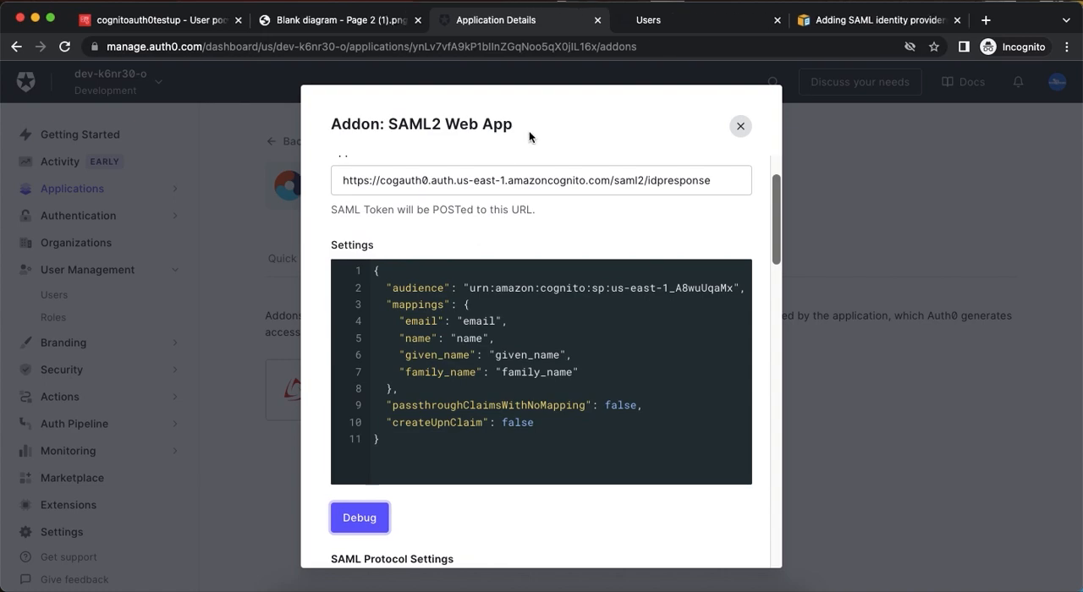
Create an Auth0 test user on the Username-Password-Authentication connection, entering the user's e-mail and matching values in Password and Repeat Password.
left_click(671, 24)
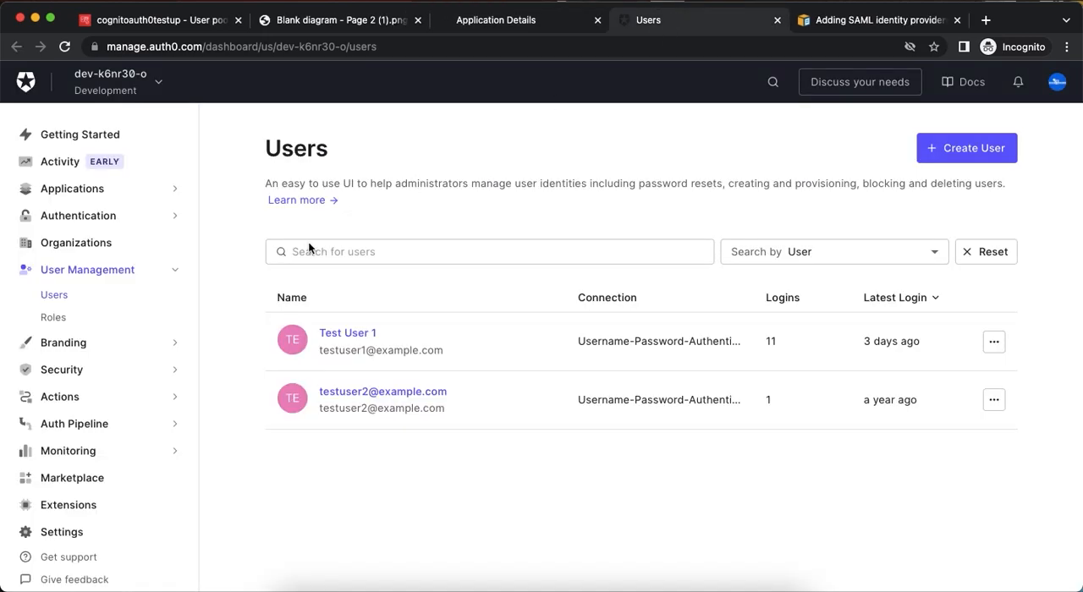
left_click(960, 151)
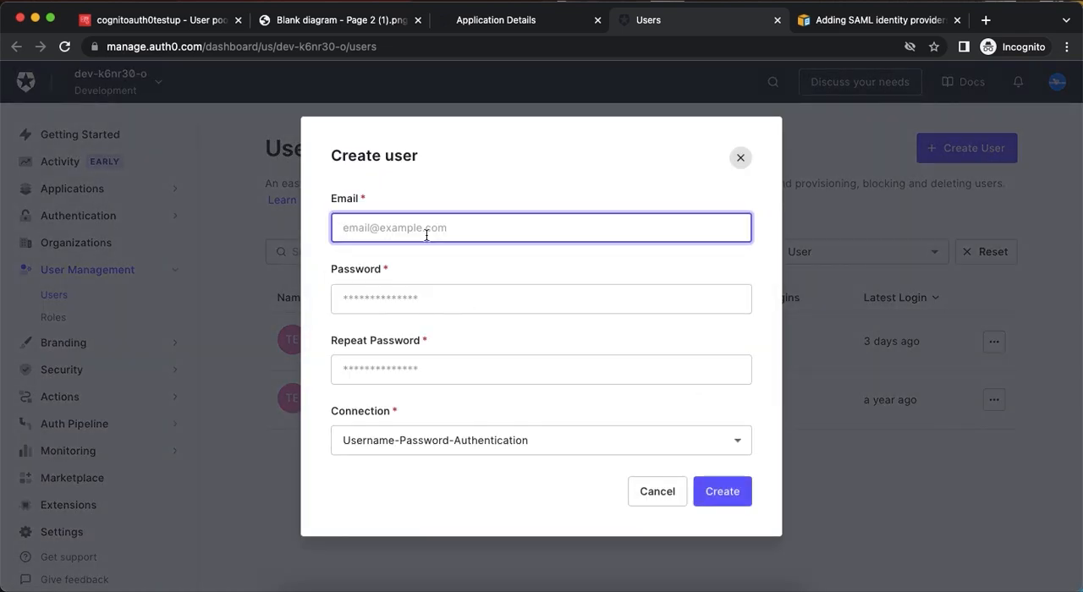
type("cognitotestuser@example.com")
key("Tab")
type("••••••••••")
key("Tab")
type("•")
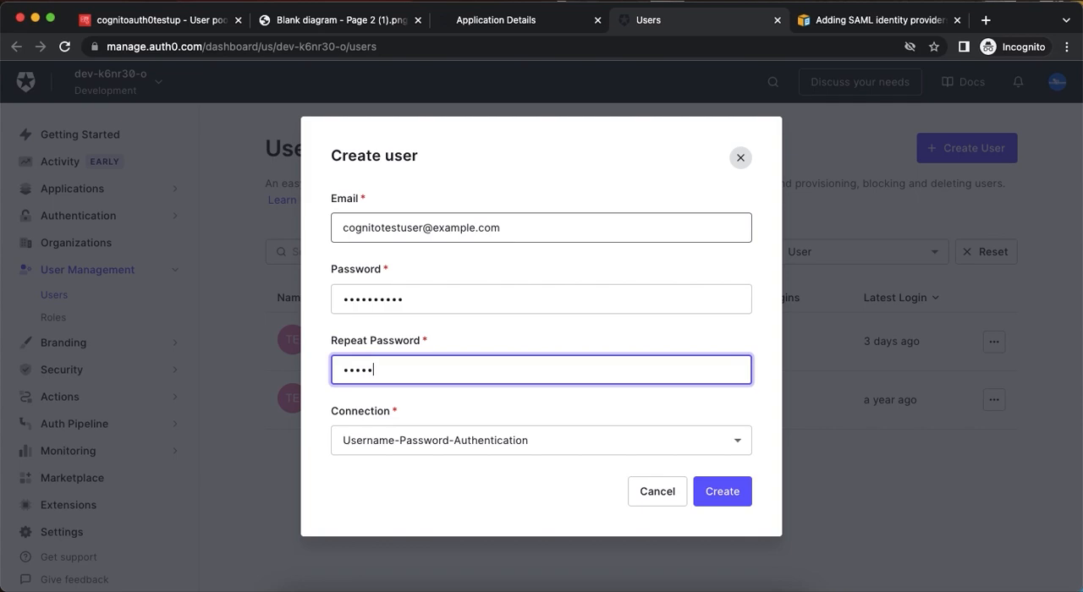
left_click(711, 490)
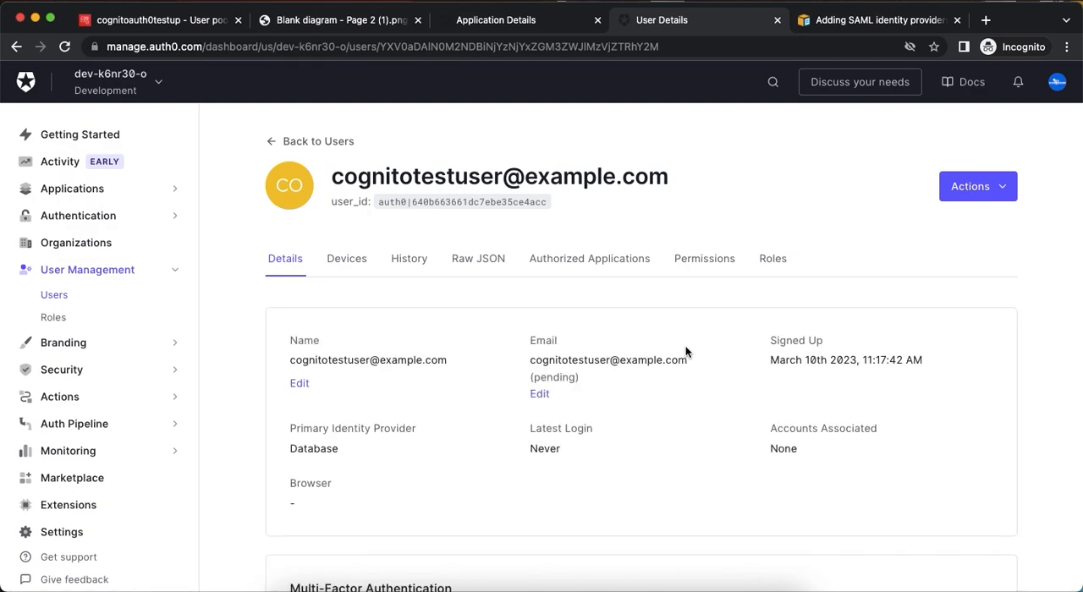
Examine the new user's raw JSON profile, checking the name, nickname and other identity attributes.
scroll(685, 350, "down", 2)
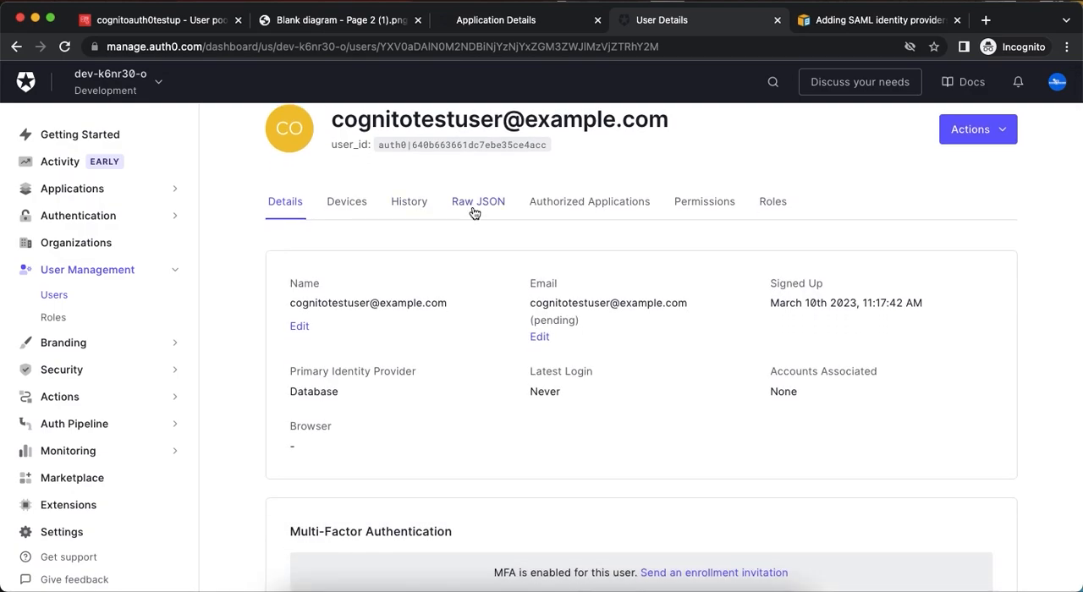
left_click(475, 209)
scroll(512, 436, "down", 3)
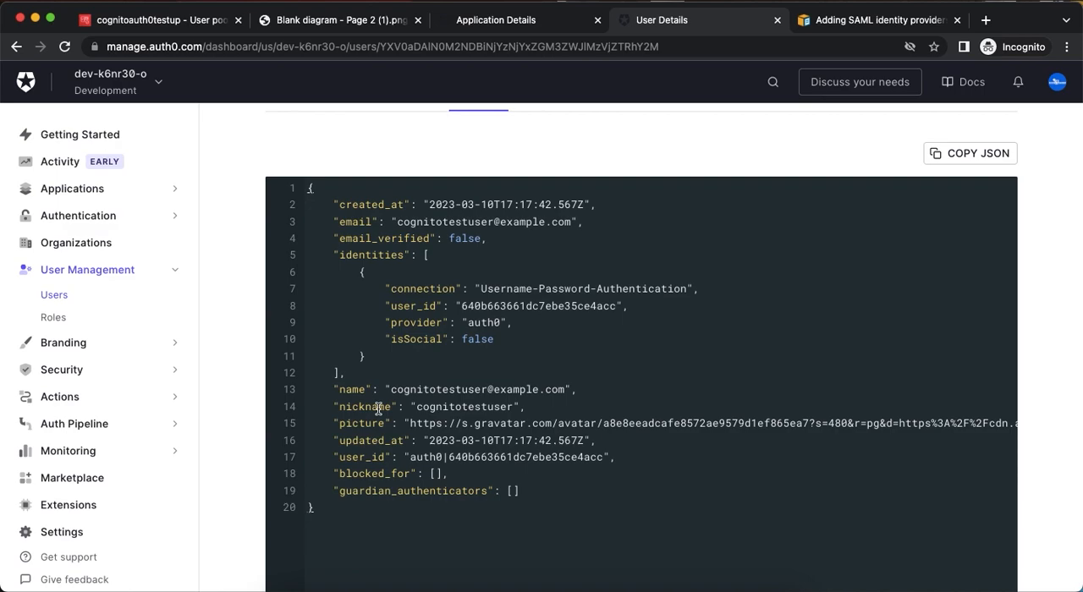
scroll(378, 409, "up", 3)
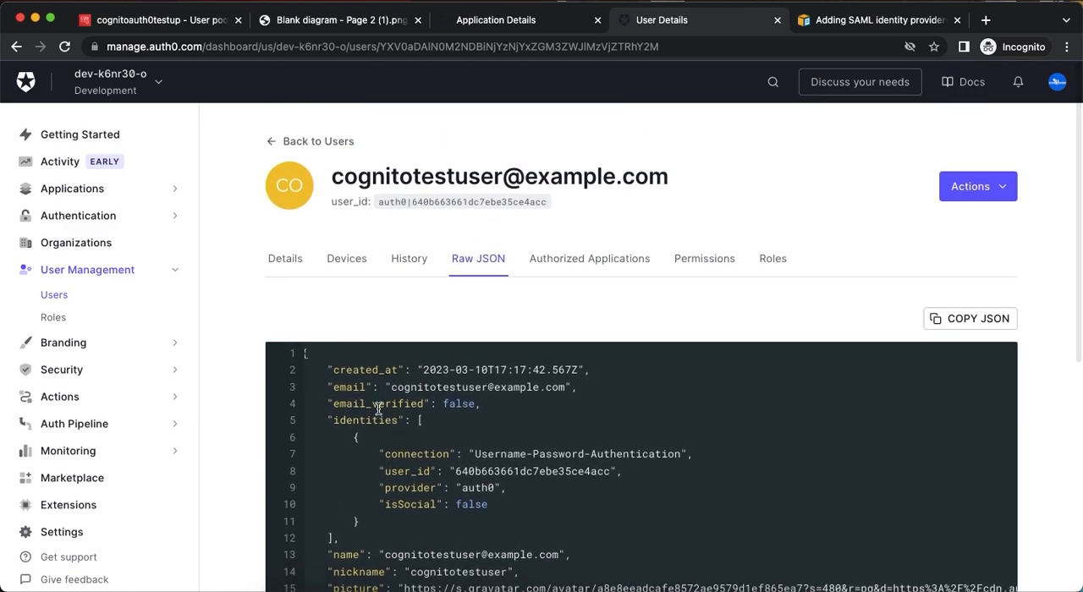
scroll(378, 410, "down", 1)
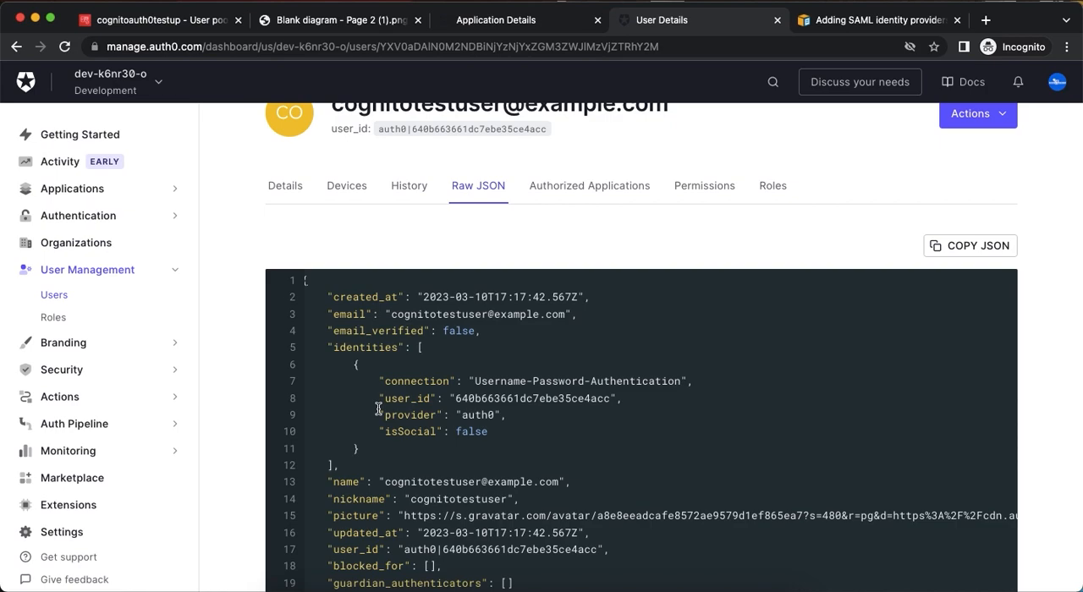
scroll(378, 409, "up", 1)
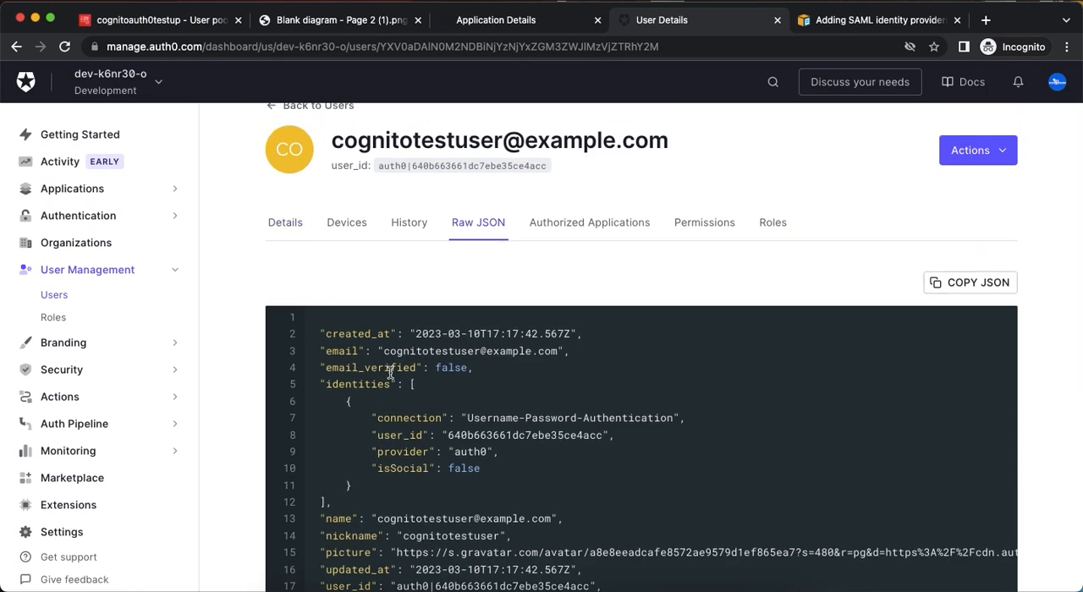
Open the Auth0 Management API's API Explorer and create and authorize a test application for it.
left_click(91, 191)
left_click(60, 239)
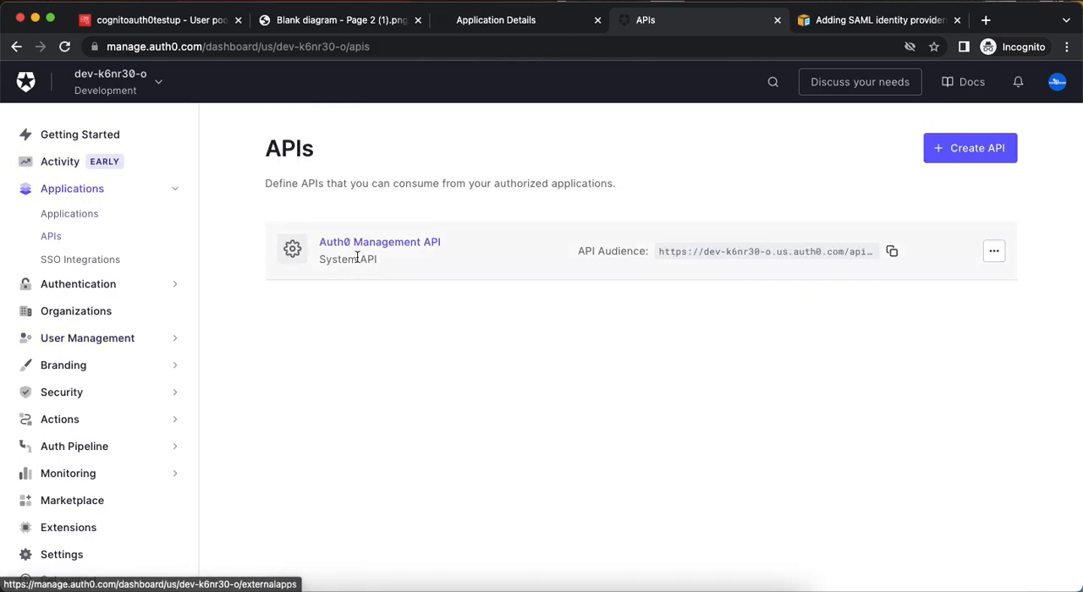
left_click(358, 250)
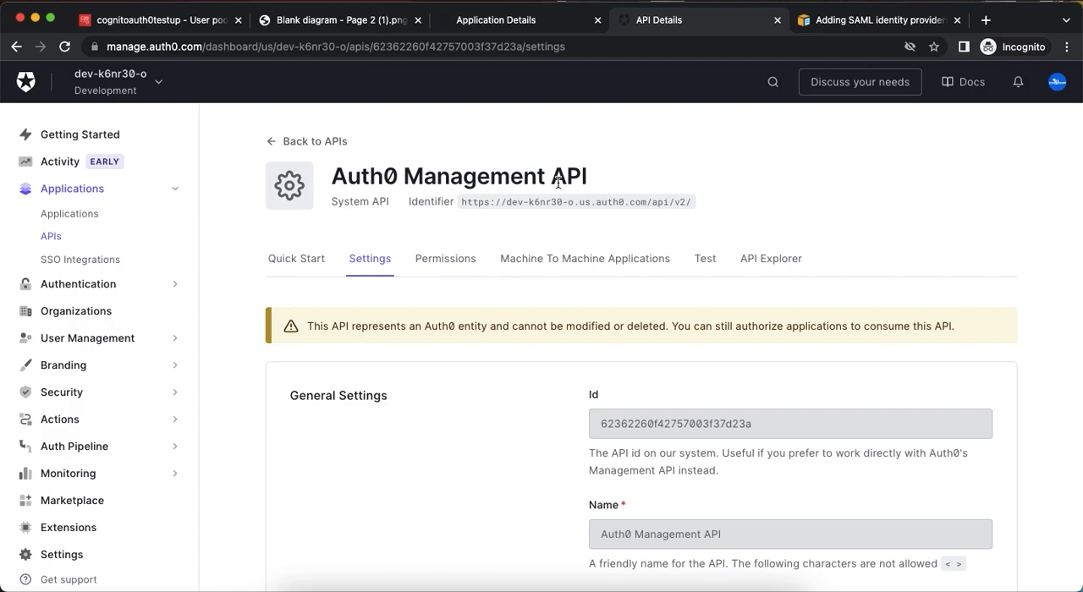
left_click(751, 260)
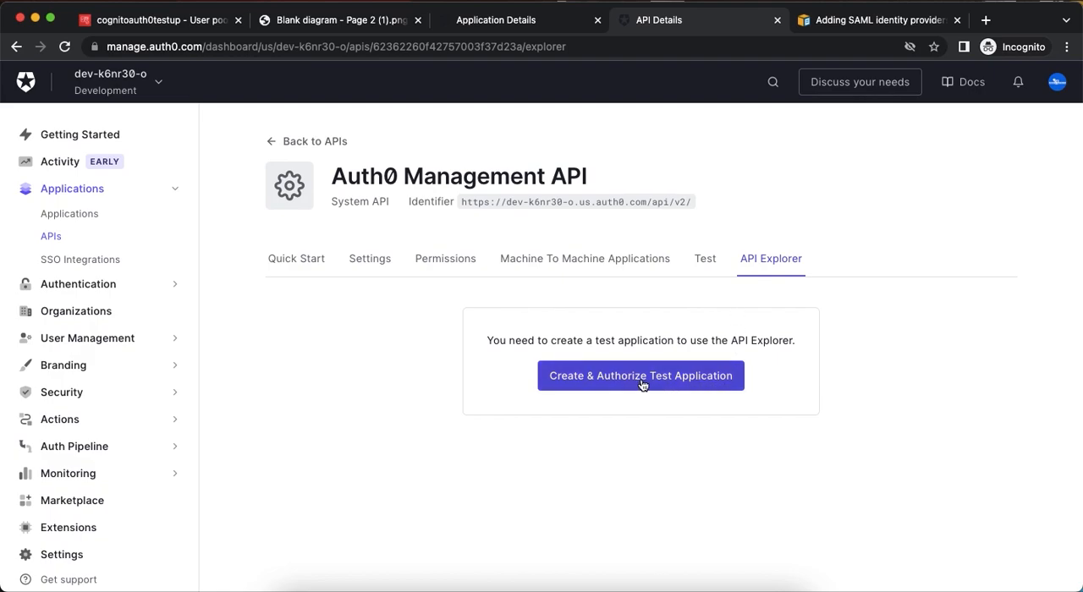
left_click(642, 383)
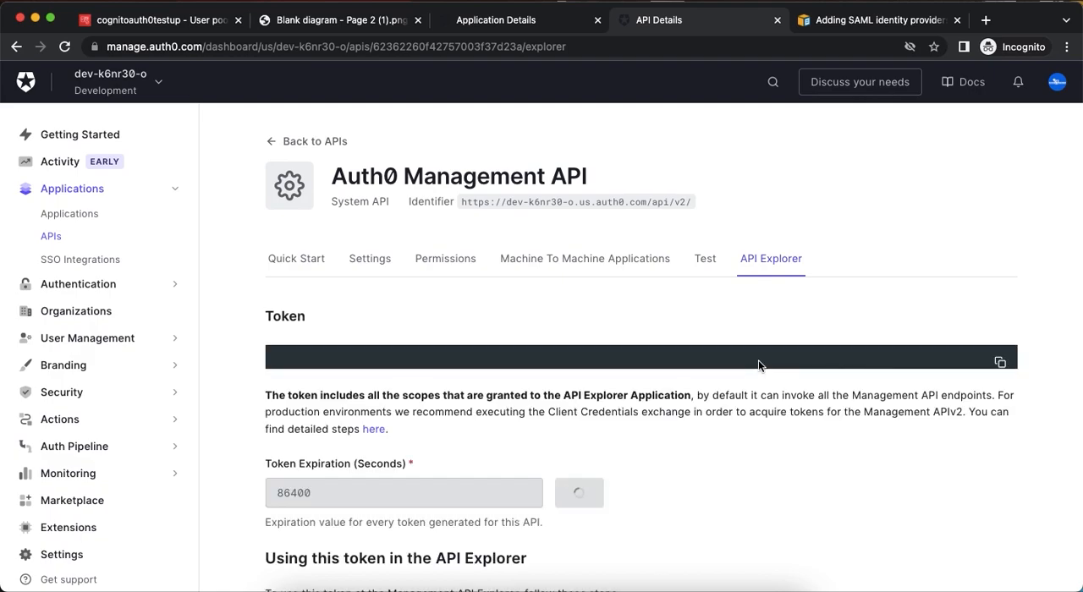
Open the linked Management API Explorer and copy the generated API token from the Auth0 Management API page.
scroll(758, 360, "down", 3)
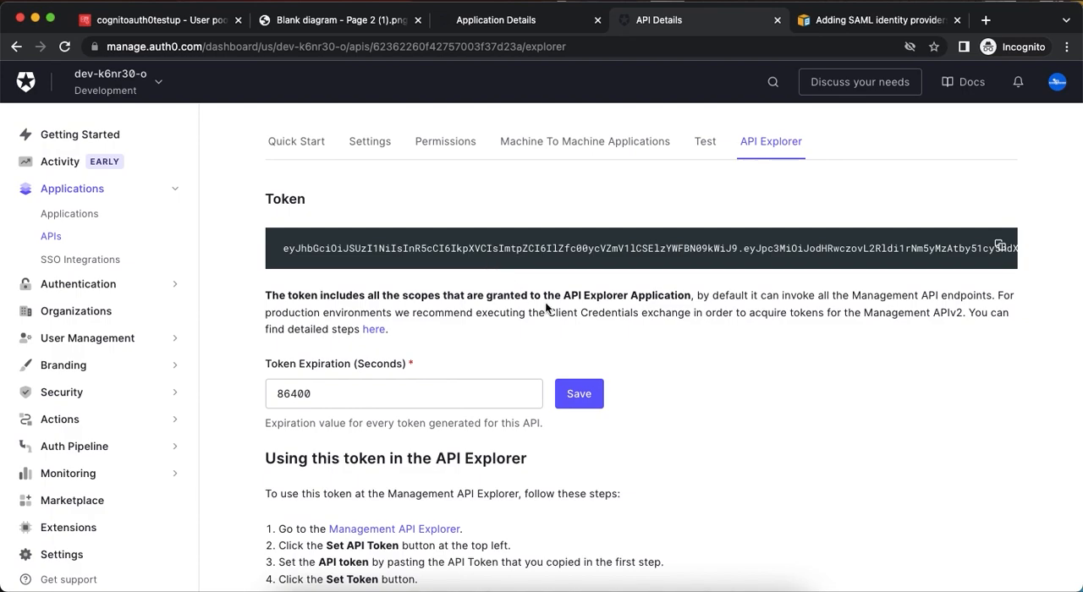
scroll(545, 308, "down", 2)
left_click(414, 451, "super")
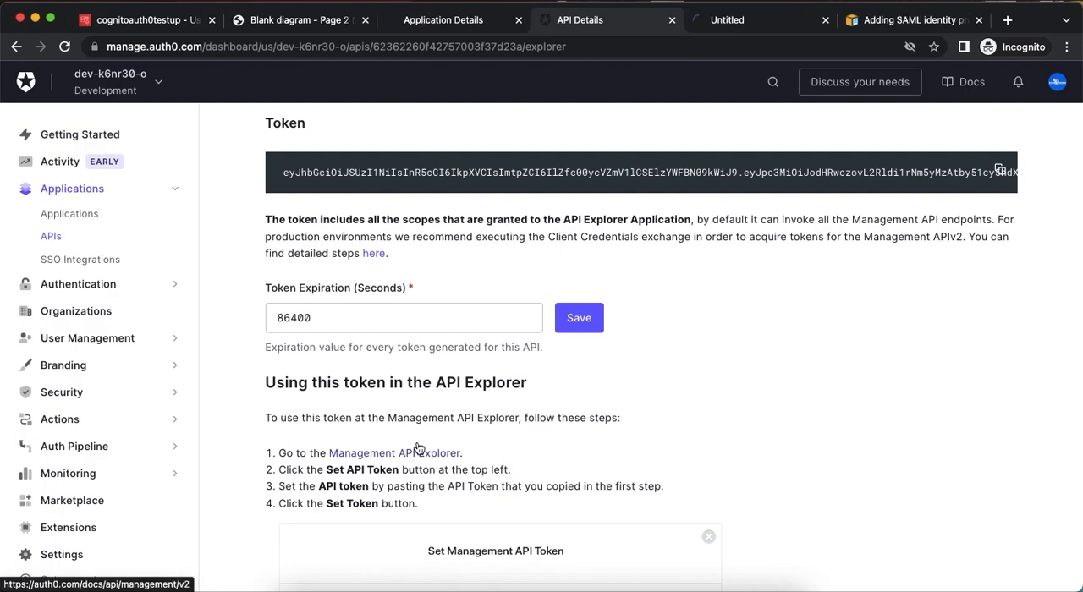
scroll(573, 290, "up", 2)
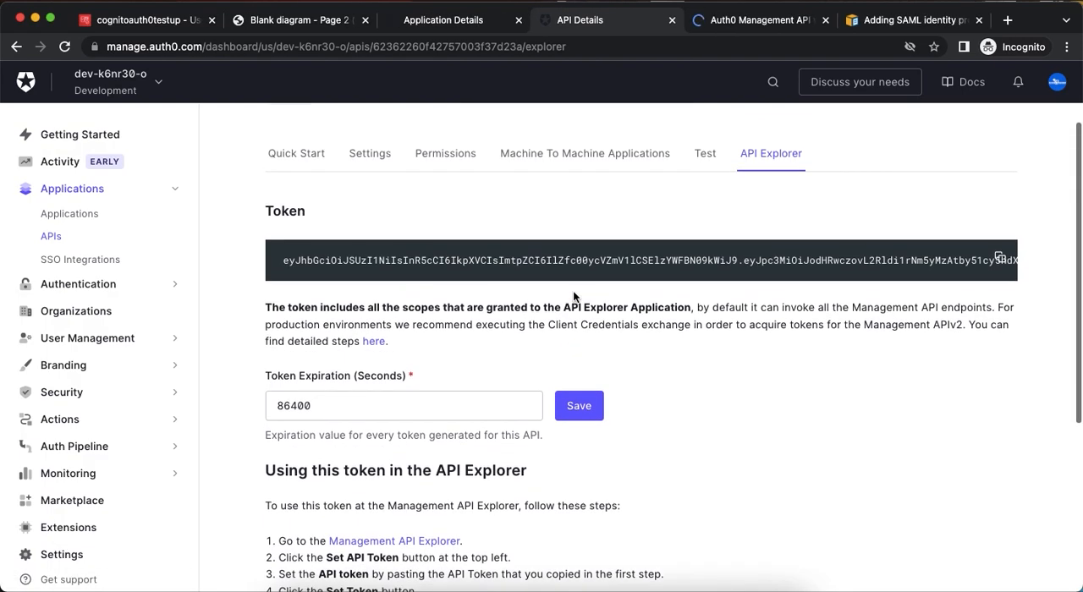
left_click(999, 258)
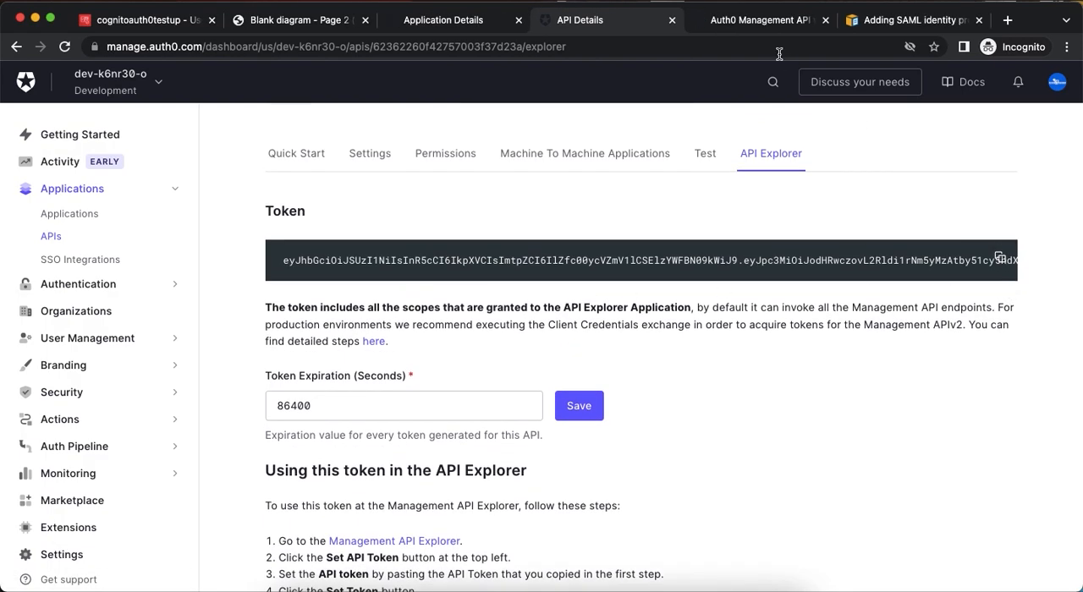
Close the blank Management API page and reopen the Management API documentation from the Auth0 dashboard's docs links.
left_click(746, 22)
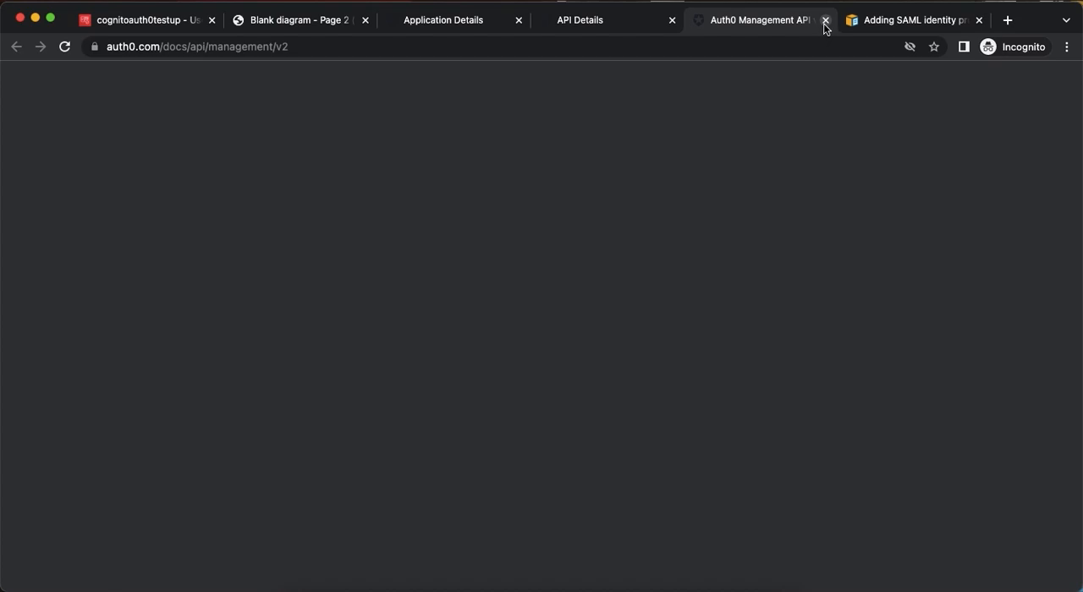
key("super+w")
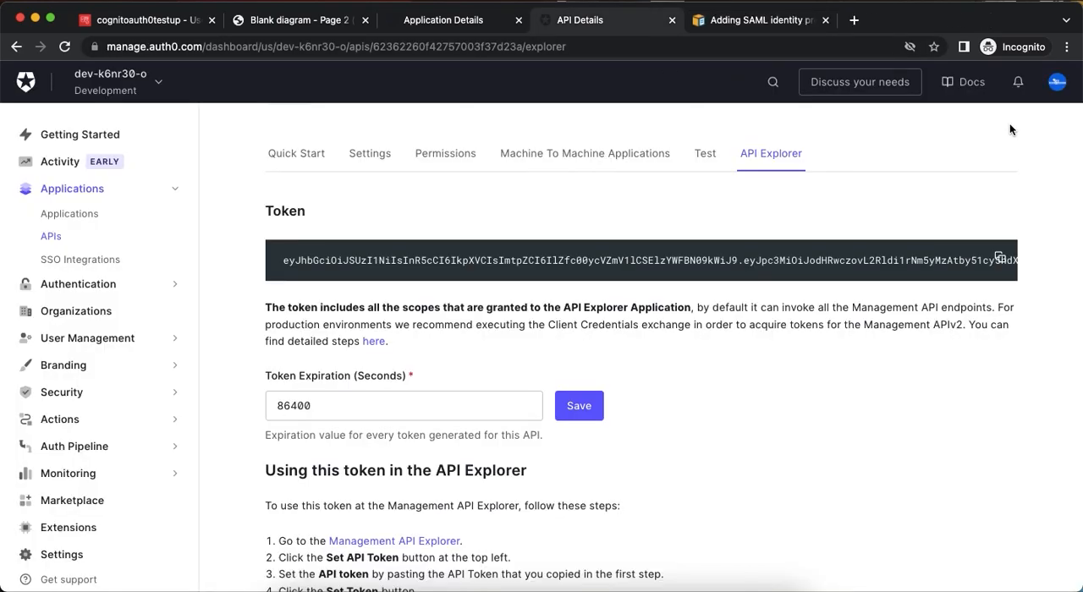
left_click(970, 82)
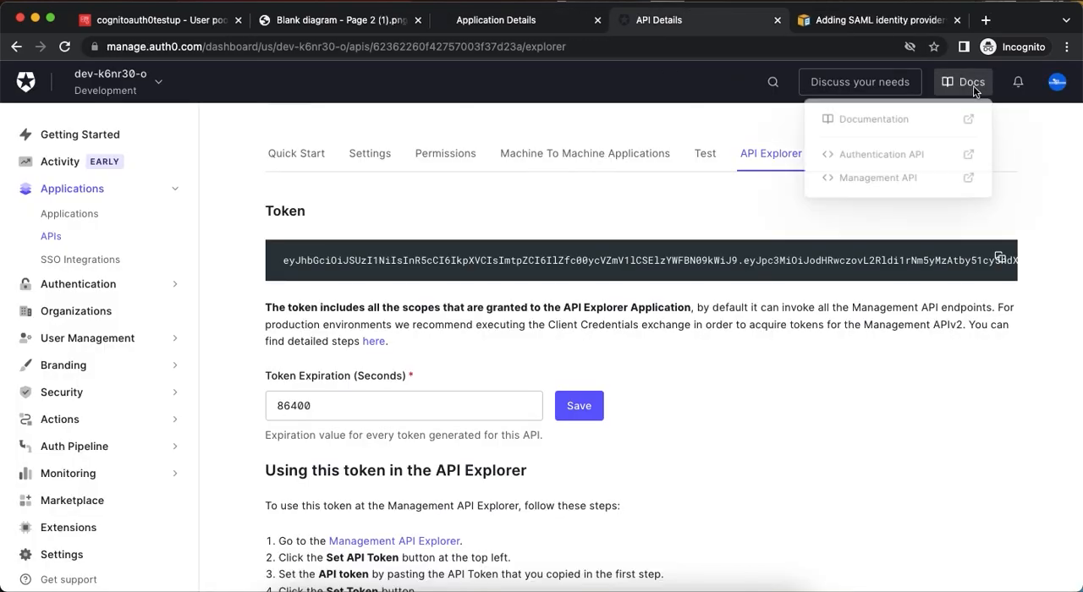
left_click(867, 187)
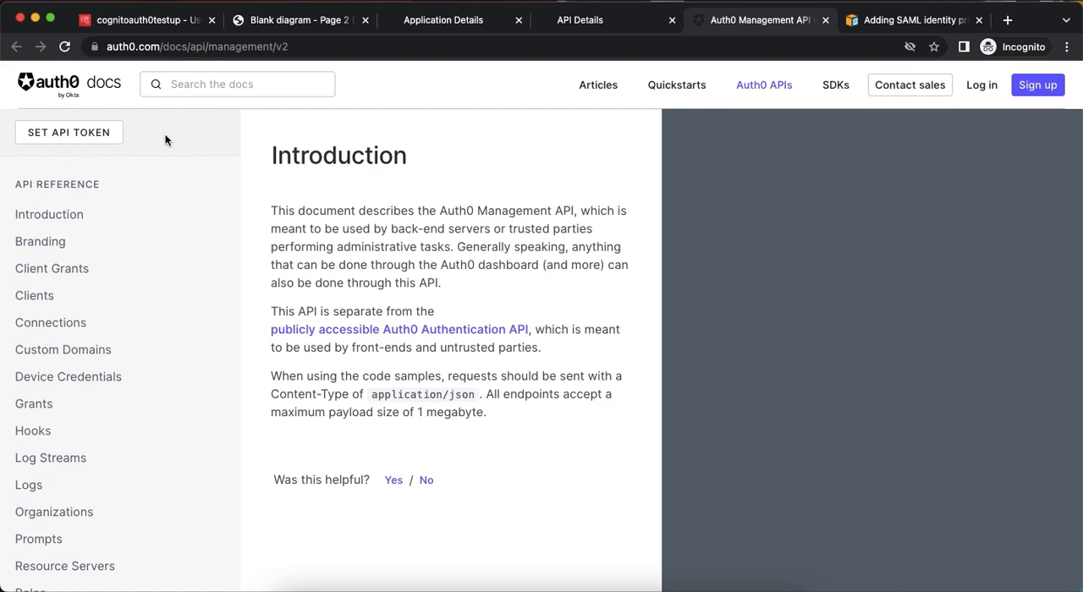
Set the Management API token in the Auth0 docs by pasting the copied API token.
left_click(91, 141)
key("Escape")
left_click(104, 141)
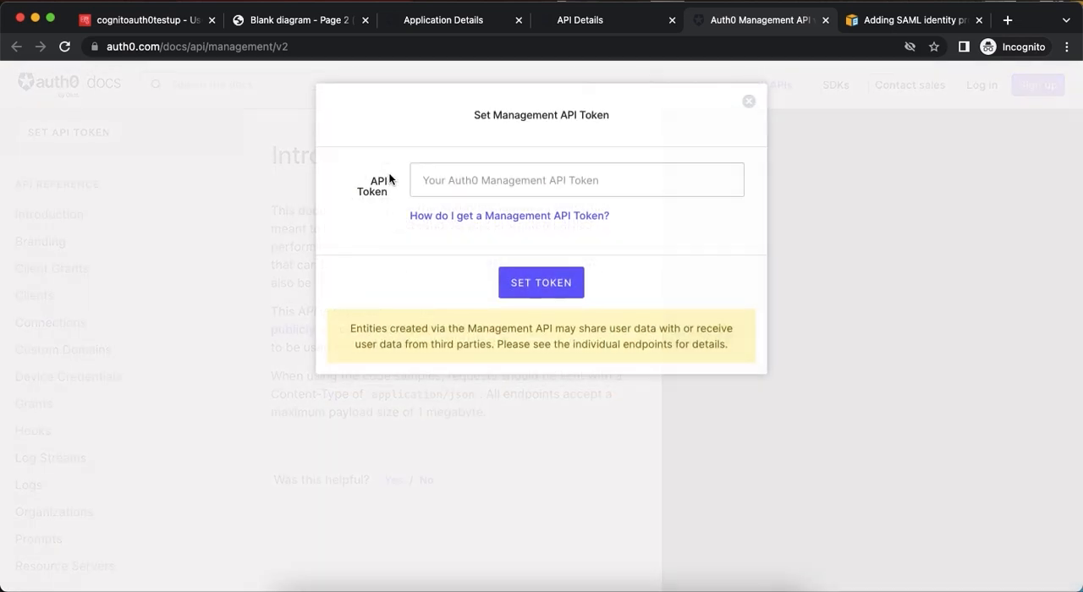
left_click(442, 175)
key("super+v")
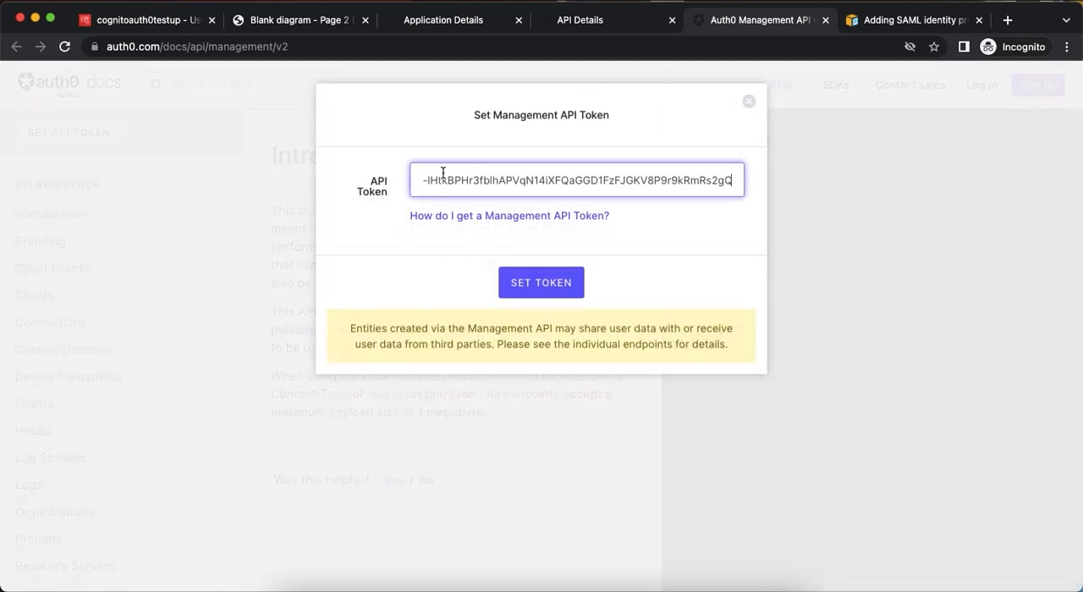
left_click(533, 295)
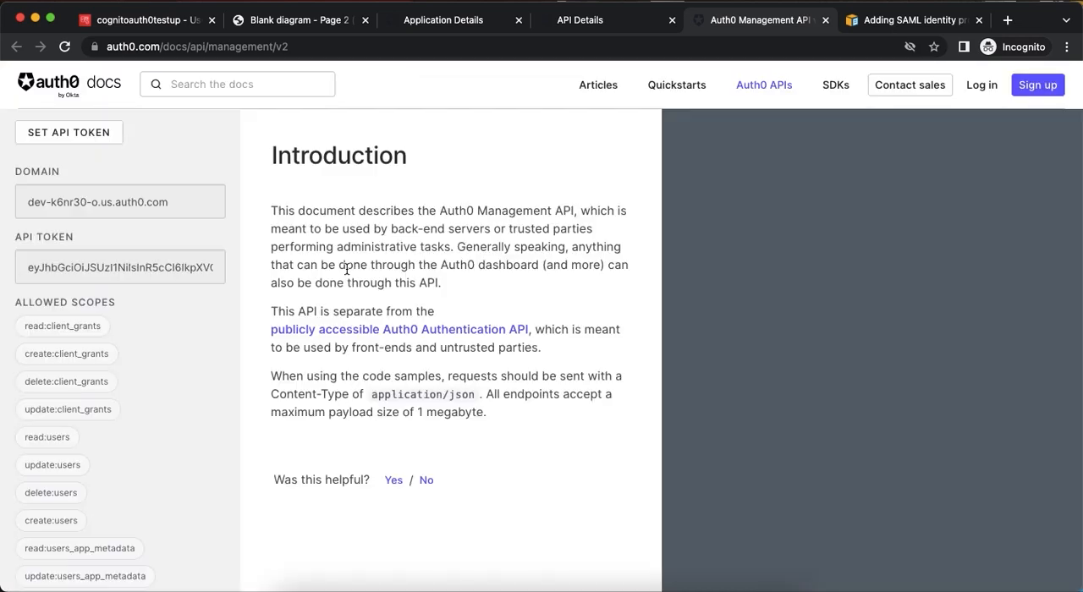
Browse down the token's allowed scopes and reload the Management API documentation page.
scroll(149, 306, "down", 20)
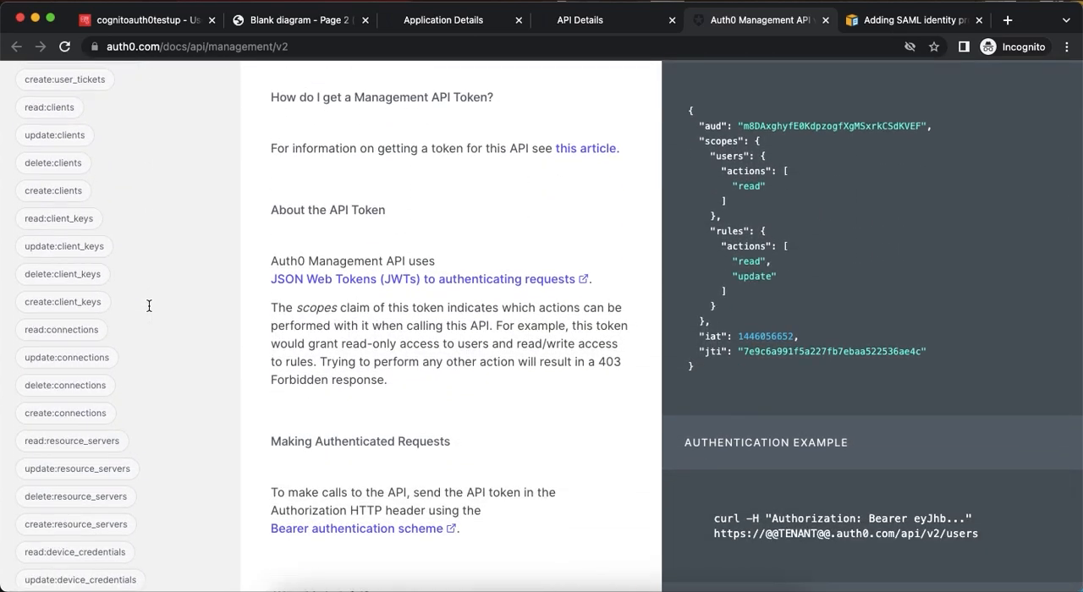
scroll(149, 306, "down", 10)
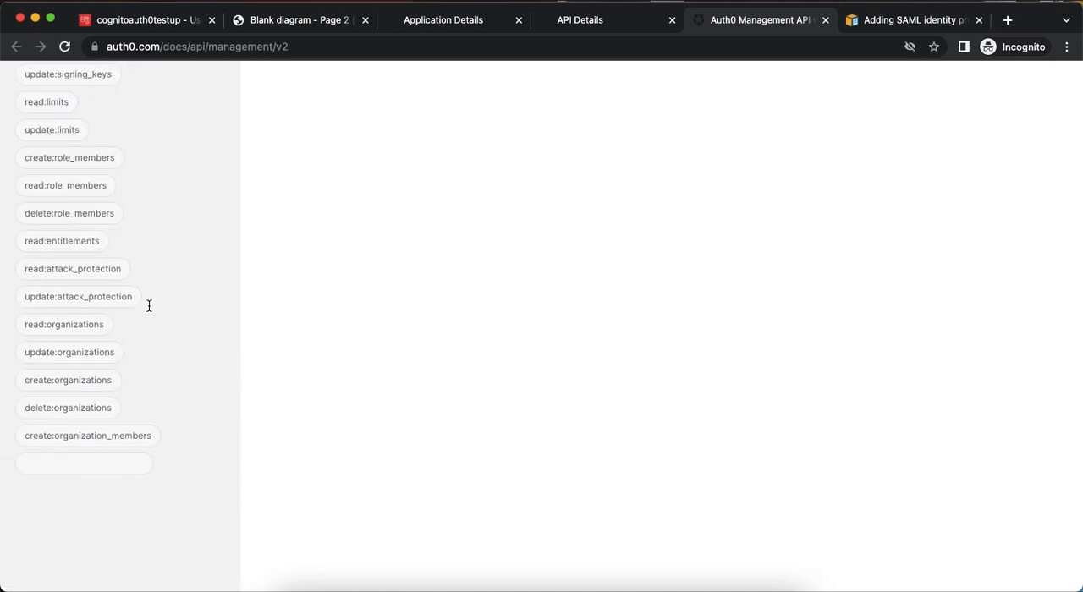
scroll(149, 306, "down", 1)
left_click(66, 46)
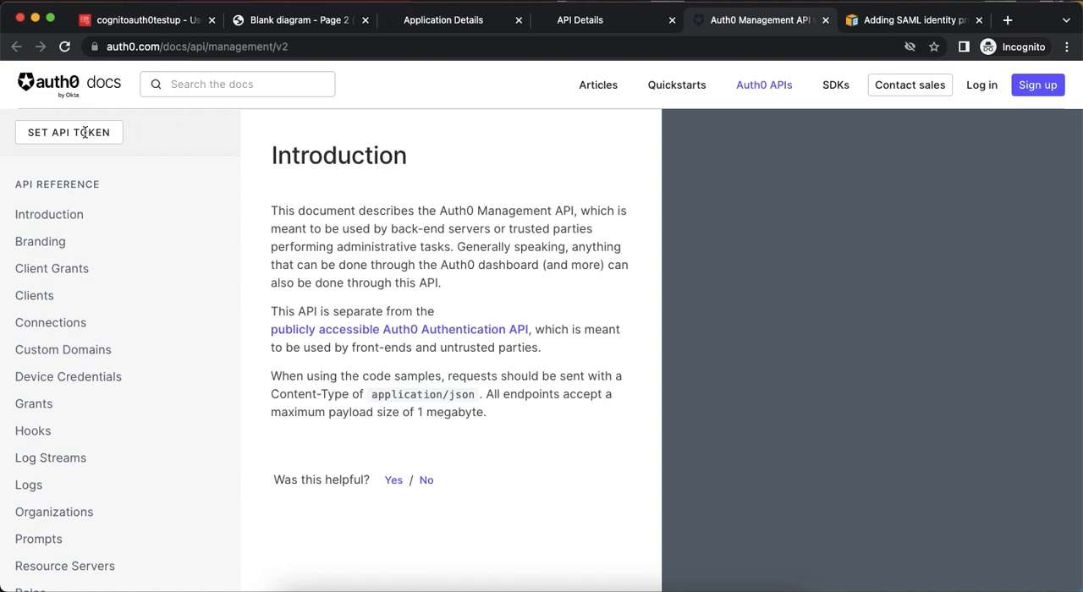
Set the API token again on the reloaded Management API documentation page by pasting the copied token.
left_click(86, 135)
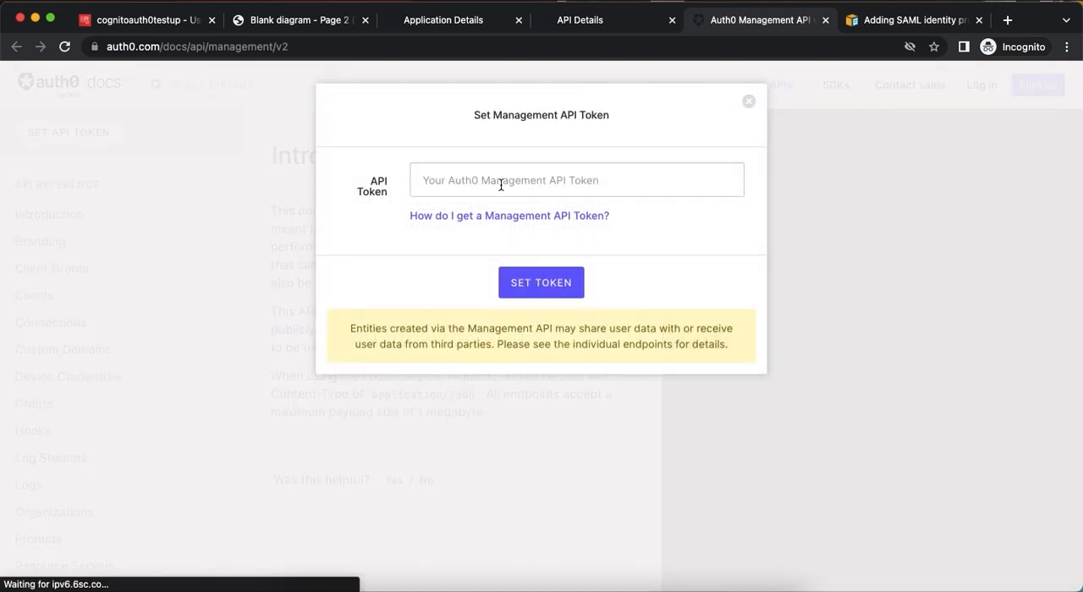
left_click(501, 185)
key("super+v")
left_click(541, 283)
Look through the token's allowed scopes for the API reference listed after them.
scroll(140, 292, "down", 15)
scroll(141, 291, "down", 20)
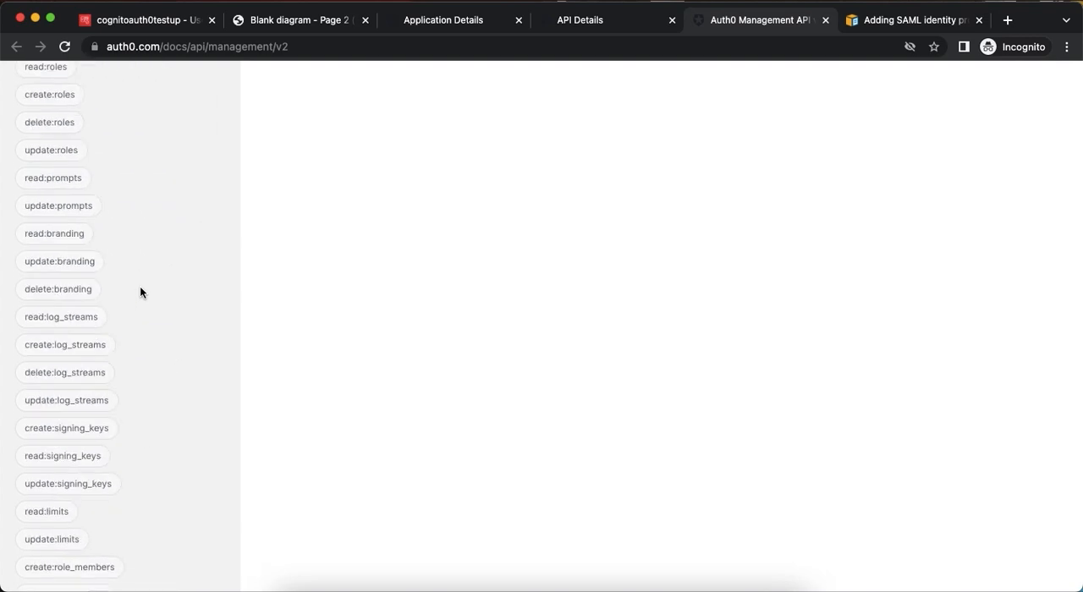
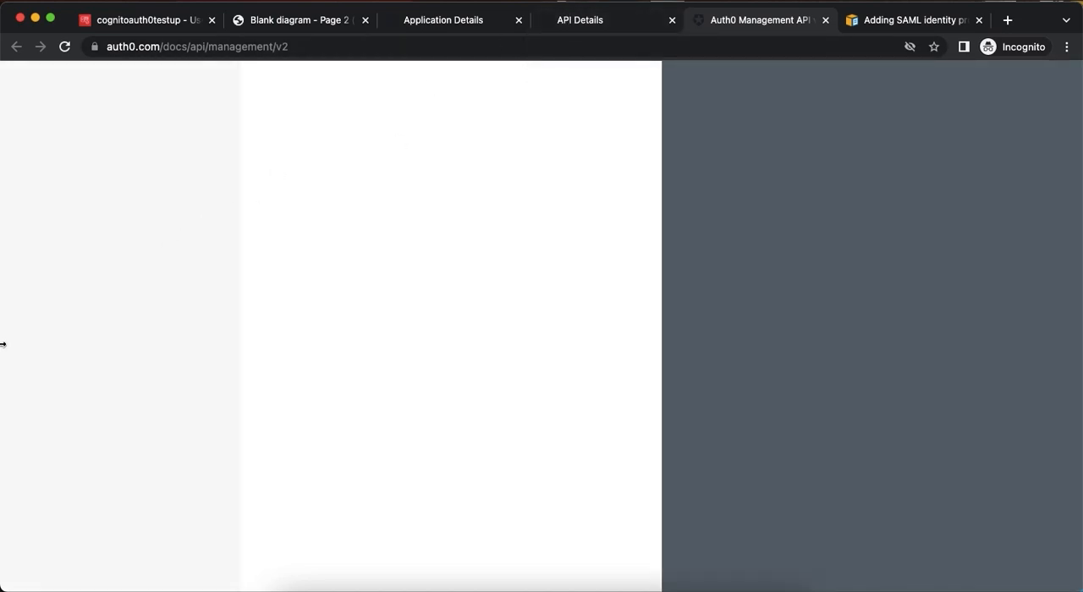
Open the Get a User endpoint under Users in the Management API reference and go to its parameters.
scroll(110, 336, "down", 15)
scroll(110, 336, "down", 15)
scroll(110, 336, "up", 5)
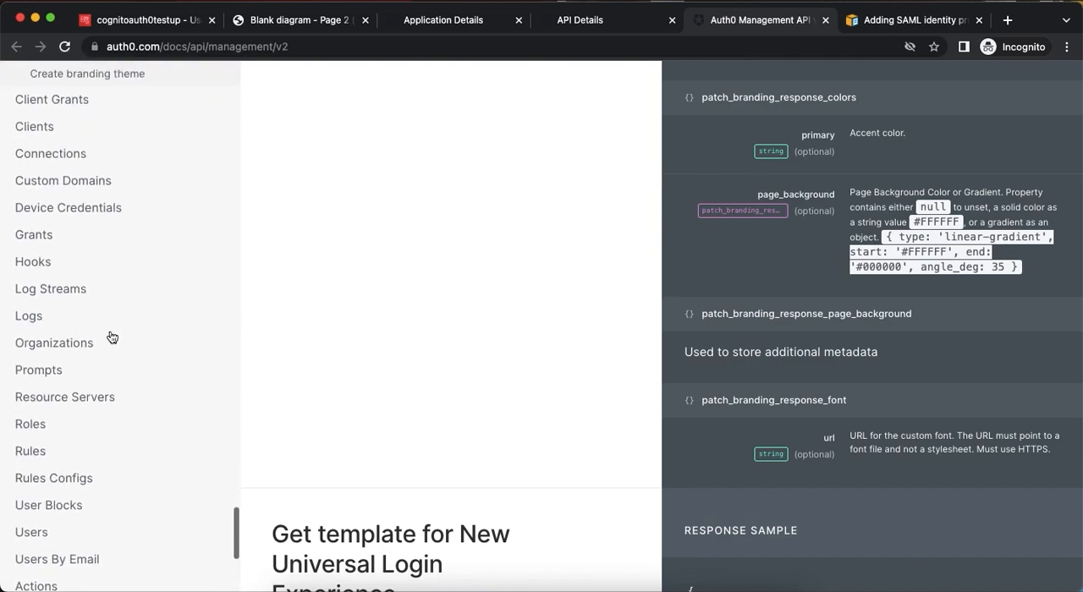
scroll(109, 336, "down", 8)
left_click(47, 373)
left_click(93, 438)
scroll(373, 347, "down", 2)
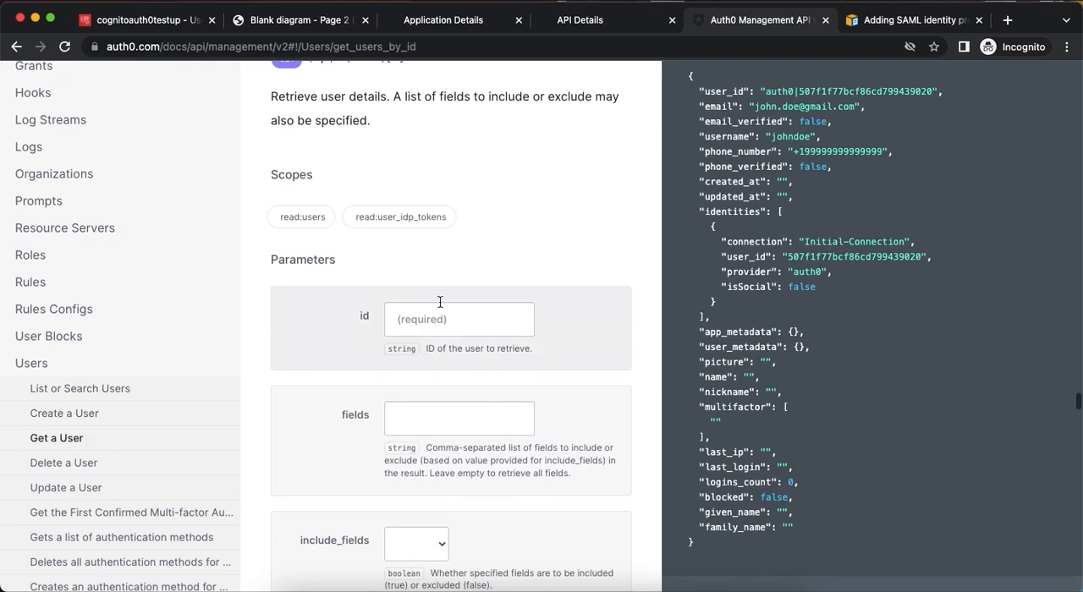
Open the Cognito test user's details in the Auth0 dashboard's user management and copy the user_id.
left_click(454, 22)
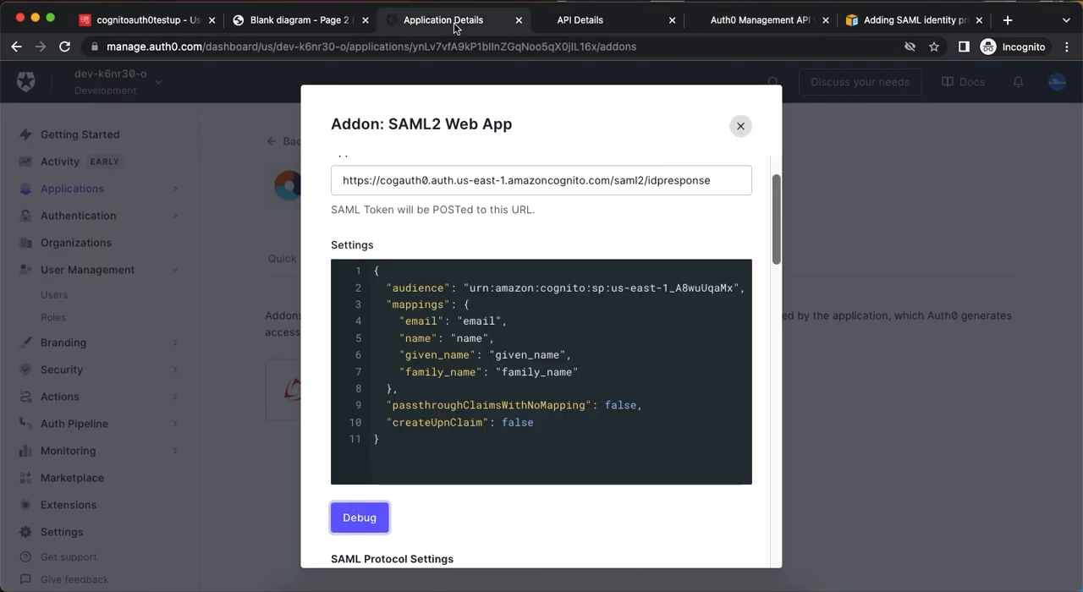
left_click(602, 19)
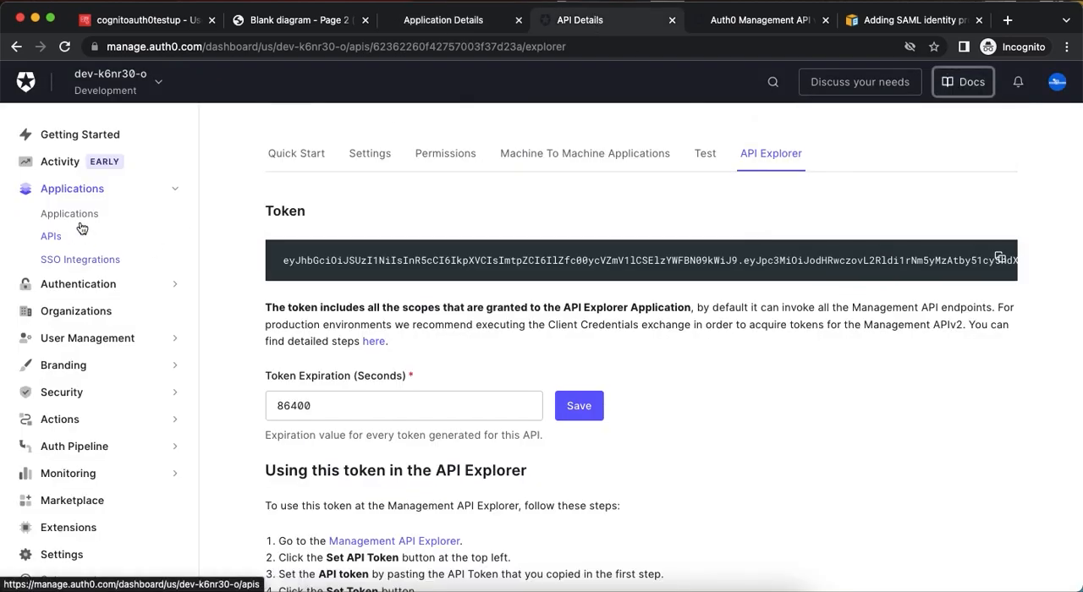
left_click(78, 338)
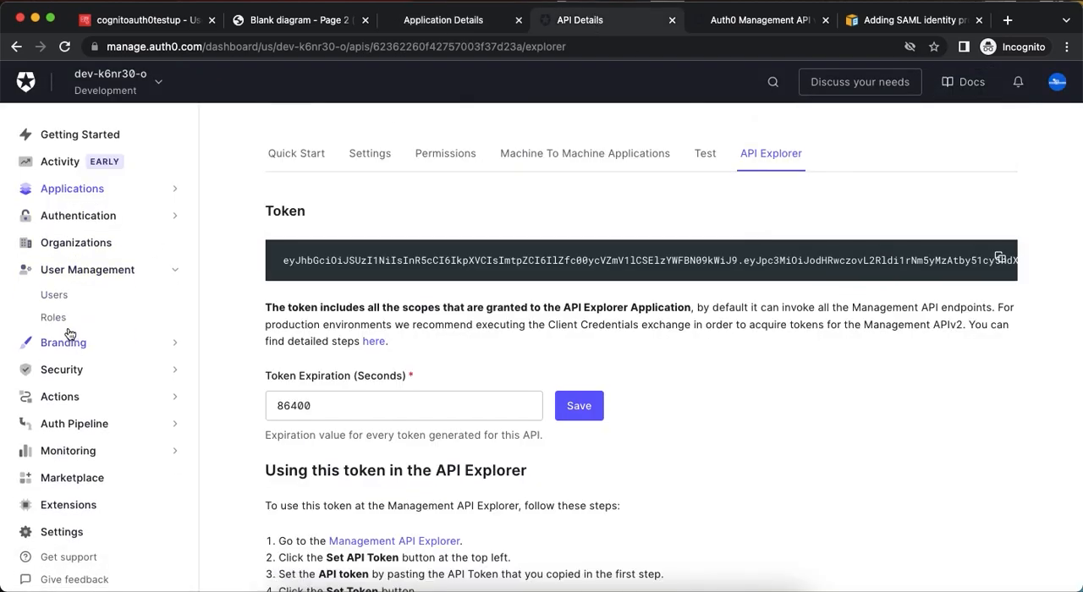
left_click(56, 296)
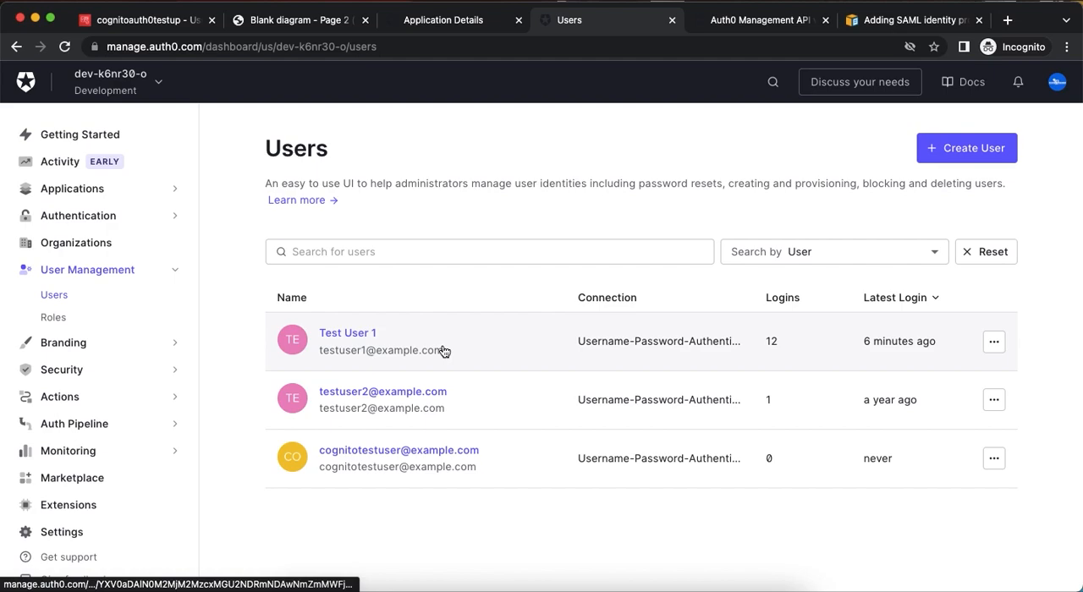
left_click(372, 453)
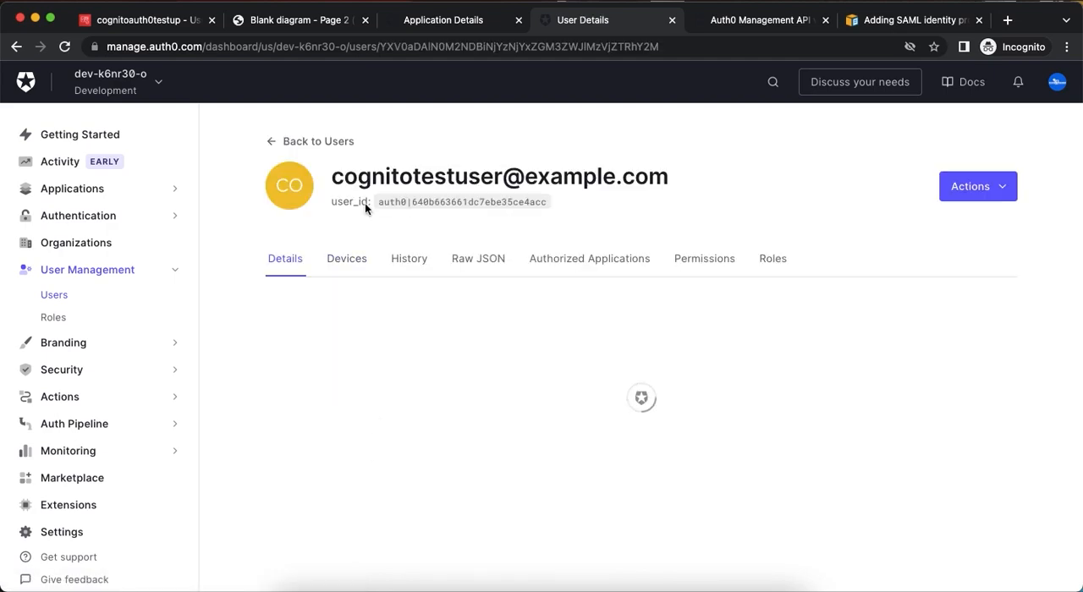
left_click_drag(378, 201, 544, 201)
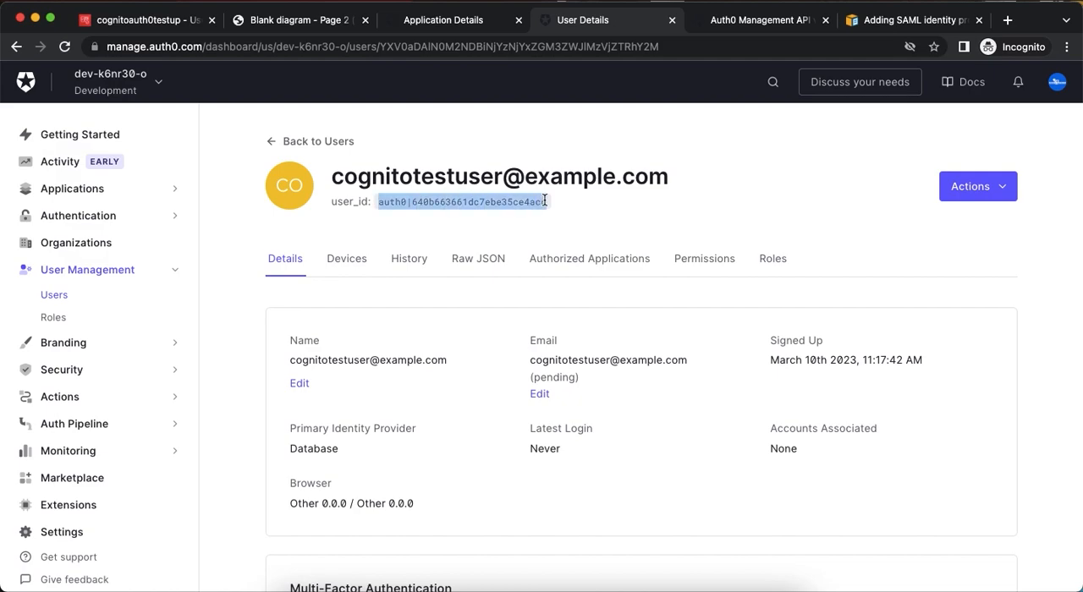
Run the Get a User request with the copied user ID and examine the profile attributes in the response body.
left_click(744, 30)
left_click(423, 325)
type("auth0|640b663661dc7ebe35ce4acc")
scroll(423, 325, "down", 3)
left_click(309, 544)
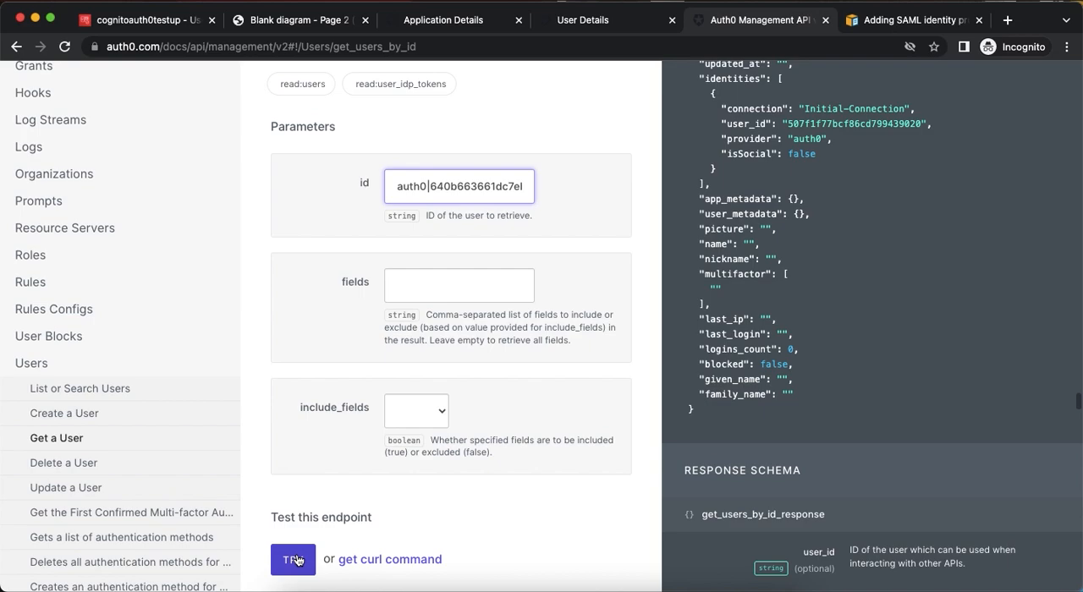
scroll(534, 403, "down", 3)
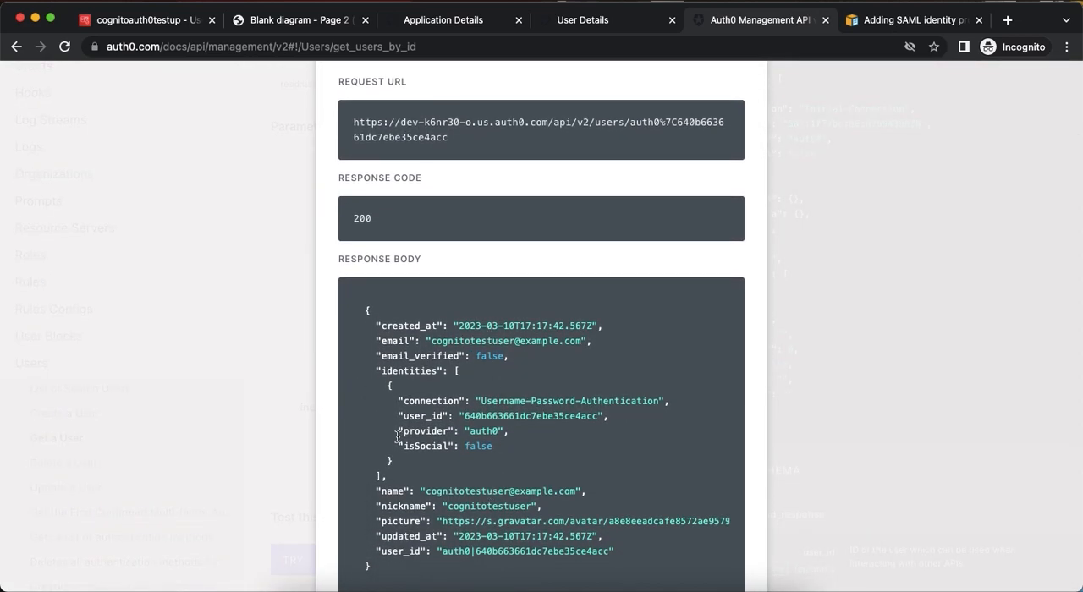
scroll(653, 202, "up", 3)
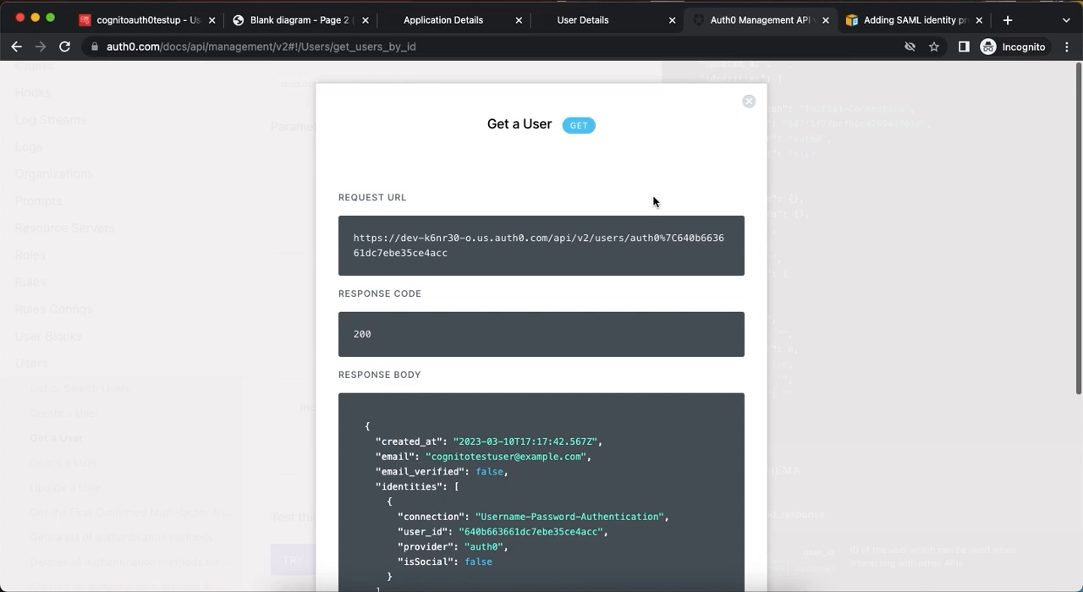
left_click(749, 103)
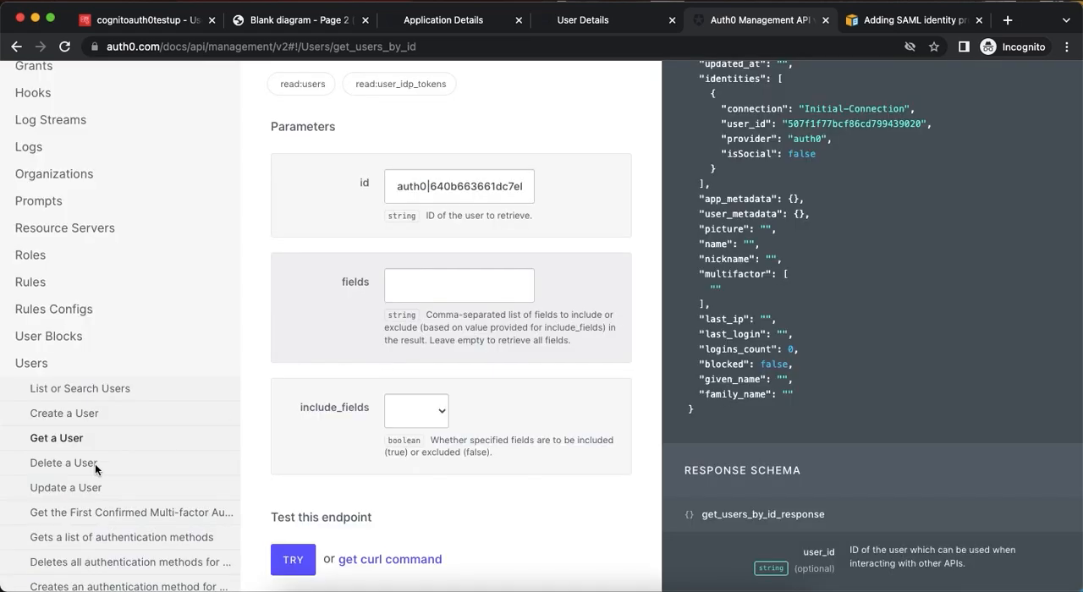
Open the Update a User endpoint and fill its id parameter with the copied user ID.
left_click(81, 488)
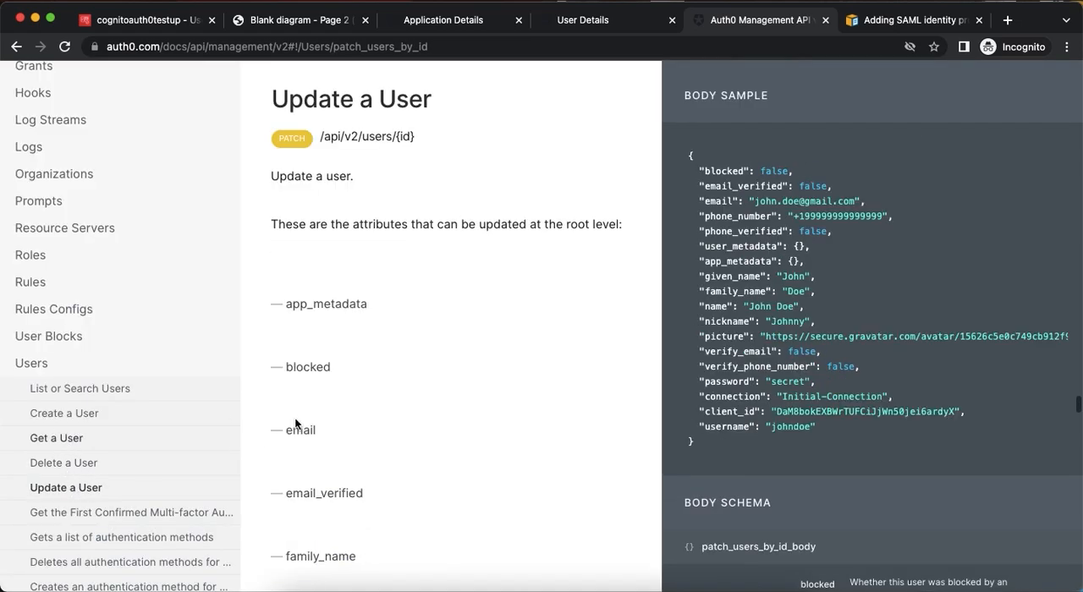
scroll(418, 368, "down", 15)
scroll(418, 371, "down", 10)
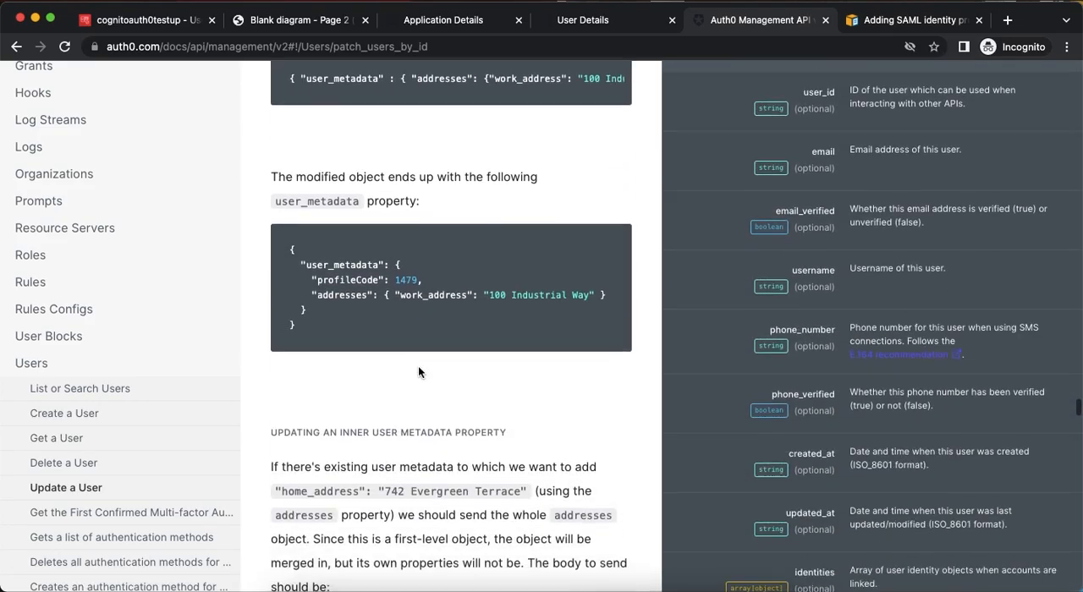
scroll(418, 366, "down", 8)
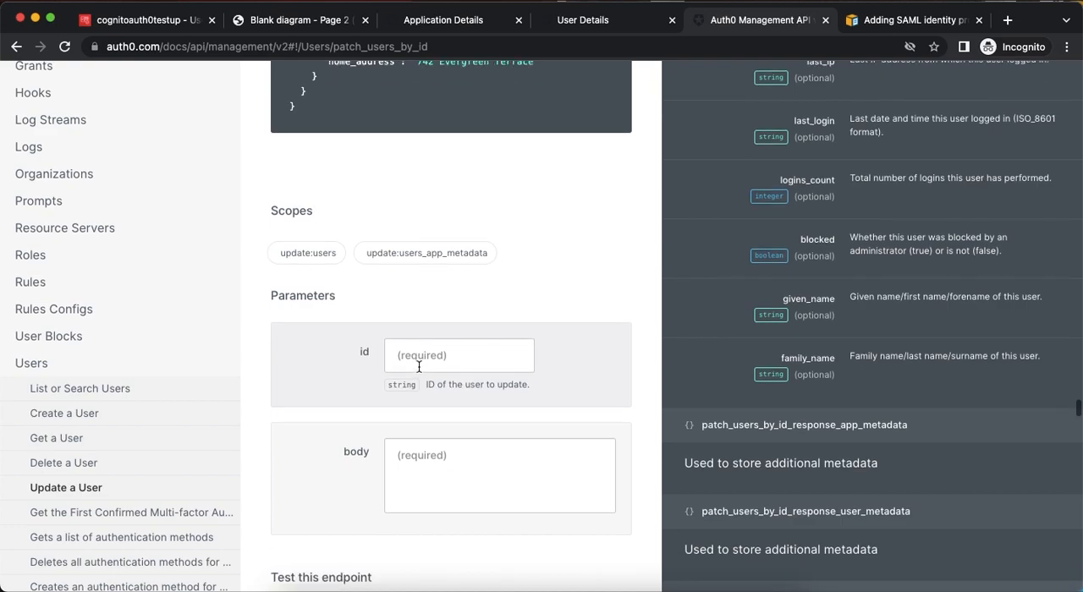
left_click(418, 367)
type("663661dc7ebe35ce4acd")
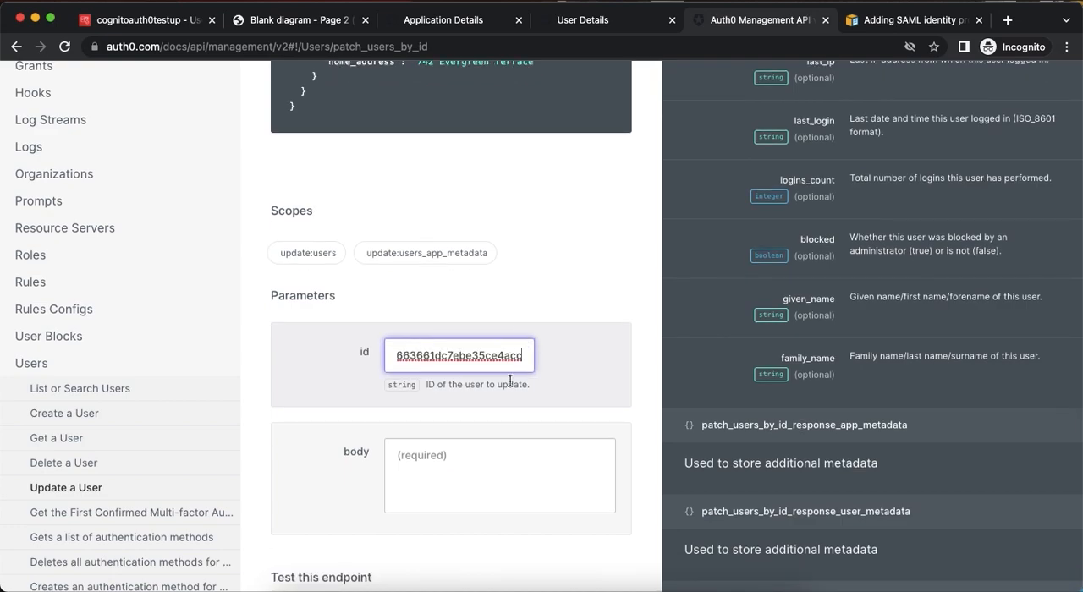
Start a JSON object in the request body with the given_name attribute set to "Cognito".
left_click(462, 475)
type("{")
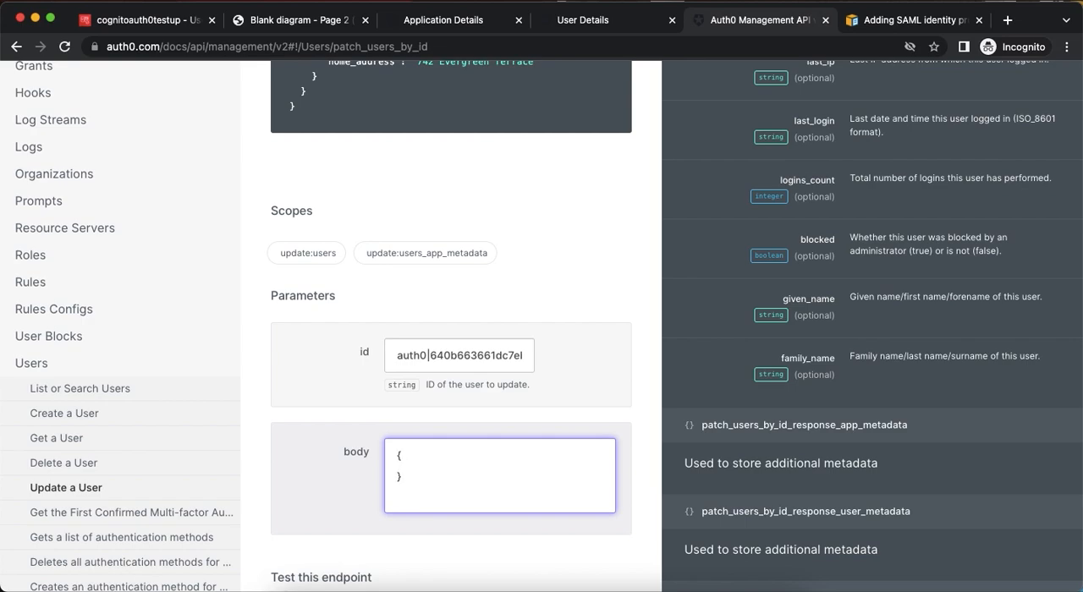
key("Return")
scroll(818, 120, "up", 3)
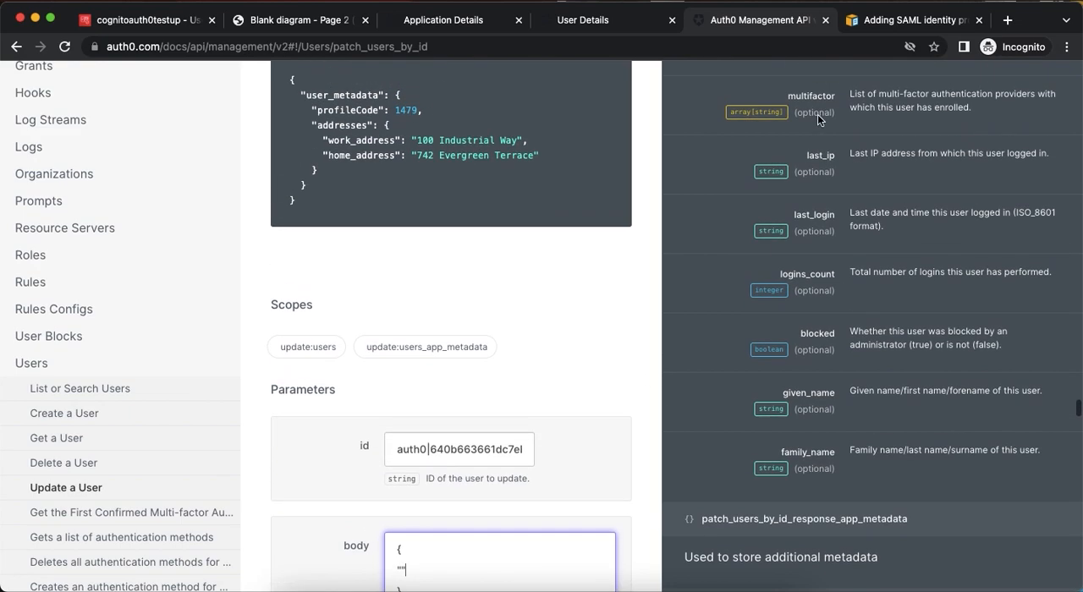
scroll(814, 330, "up", 1)
double_click(807, 406)
key("super+c")
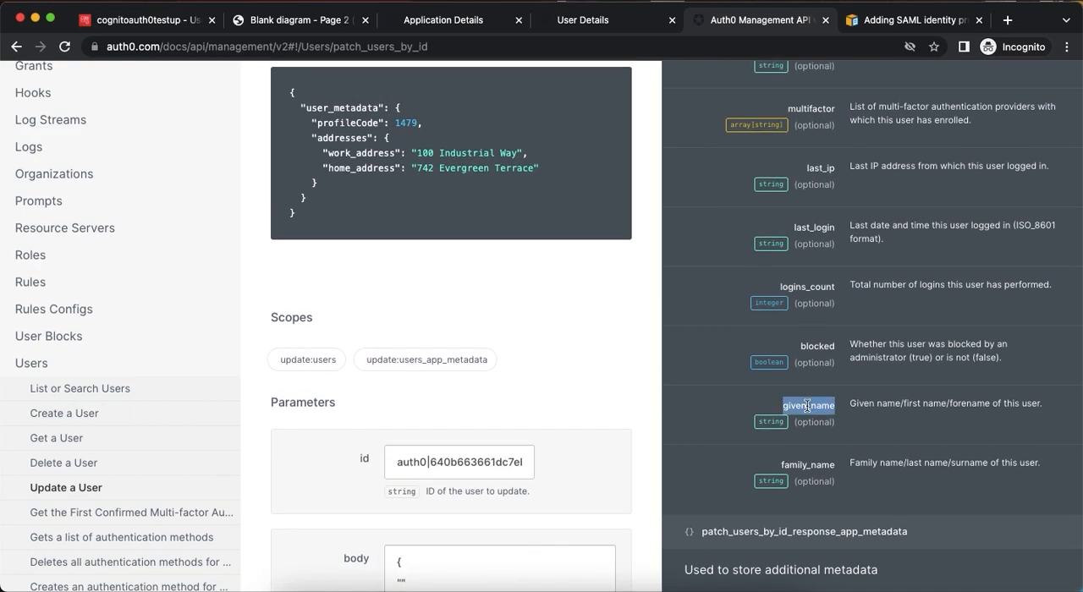
scroll(476, 494, "down", 2)
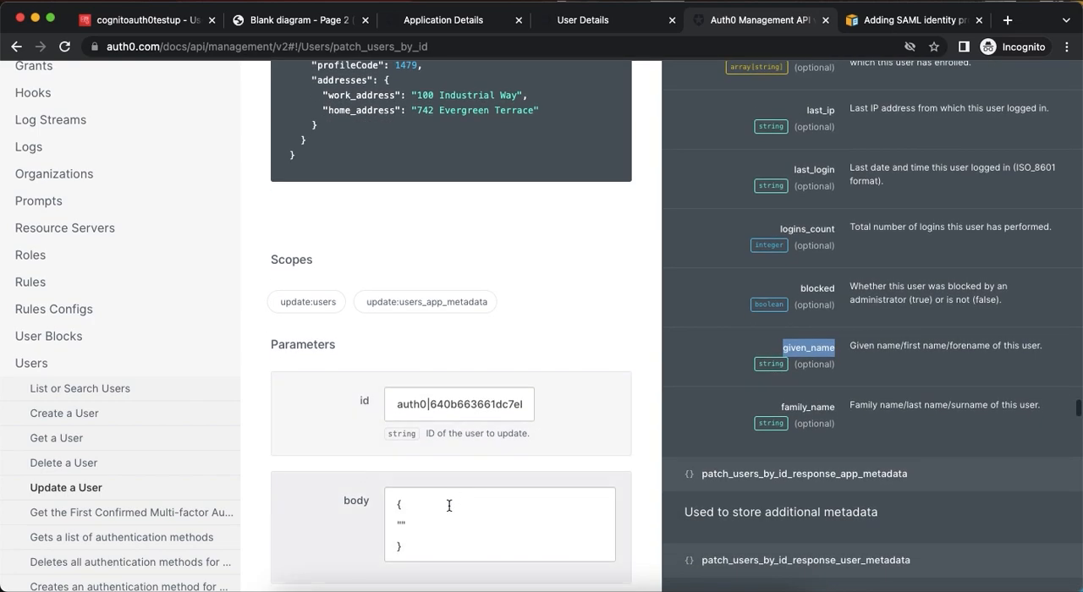
left_click(405, 522)
key("super+v")
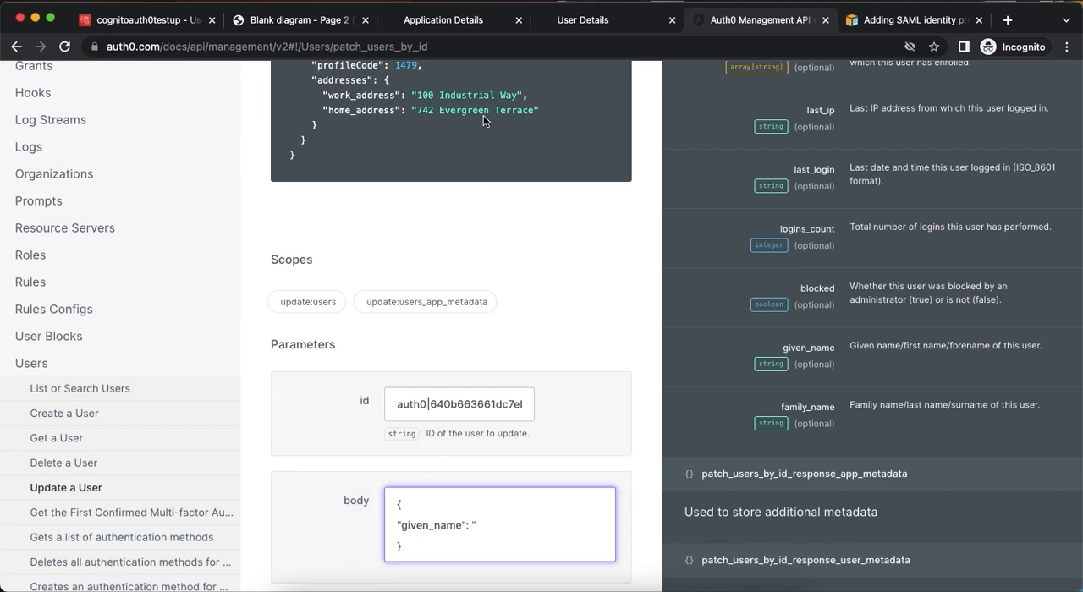
left_click(591, 24)
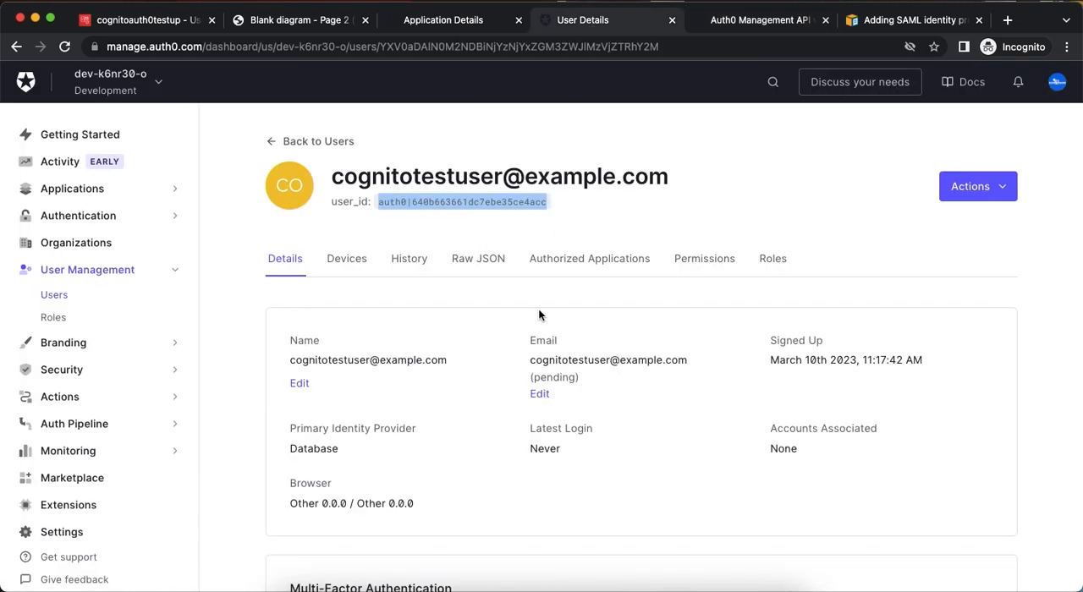
left_click(754, 19)
type("Cognito\",")
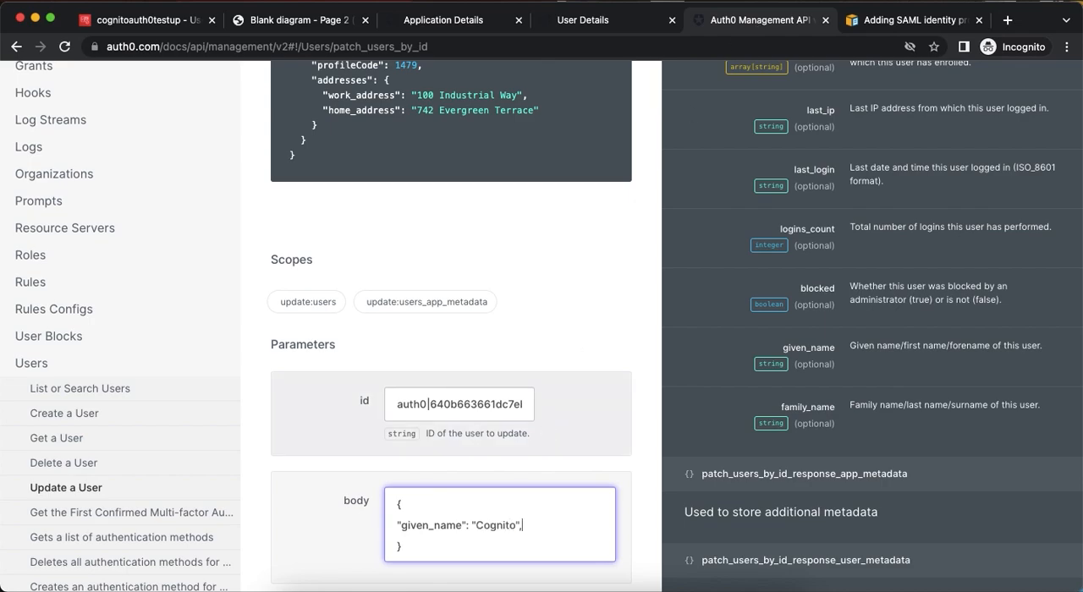
Add the family_name attribute with the value "Test User1" to the JSON request body.
key("Return")
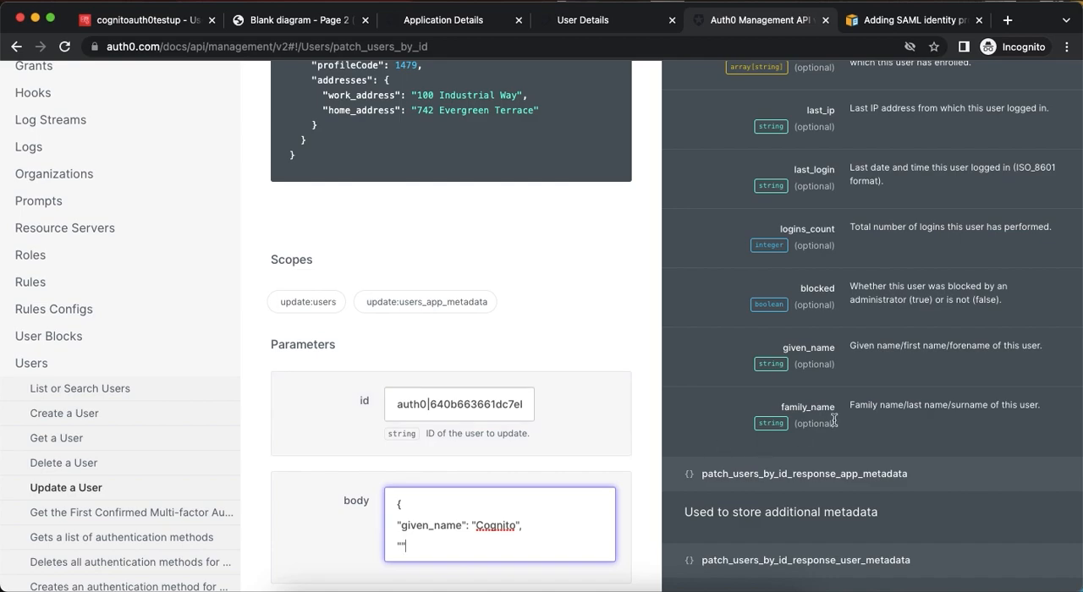
double_click(809, 407)
key("super+c")
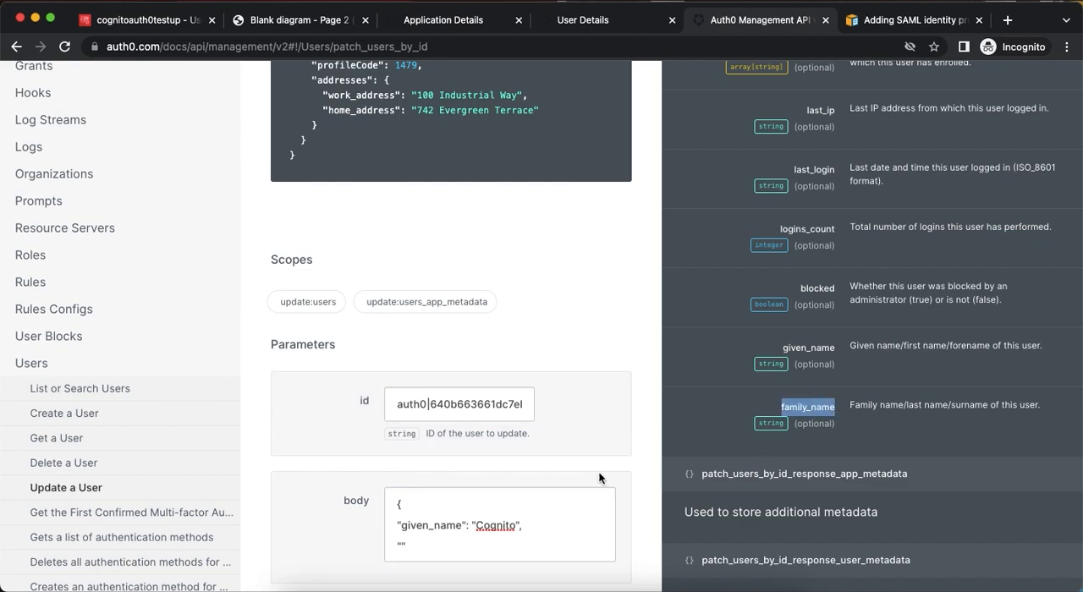
left_click(402, 544)
key("super+v")
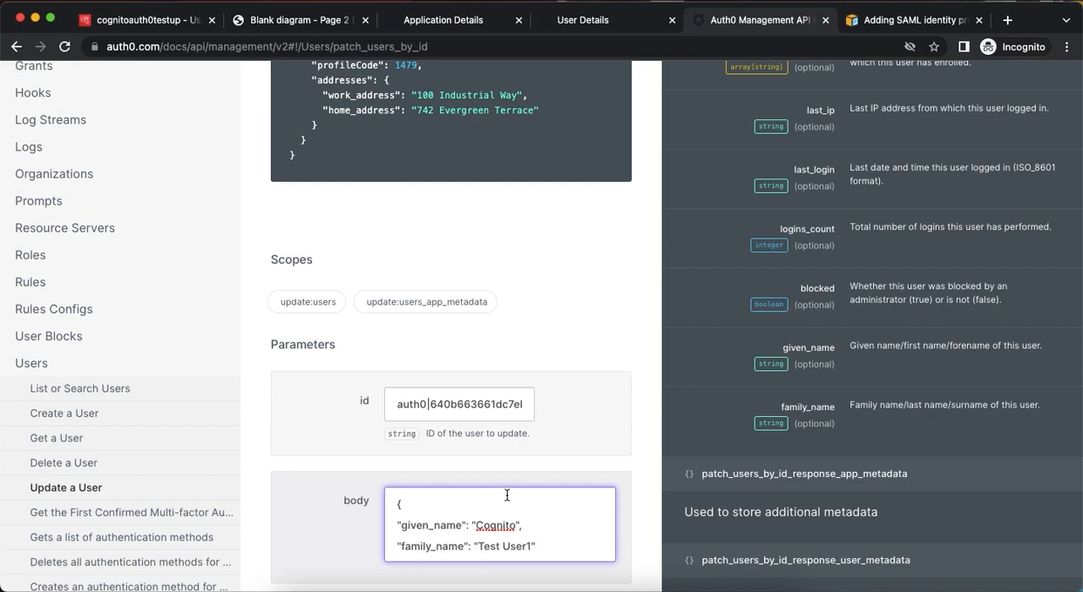
Add the name attribute "Cognito Test User1" to the body, then run the Update a User request and review its response.
scroll(507, 503, "down", 2)
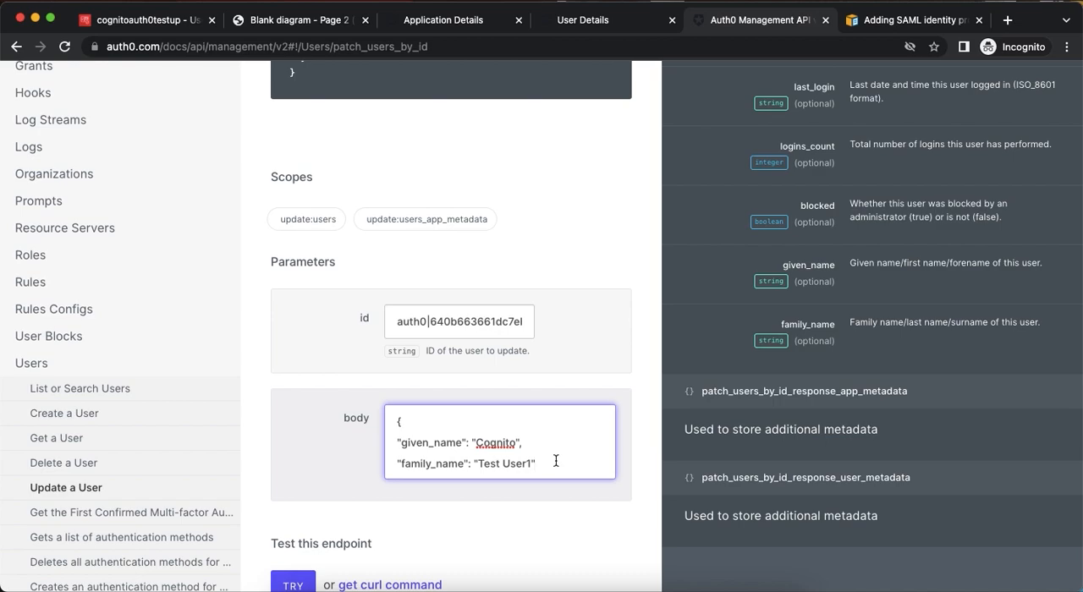
key("Return")
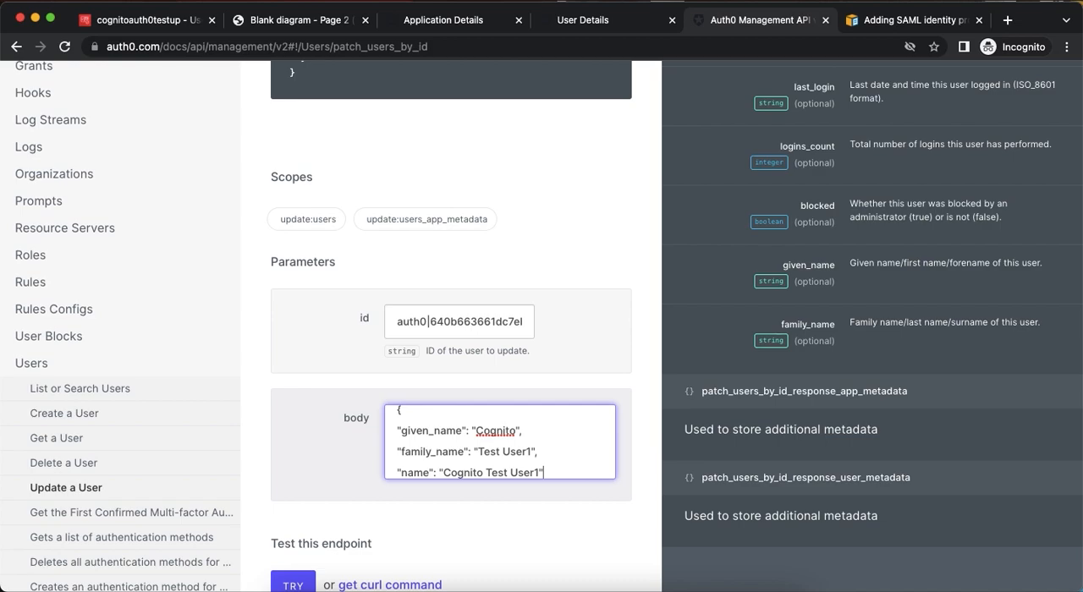
left_click(294, 583)
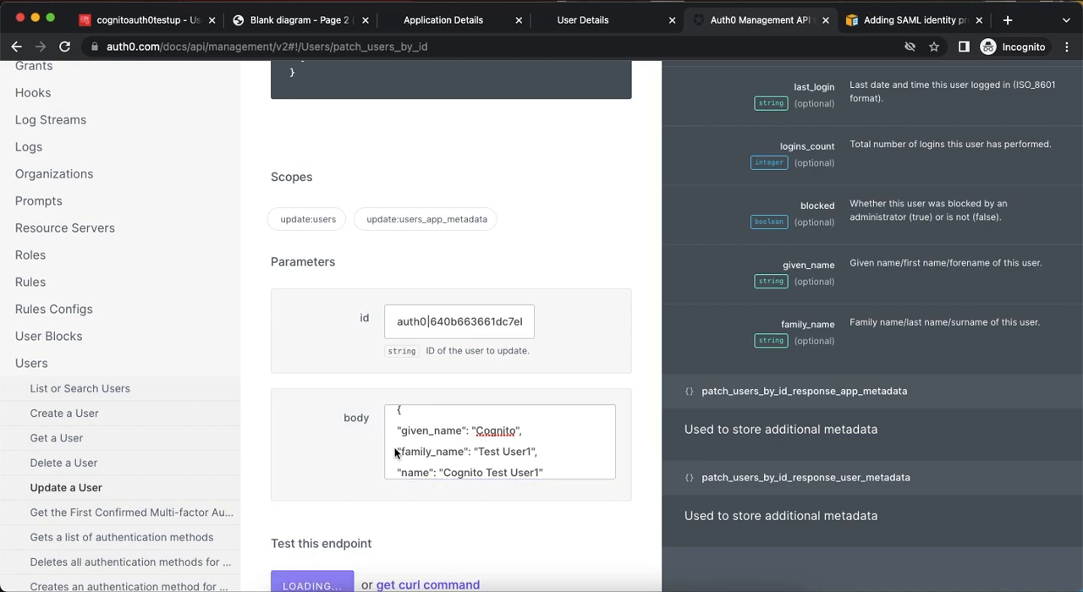
scroll(481, 418, "down", 5)
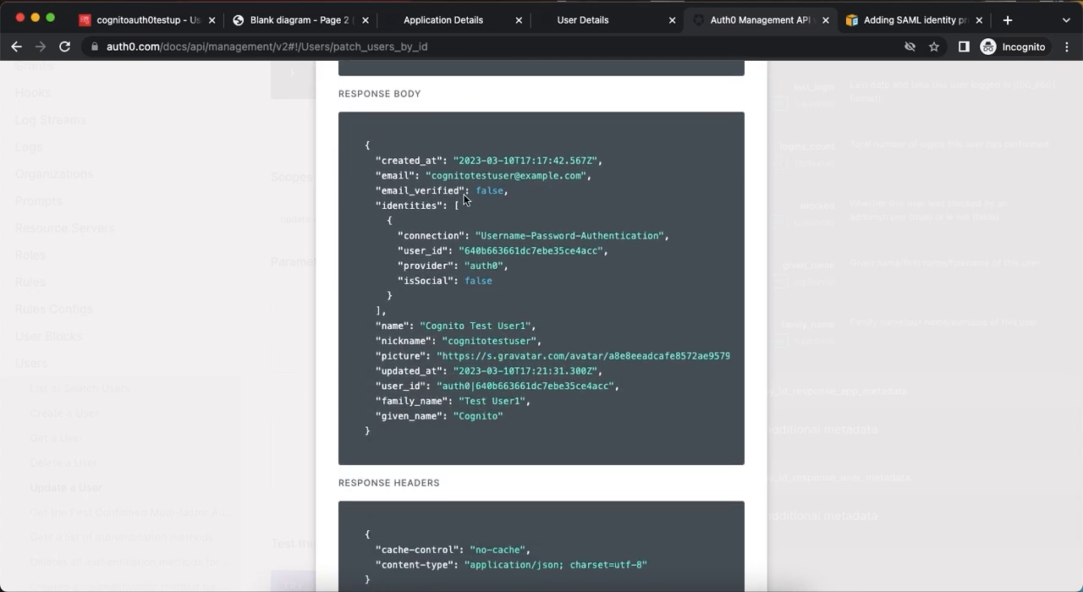
scroll(480, 219, "down", 1)
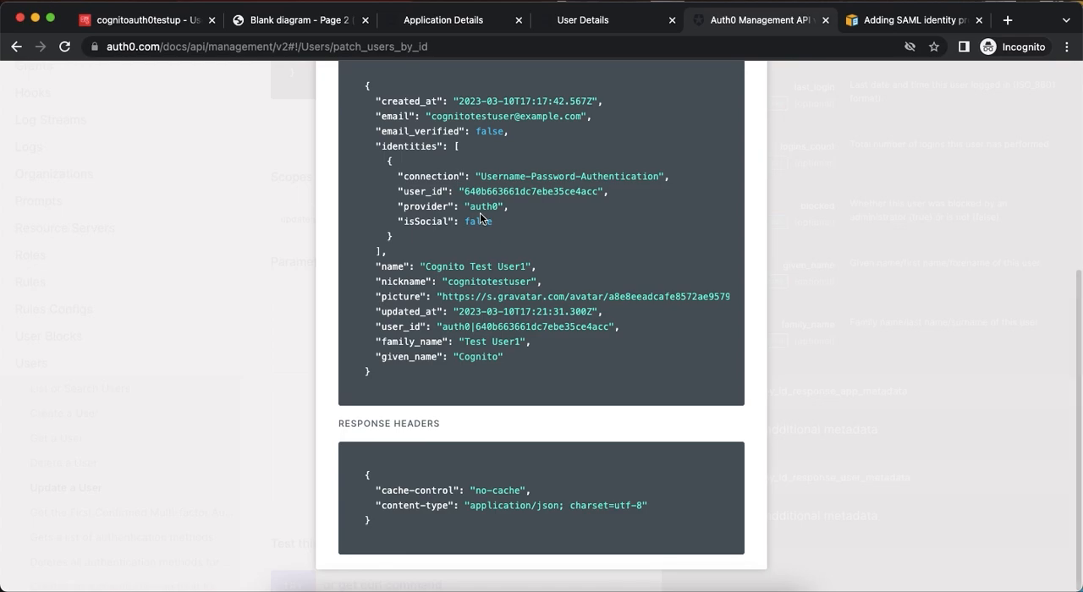
Reload the test user's details page in the Auth0 dashboard and check the updated name attributes in the raw JSON.
left_click(445, 25)
left_click(563, 26)
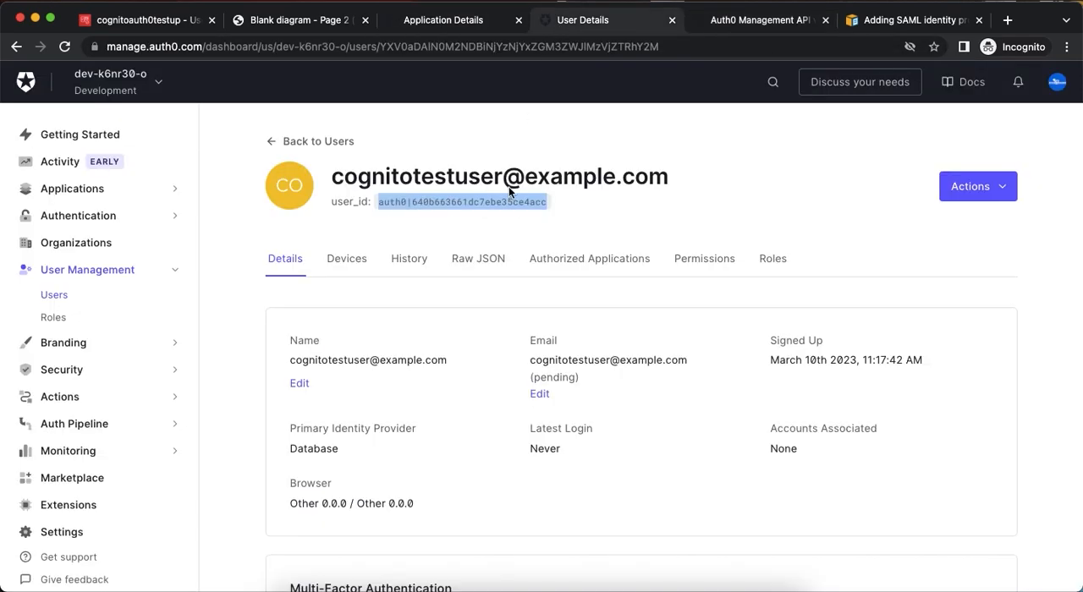
left_click(478, 260)
left_click(71, 52)
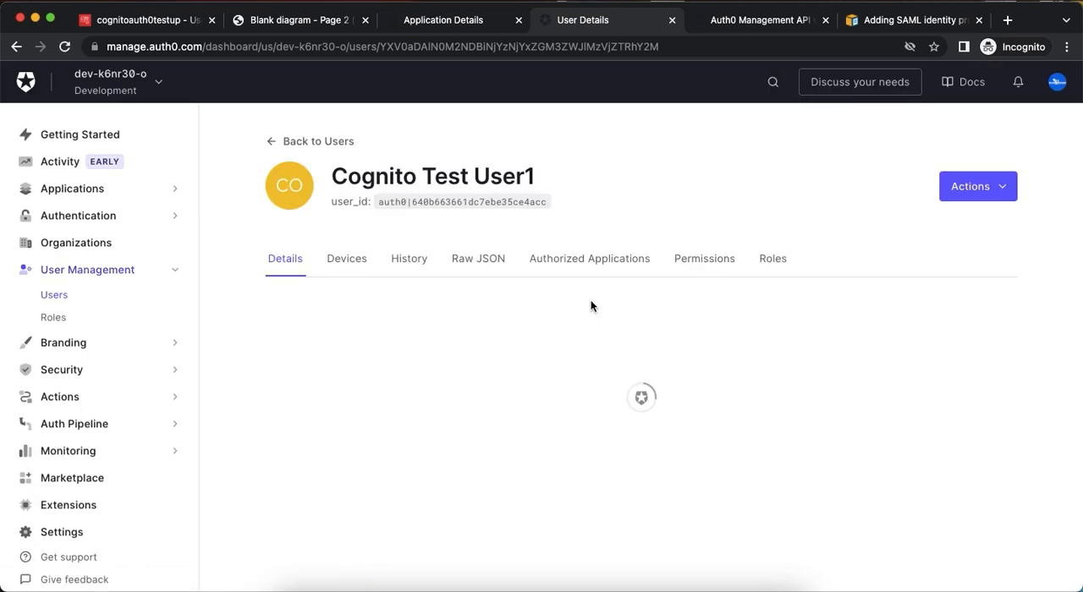
scroll(590, 301, "down", 3)
scroll(591, 305, "up", 3)
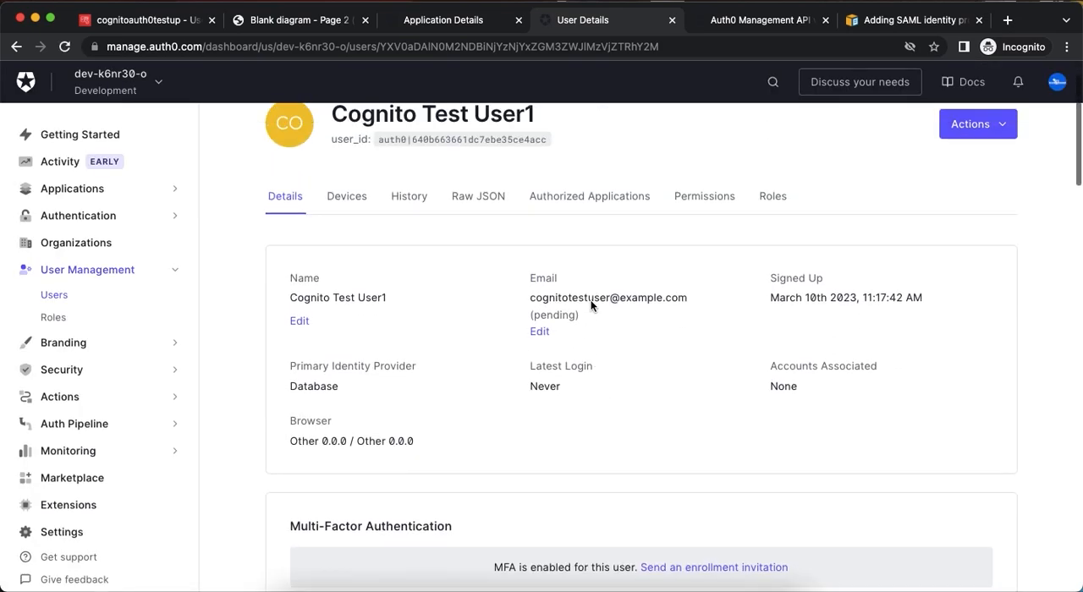
left_click(491, 198)
scroll(505, 370, "down", 1)
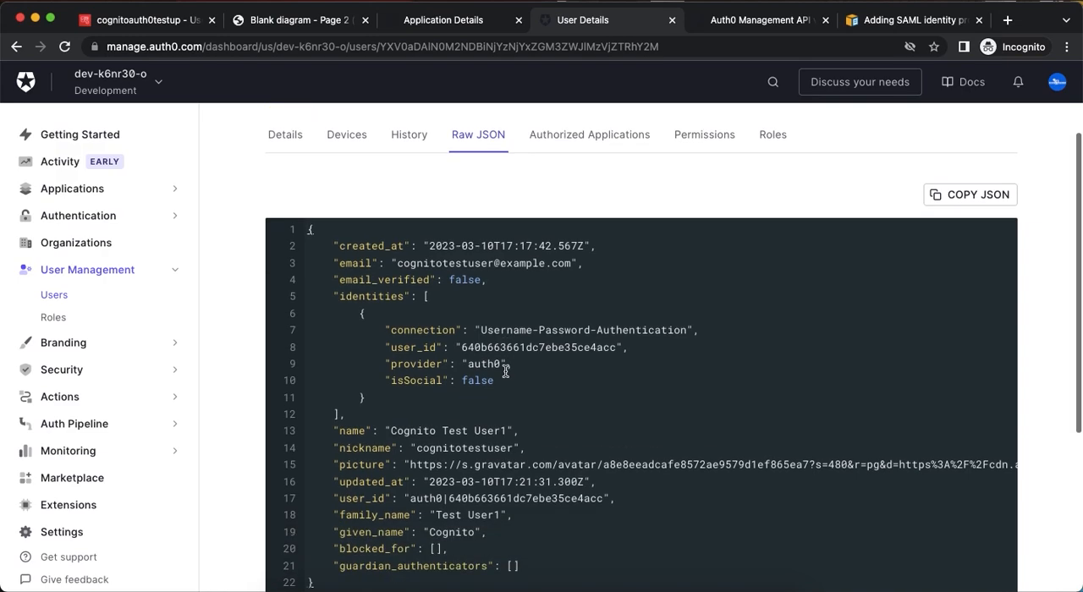
Examine the family_name, given_name, name and email attributes in the test user's raw JSON.
double_click(386, 514)
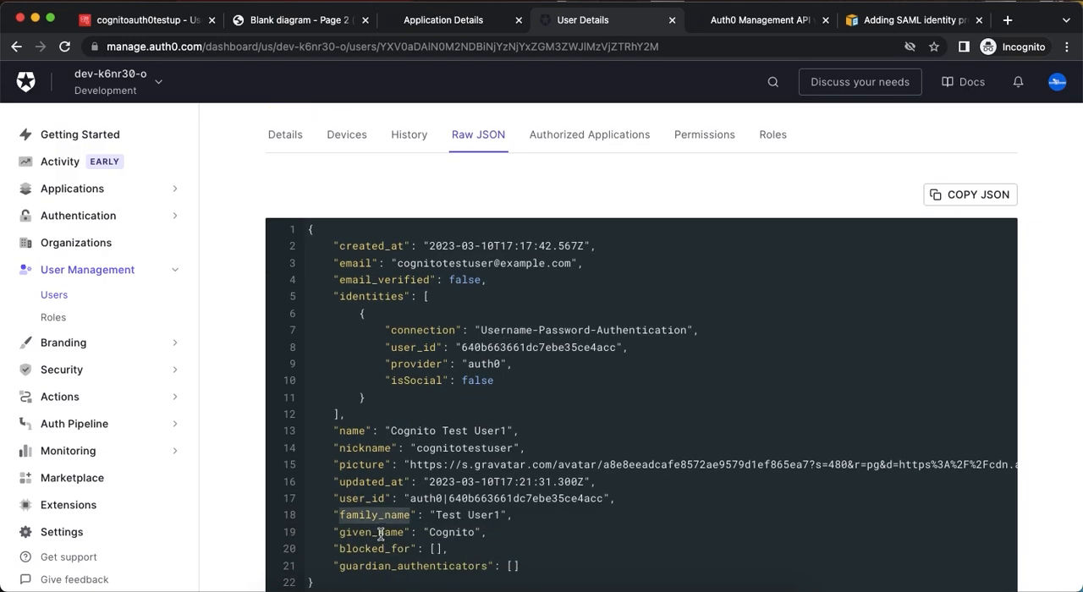
double_click(381, 533)
left_click(354, 434)
double_click(353, 433)
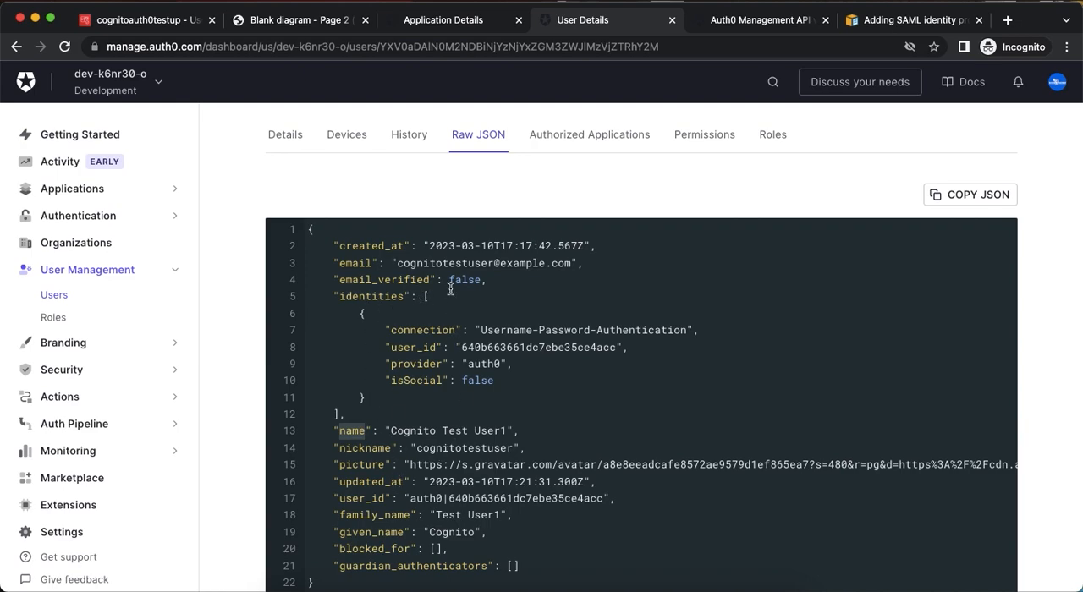
left_click(355, 265)
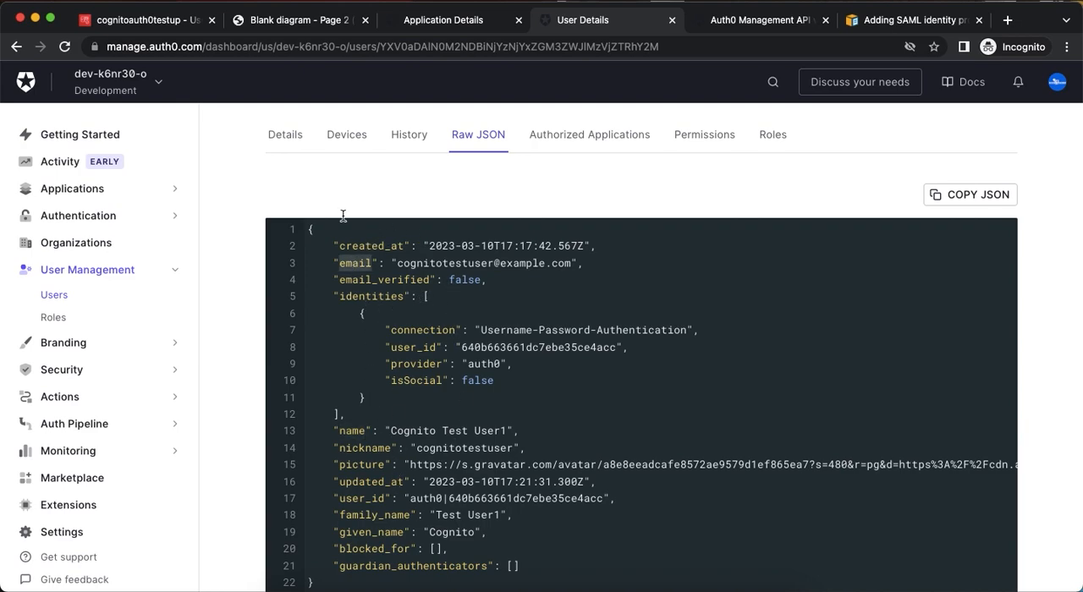
Download the Identity Provider Metadata file from the usage details of the application's SAML2 Web App addon.
left_click(439, 26)
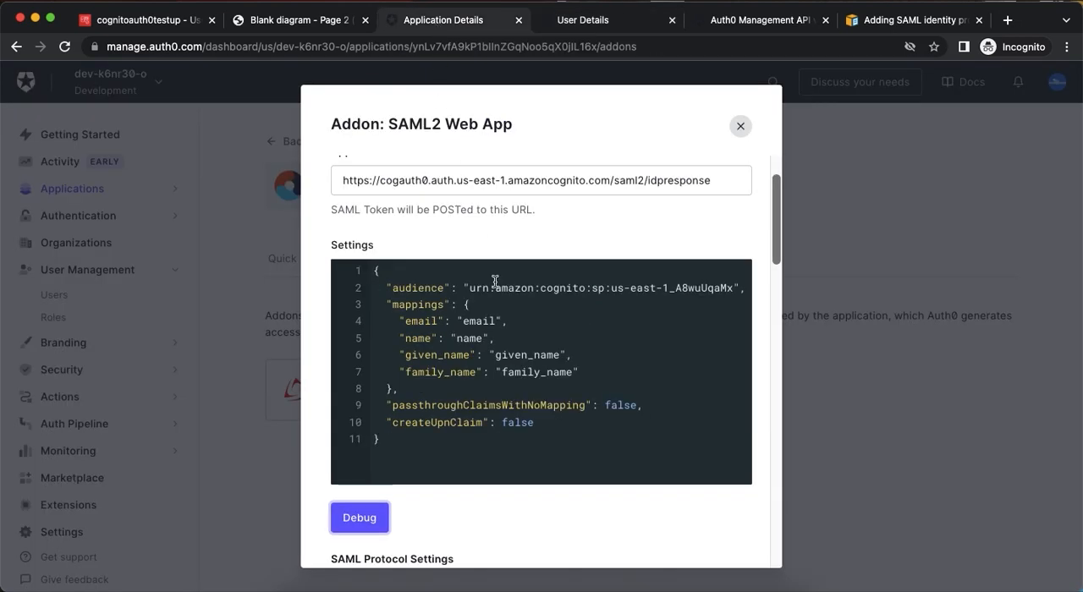
scroll(438, 307, "up", 2)
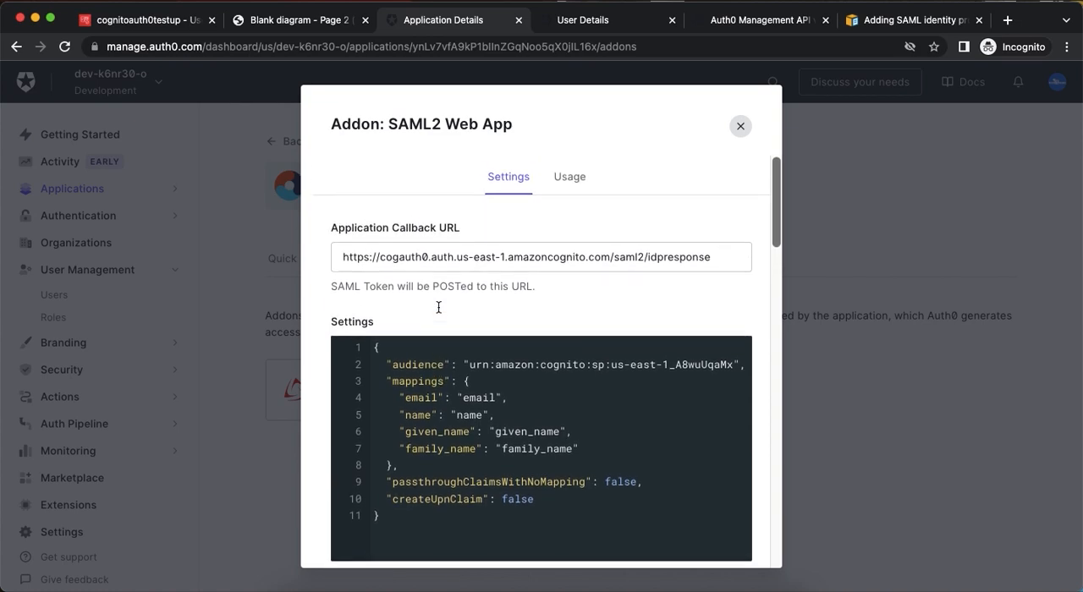
left_click(578, 180)
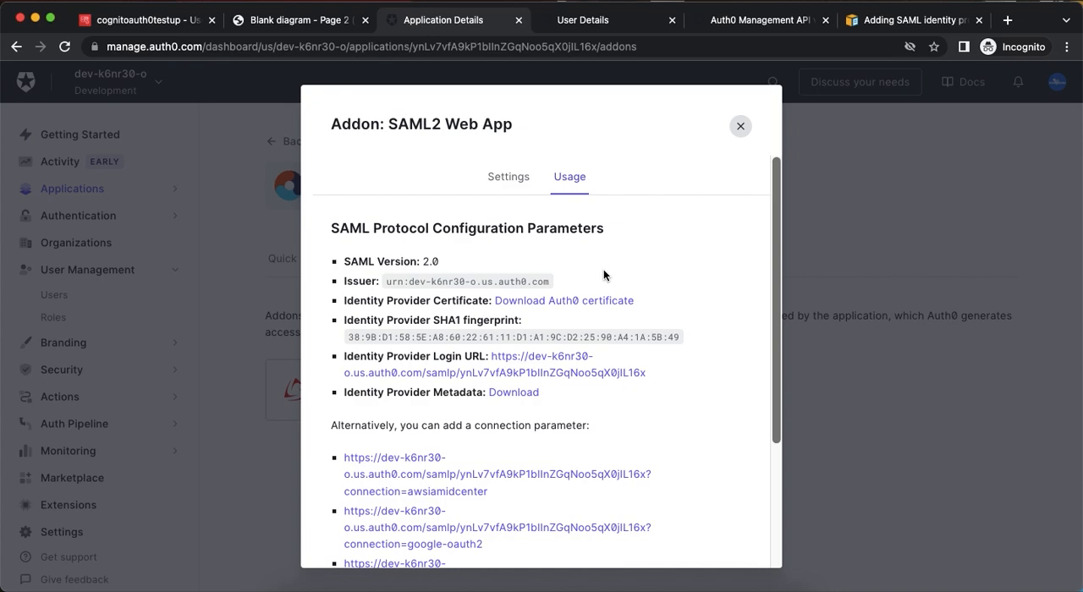
left_click(514, 393)
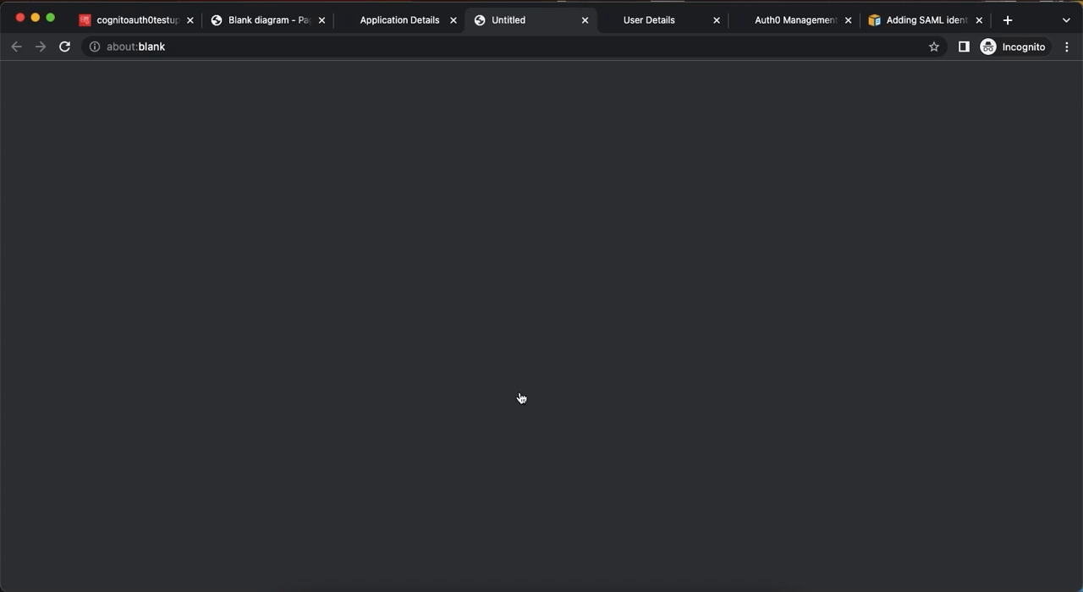
Switch to the Cognito user pool cognitoauth0testup and start adding a federated identity provider of type SAML.
left_click(151, 24)
scroll(343, 231, "down", 2)
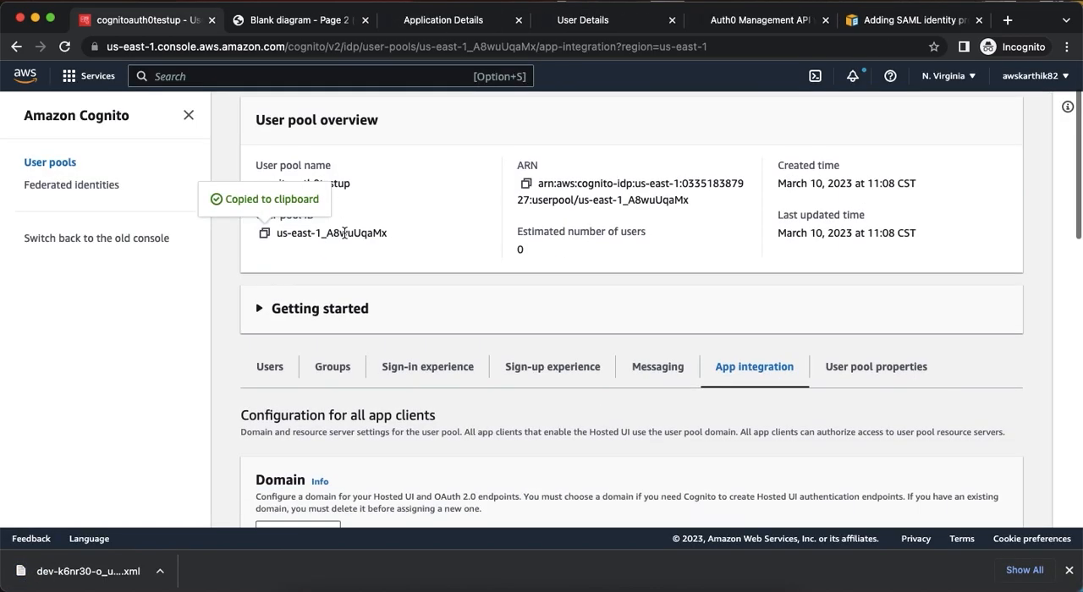
left_click(428, 369)
scroll(514, 335, "down", 4)
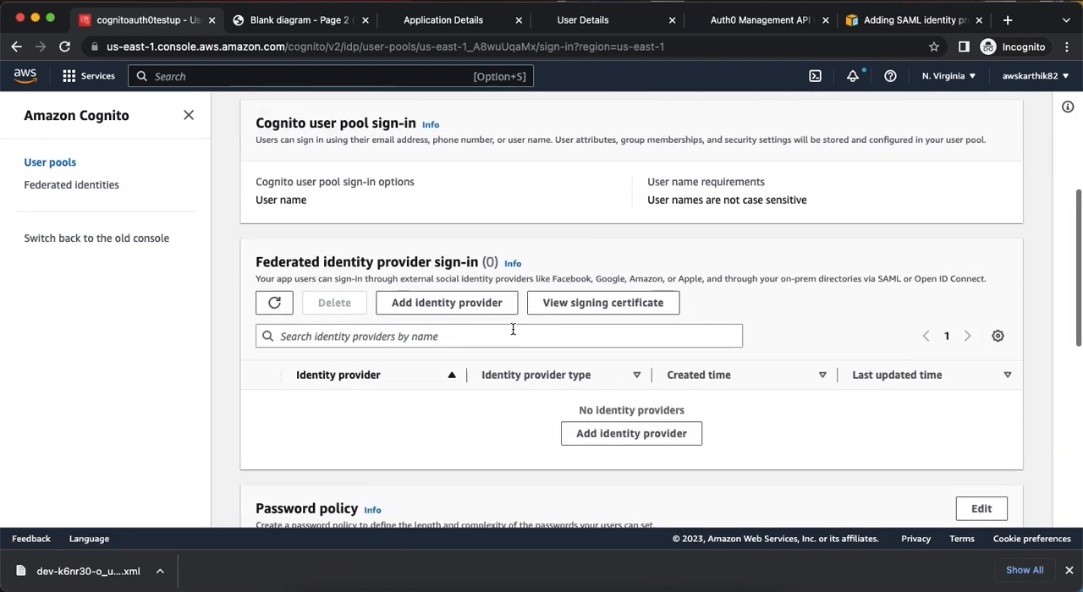
left_click(479, 306)
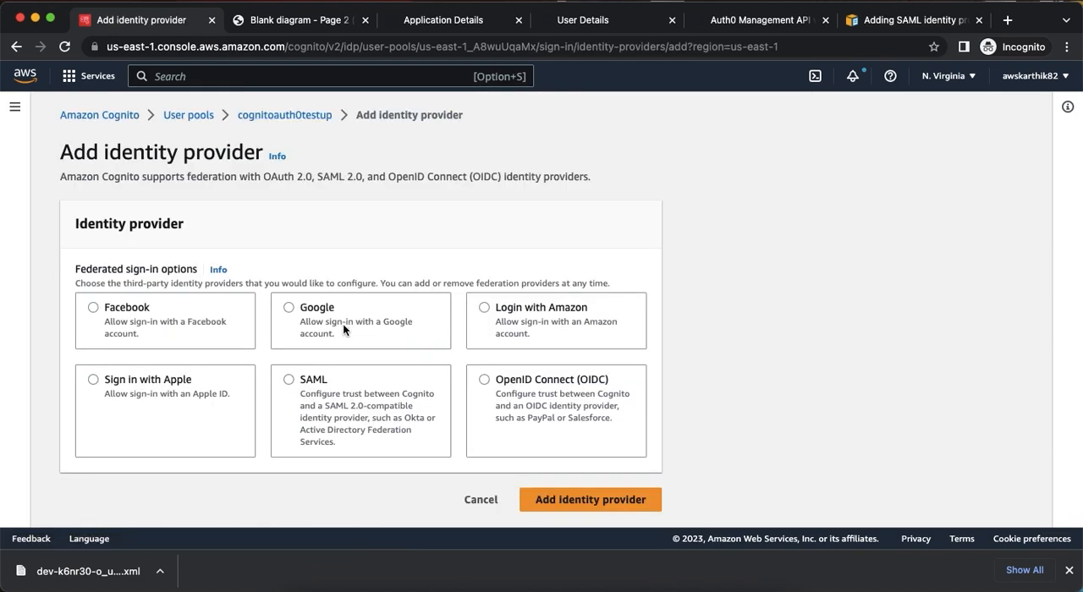
left_click(370, 385)
scroll(348, 385, "down", 3)
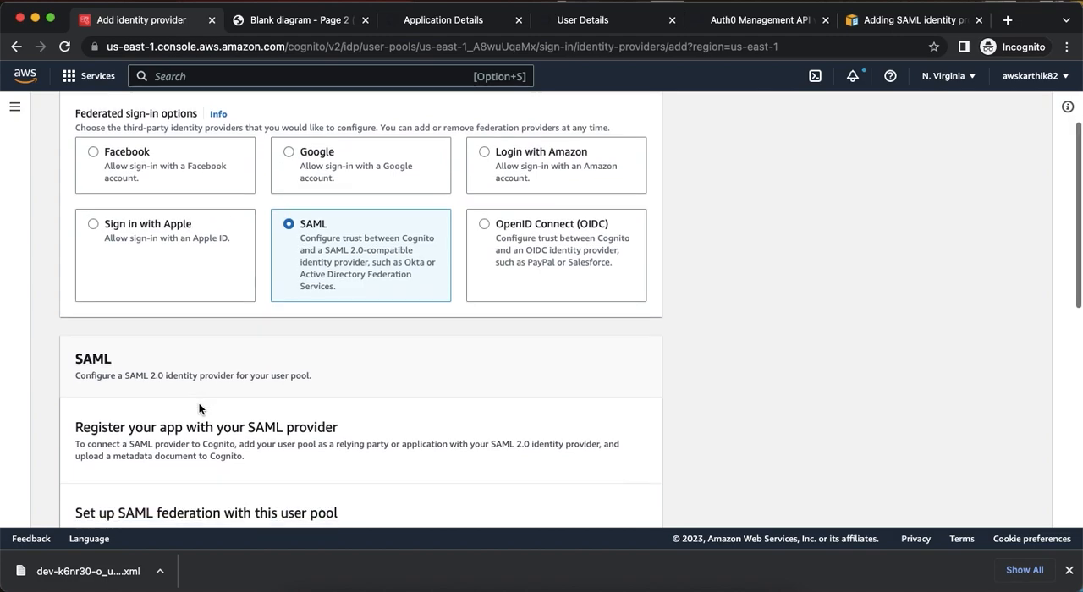
Set the SAML provider name to auth0IdP.
scroll(348, 390, "down", 4)
left_click(176, 407)
type("auth0Id")
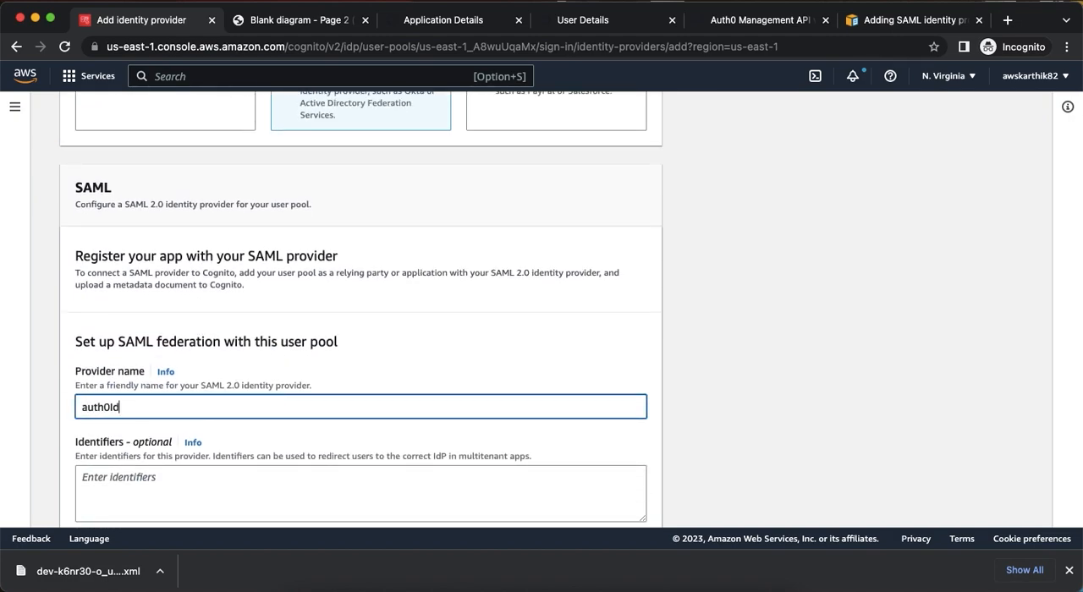
type("P")
Upload dev-k6nr30-o_us_auth0_com-metadata.xml as the SAML provider's metadata document.
scroll(178, 330, "down", 7)
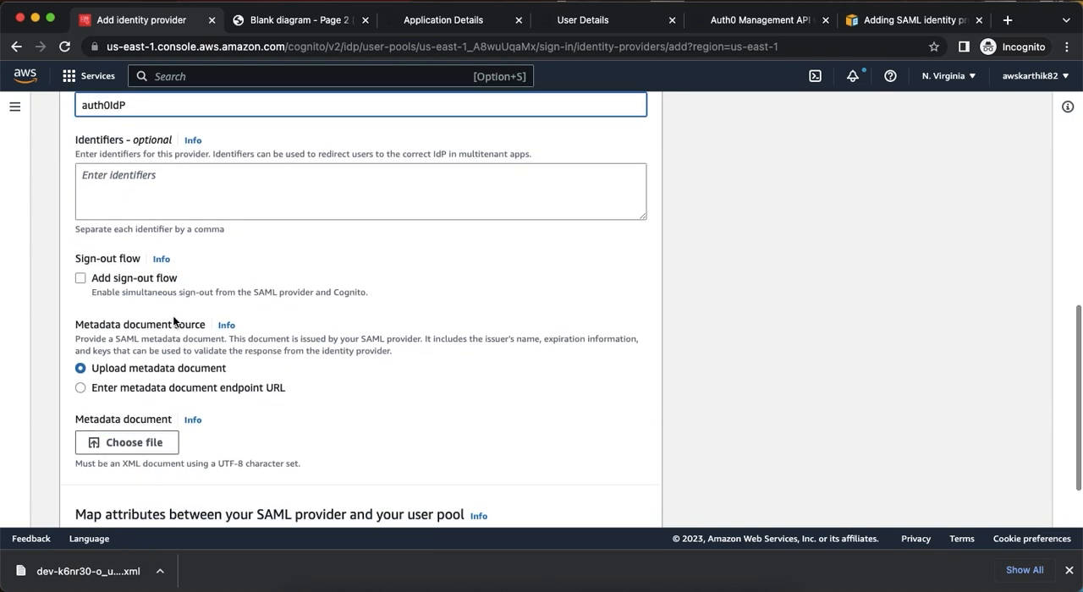
scroll(158, 338, "down", 3)
left_click(147, 321)
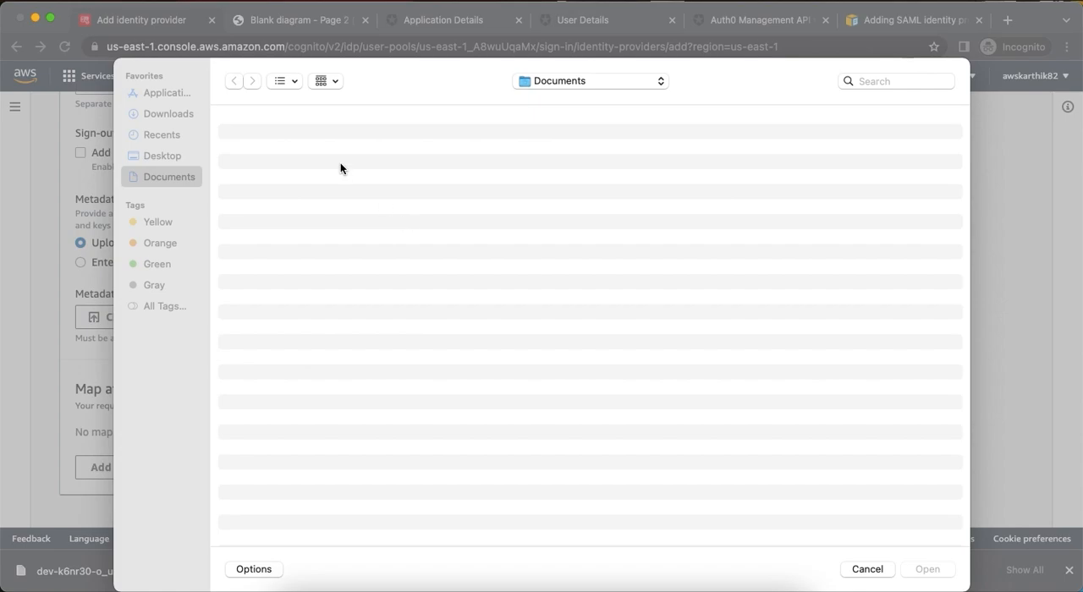
double_click(273, 138)
scroll(394, 359, "down", 2)
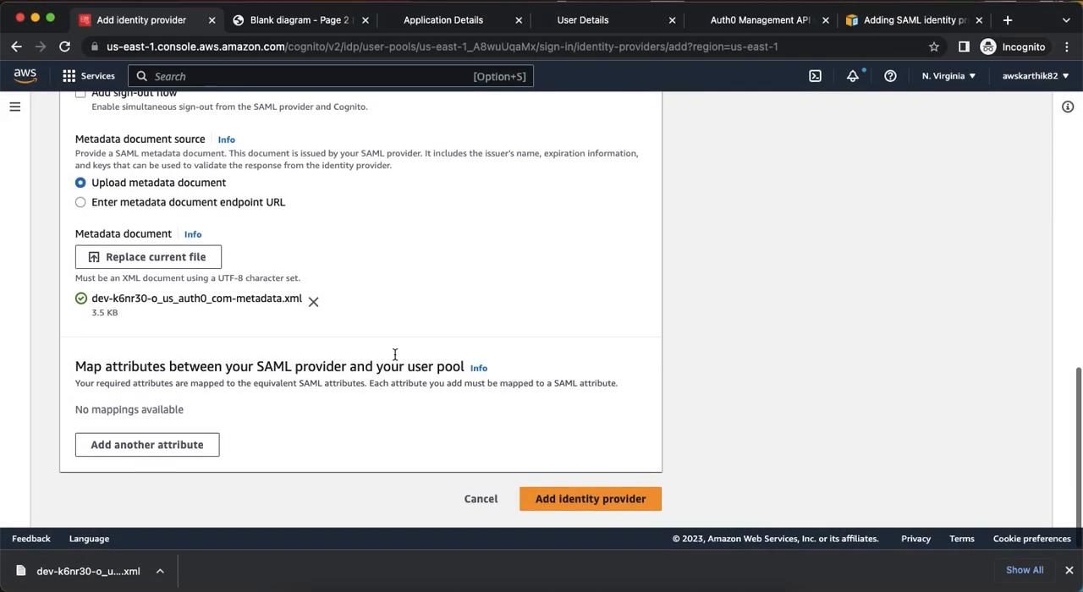
Add an attribute mapping from the user pool attribute family_name to the SAML attribute family_name.
left_click(201, 449)
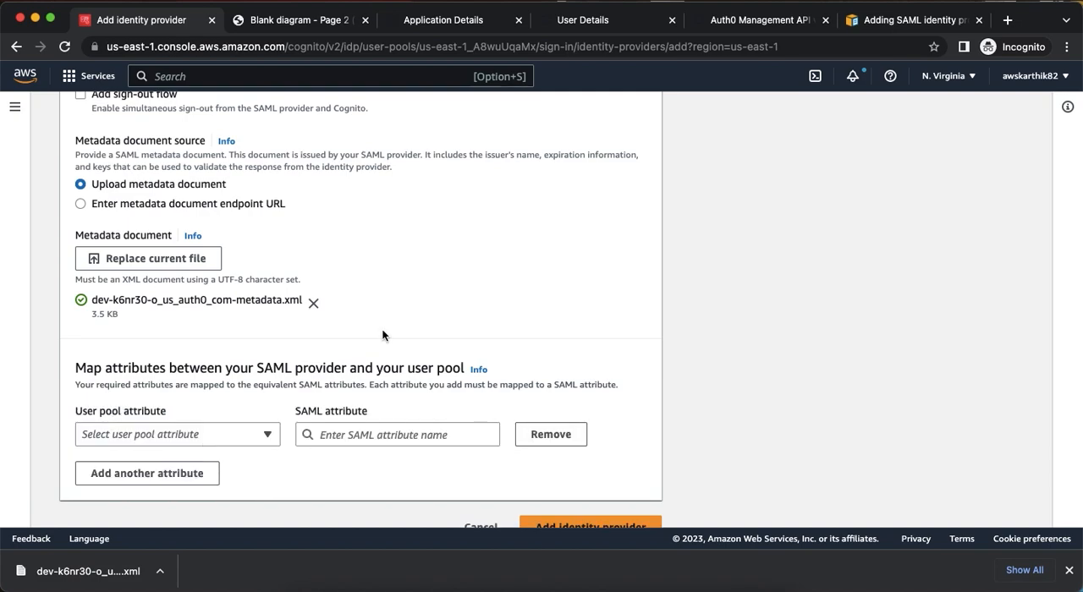
scroll(268, 361, "down", 1)
left_click(255, 410)
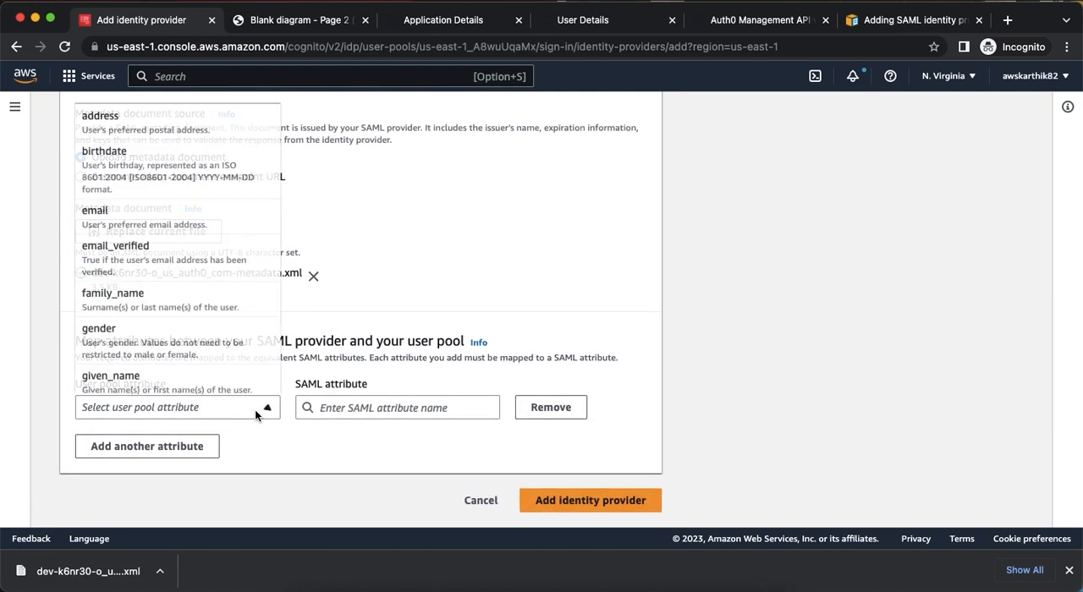
left_click(166, 303)
left_click(339, 410)
type("fam")
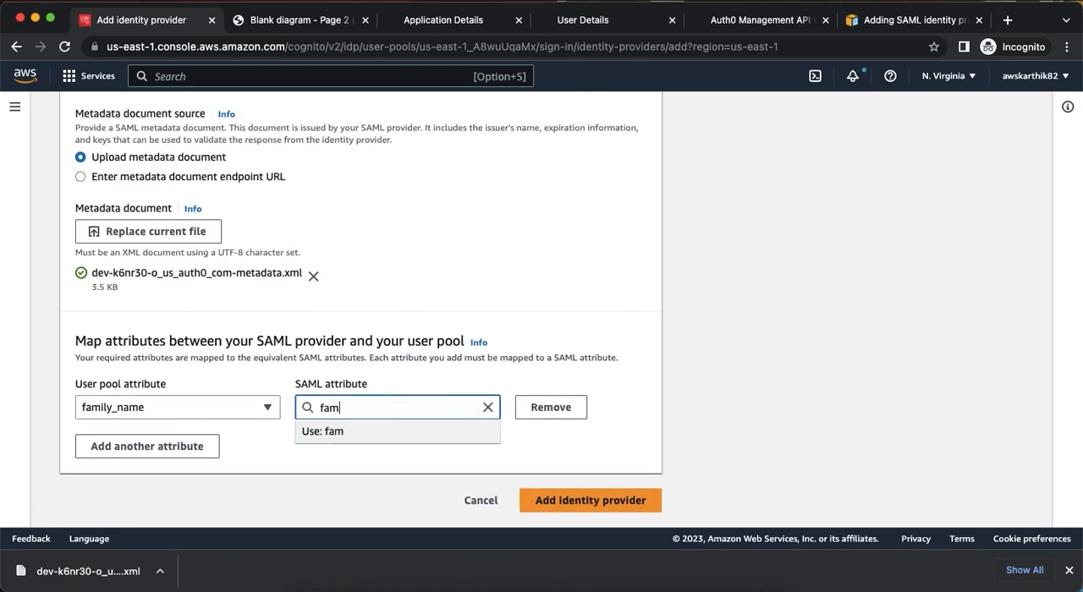
type("ily_name")
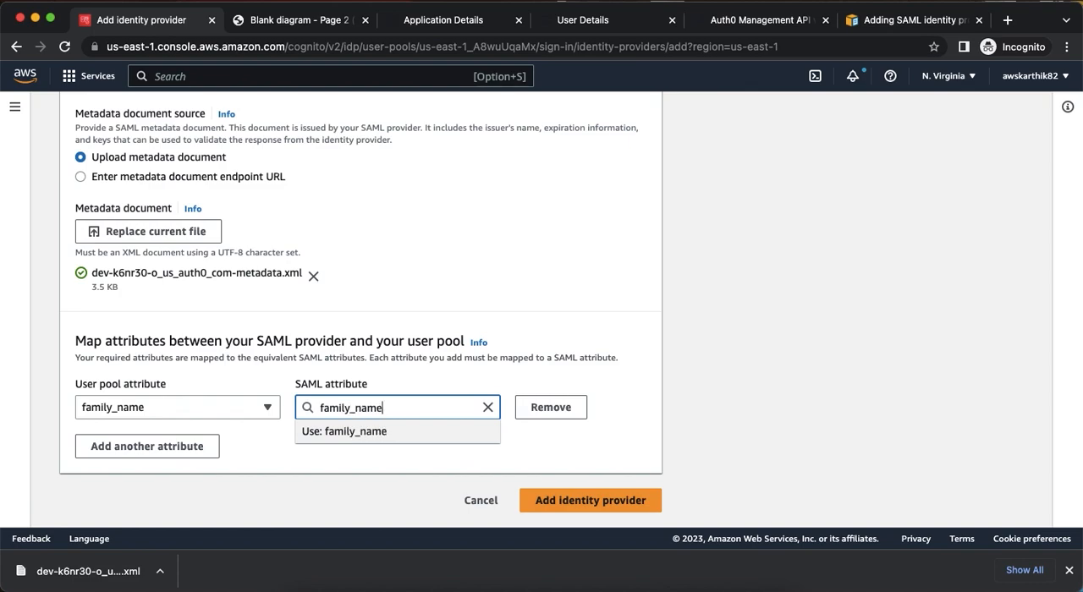
Add a second attribute mapping from the user pool attribute email to the SAML attribute email.
left_click(144, 446)
left_click(139, 449)
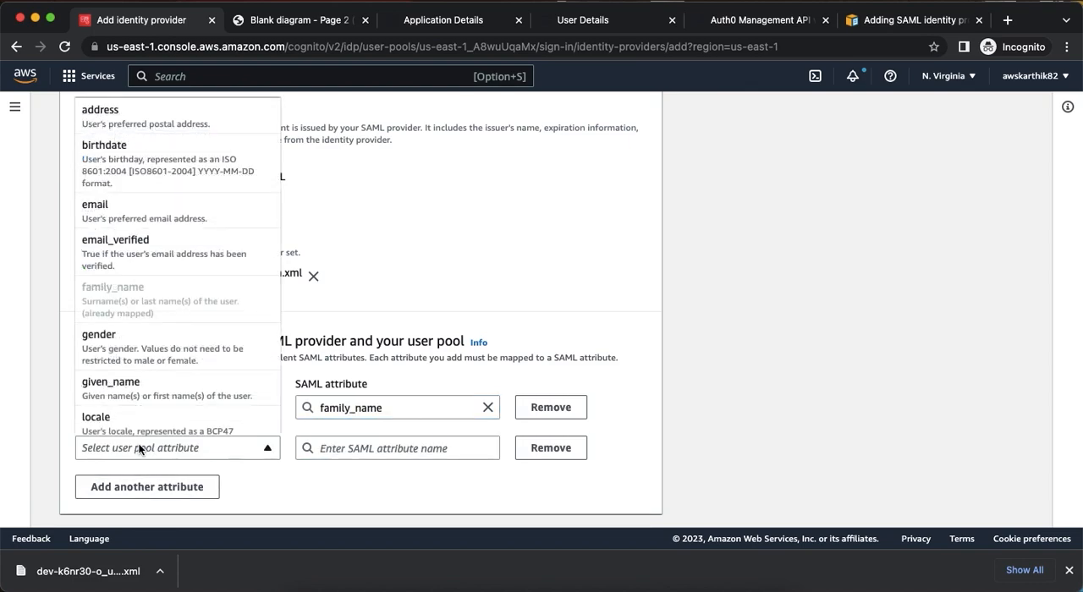
left_click(134, 219)
left_click(372, 448)
type("email")
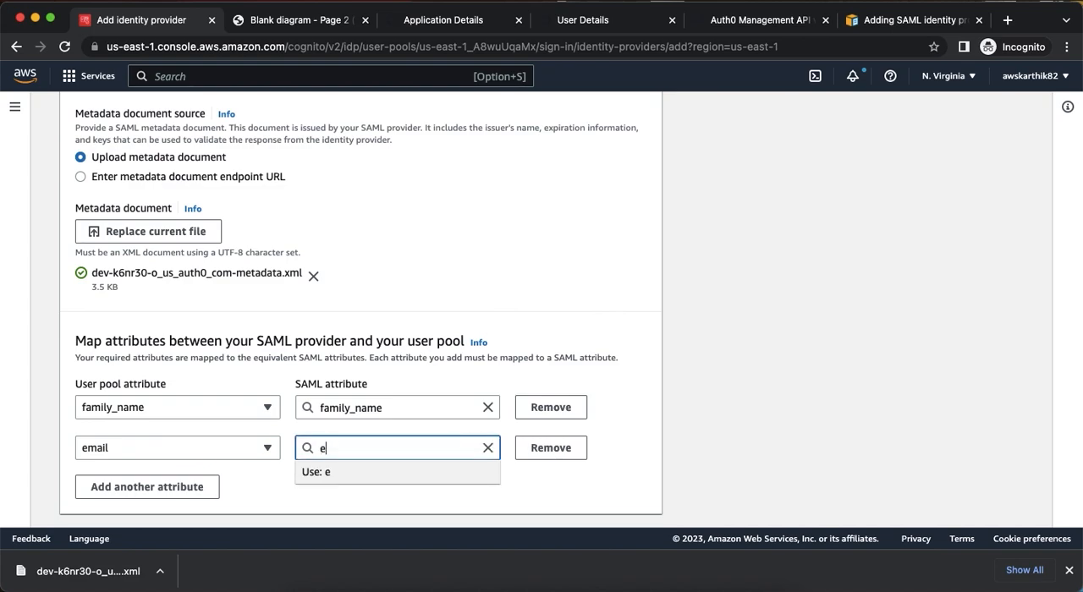
Add a third attribute mapping from the user pool attribute given_name to the SAML attribute given_name.
left_click(209, 483)
left_click(154, 482)
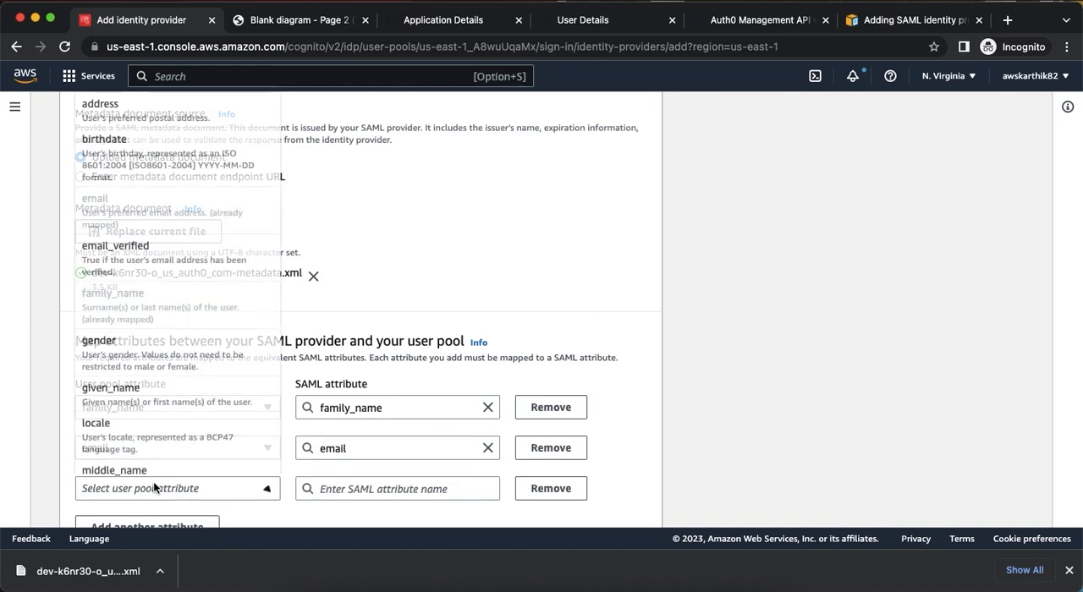
left_click(131, 390)
left_click(322, 485)
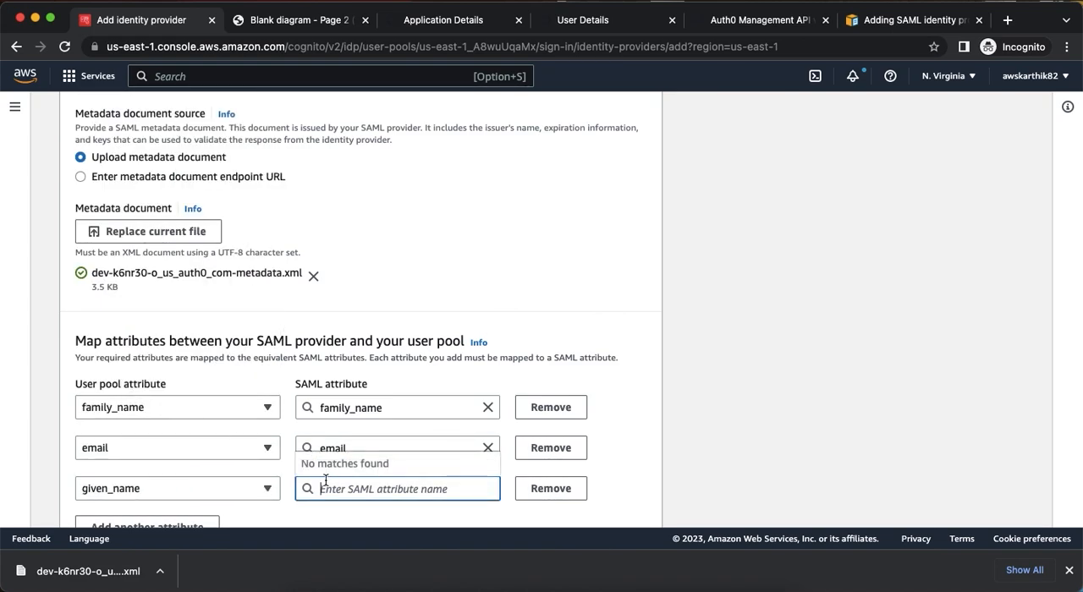
type("given_name")
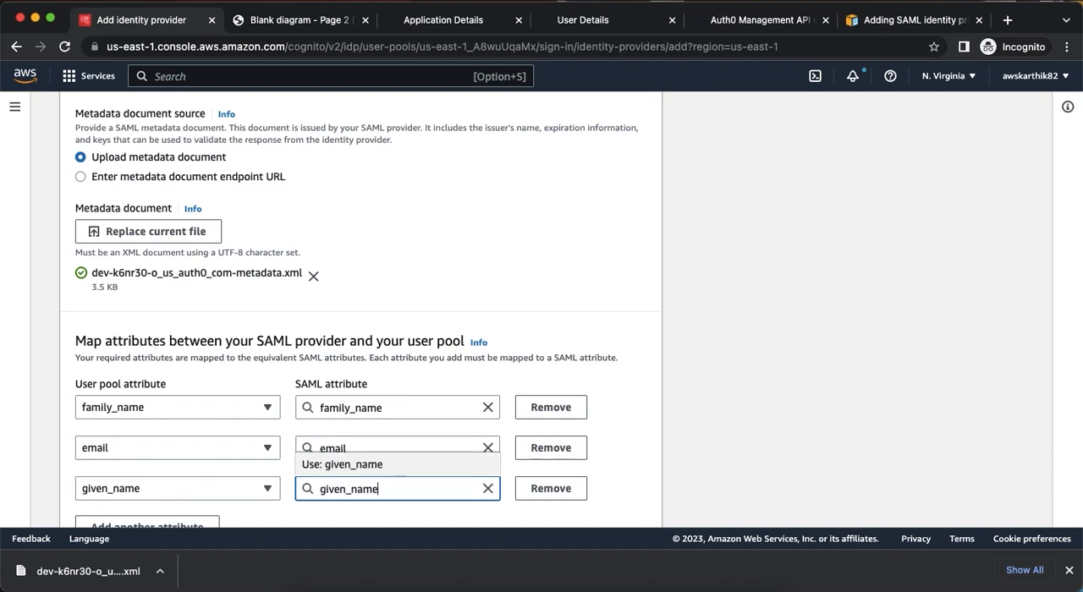
Add a fourth attribute mapping from the user pool attribute name to the SAML attribute name.
scroll(187, 446, "down", 2)
left_click(187, 446)
left_click(181, 446)
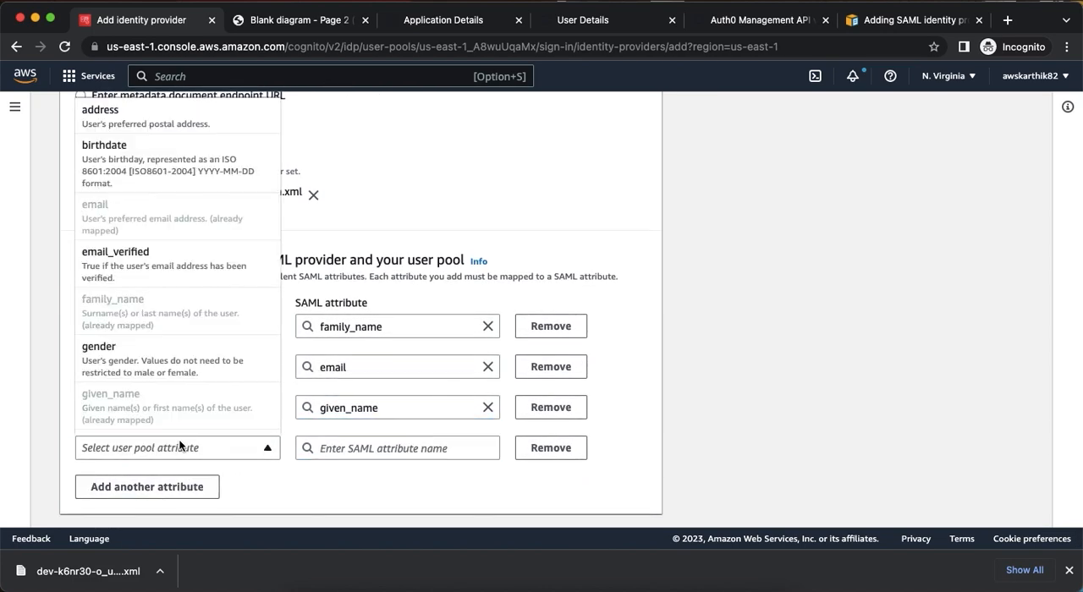
scroll(181, 341, "down", 5)
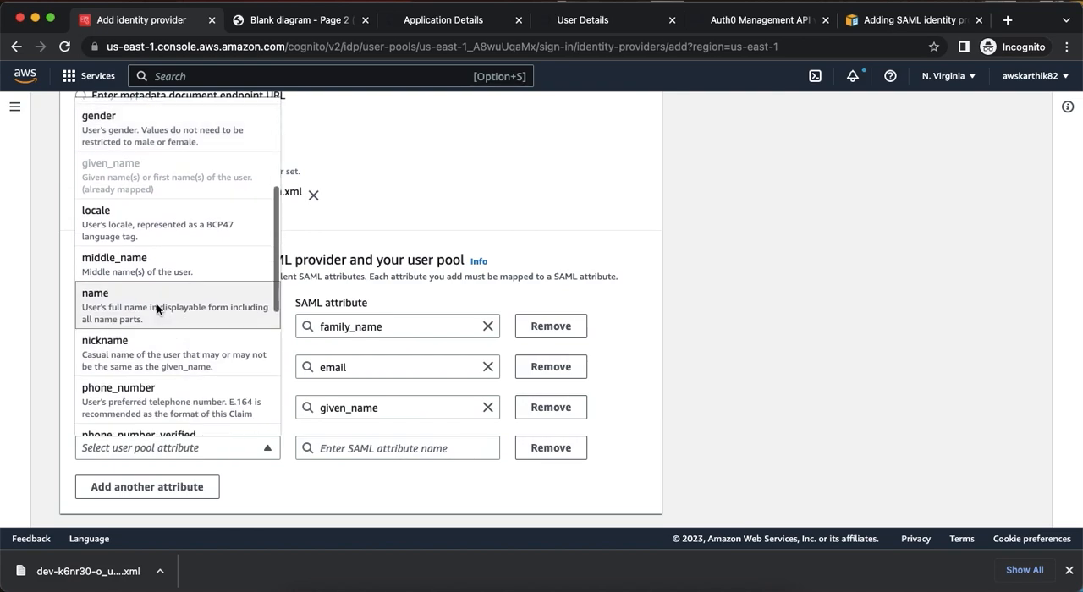
left_click(158, 303)
left_click(377, 447)
type("name")
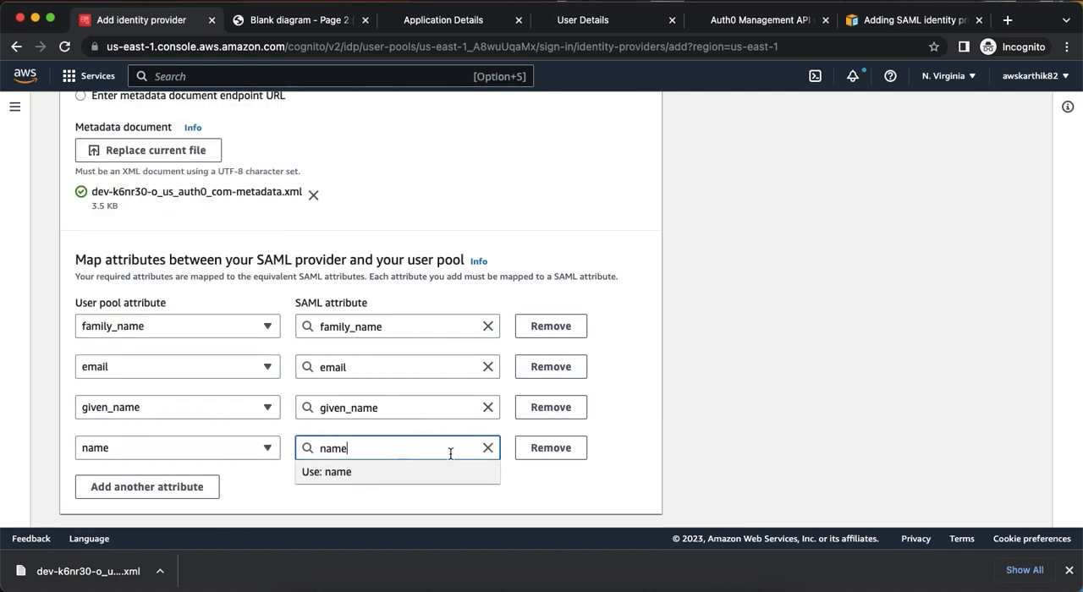
left_click(605, 447)
Submit the new SAML identity provider and check its entry in the user pool's federated identity provider list.
scroll(605, 447, "down", 2)
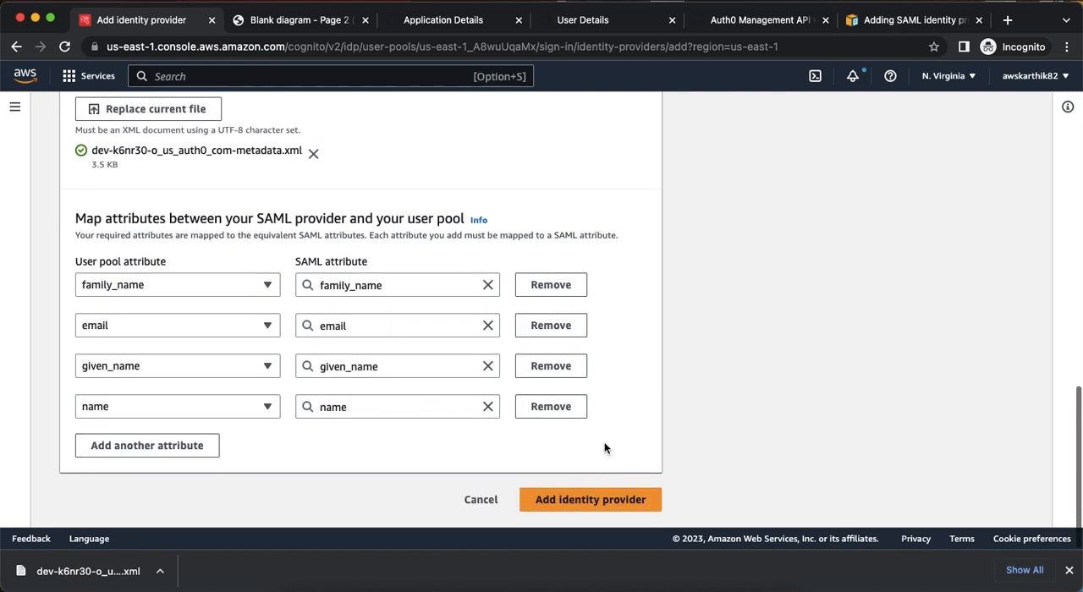
left_click(605, 500)
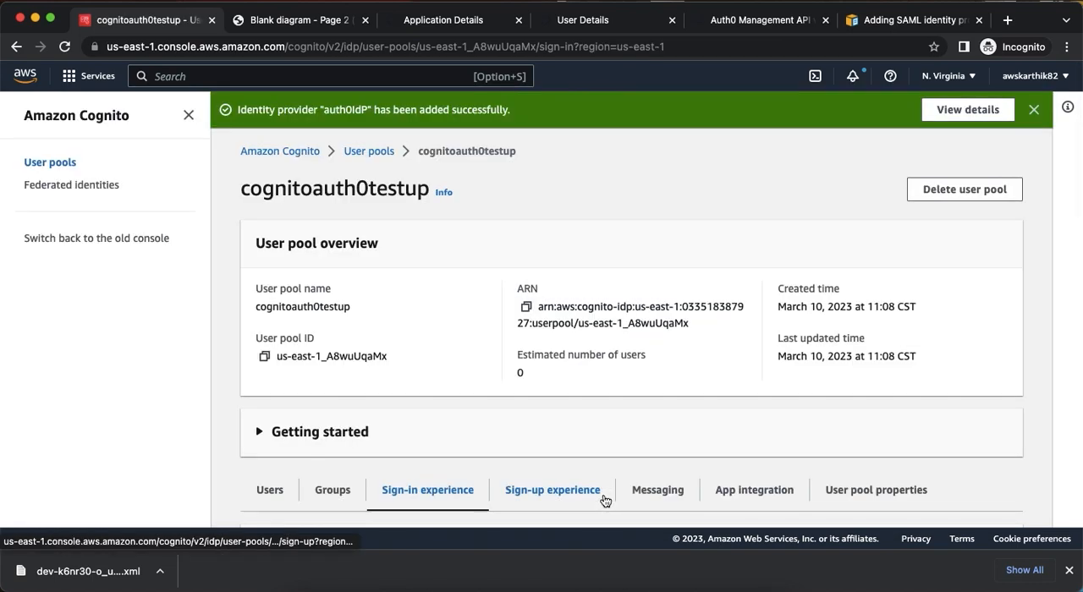
scroll(616, 399, "down", 3)
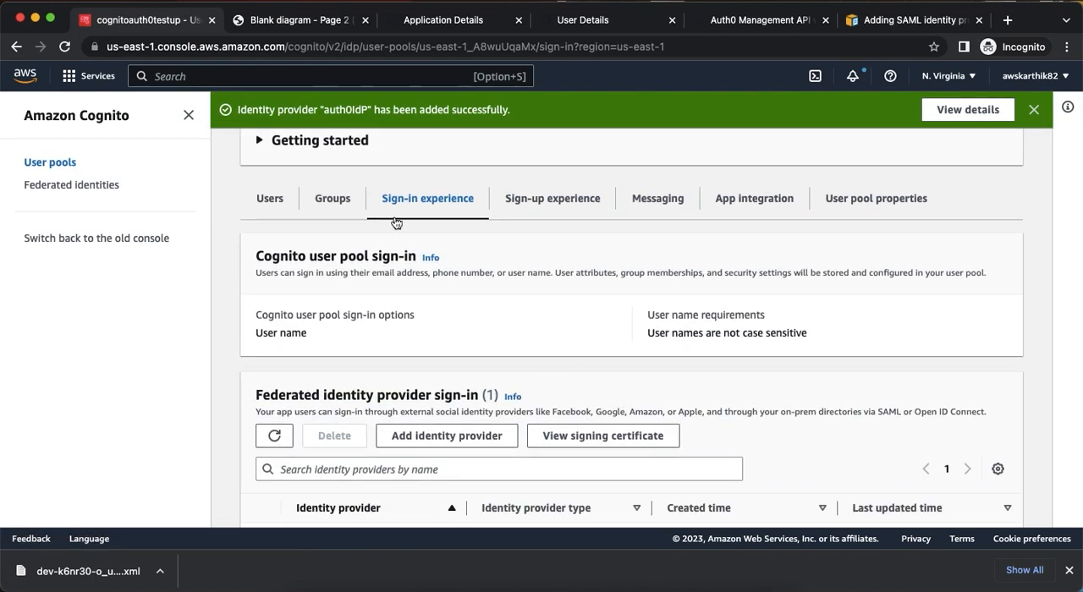
scroll(387, 260, "up", 1)
scroll(387, 259, "down", 2)
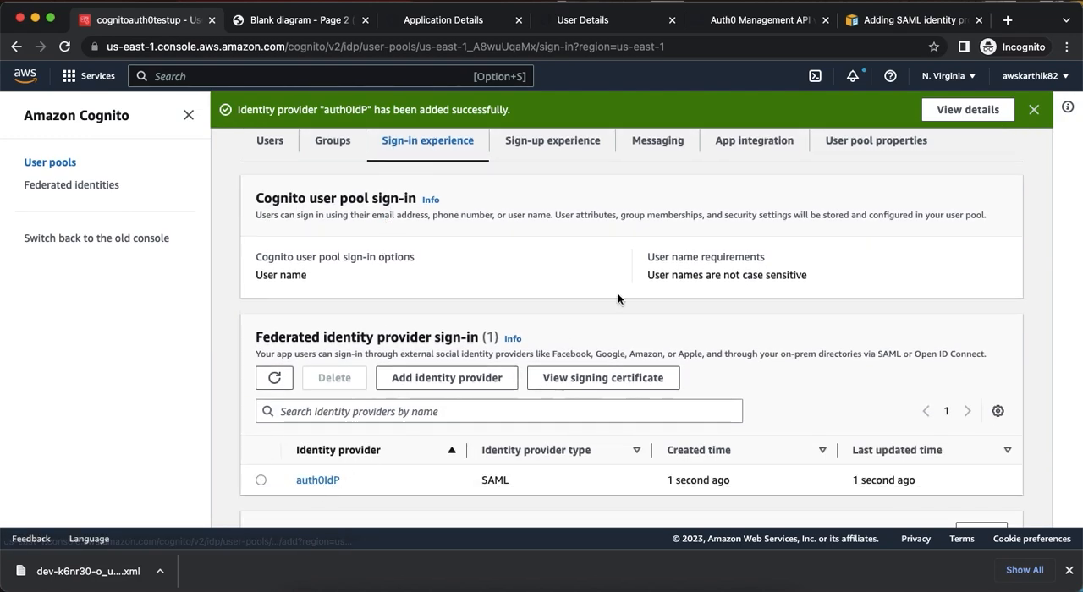
scroll(618, 293, "up", 1)
Open the Hosted UI settings of app client auth0client for editing from the user pool's app integration settings.
left_click(751, 189)
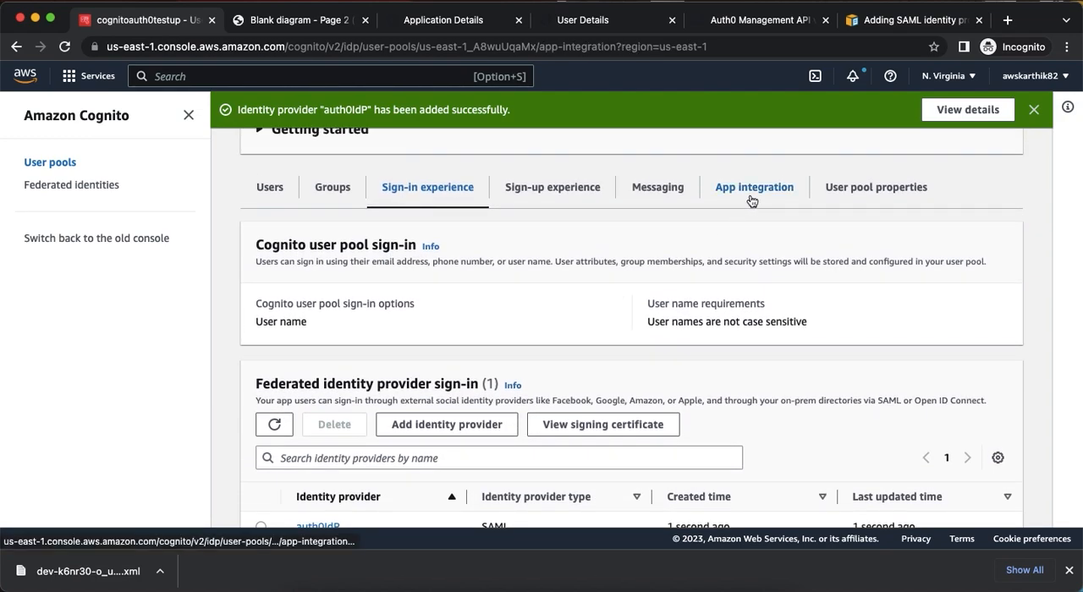
scroll(720, 298, "down", 10)
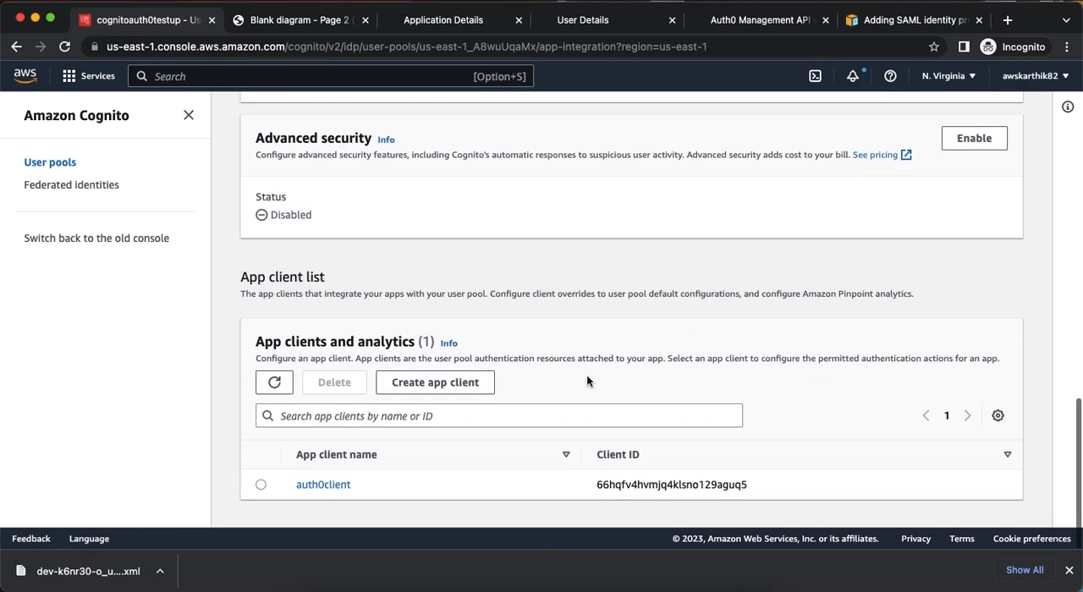
left_click(336, 486)
scroll(776, 294, "down", 2)
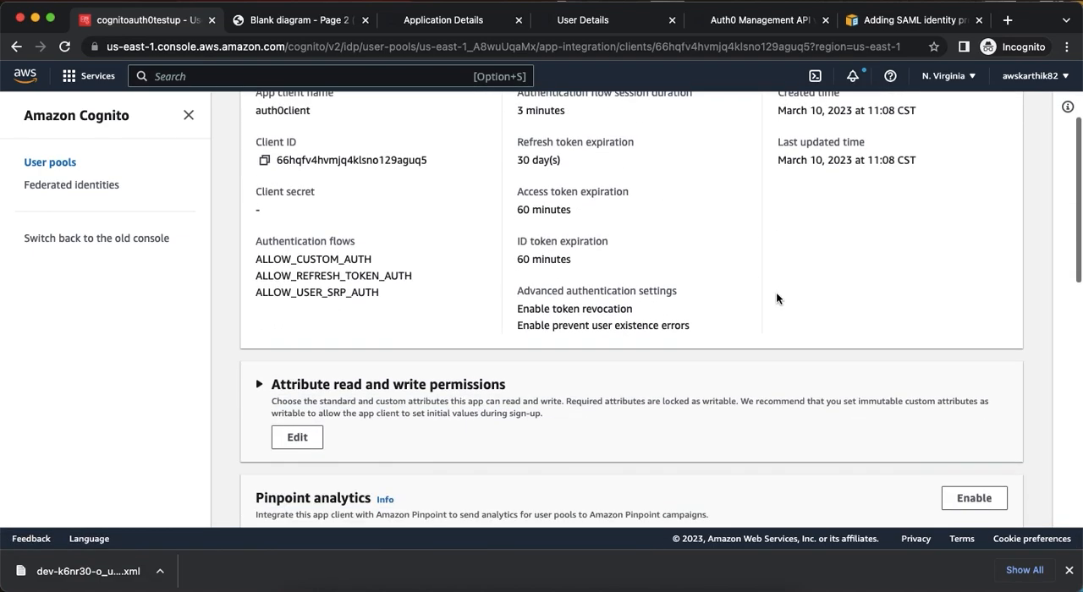
scroll(776, 292, "down", 4)
scroll(780, 313, "down", 3)
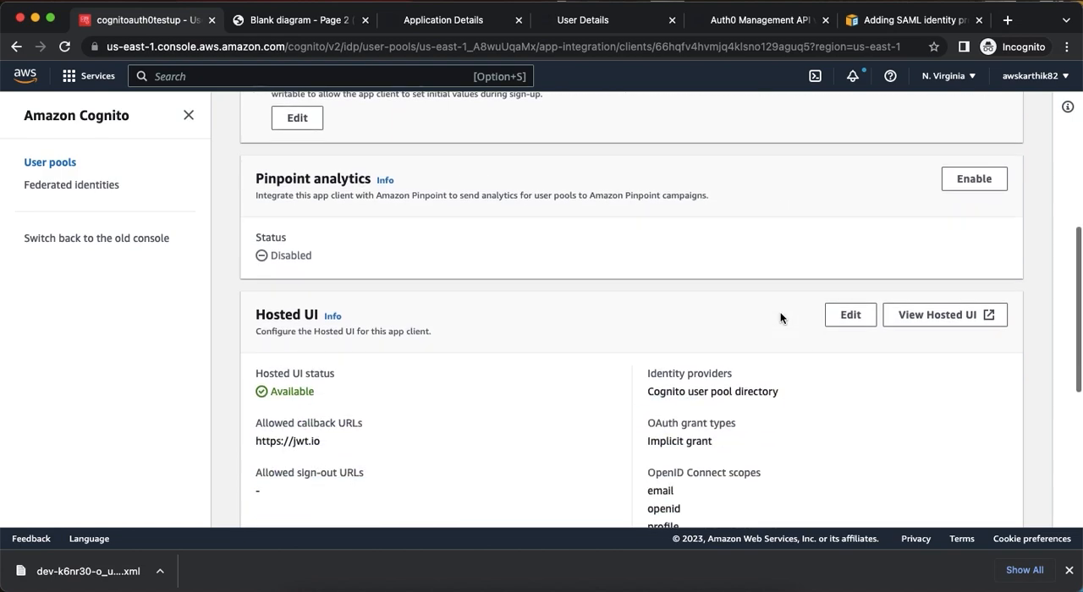
left_click(851, 316)
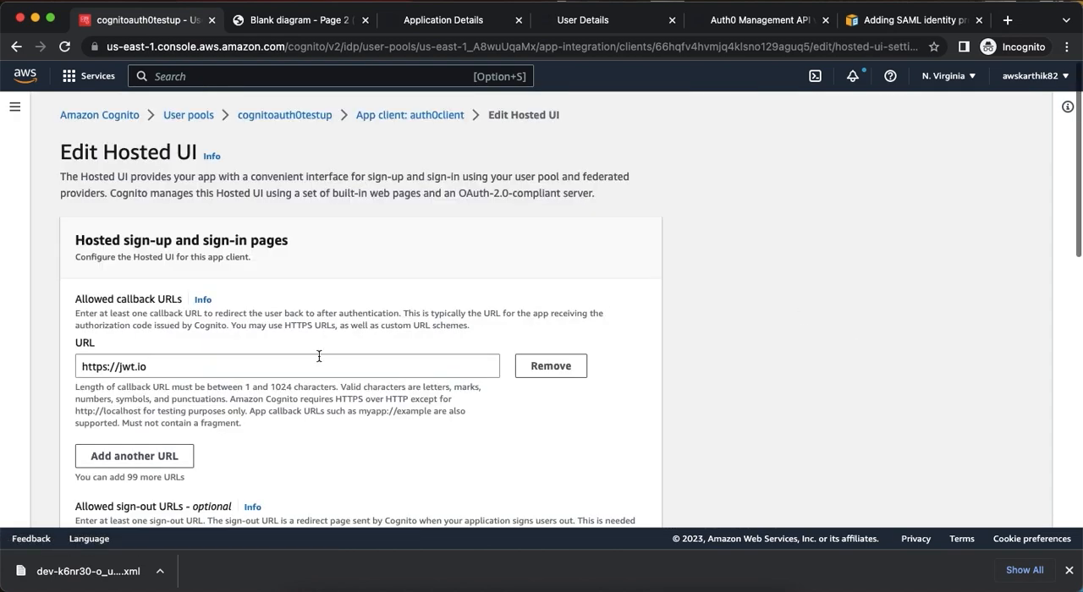
Add auth0IdP to the identity providers available to the app client, alongside Cognito user pool.
scroll(414, 324, "down", 10)
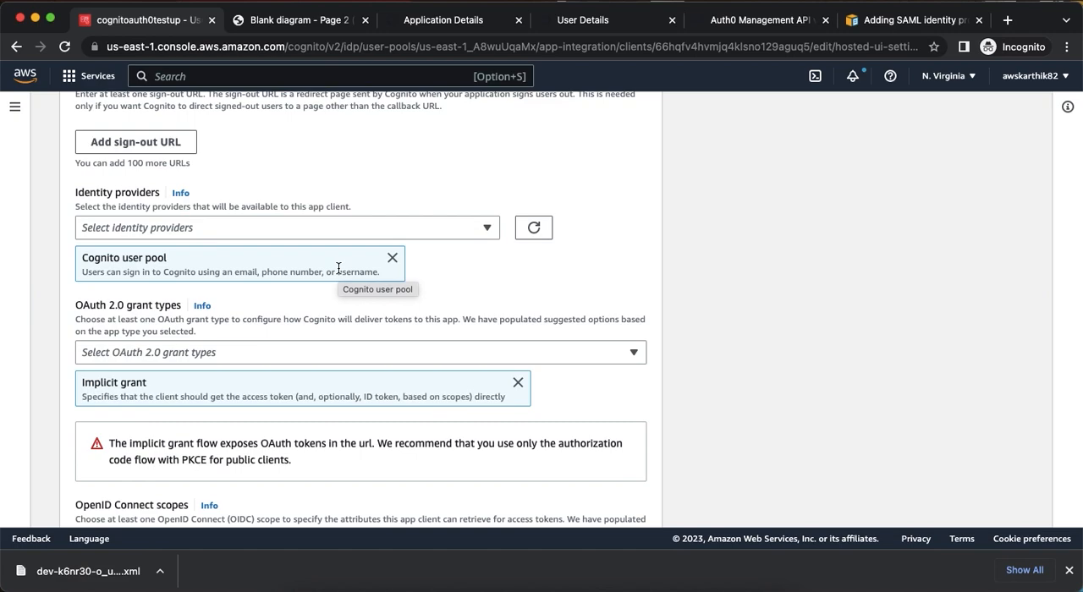
left_click(466, 228)
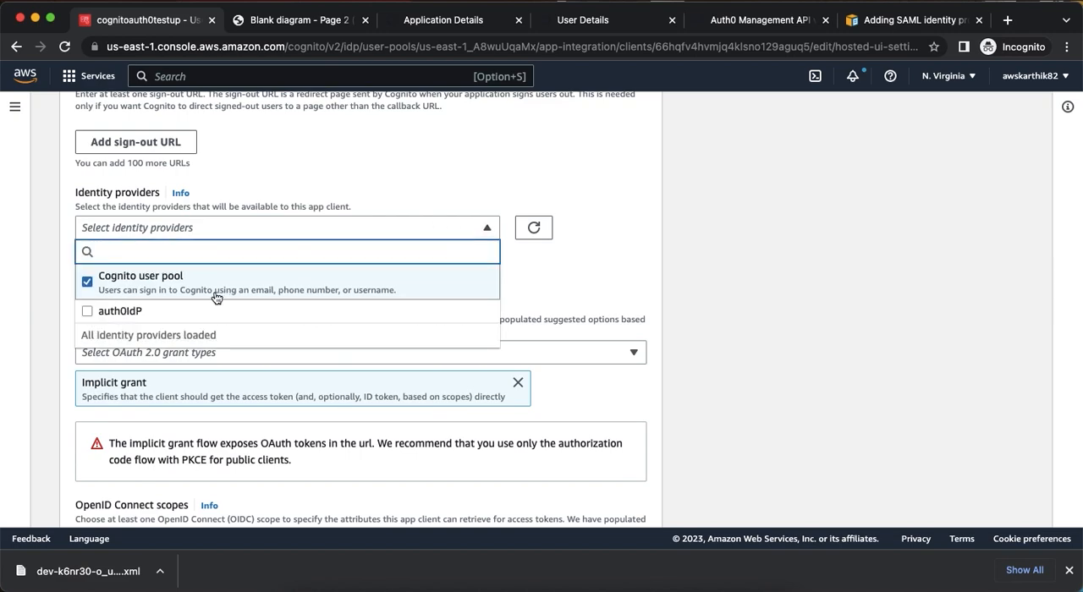
left_click(107, 314)
left_click(581, 289)
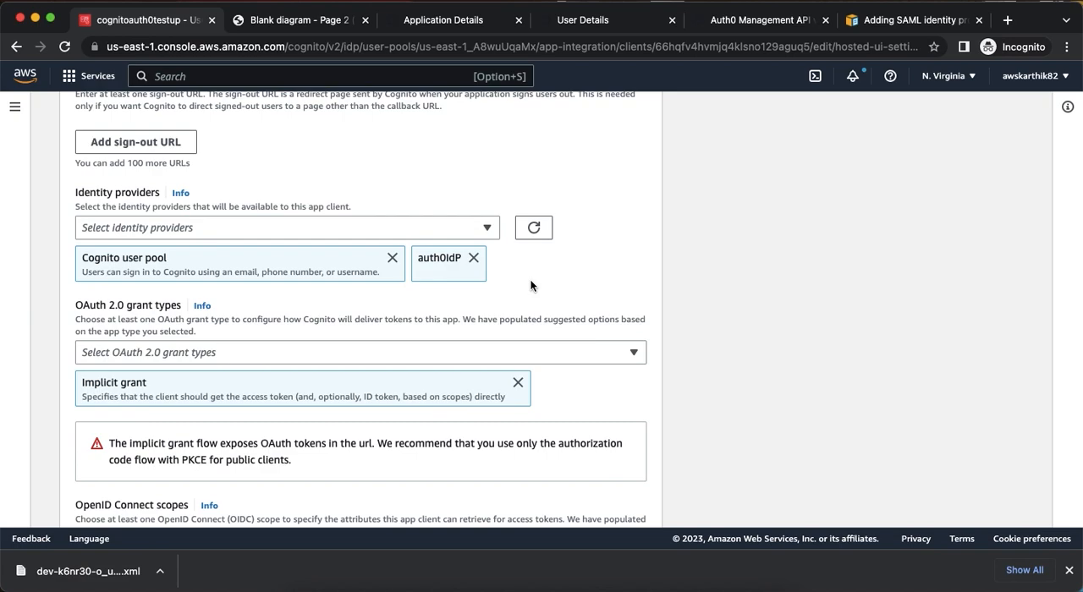
Save the Hosted UI changes and review the identity providers listed for the app client.
scroll(531, 285, "down", 4)
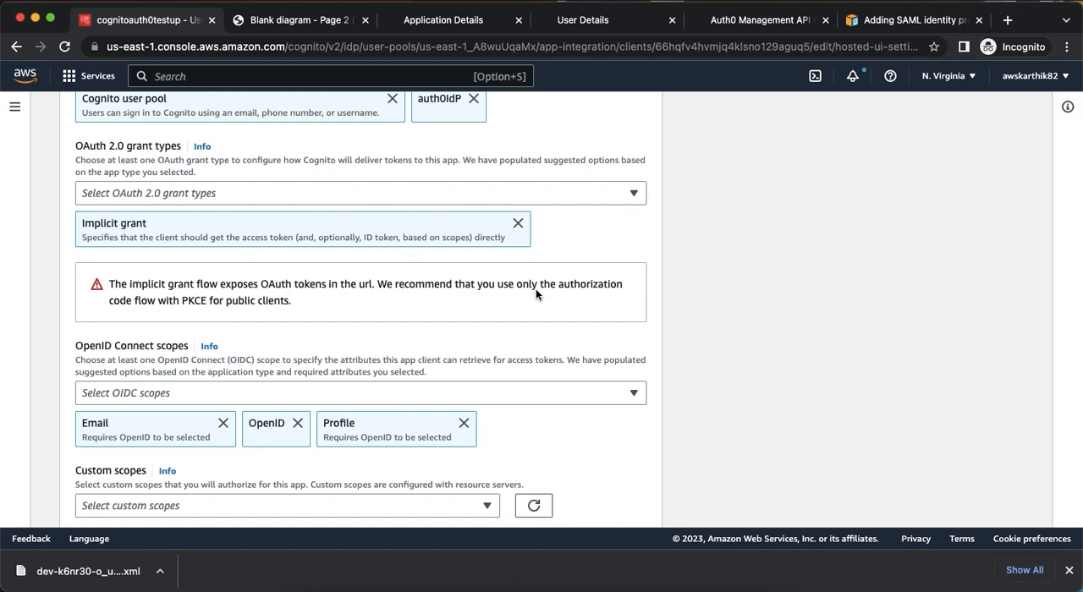
scroll(535, 289, "down", 2)
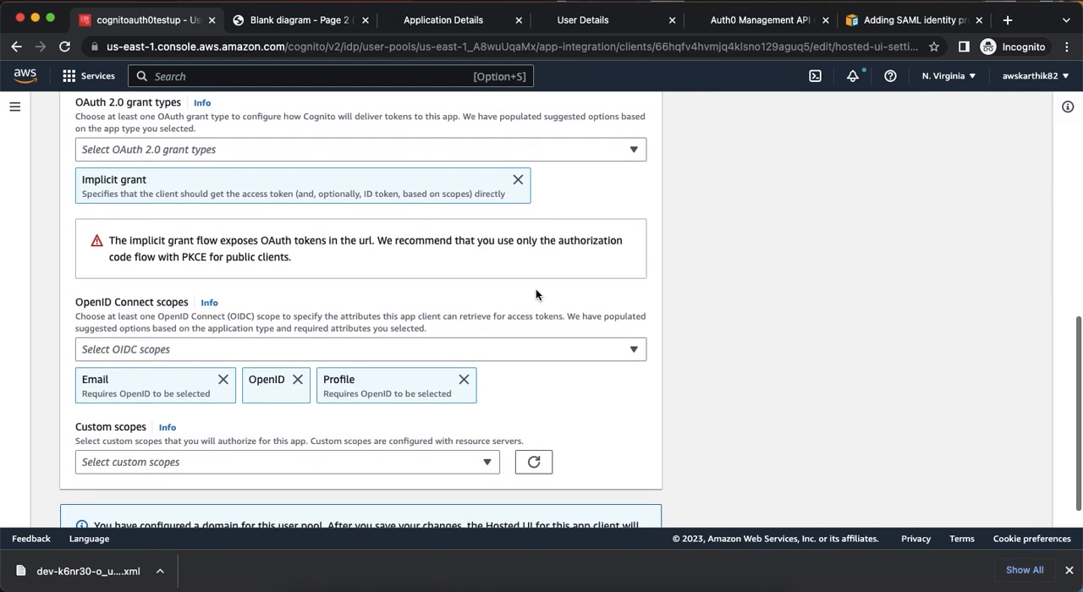
scroll(536, 289, "down", 2)
left_click(614, 499)
scroll(722, 409, "down", 5)
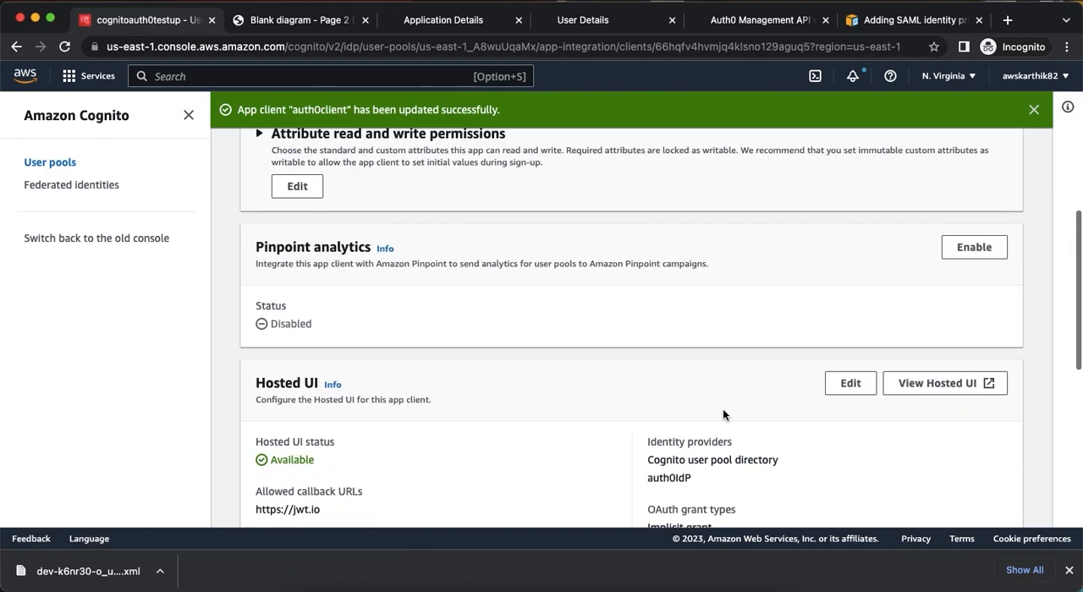
scroll(723, 409, "down", 3)
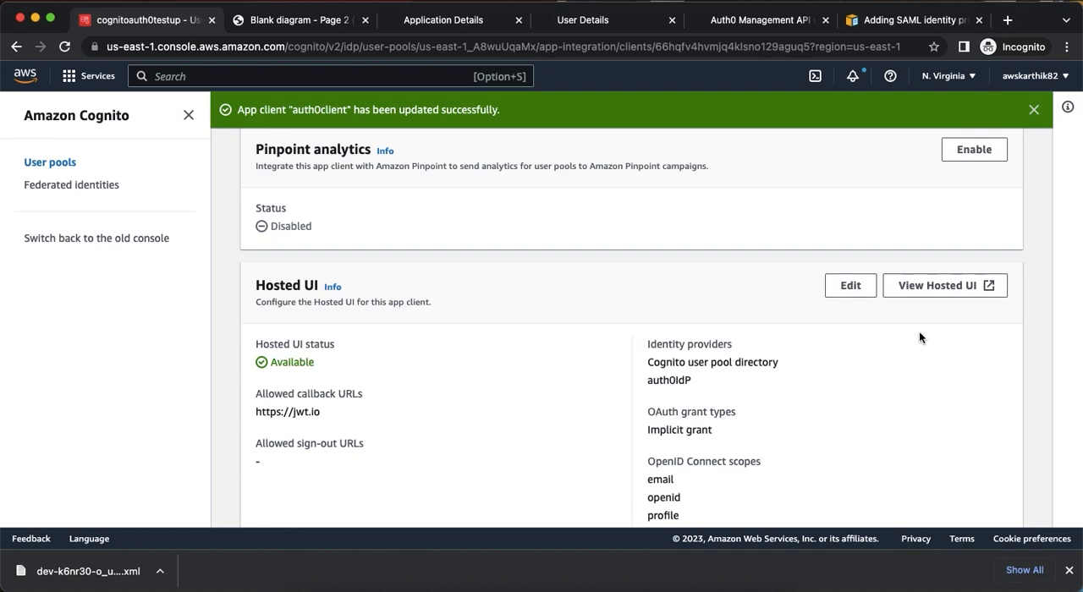
Copy the link address of the app client's Hosted UI and open it in Firefox.
left_click(590, 21)
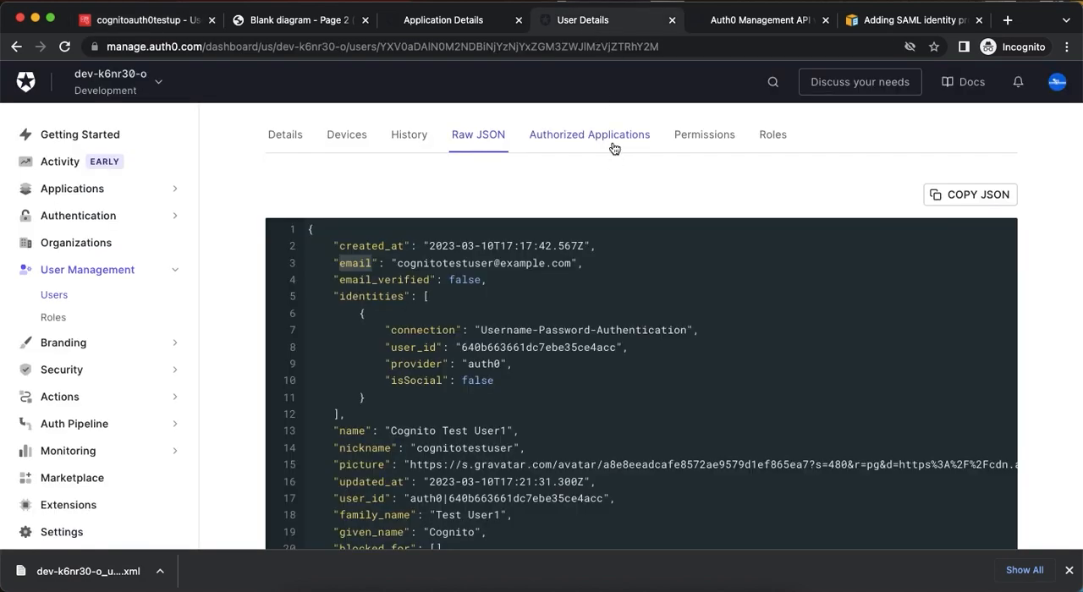
left_click(138, 31)
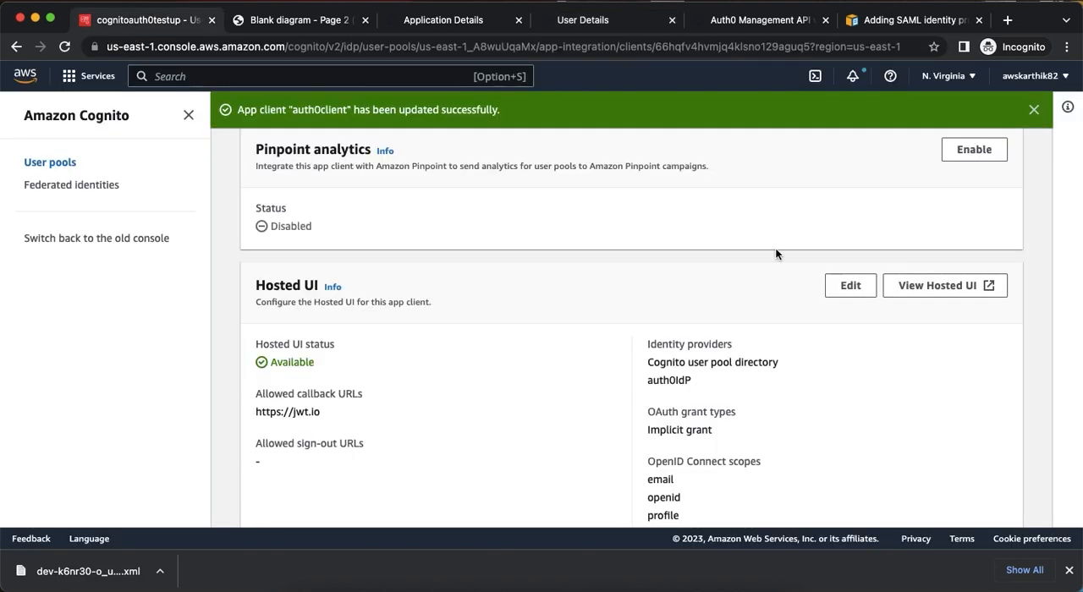
right_click(903, 288)
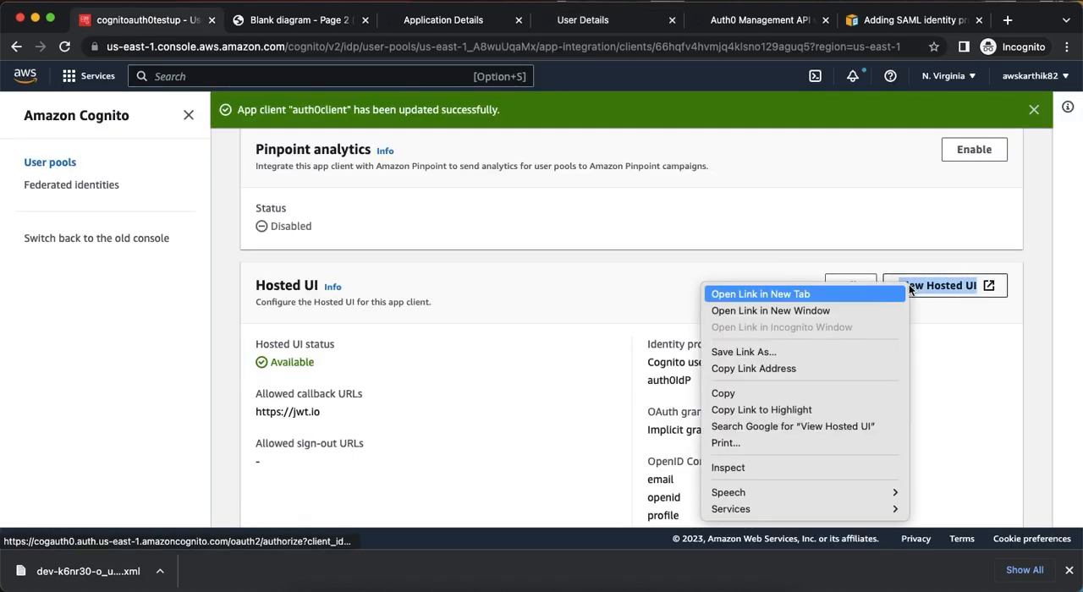
left_click(800, 370)
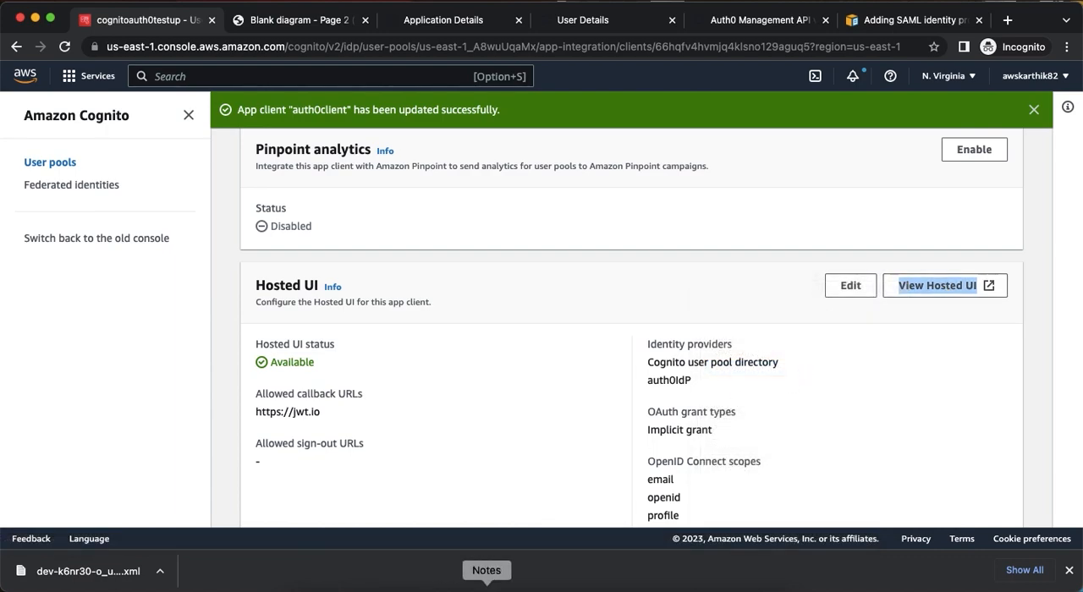
left_click(649, 590)
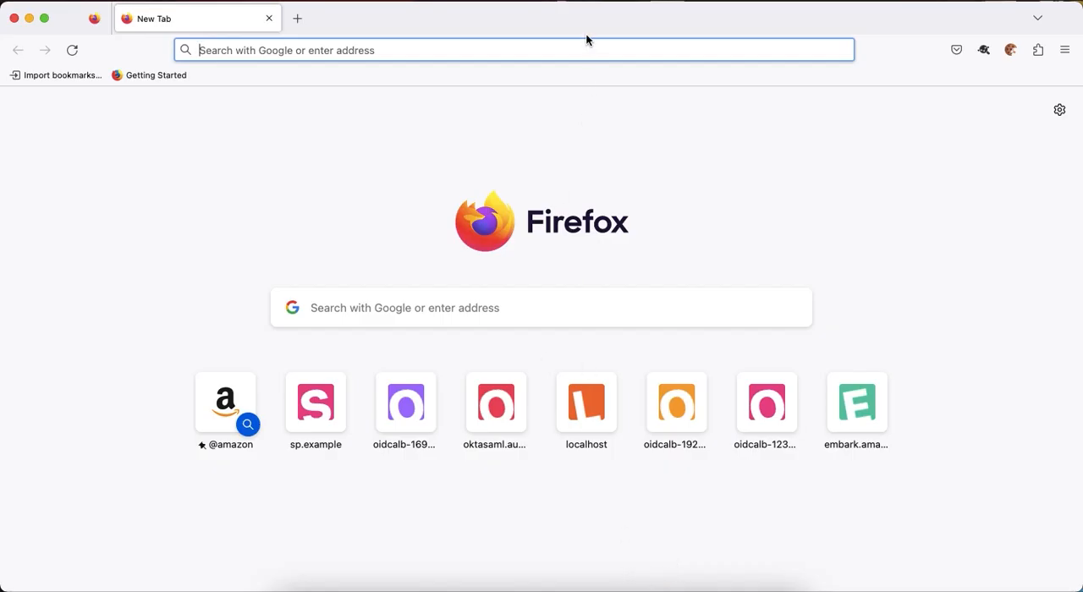
type("https://cogauth0.auth.us-east-1.amazoncognito.com/oauth2/authorize?client_id=66hqfv4hvmjq4klsno129aguq5&response_type=token&scope=email+openid+profile&redirect_uri=https%3A%2F%2Fjwt.io")
key("Return")
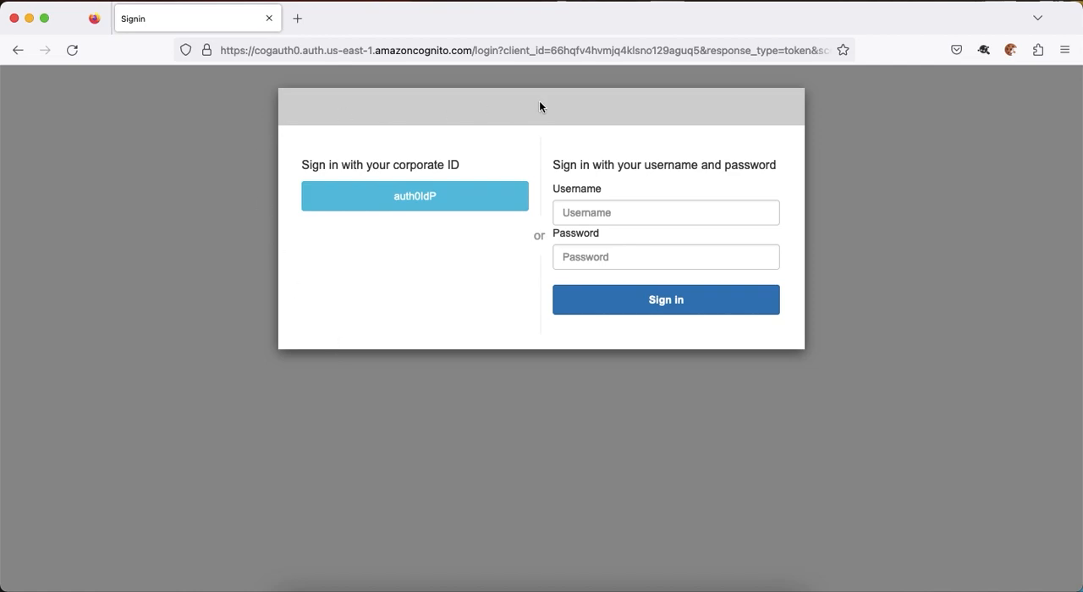
Open SAML-tracer with autoscroll turned off and start signing in with the auth0IdP corporate ID.
left_click(610, 220)
left_click(880, 174)
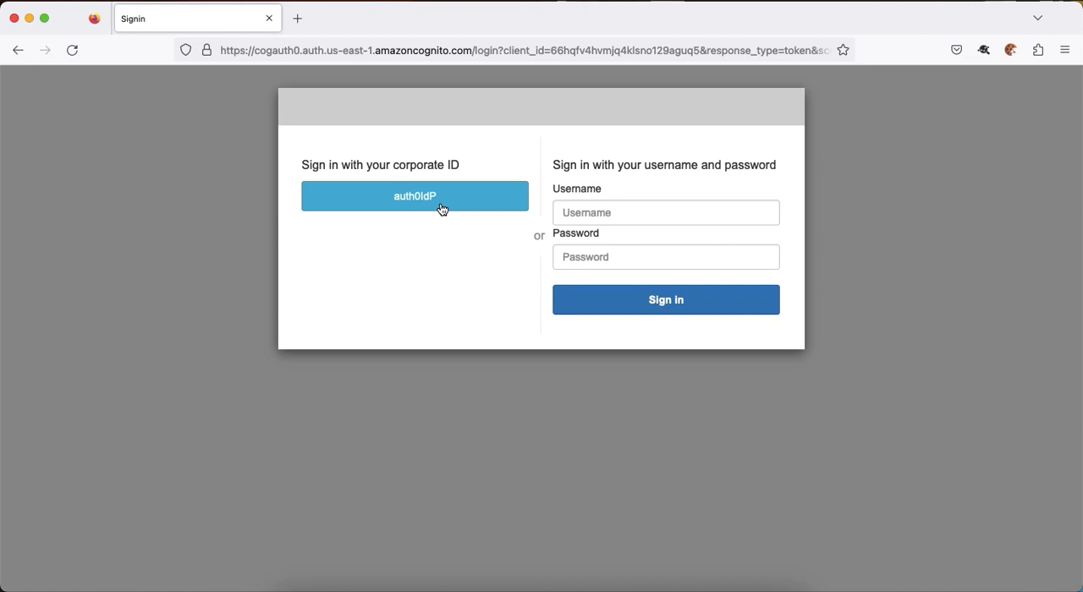
left_click(979, 57)
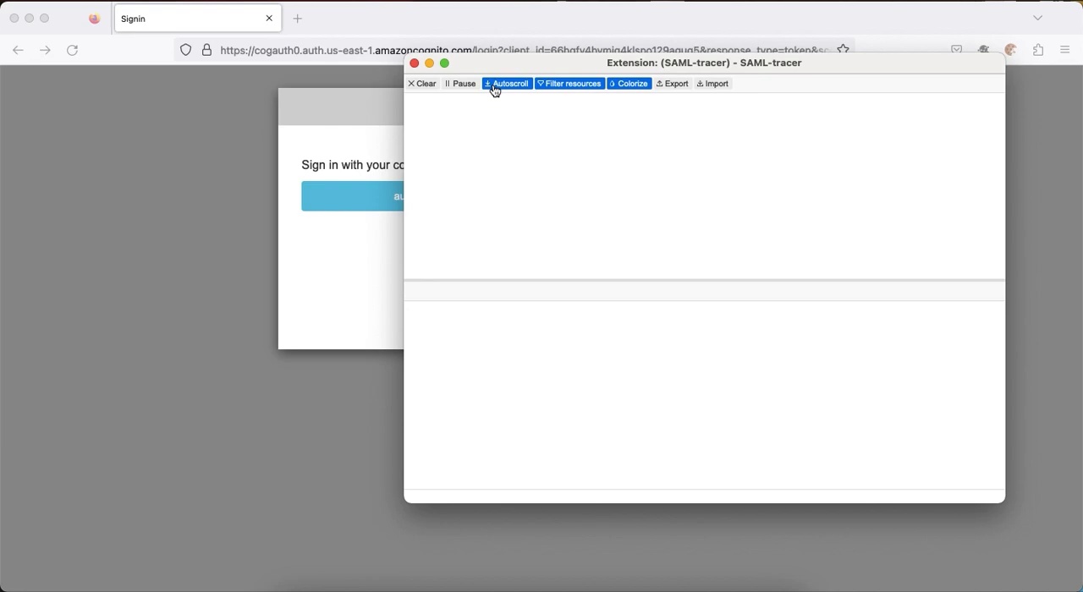
left_click(495, 88)
left_click(342, 269)
left_click(412, 200)
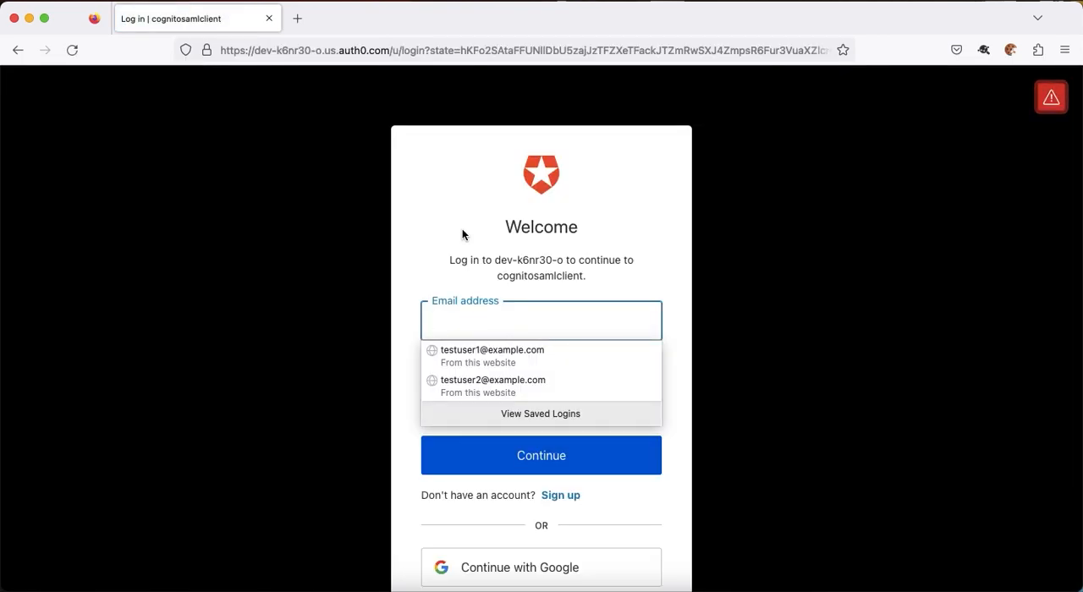
Examine the captured SAML request in SAML-tracer, including its XML, AssertionConsumerServiceURL and Issuer.
key("super+grave")
left_click(830, 108)
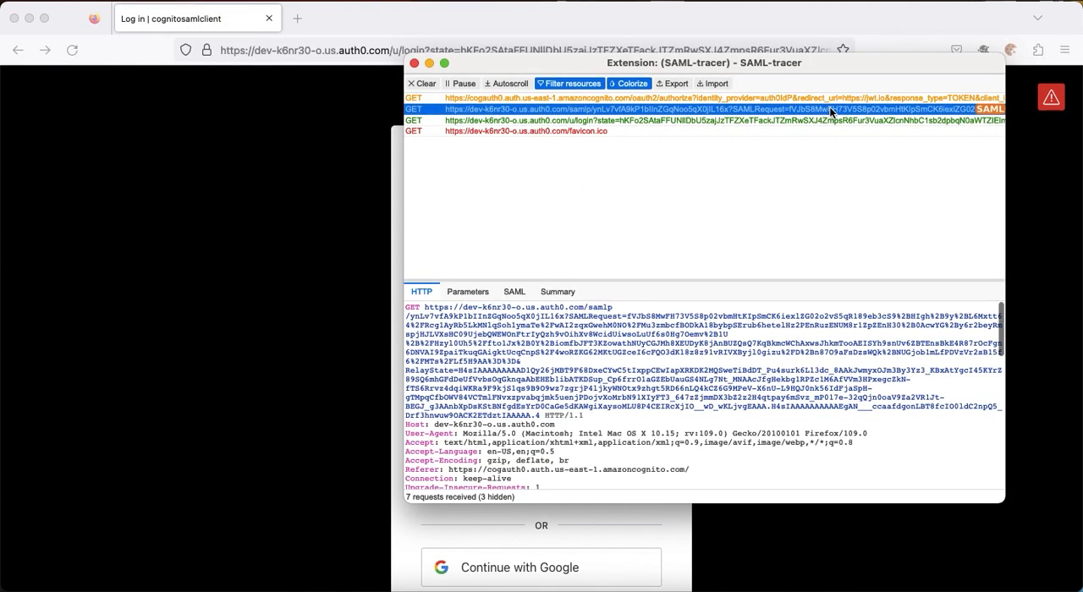
left_click(512, 294)
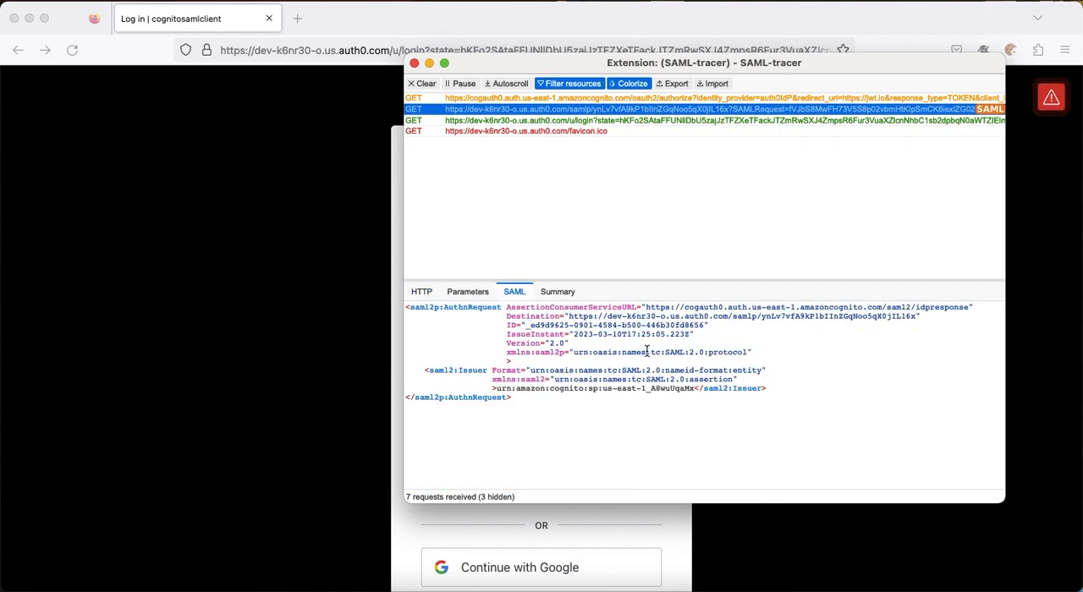
left_click(557, 292)
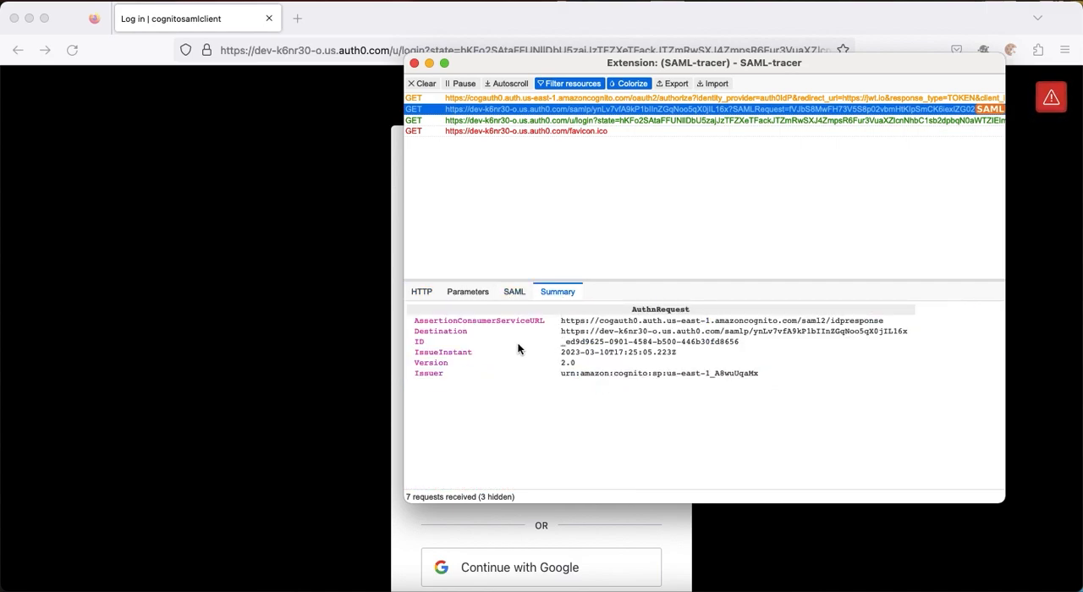
left_click_drag(583, 320, 604, 319)
left_click_drag(576, 373, 669, 373)
left_click(292, 345)
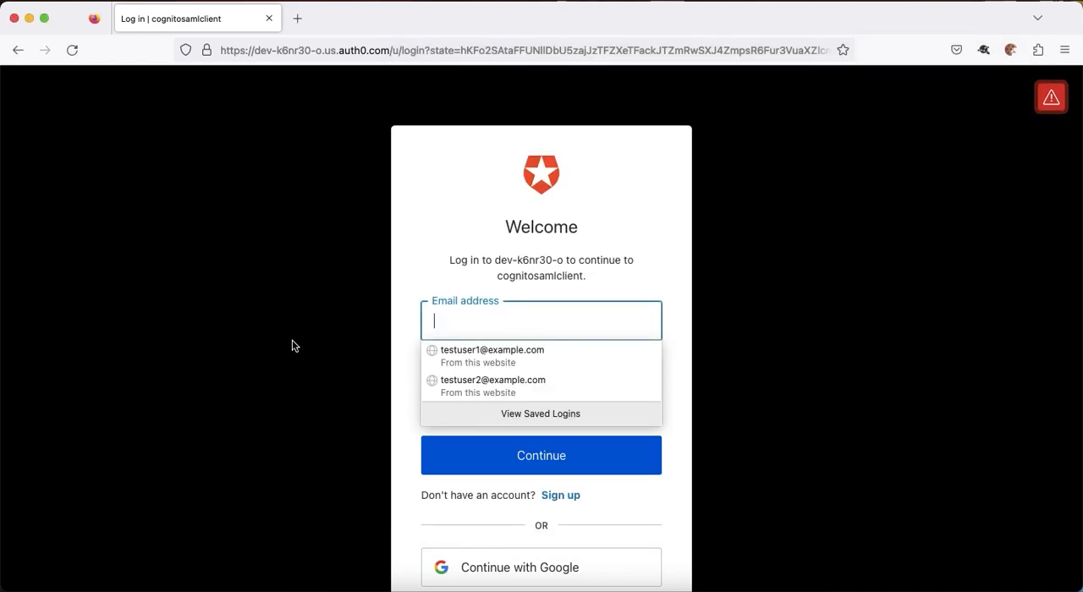
Try to copy the test user's email from the Auth0 user details into the login form's email field, and clear the field.
scroll(292, 345, "down", 3)
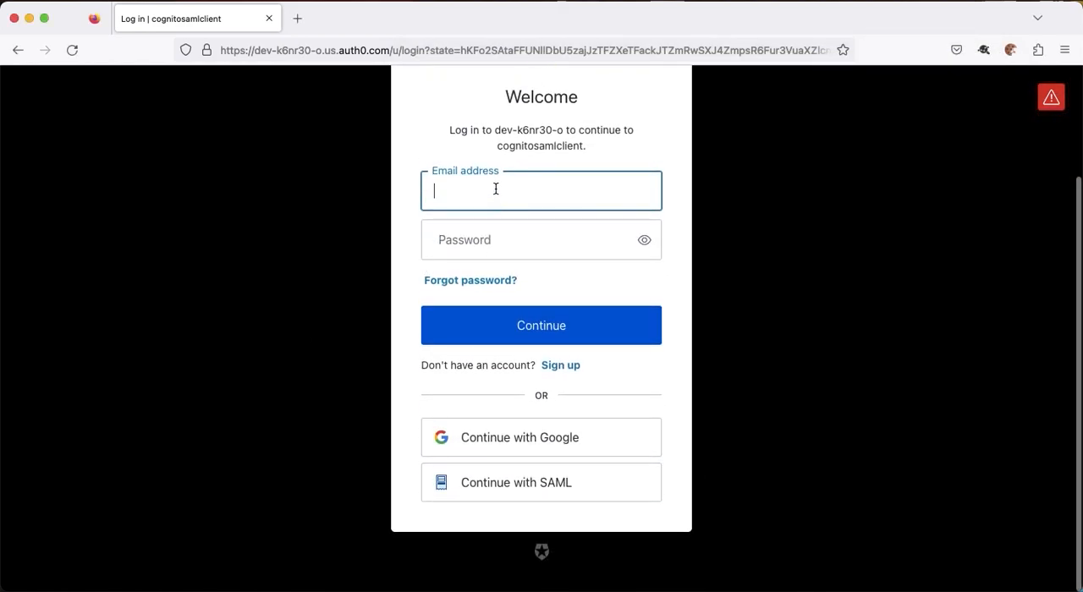
scroll(500, 218, "up", 3)
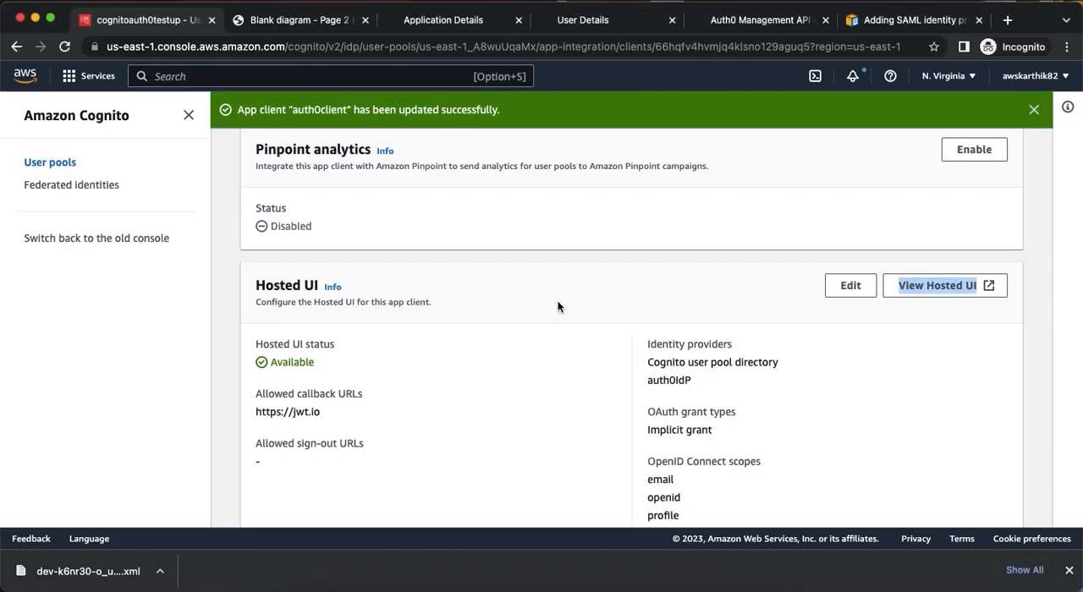
left_click(559, 19)
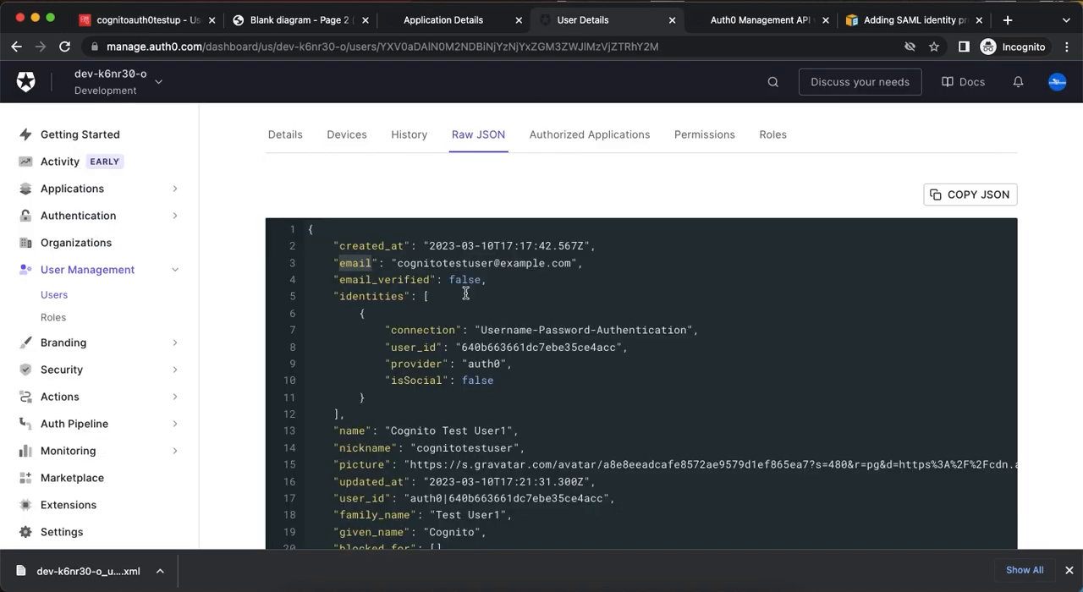
left_click_drag(396, 264, 570, 258)
key("super+Tab")
left_click(584, 306)
key("super+v")
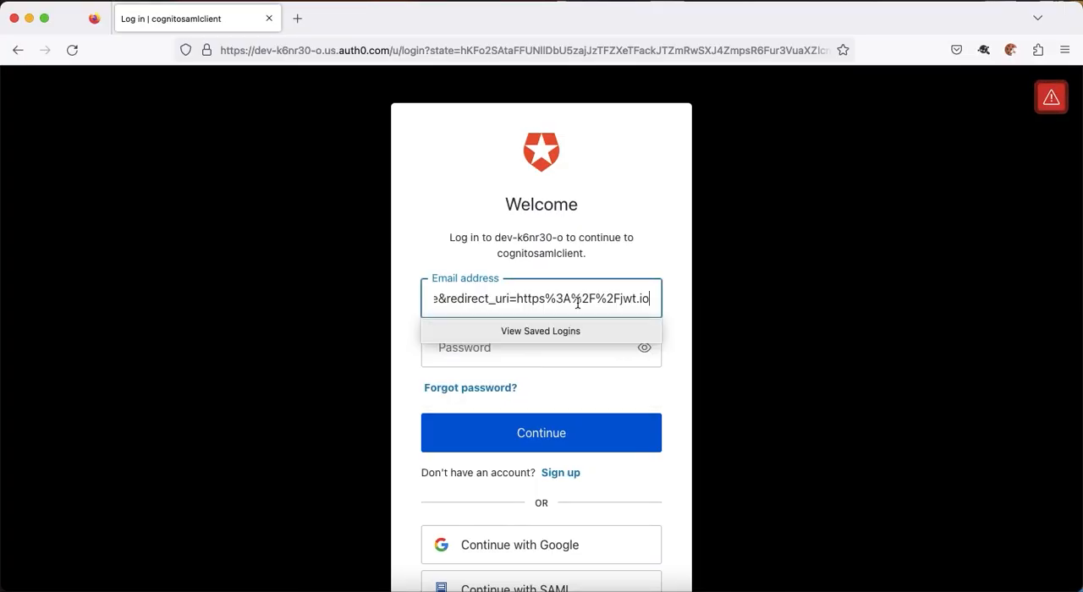
key("Tab")
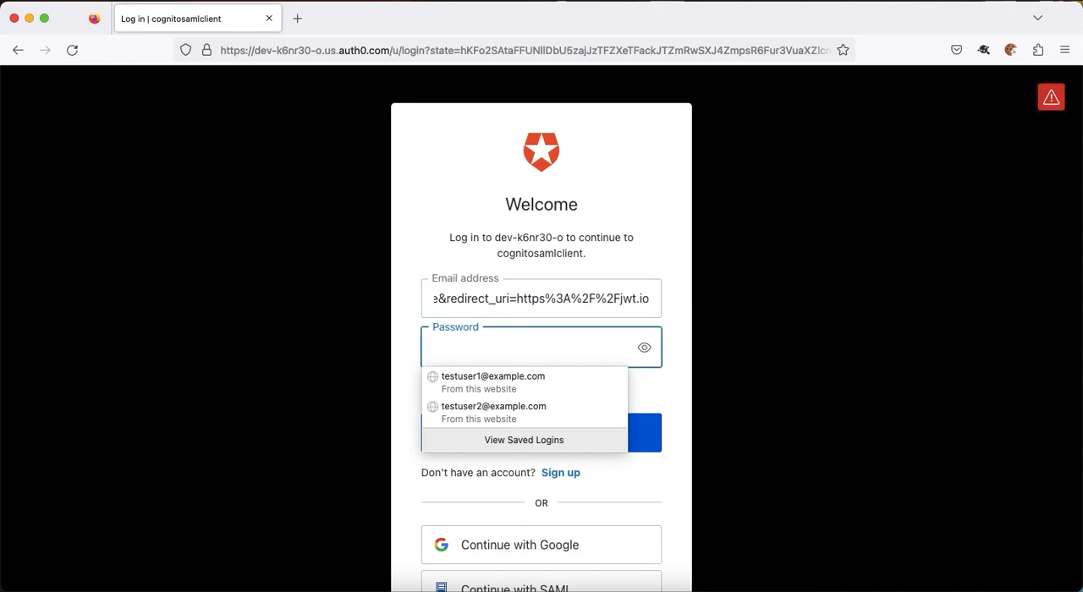
key("shift+Tab")
key("BackSpace")
Return to the Auth0 user details in Chrome to copy the test user's email address.
key("super+Tab")
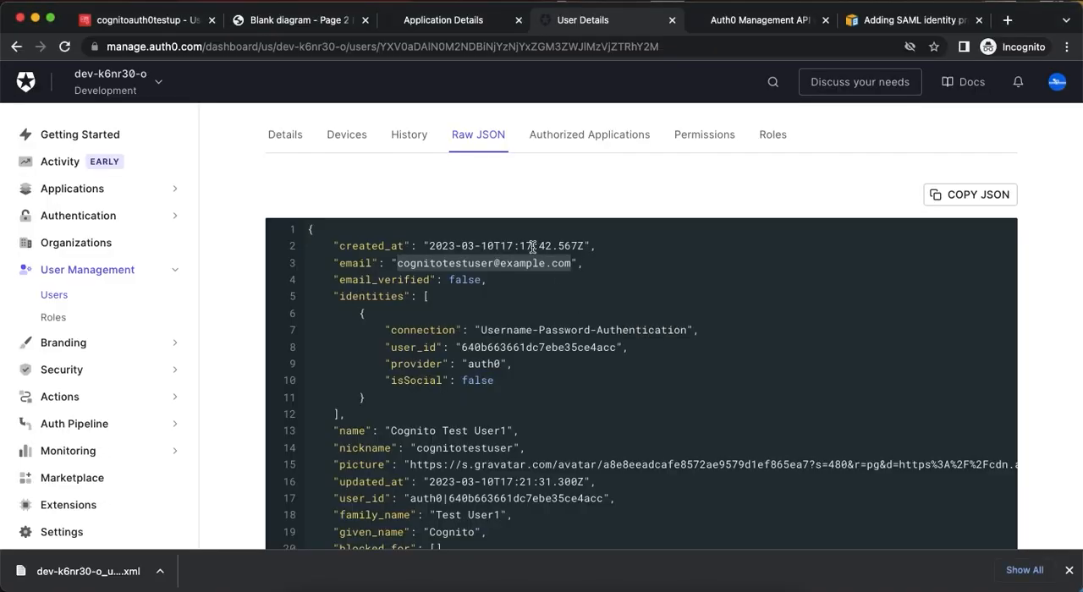
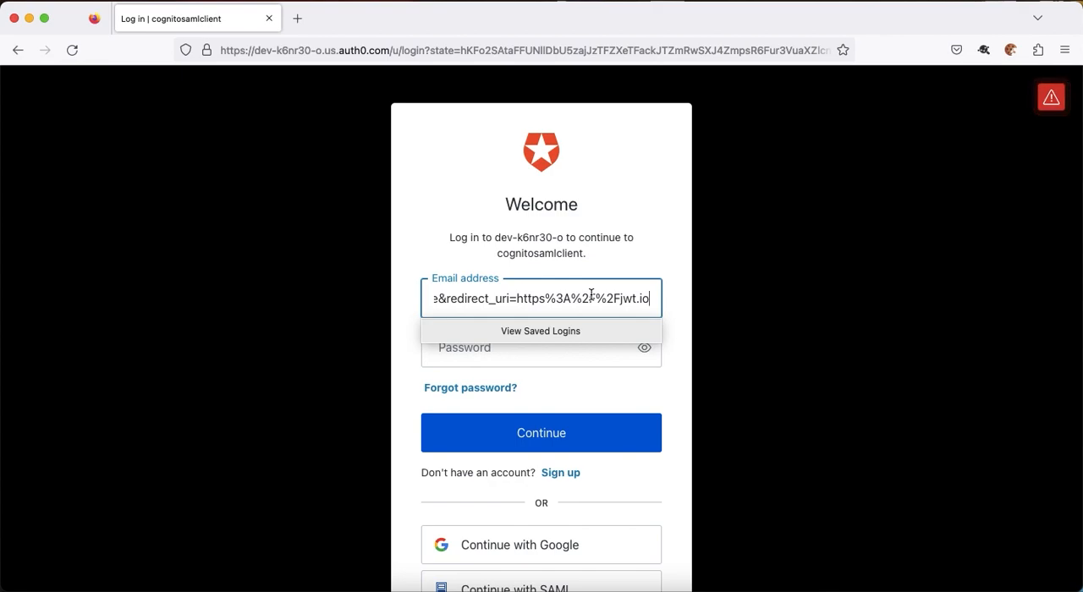
Copy the test user's email from the Details view in Auth0 and paste it into the Firefox login form's email field.
key("super+Tab")
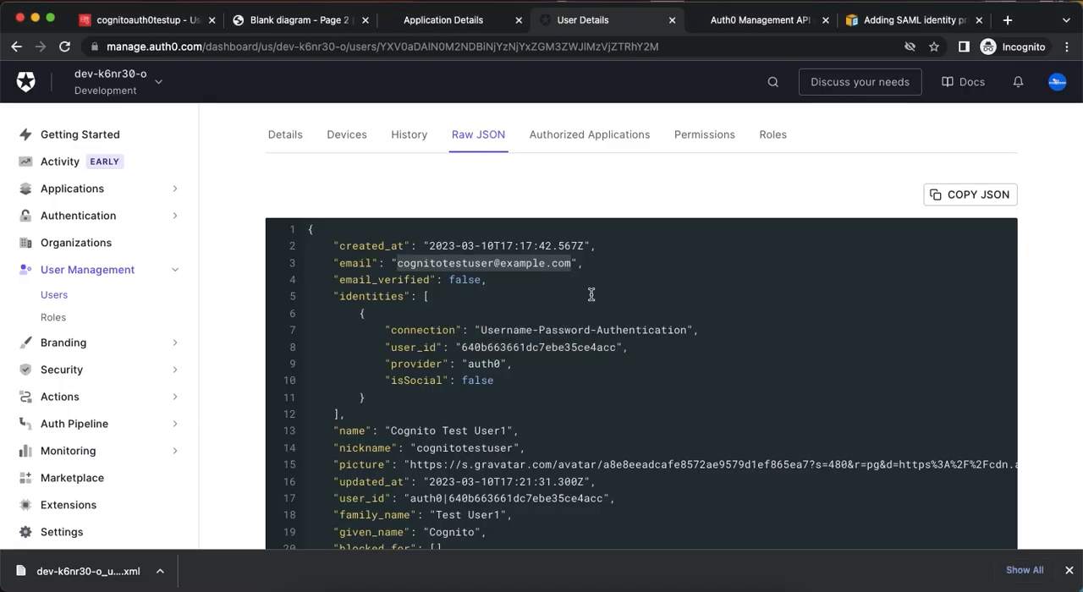
scroll(591, 294, "up", 3)
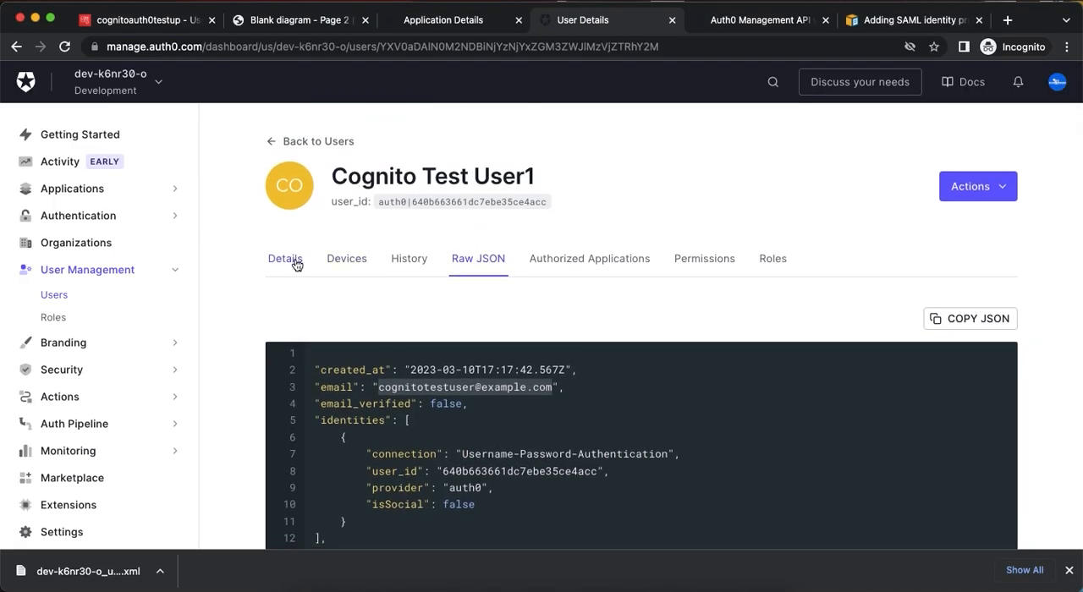
left_click(286, 259)
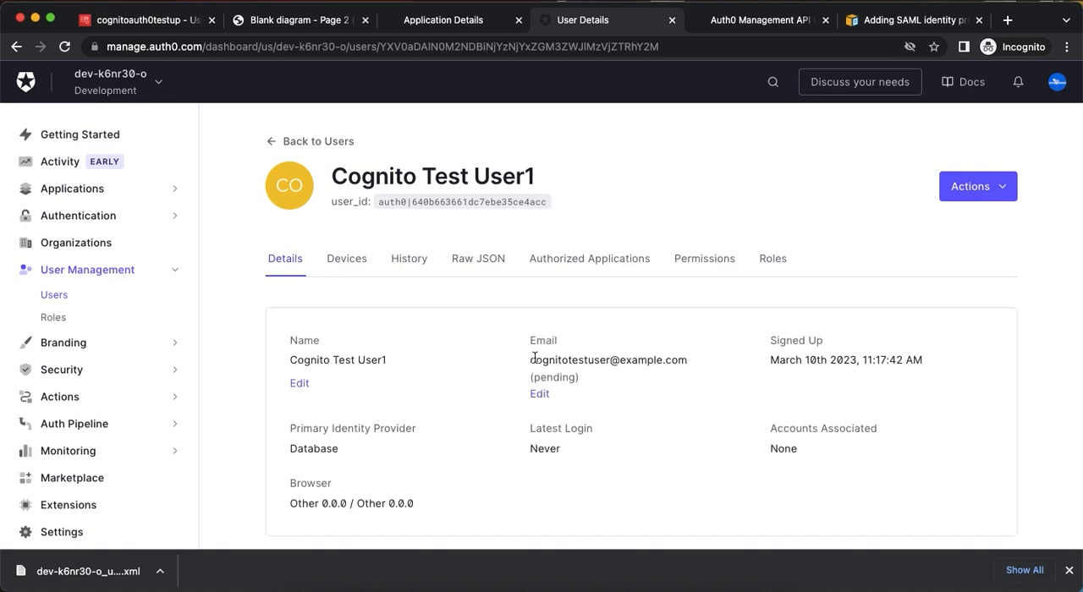
left_click_drag(530, 358, 687, 363)
key("super+c")
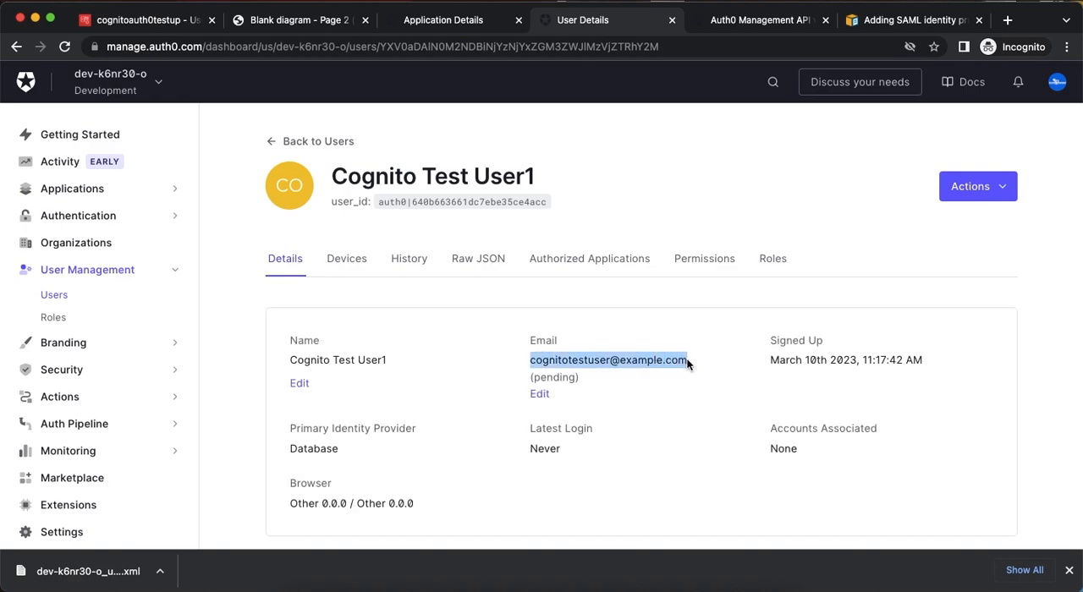
key("super+Tab")
key("super+v")
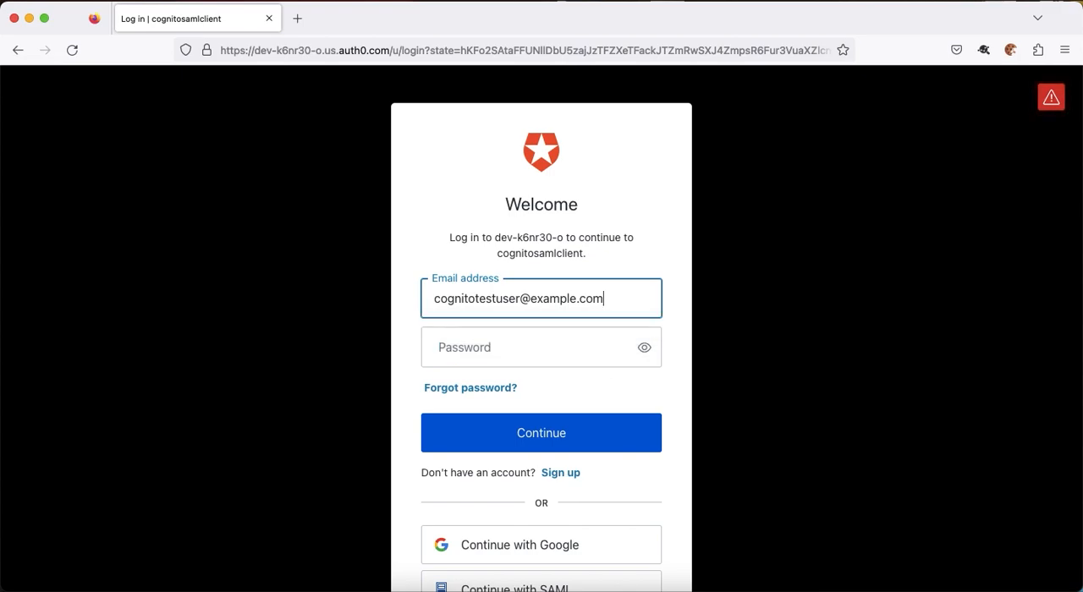
Enter the test user's password, continue the Auth0 sign-in, and save the login in Firefox.
key("Tab")
type("********")
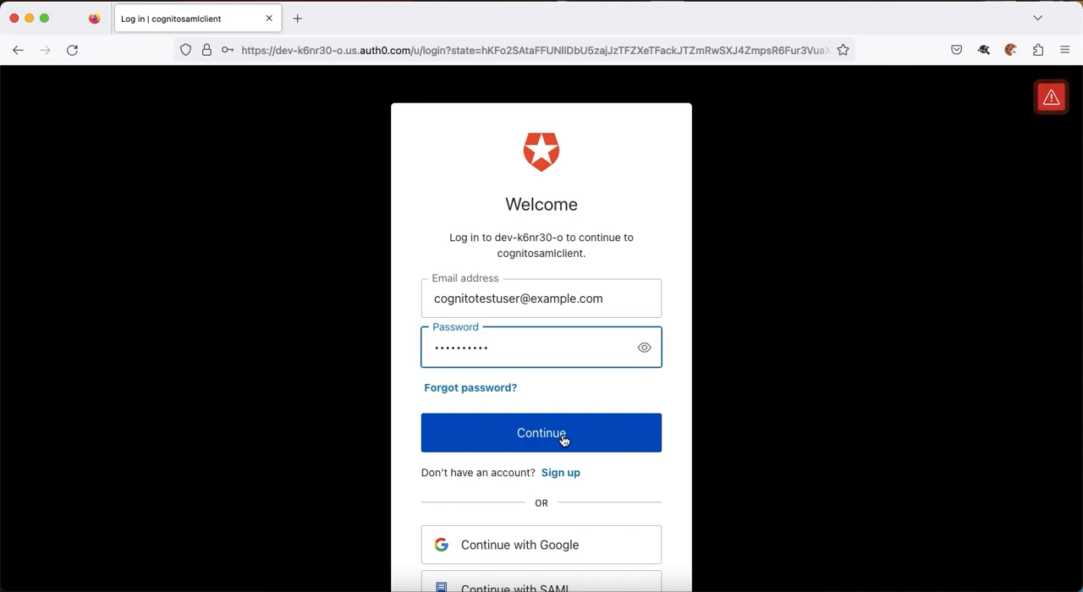
left_click(562, 440)
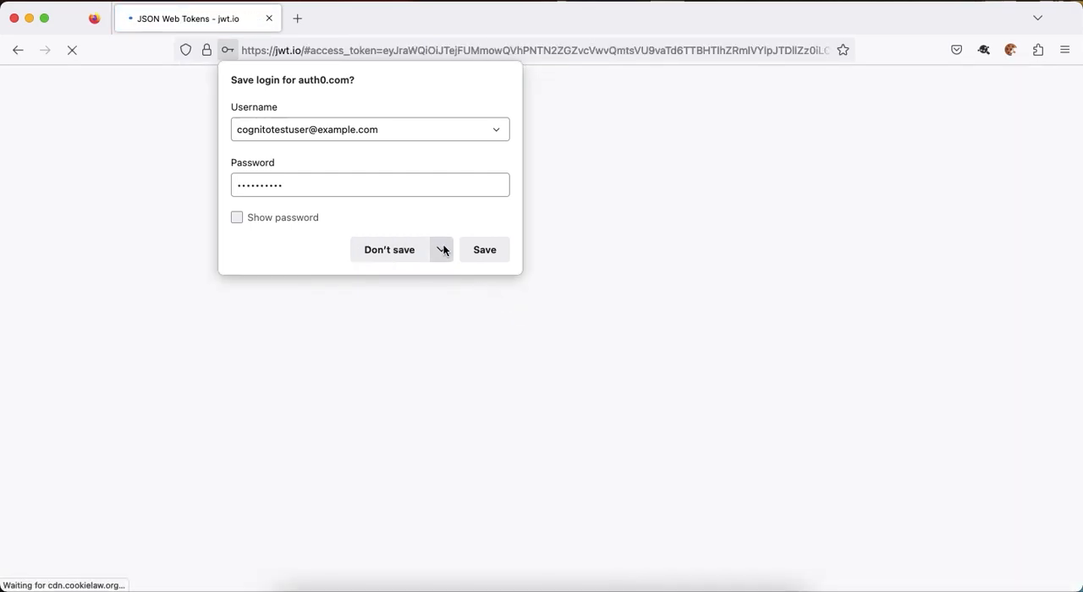
left_click(486, 249)
Examine the SAML response posted to saml2/idpresponse in SAML-tracer, including its assertion and attribute statement.
scroll(564, 302, "down", 6)
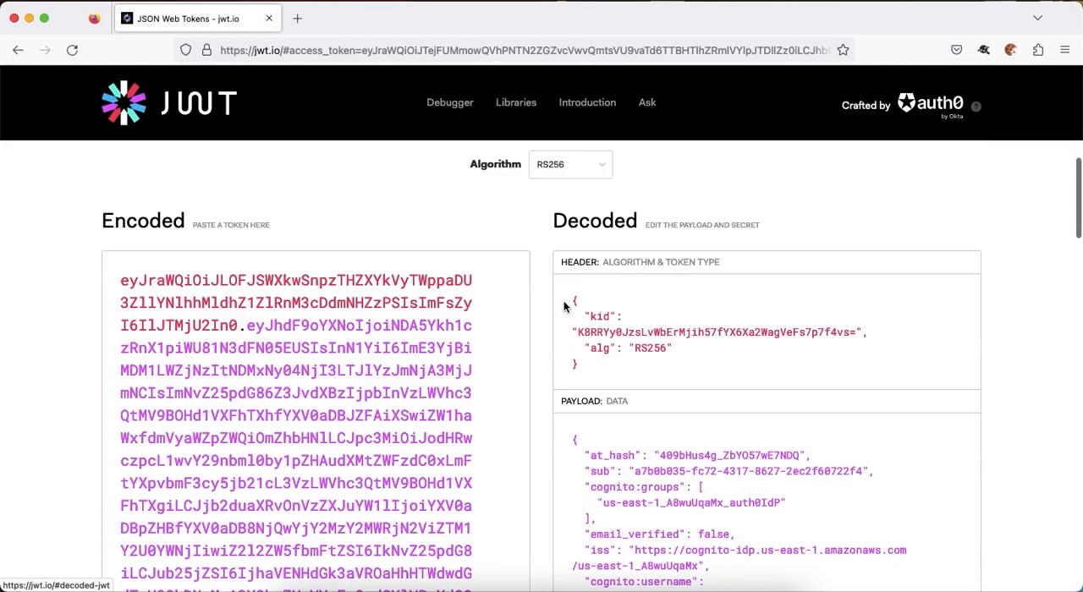
key("super+grave")
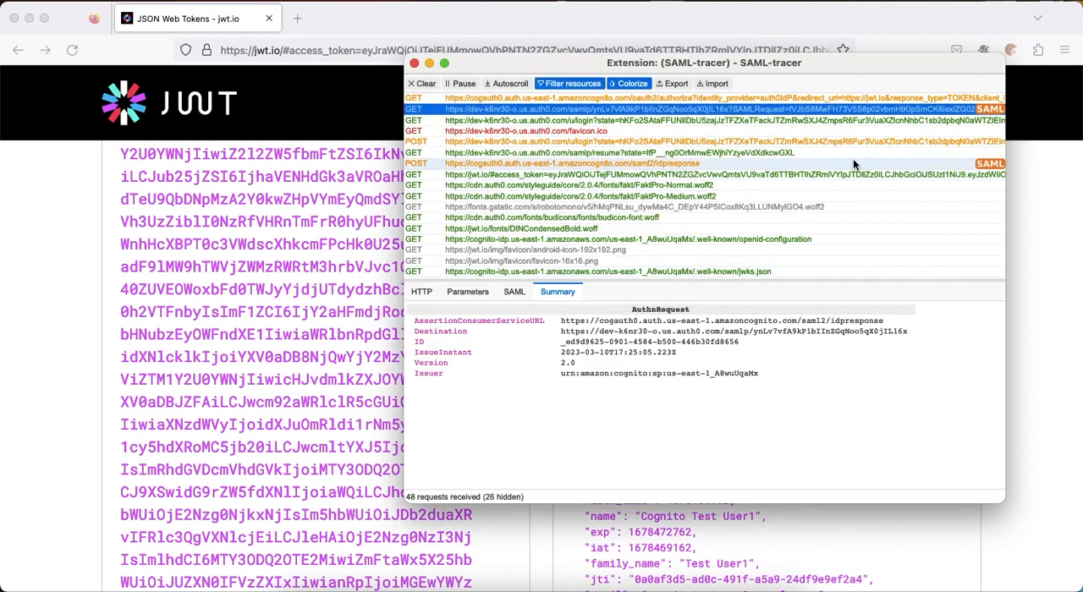
left_click(853, 161)
scroll(595, 364, "down", 5)
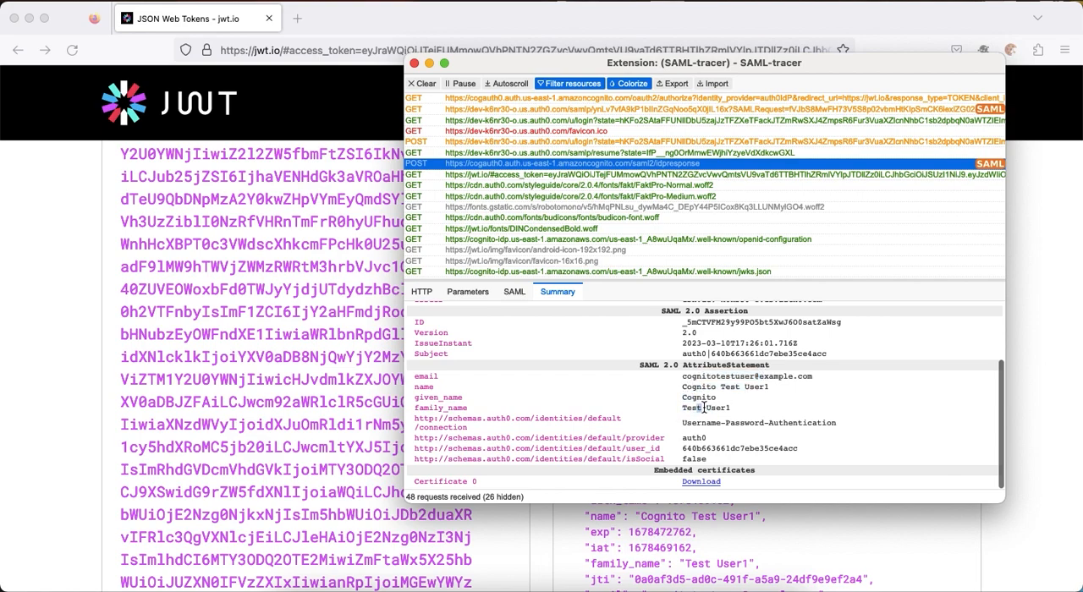
Examine the decoded ID token payload on jwt.io, including the identities, given_name, name and family_name claims.
left_click(1024, 354)
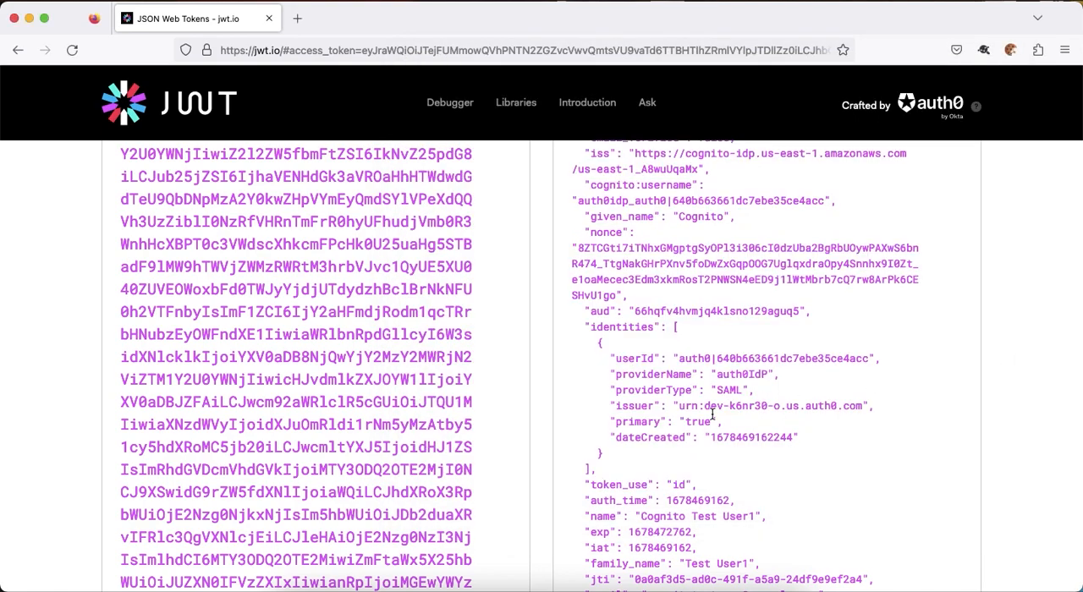
scroll(713, 414, "up", 4)
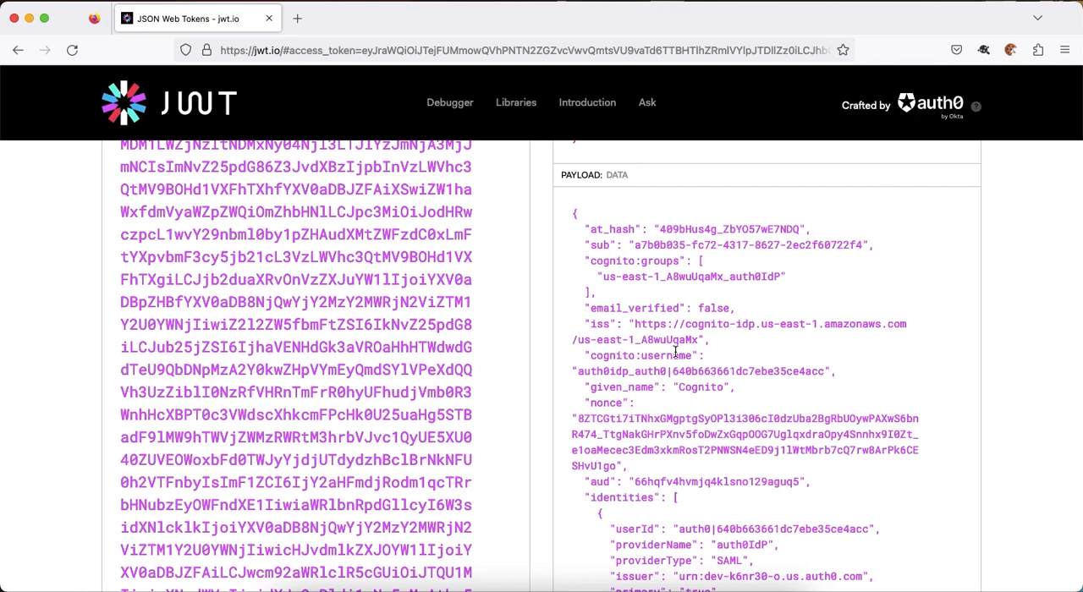
scroll(675, 350, "down", 3)
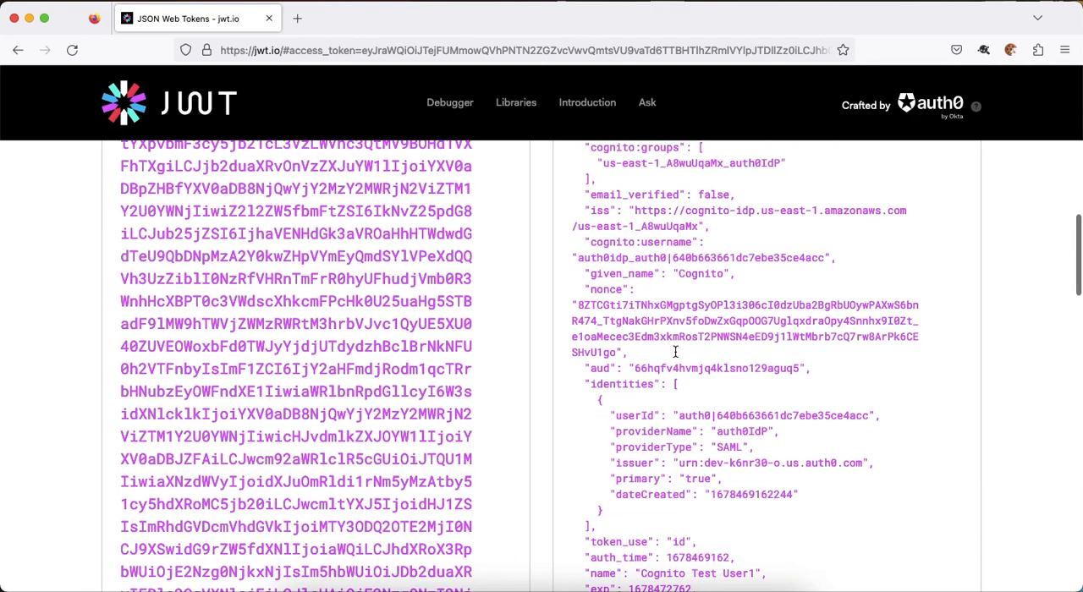
scroll(620, 286, "up", 4)
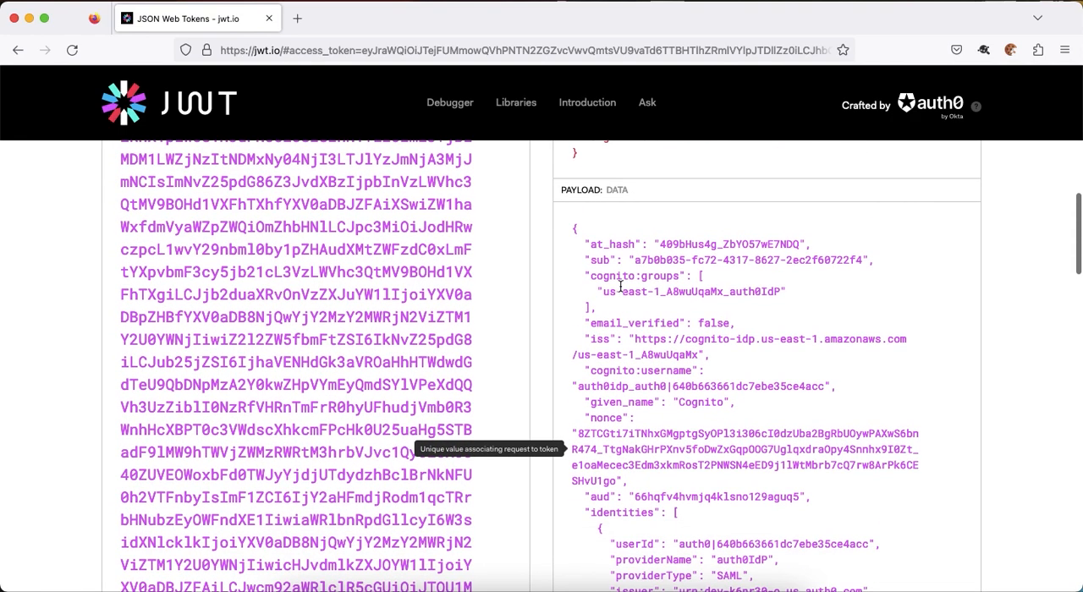
double_click(620, 401)
scroll(616, 401, "down", 3)
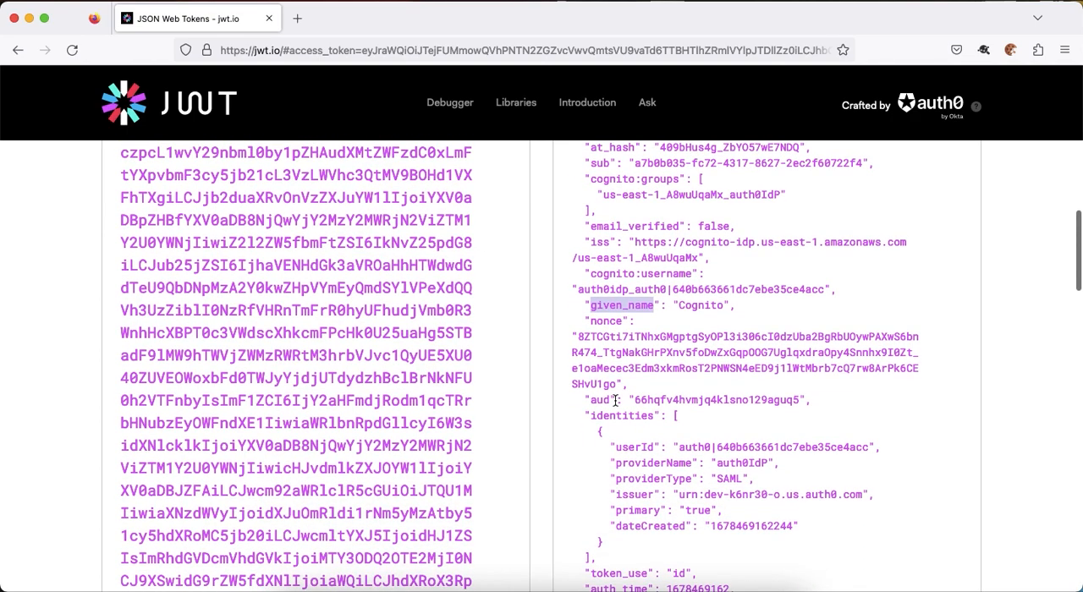
scroll(620, 398, "down", 3)
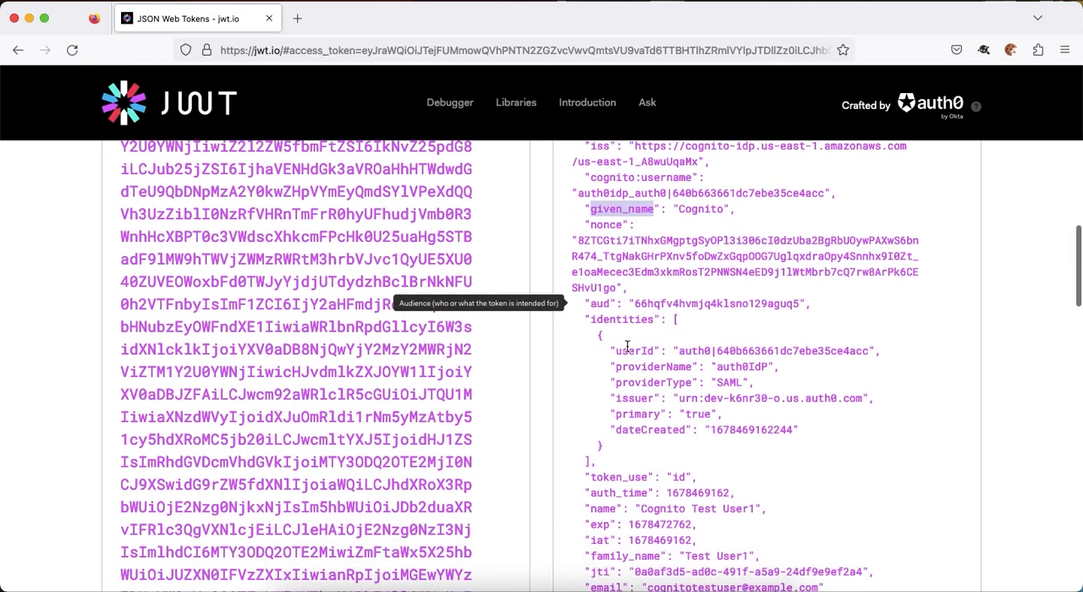
double_click(606, 437)
left_click(610, 478)
double_click(610, 479)
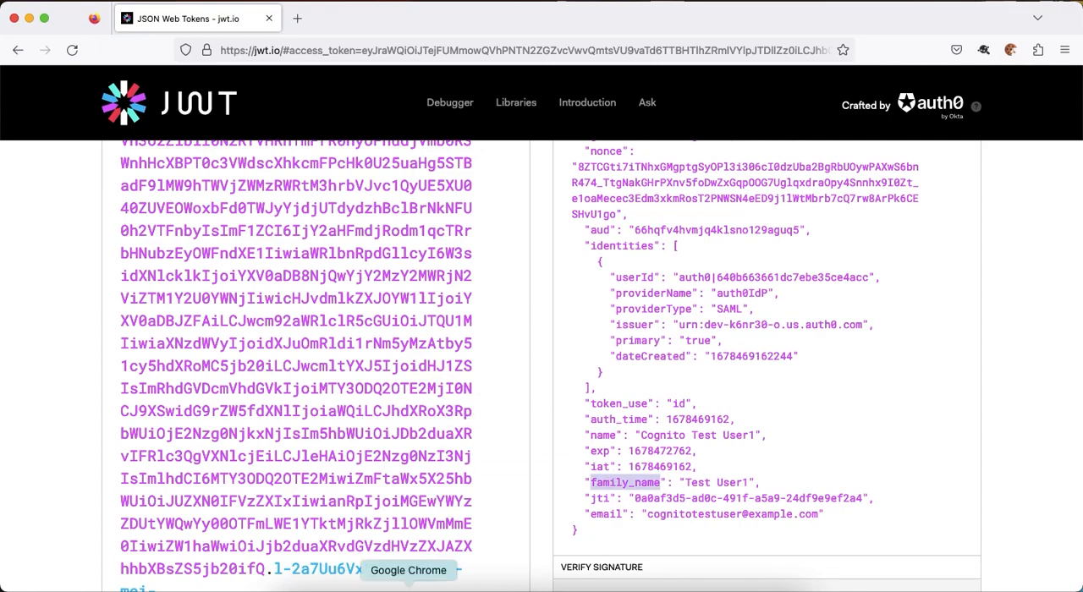
Switch to the Cognito console in Chrome and open the auth0idp user in user pool cognitoauth0testup.
left_click(409, 585)
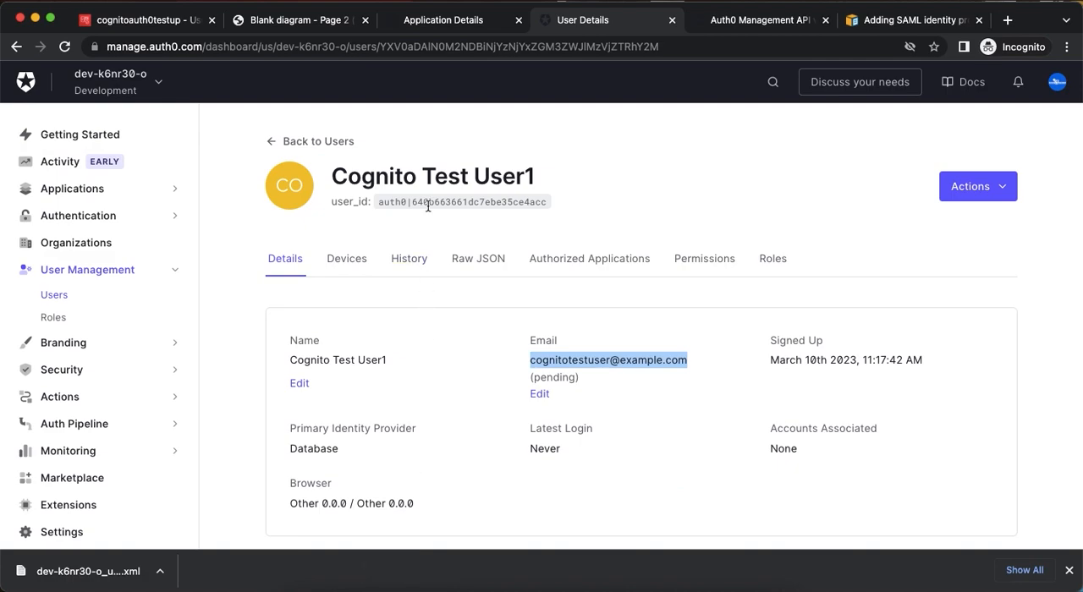
left_click(140, 28)
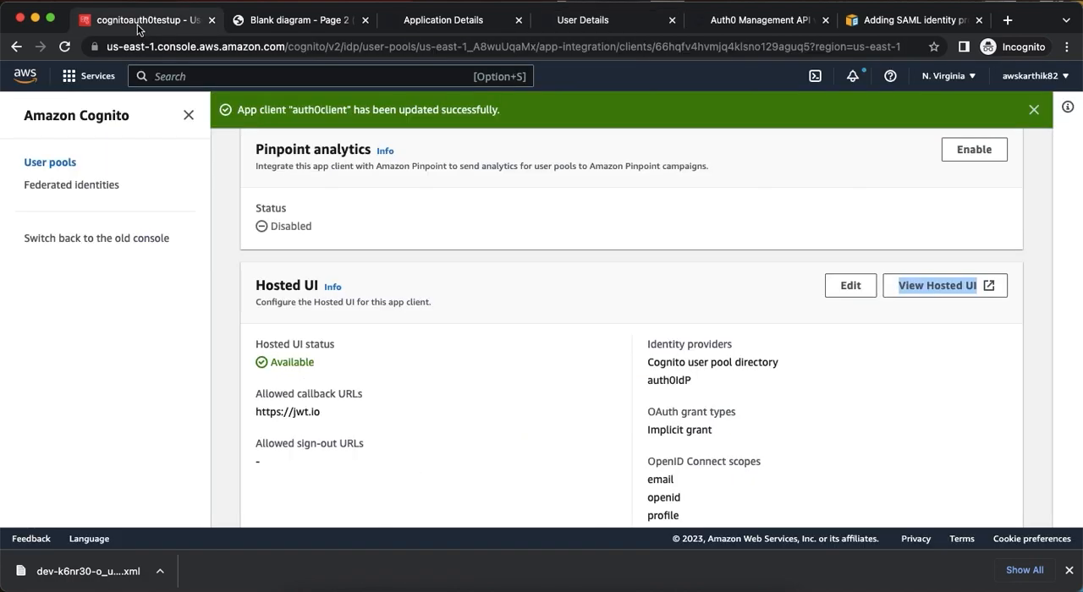
scroll(324, 265, "up", 10)
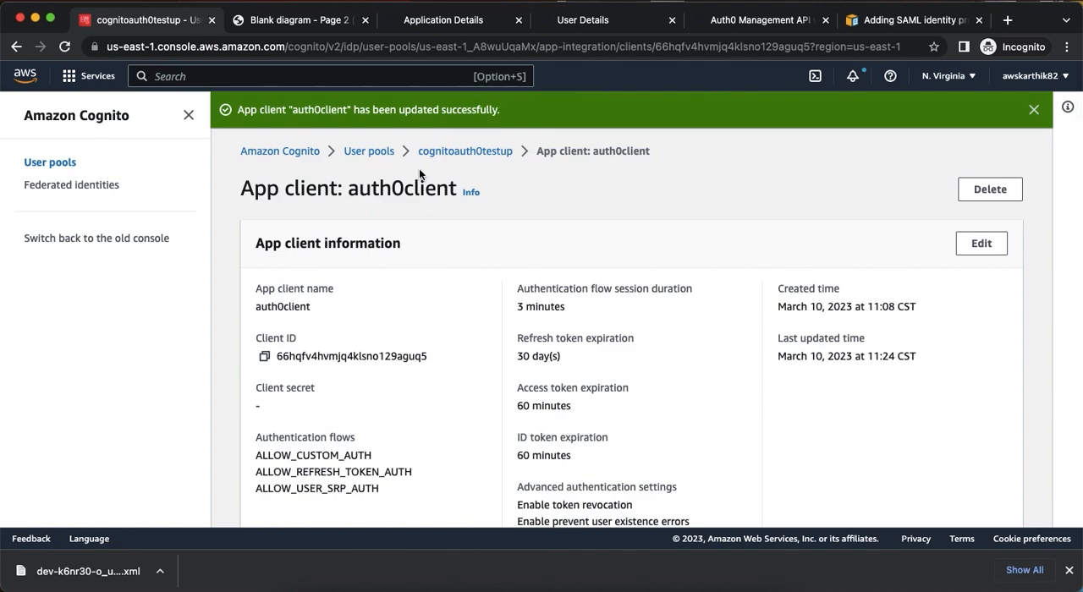
left_click(454, 153)
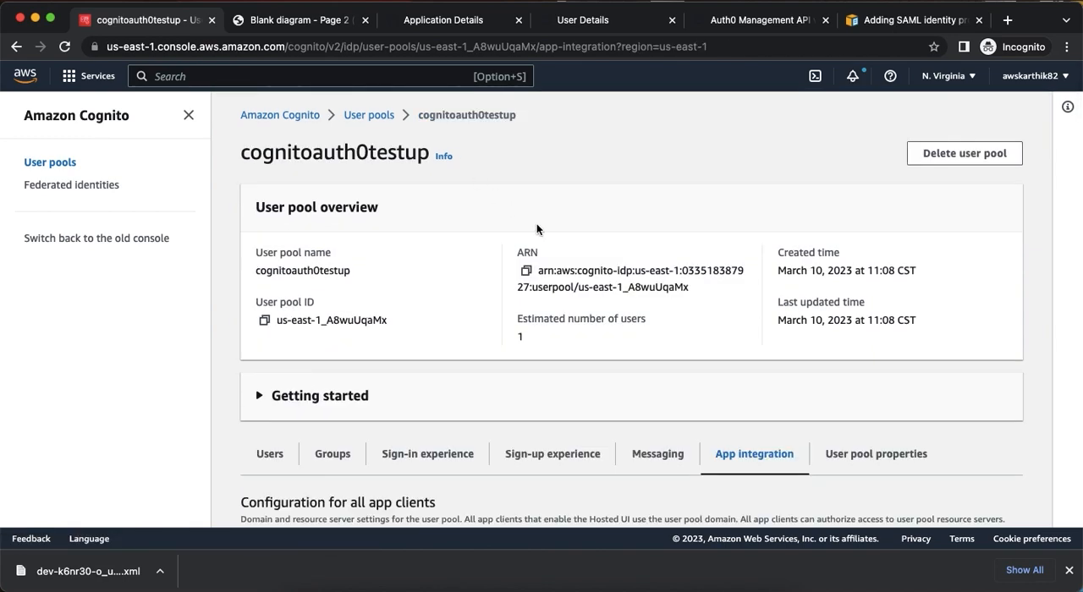
scroll(537, 224, "down", 4)
left_click(269, 372)
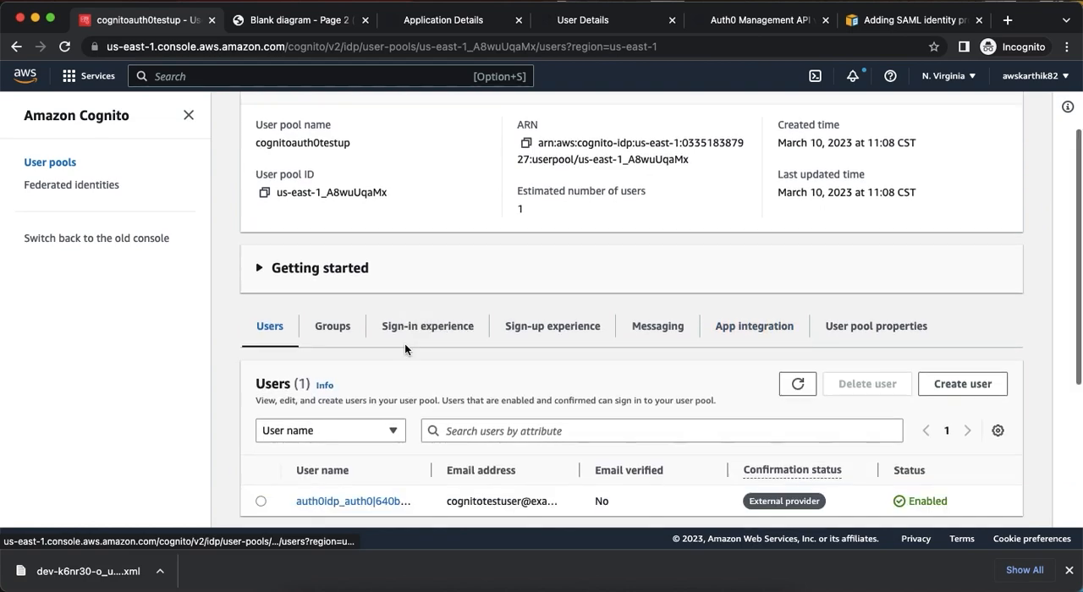
scroll(405, 343, "down", 5)
scroll(405, 343, "up", 1)
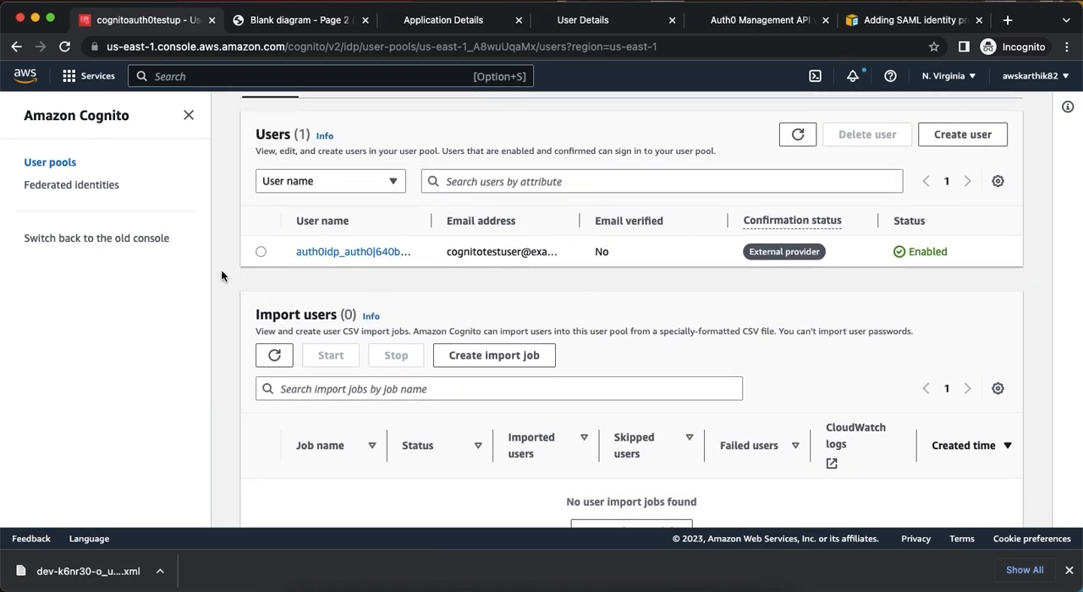
left_click(335, 253)
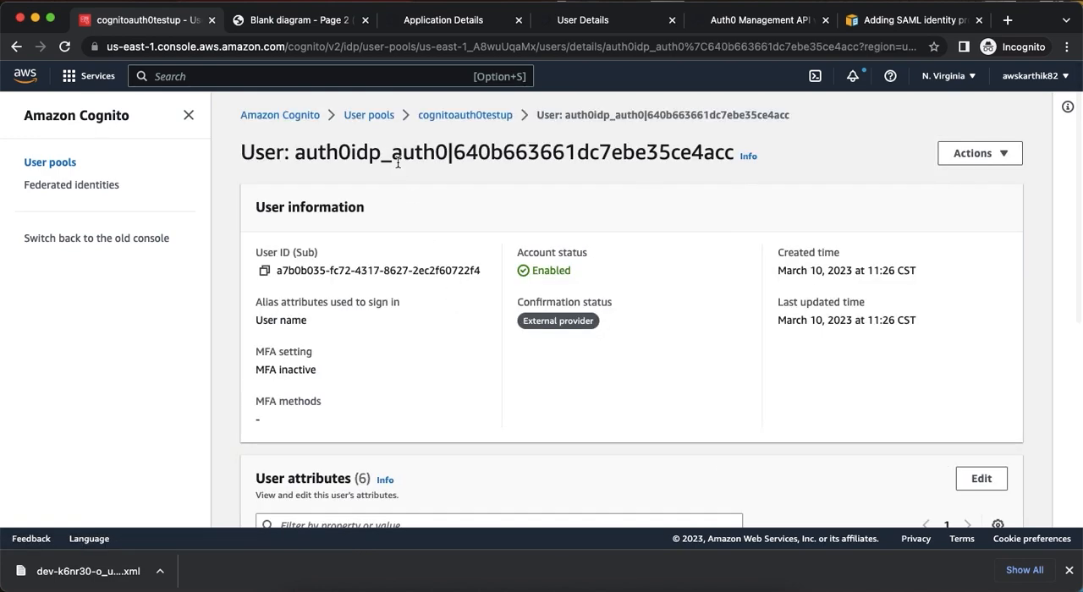
Examine the auth0idp prefix and the Auth0 user ID that make up the Cognito user name.
double_click(343, 151)
left_click(323, 153)
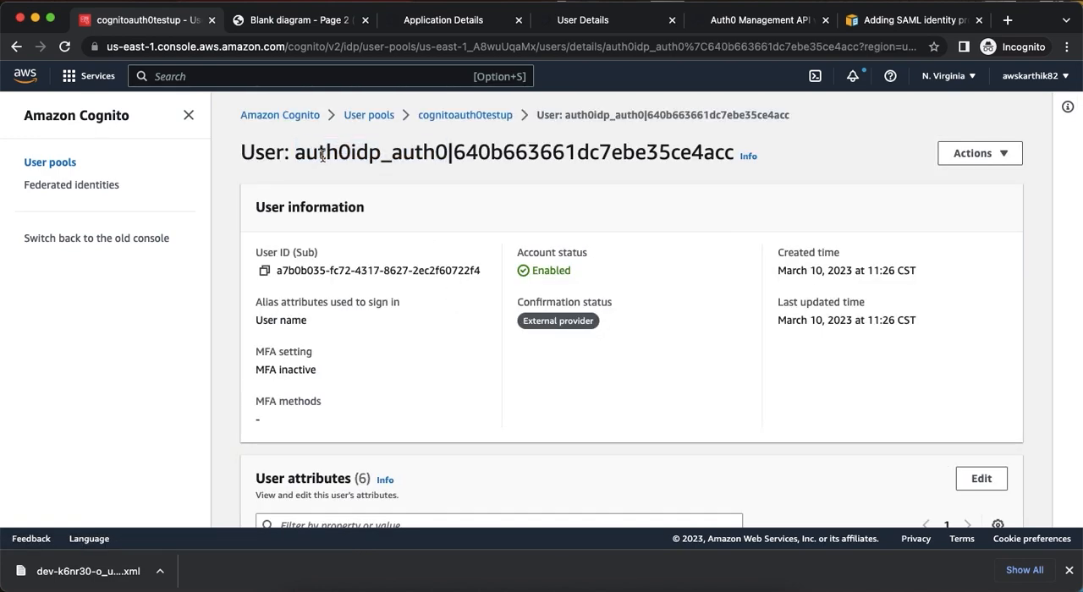
left_click_drag(296, 154, 375, 154)
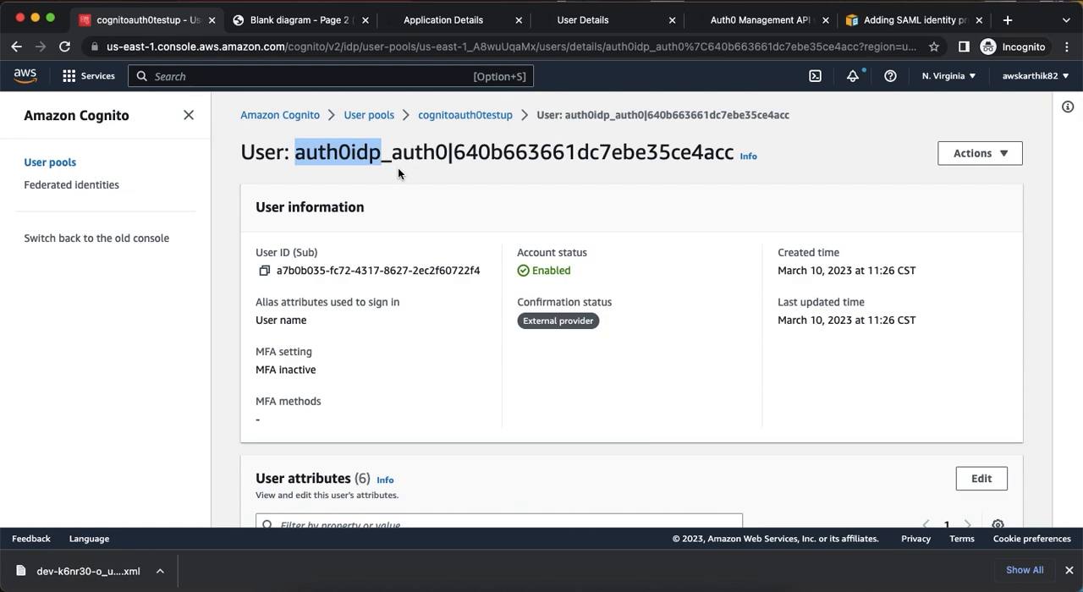
left_click_drag(391, 154, 663, 150)
left_click(498, 187)
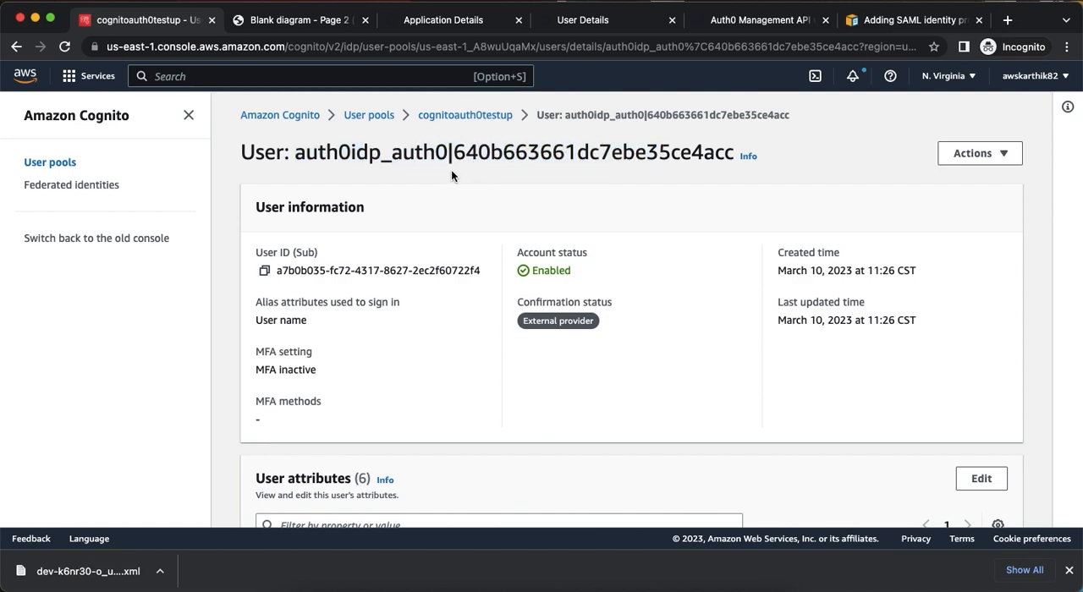
Copy the Auth0 user ID portion of the Cognito user name and find it in the Auth0 user details.
left_click_drag(394, 153, 732, 153)
key("super+c")
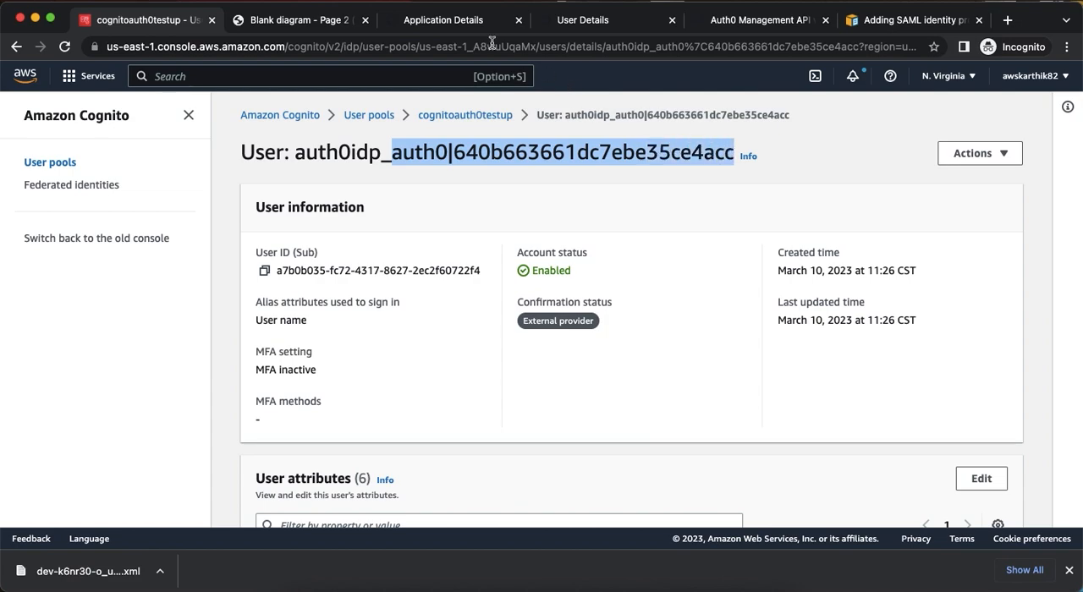
left_click(585, 22)
key("super+f")
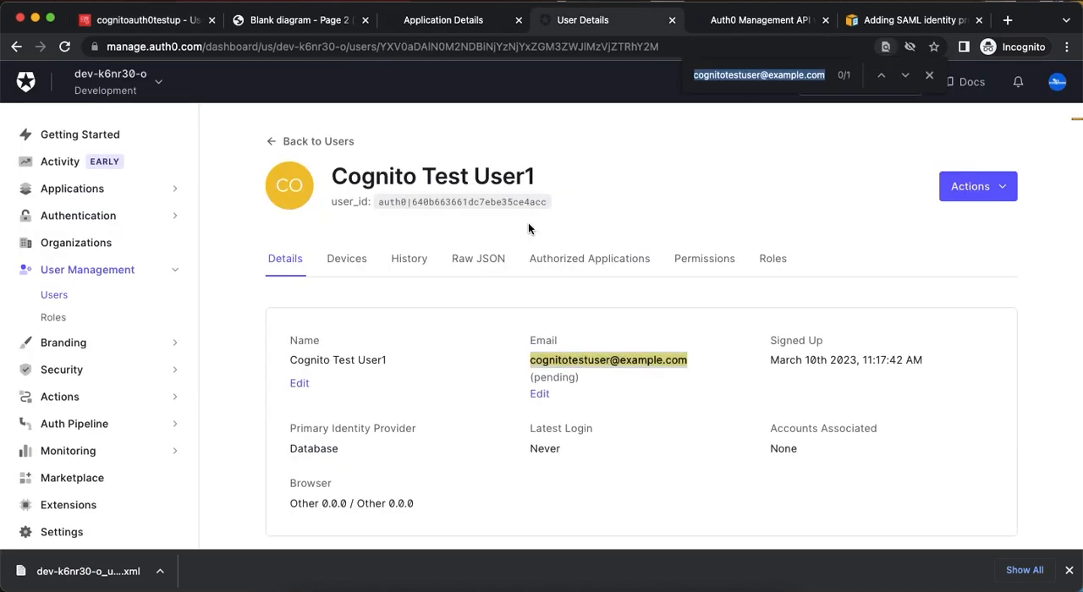
key("super+v")
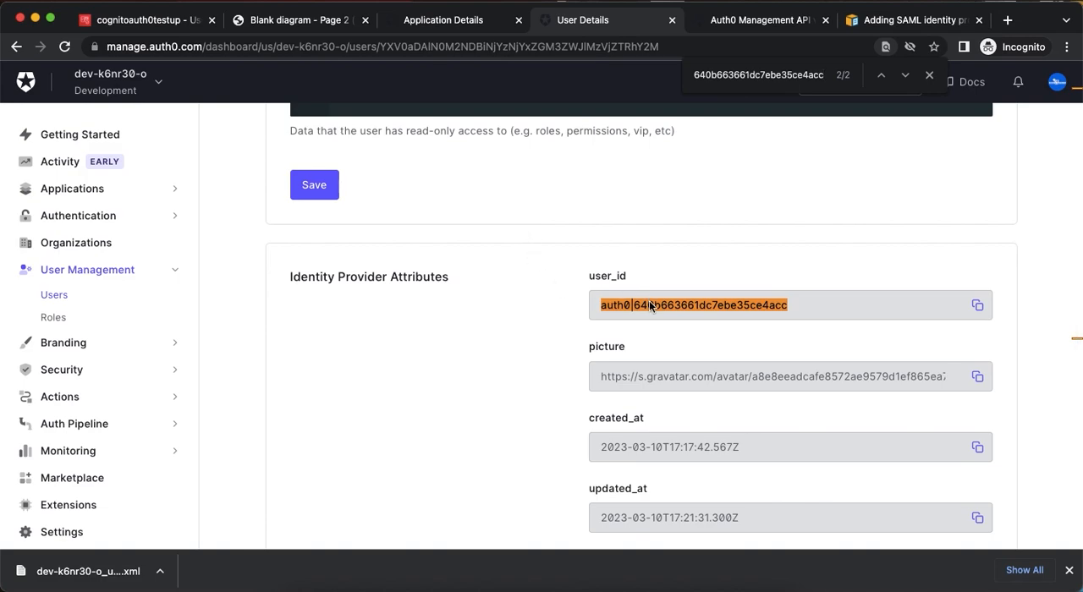
scroll(646, 306, "up", 1)
scroll(647, 303, "up", 15)
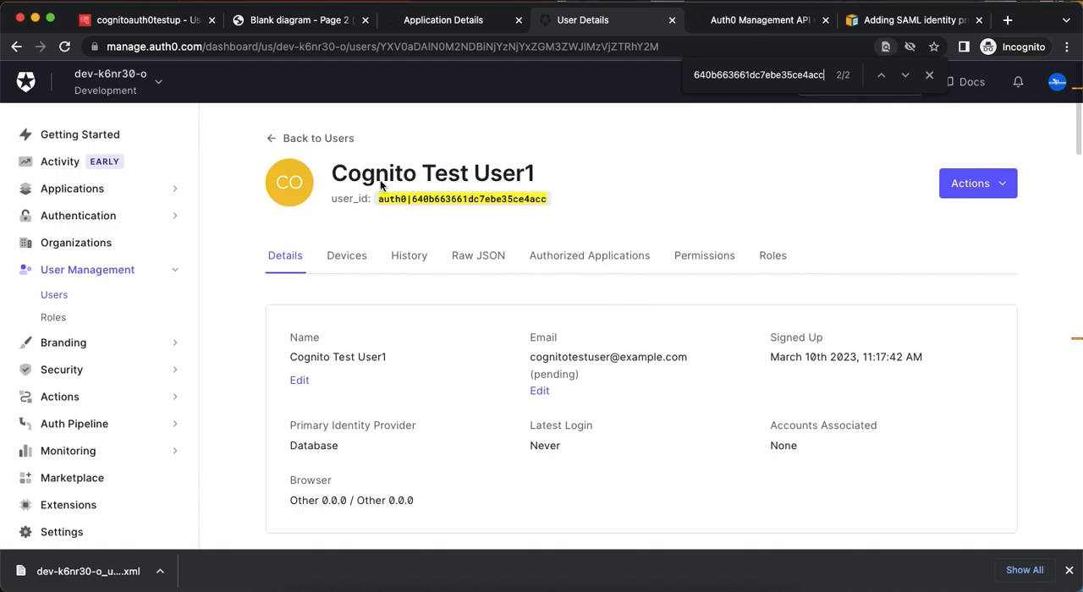
Review the Cognito user's attributes, including email, family_name, given_name and name.
left_click(145, 26)
scroll(467, 229, "down", 5)
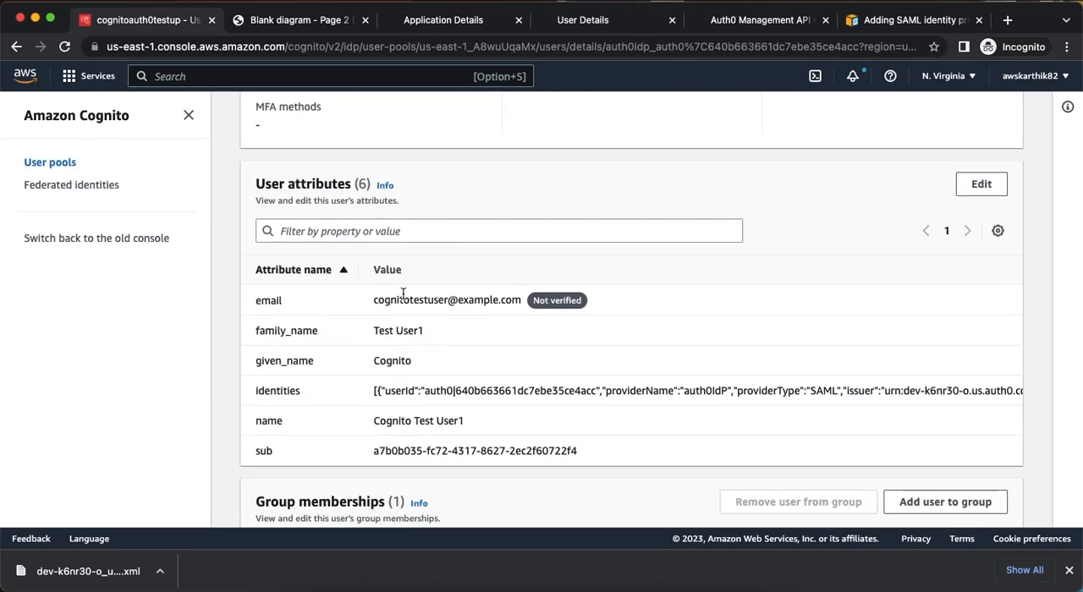
left_click_drag(399, 299, 464, 300)
left_click_drag(387, 328, 407, 360)
left_click_drag(391, 420, 483, 420)
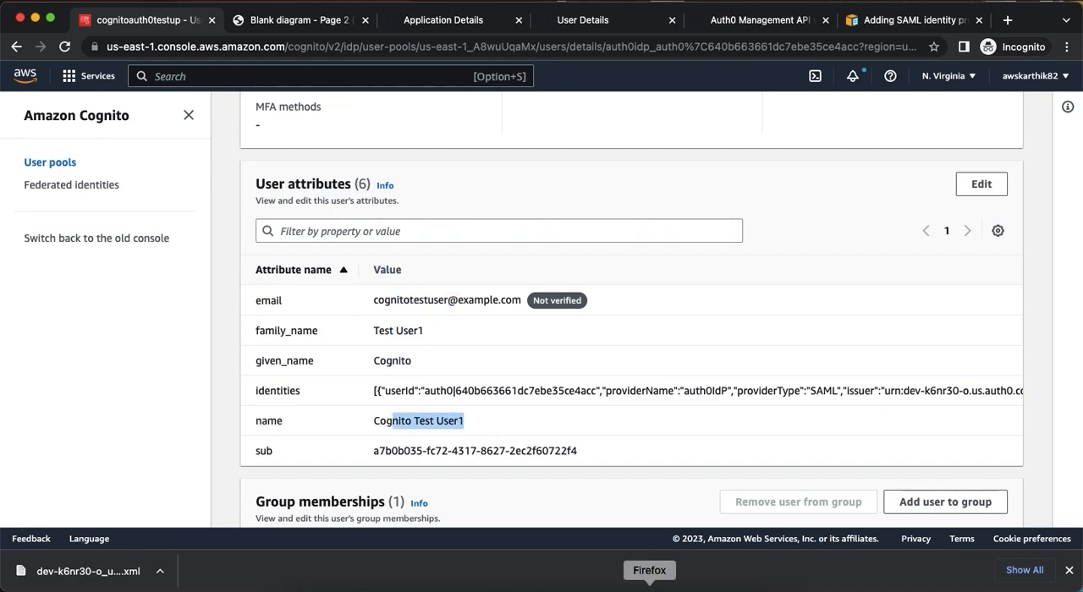
Switch to Firefox and review the captured SAML request and the SAML response in SAML-tracer.
left_click(651, 575)
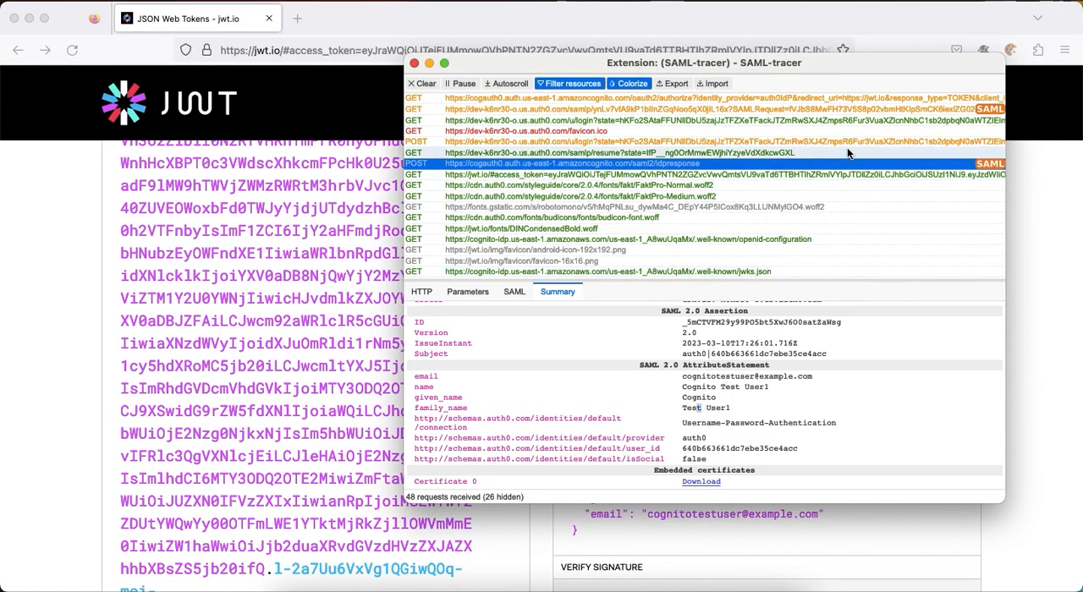
left_click(935, 109)
left_click(937, 164)
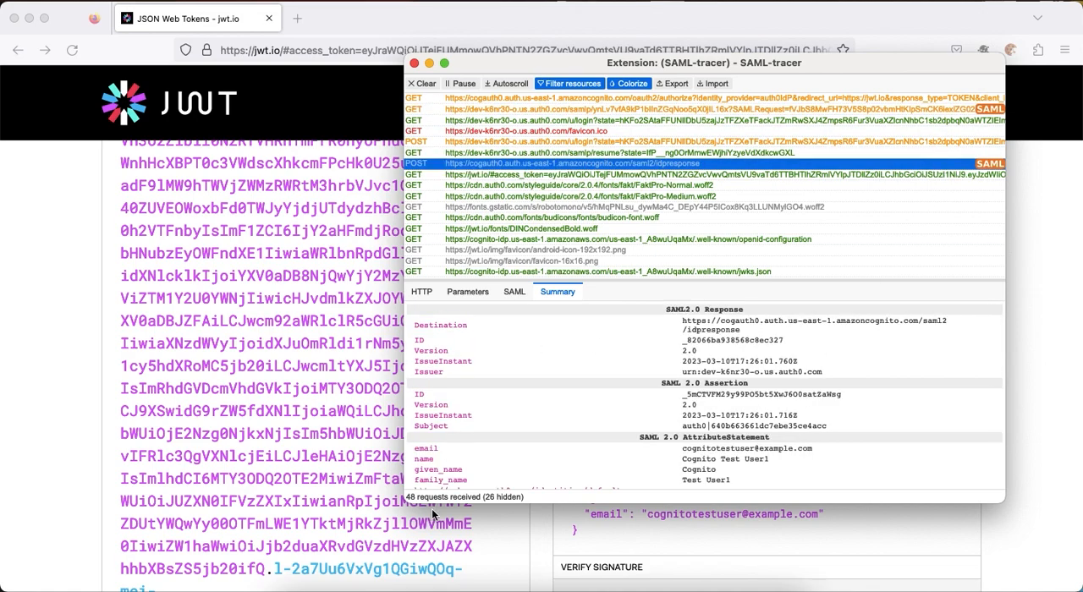
Return to Chrome and show the AWS Cognito - Auth0 SAML Integration diagram.
left_click(424, 585)
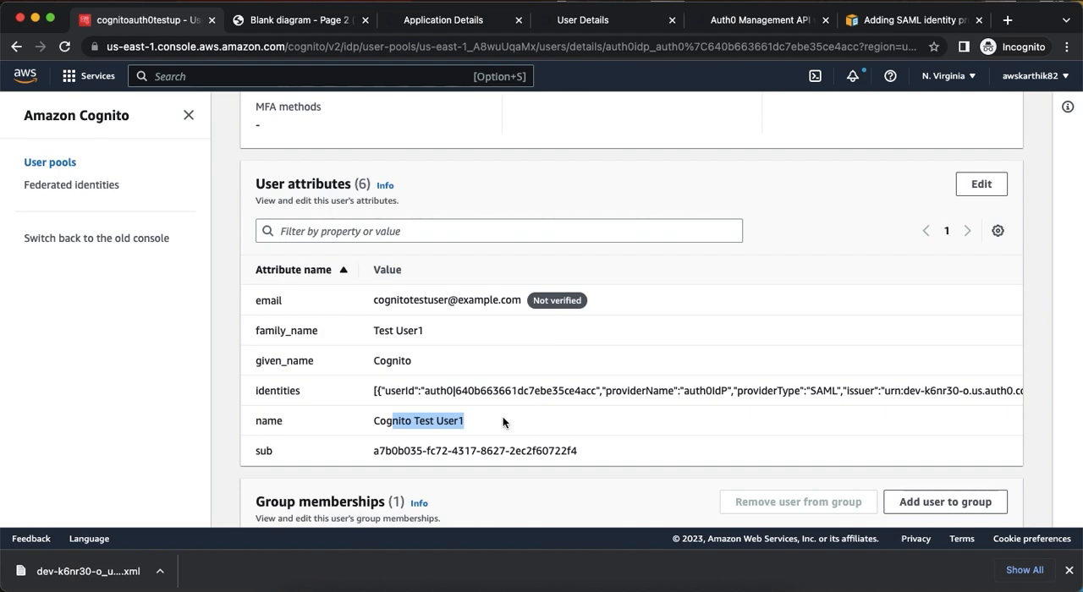
left_click(280, 28)
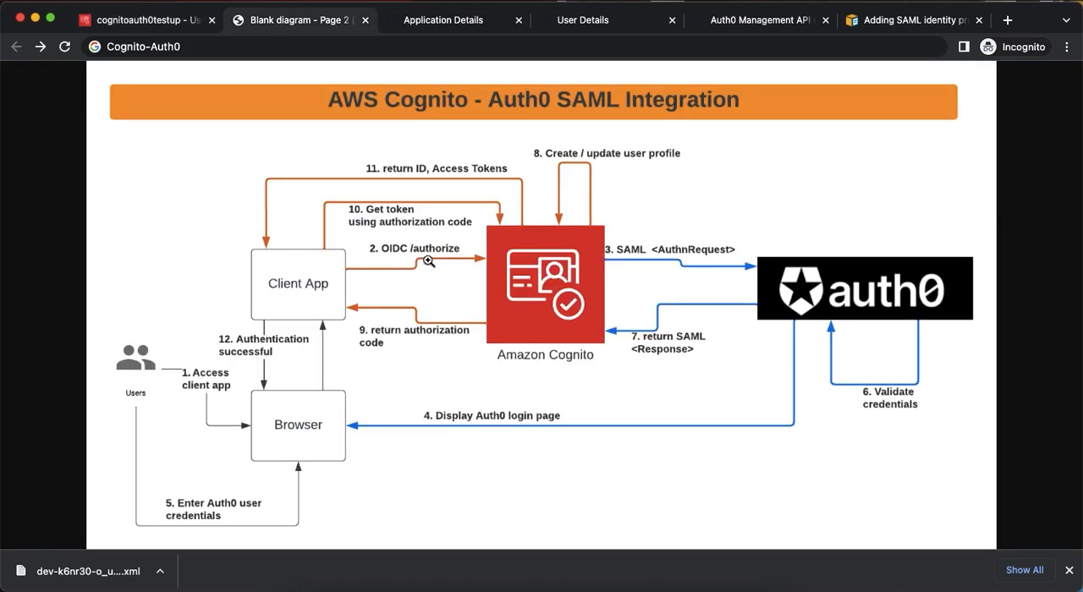